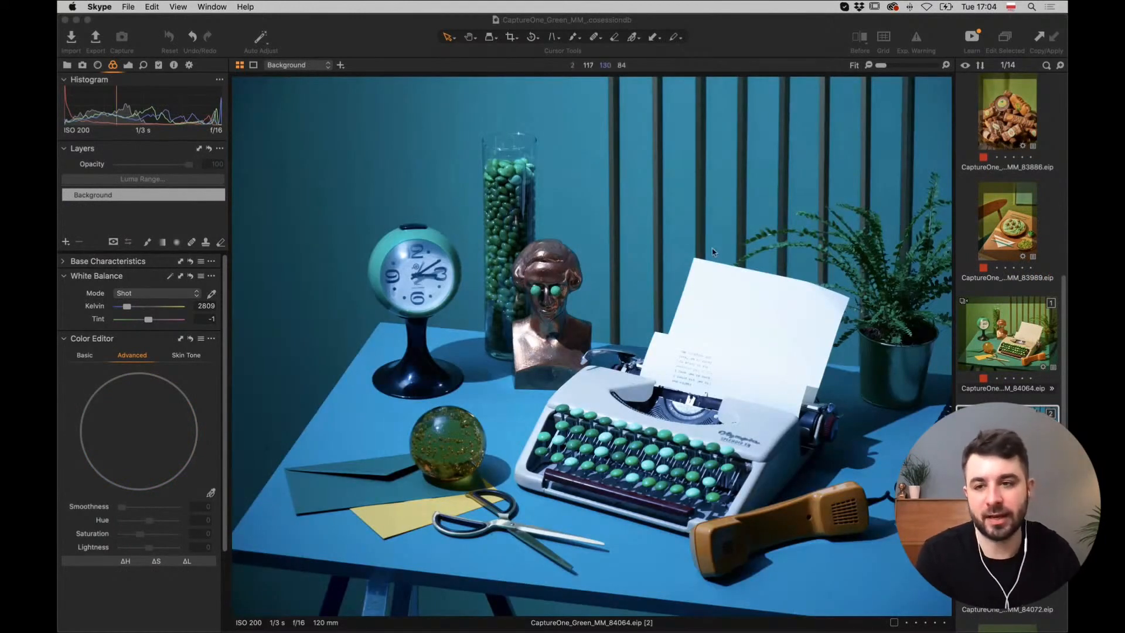
In the Color tools, set the White Balance mode to Daylight (5498 K).
click(99, 67)
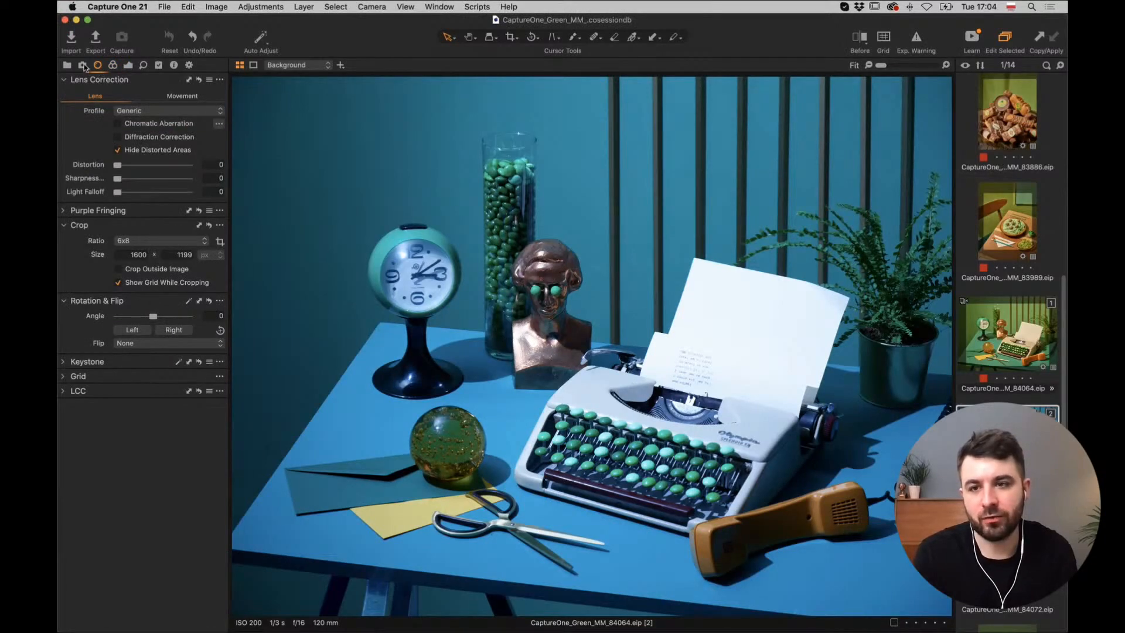
click(83, 65)
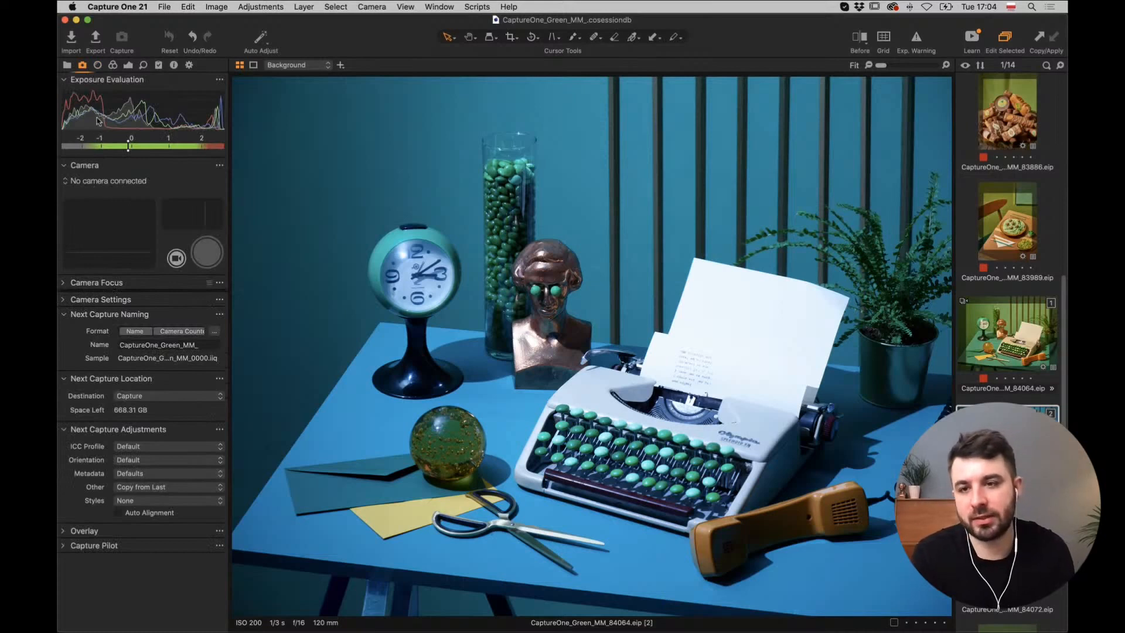
click(114, 65)
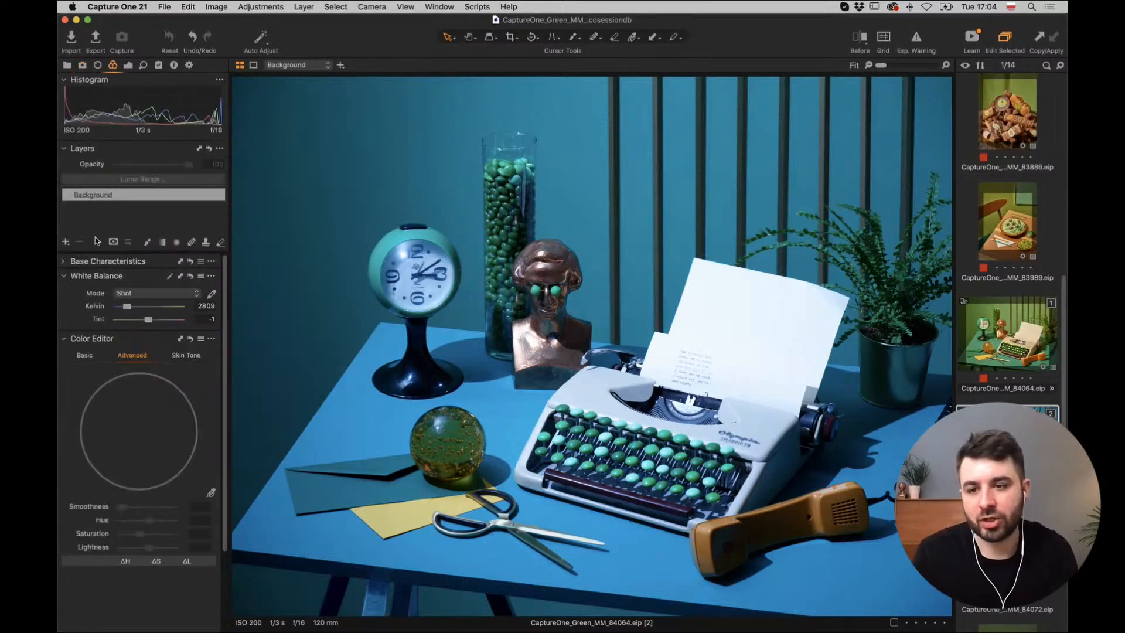
click(151, 296)
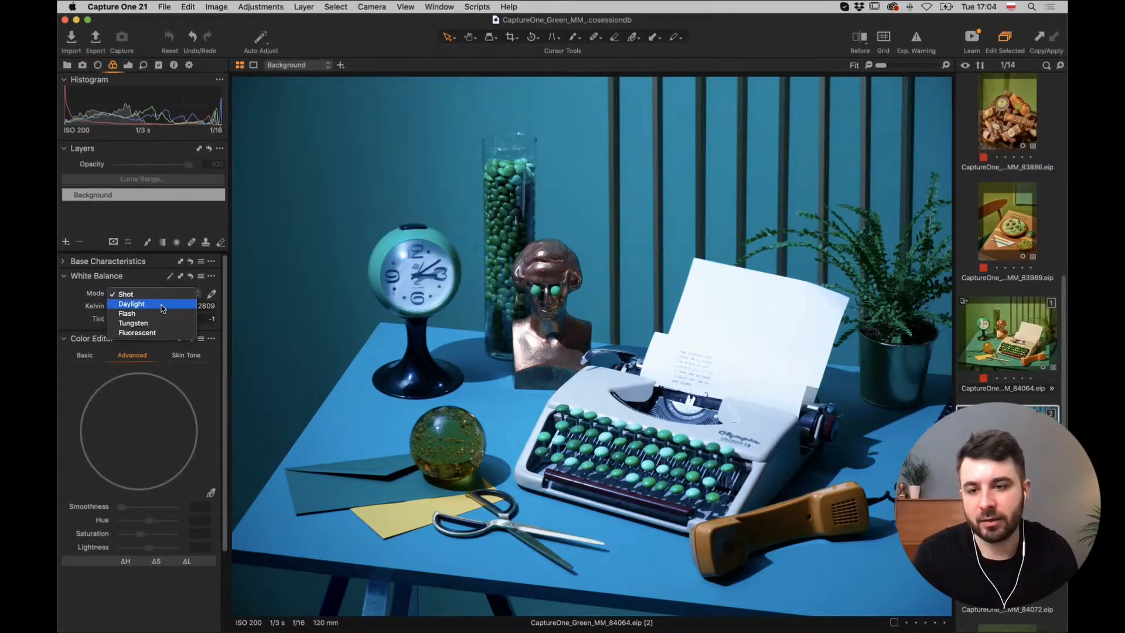
click(162, 307)
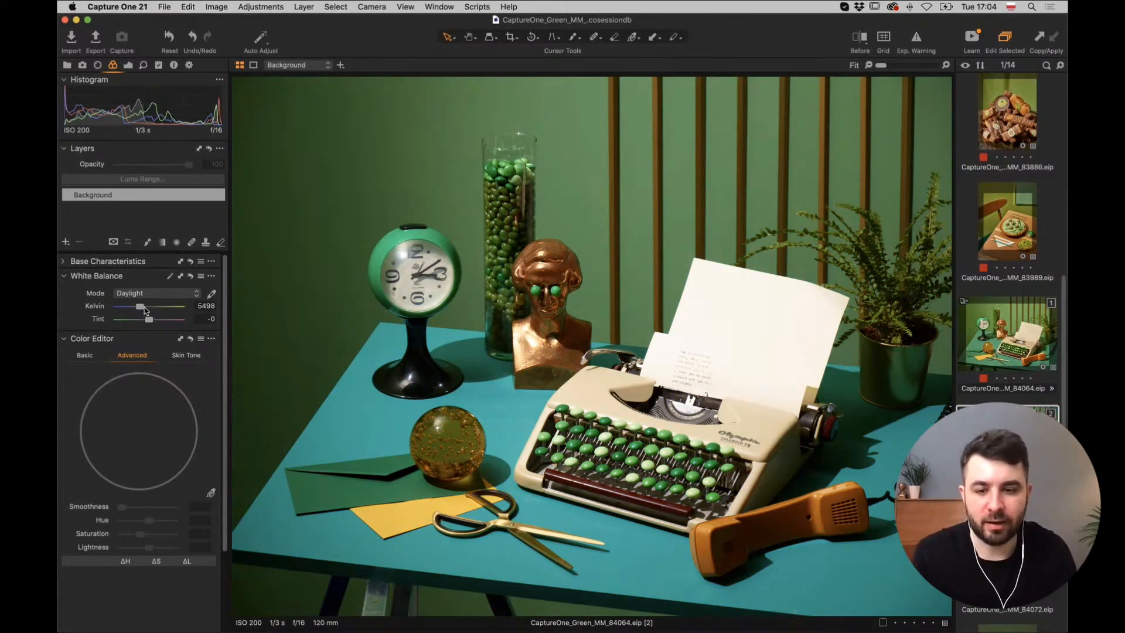
Crop the photo to a 6x8 ratio around the typewriter still life and apply it.
click(508, 39)
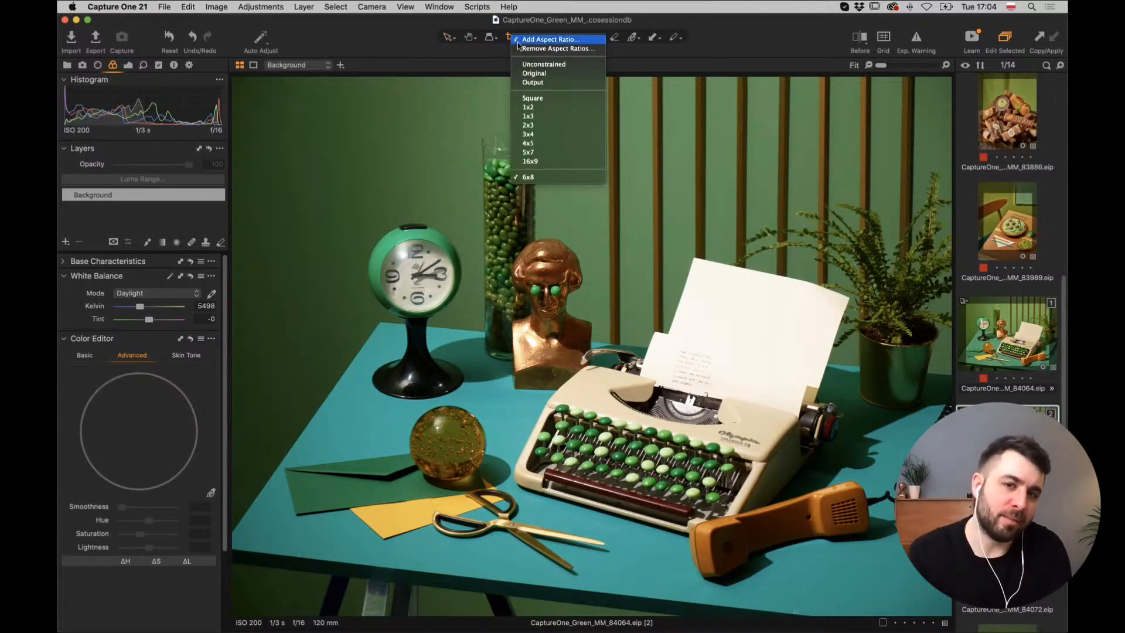
click(556, 177)
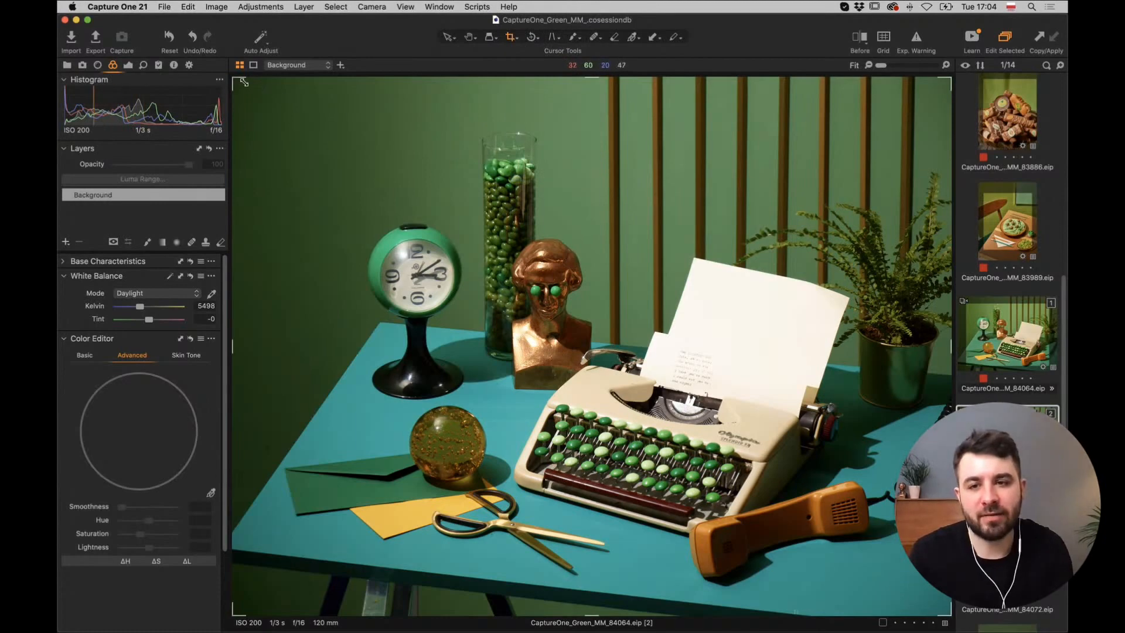
drag(244, 82, 499, 216)
drag(724, 418, 608, 374)
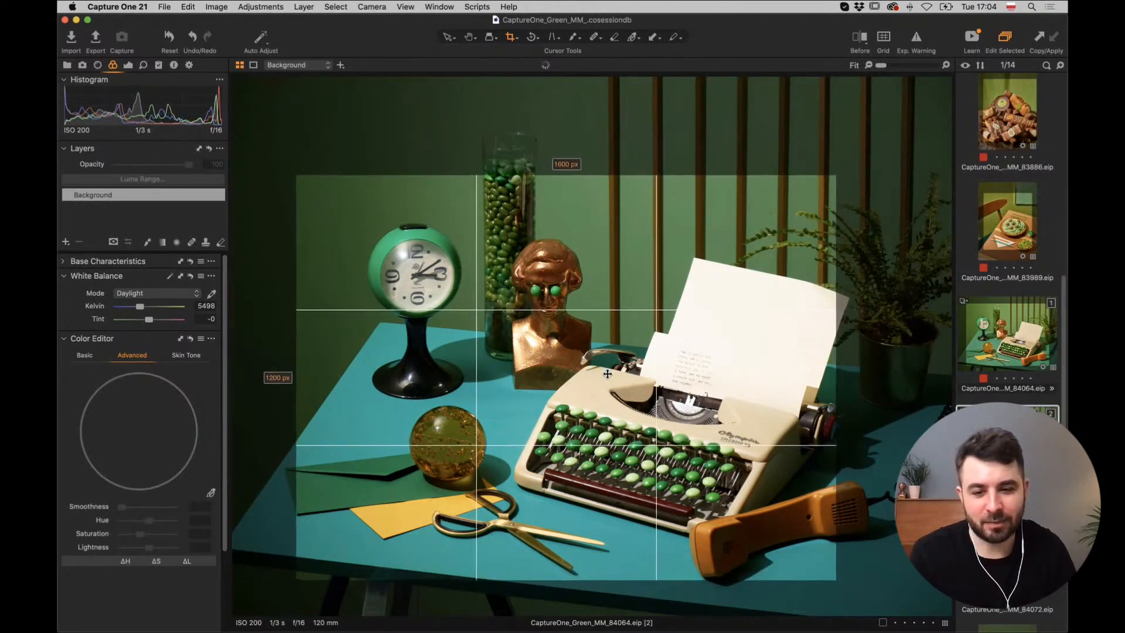
drag(836, 175, 889, 144)
drag(790, 212, 792, 217)
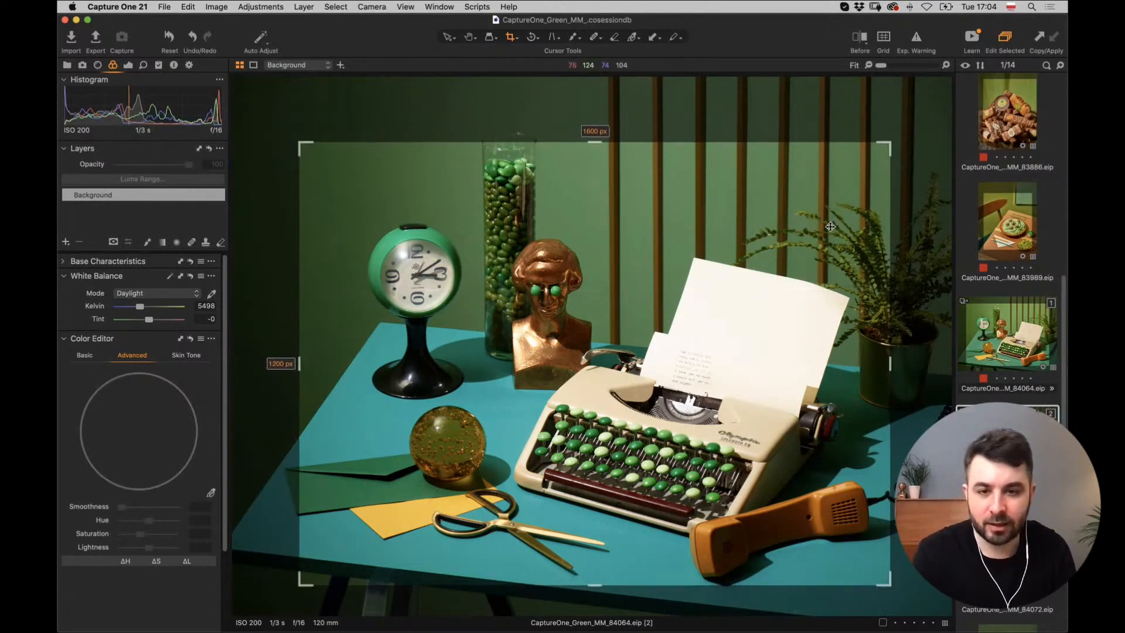
drag(311, 144, 282, 119)
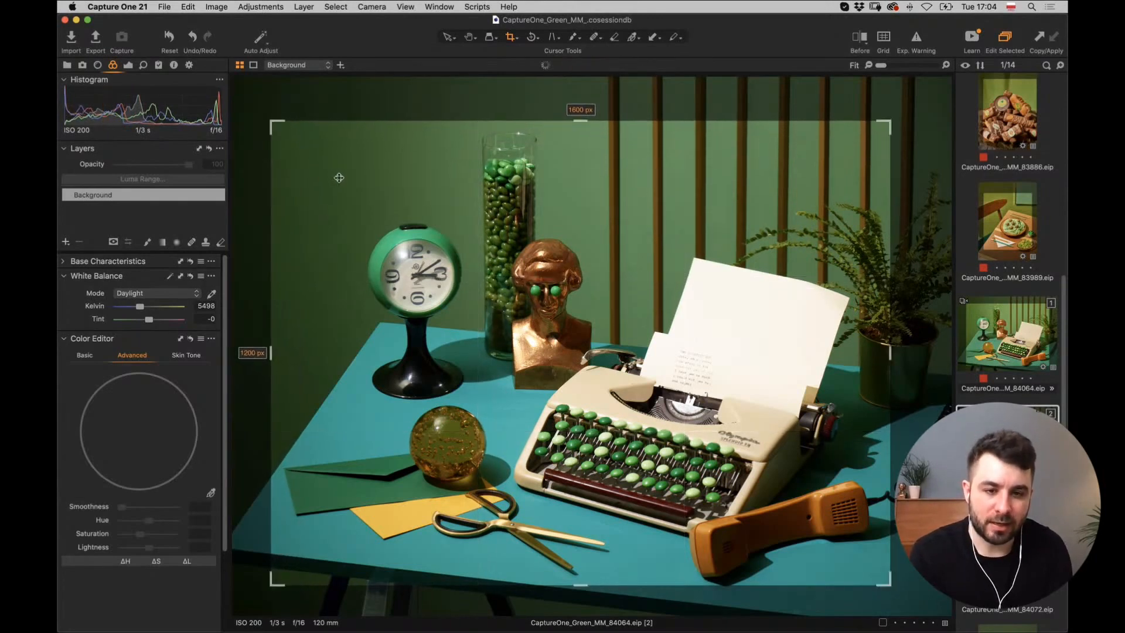
drag(338, 177, 344, 180)
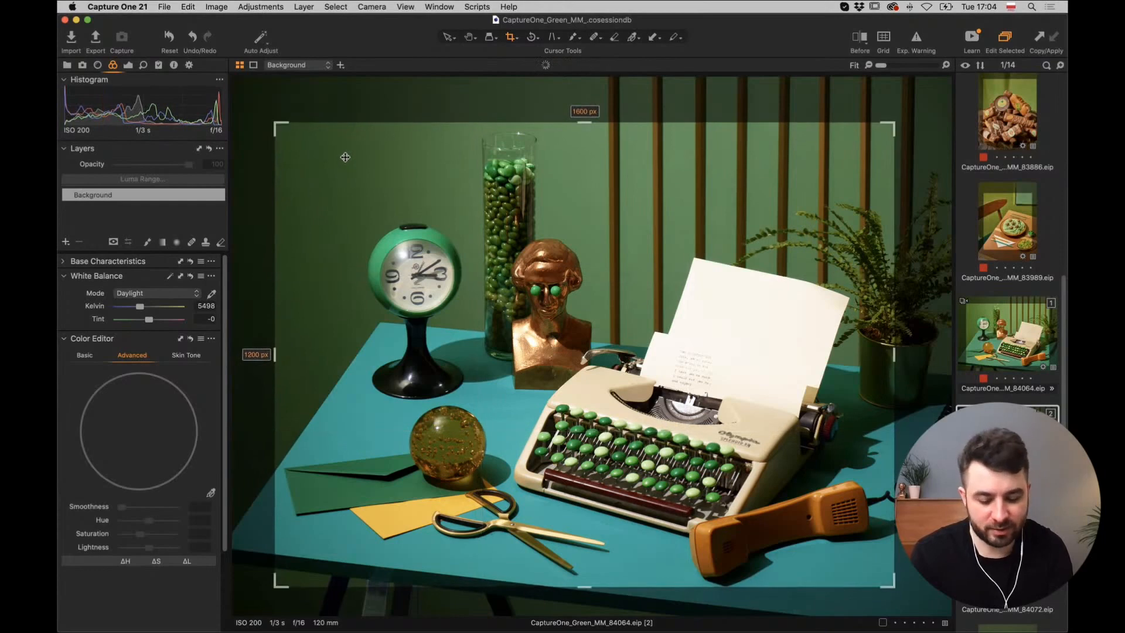
key(Return)
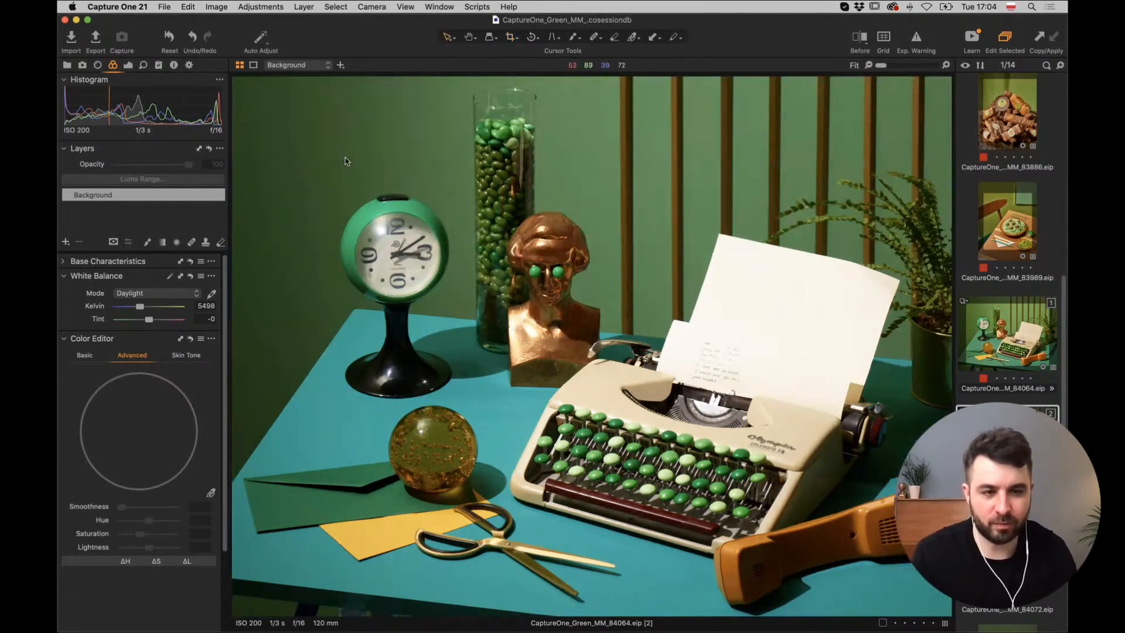
Nudge the crop frame slightly and reapply it at 1600 × 1200 px.
click(511, 38)
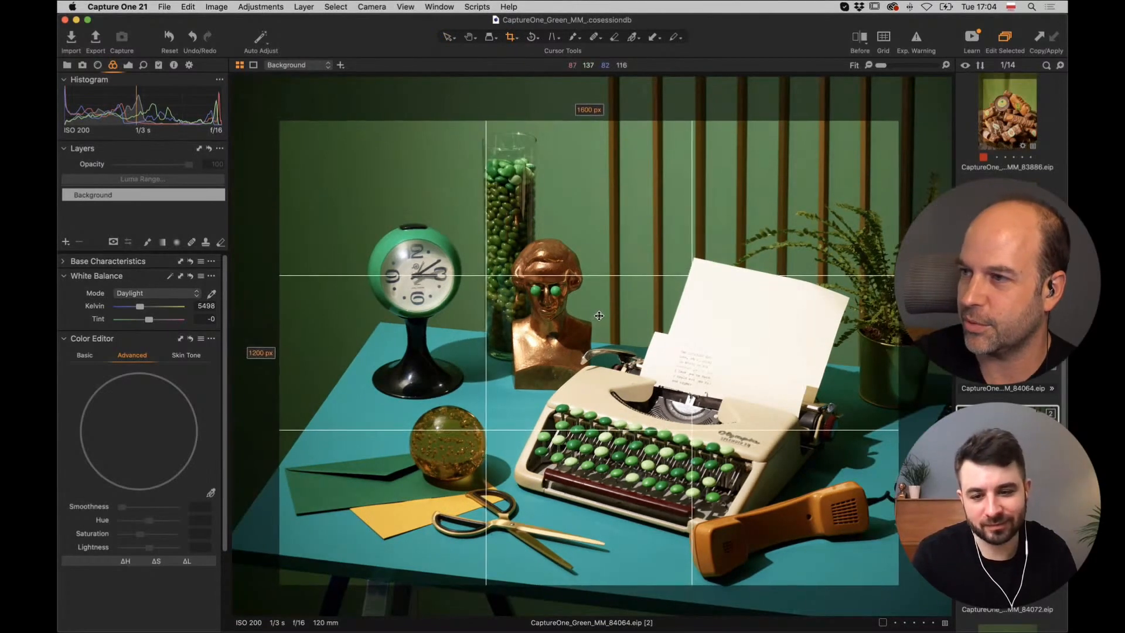
drag(600, 315, 599, 313)
key(v)
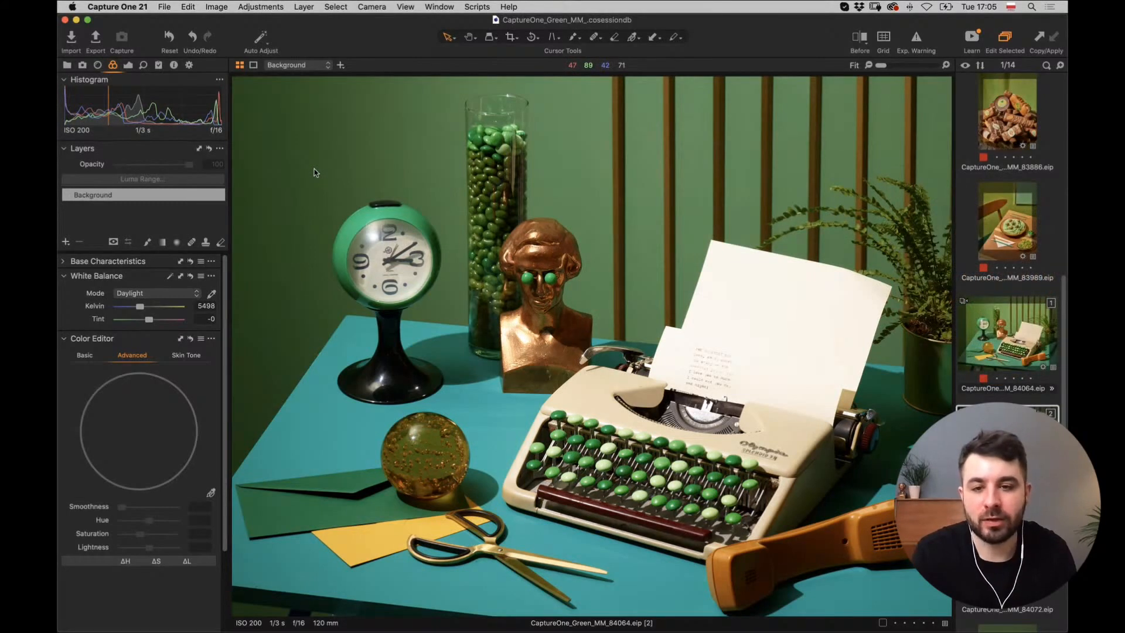
Set exposure to 0.39, highlights to -73 and shadows to 15.
click(129, 66)
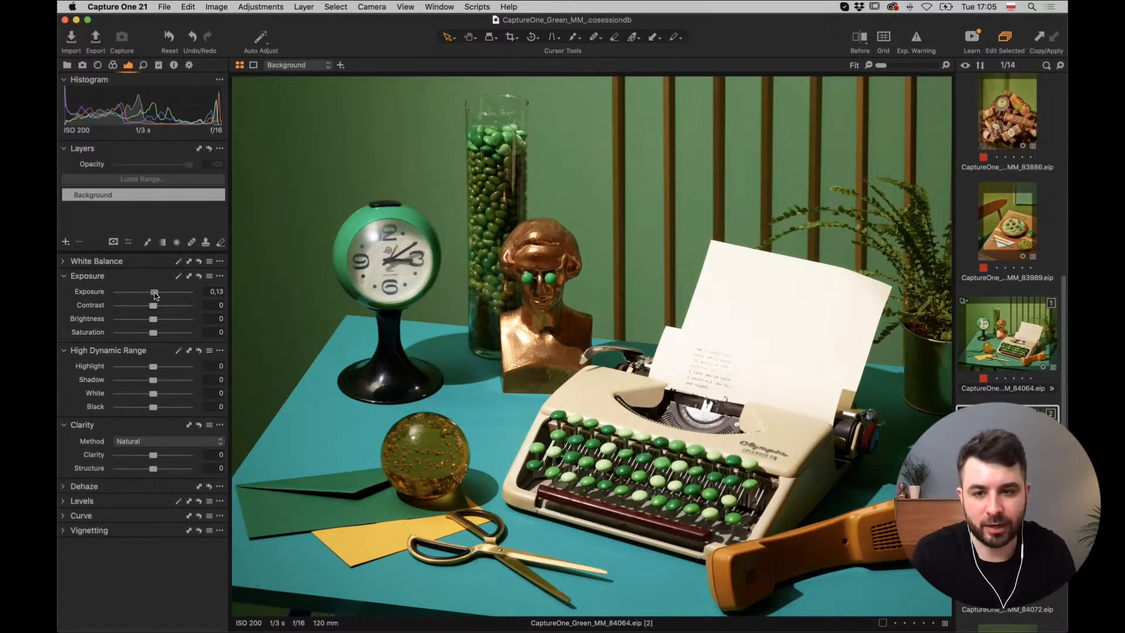
mouse_move(155, 292)
mouse_down()
mouse_move(171, 295)
mouse_move(161, 296)
mouse_up()
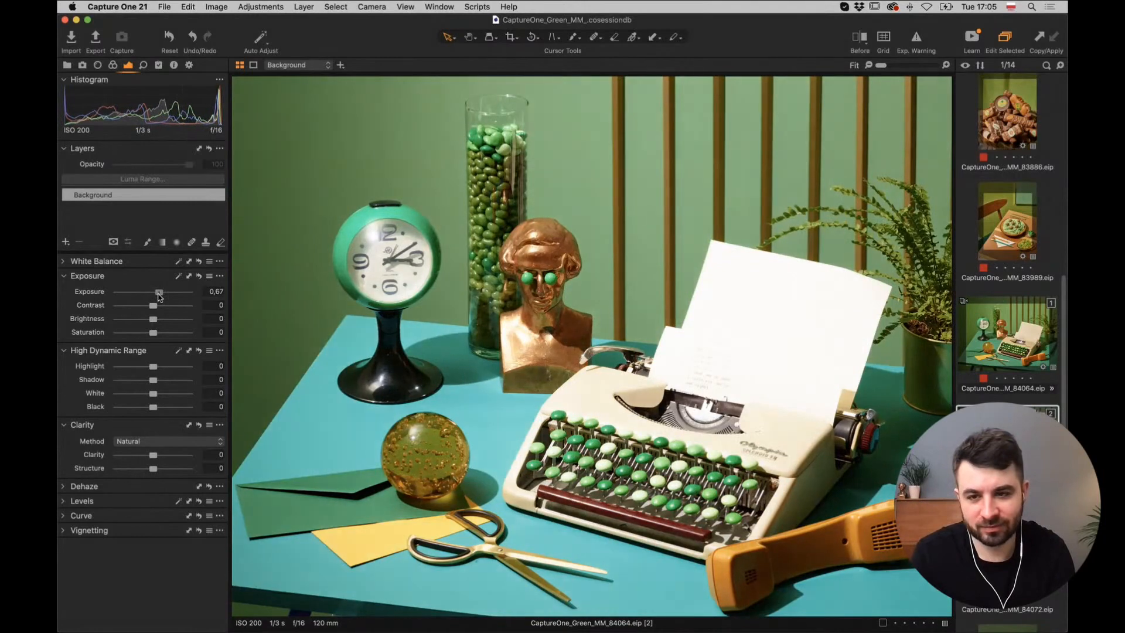
drag(160, 296, 157, 296)
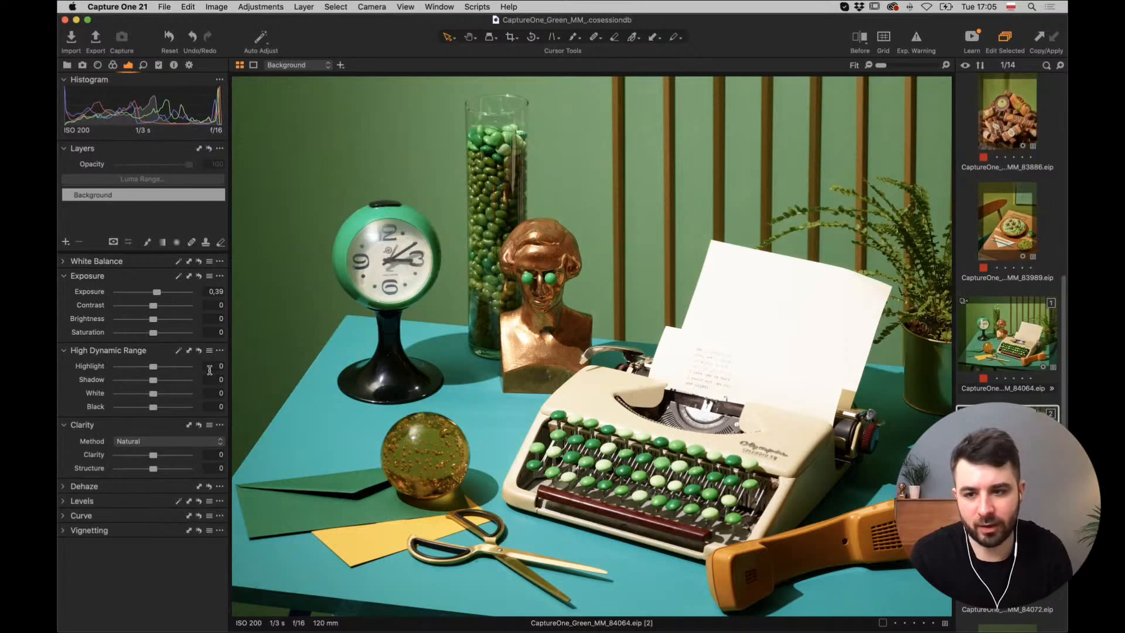
drag(152, 369, 130, 371)
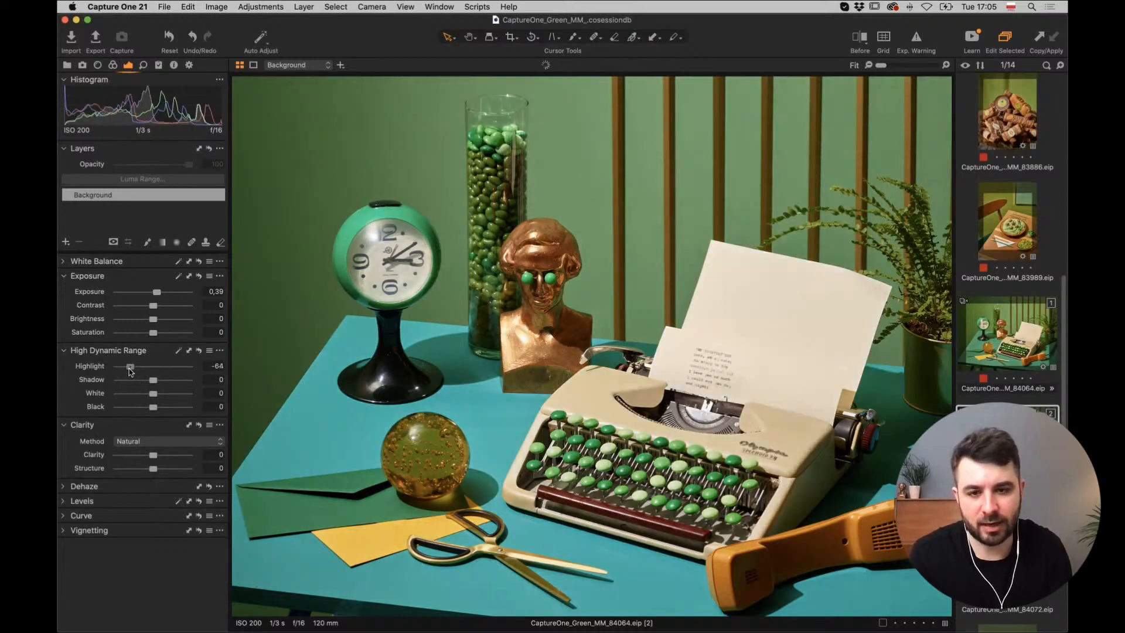
drag(130, 371, 128, 372)
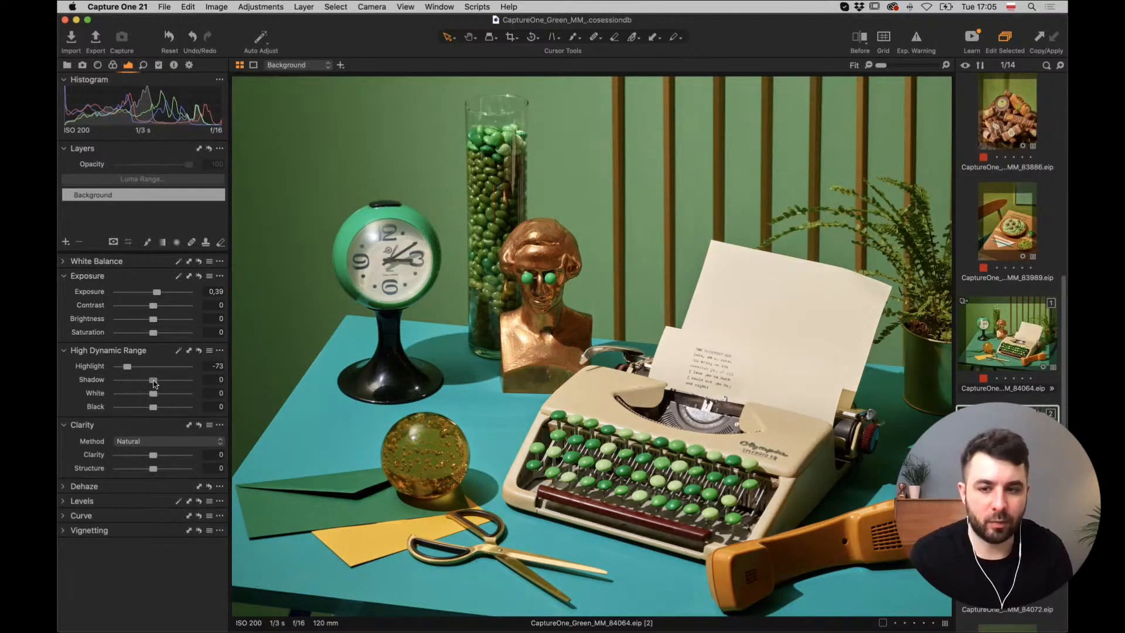
drag(156, 382, 163, 383)
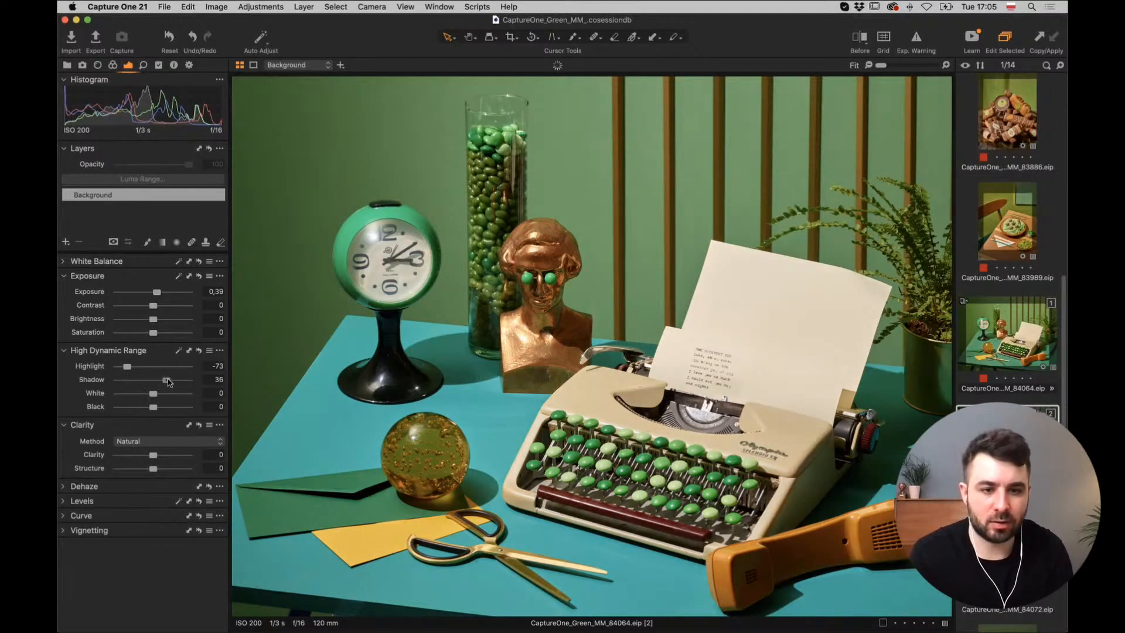
drag(183, 382, 167, 383)
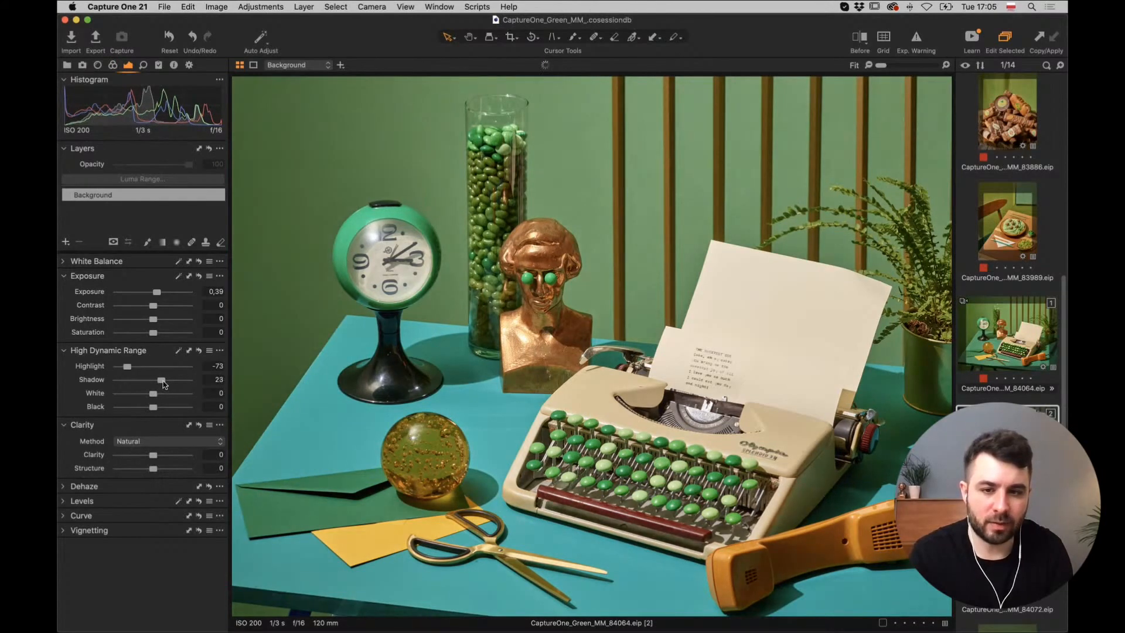
drag(163, 383, 162, 385)
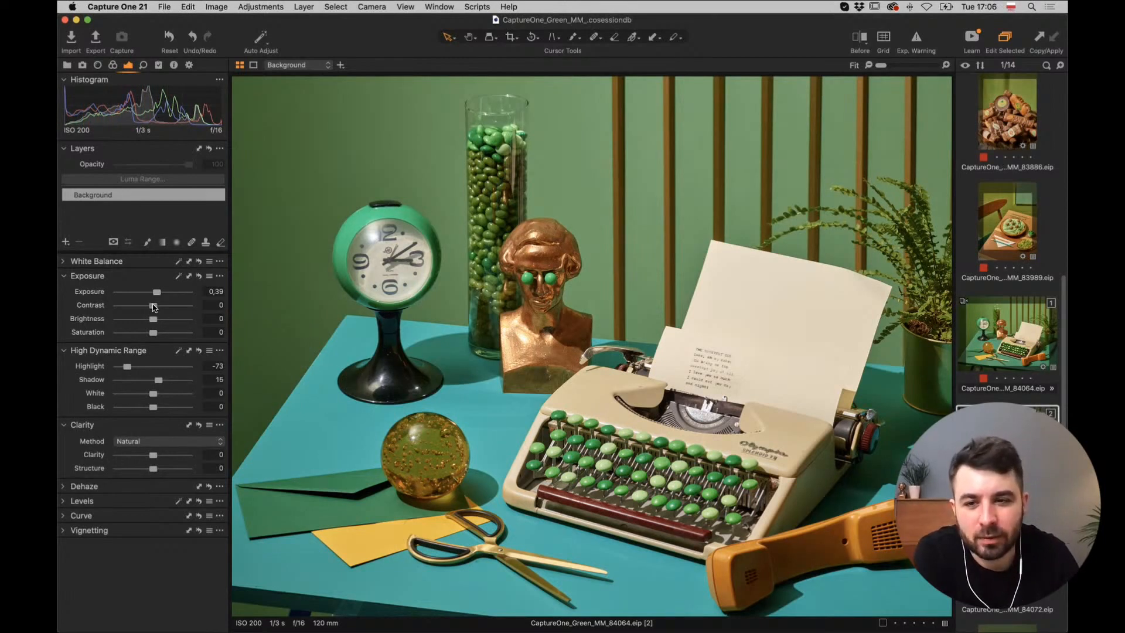
Add contrast 1 and brightness 4.
drag(155, 306, 157, 307)
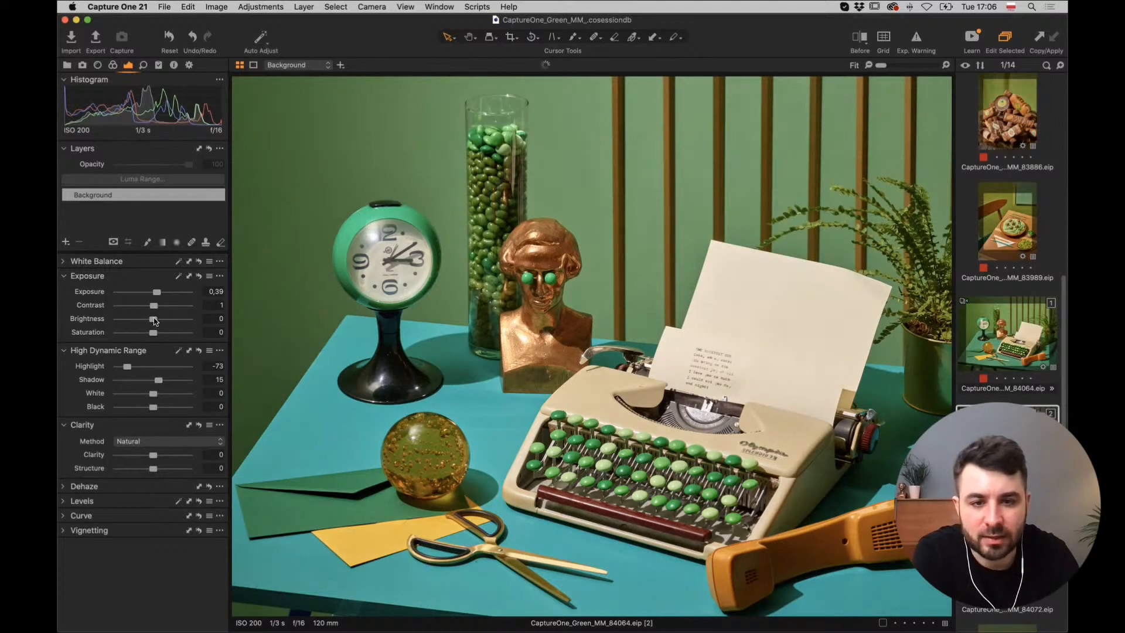
drag(153, 318, 153, 319)
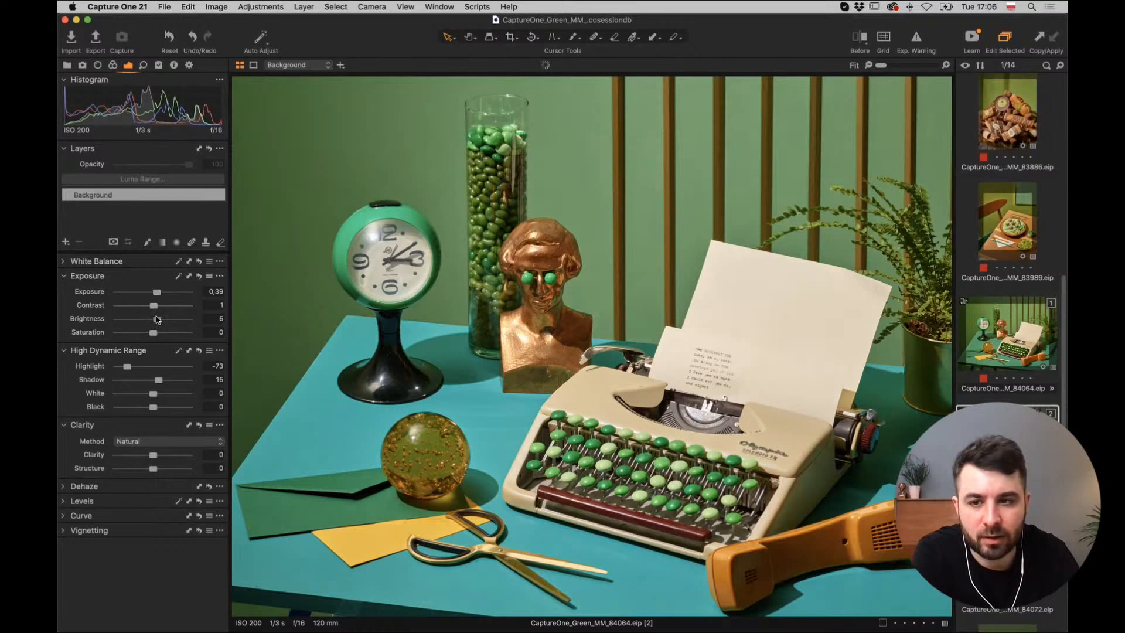
drag(157, 318, 155, 319)
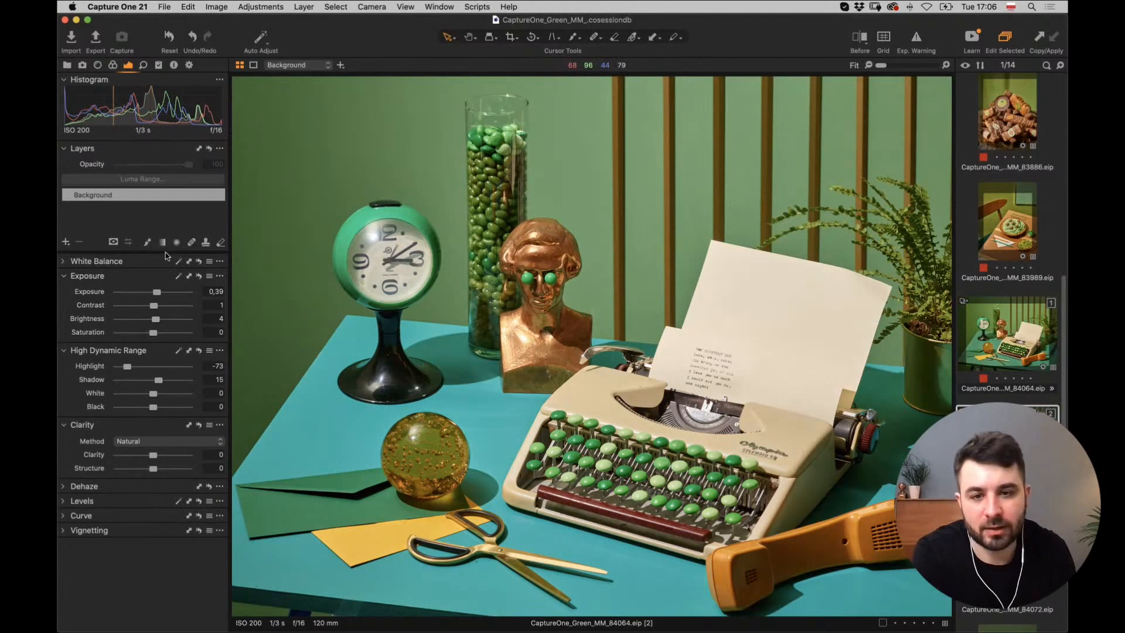
Add a filled adjustment layer, sample the teal tabletop colour, and widen its hue range.
click(66, 243)
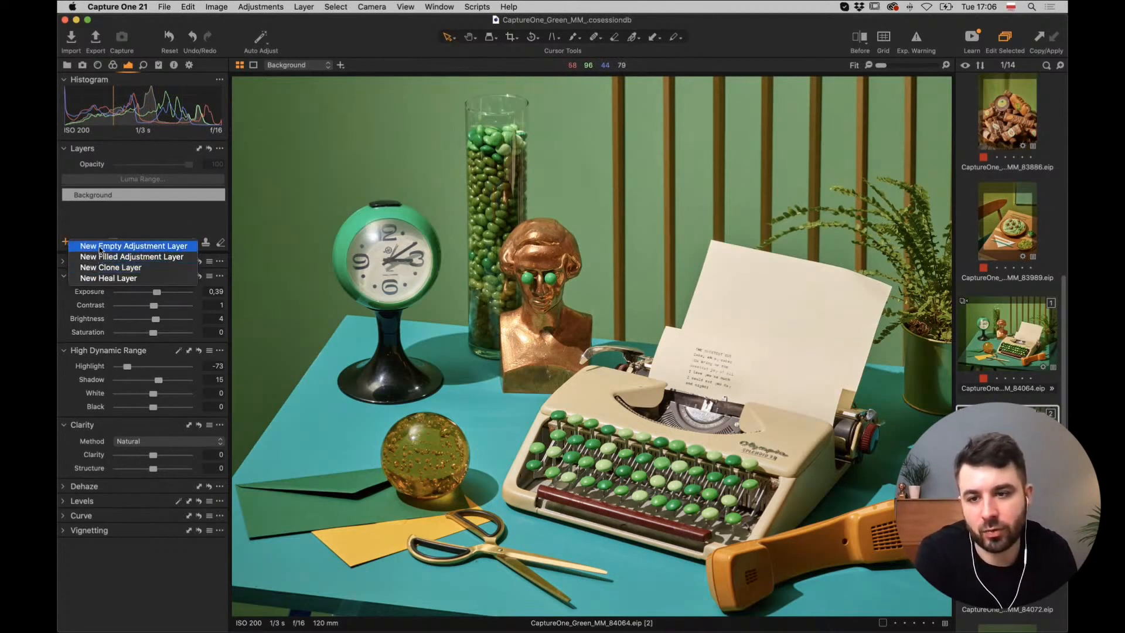
click(128, 257)
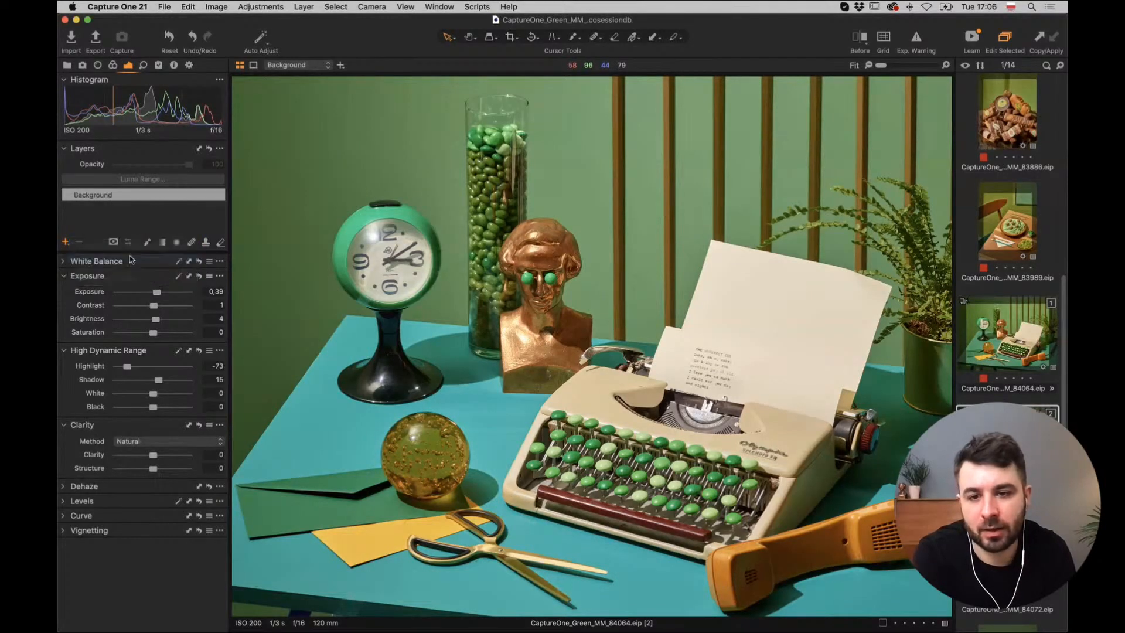
click(113, 65)
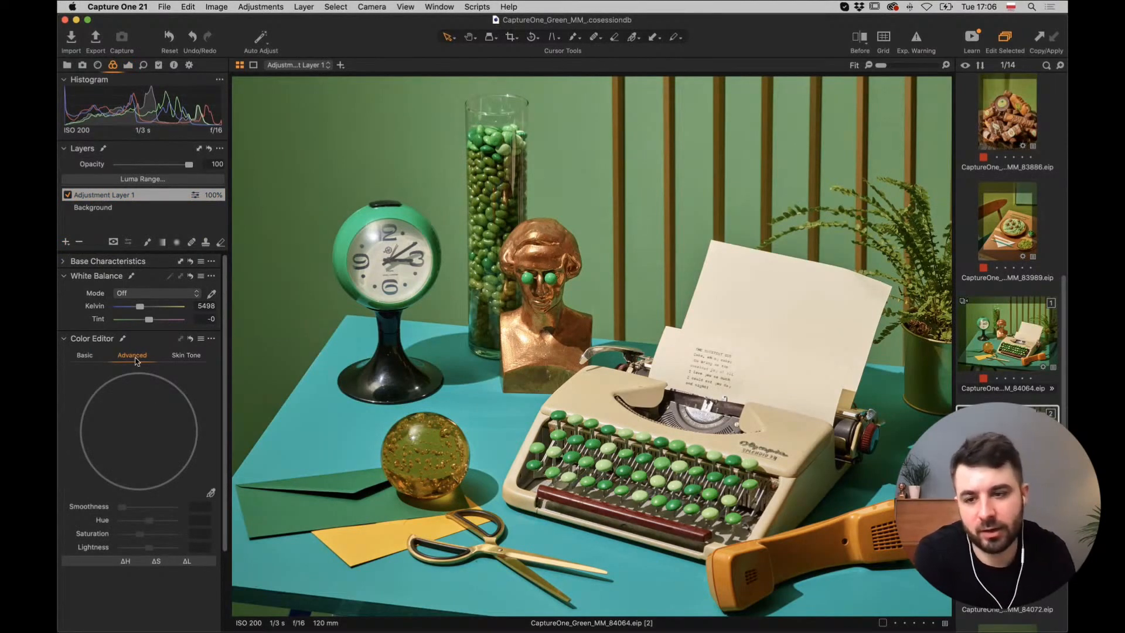
click(211, 493)
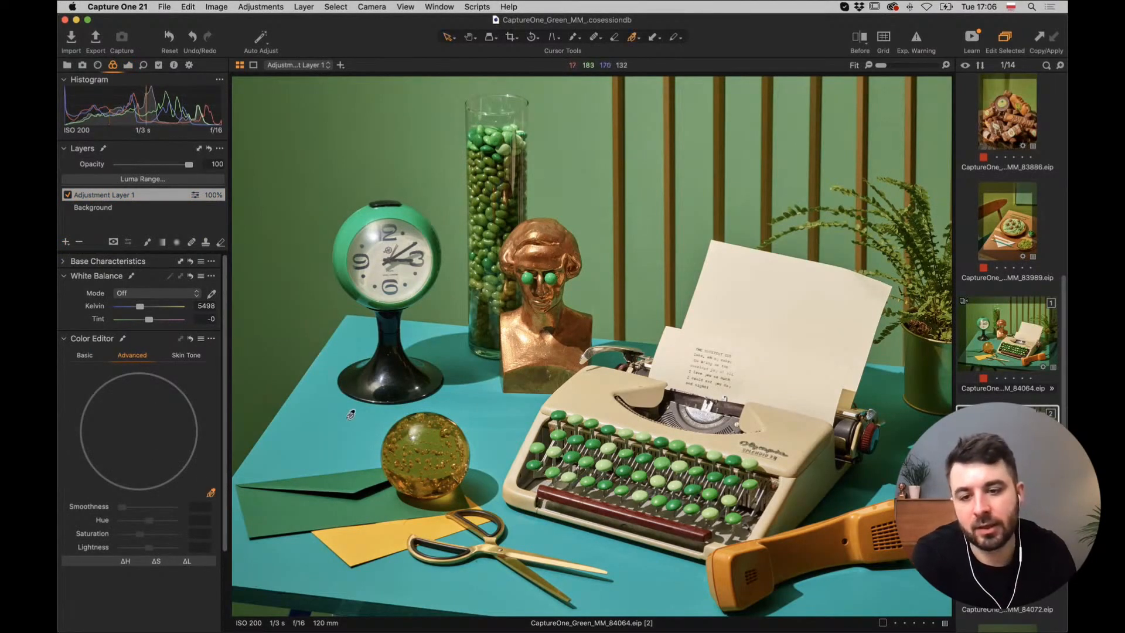
click(320, 421)
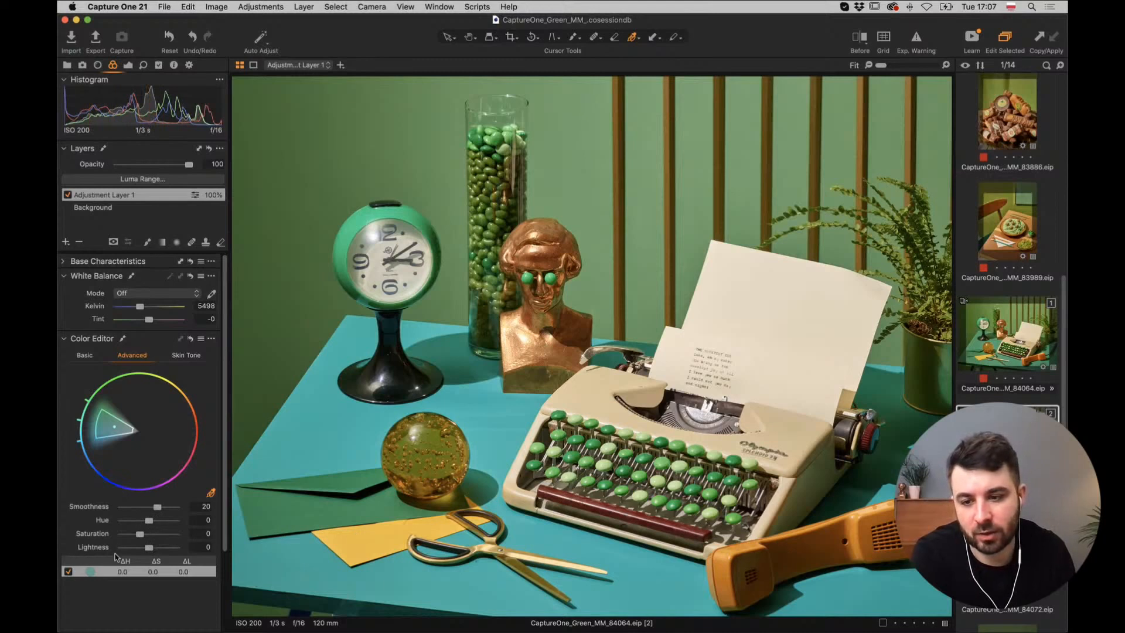
scroll(100, 557, down, 4)
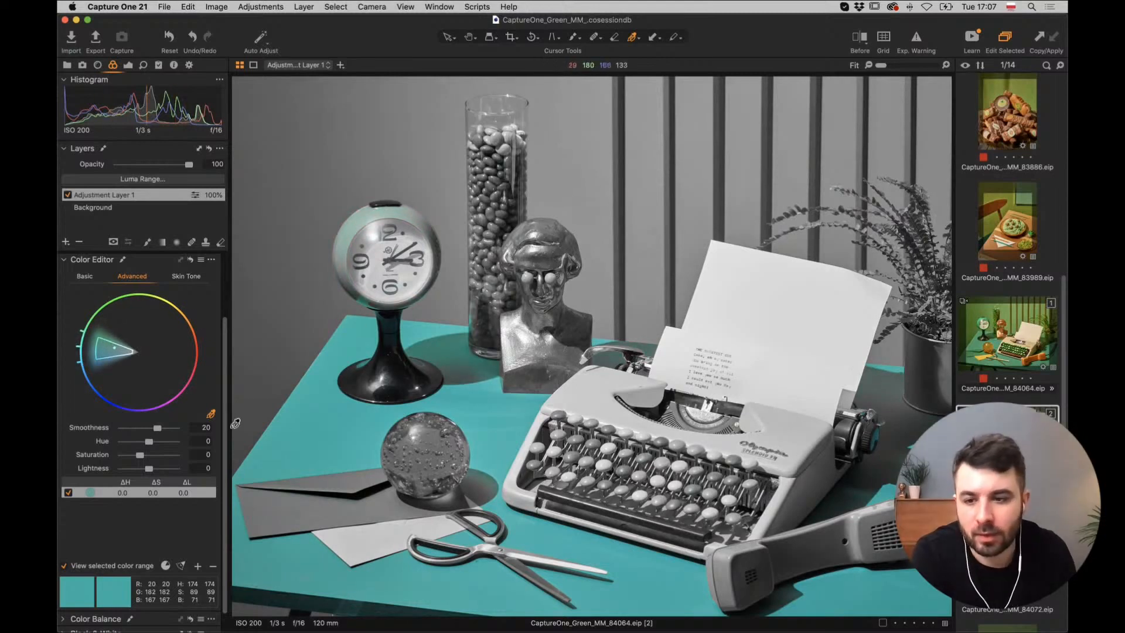
drag(90, 348, 101, 360)
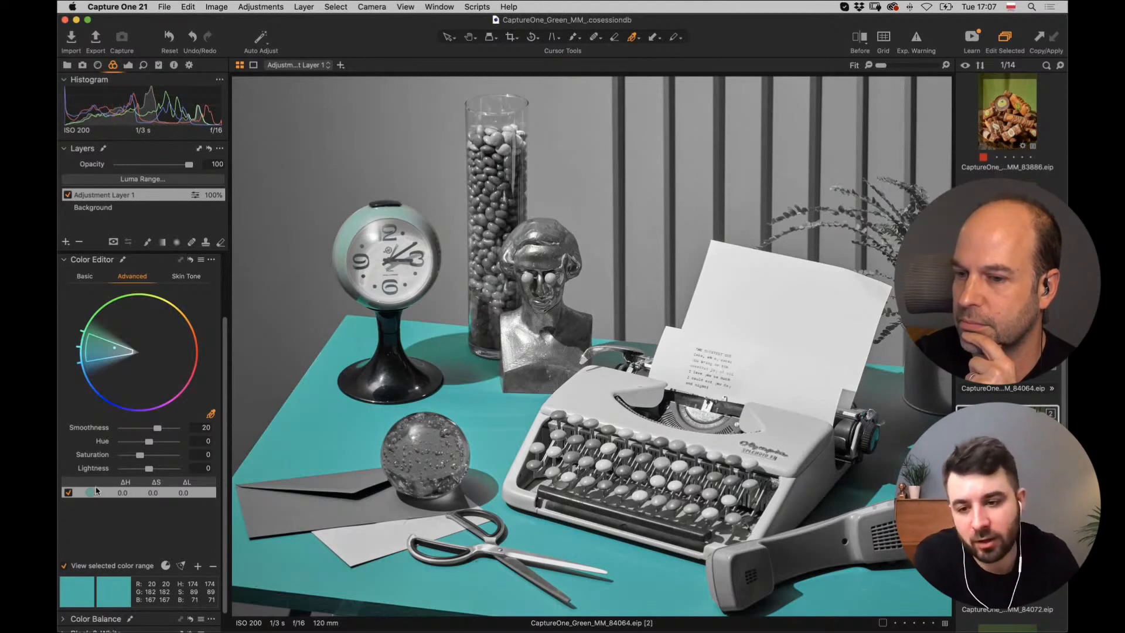
Shift the teal range's hue to about -26.6 with the preview in full colour.
click(65, 567)
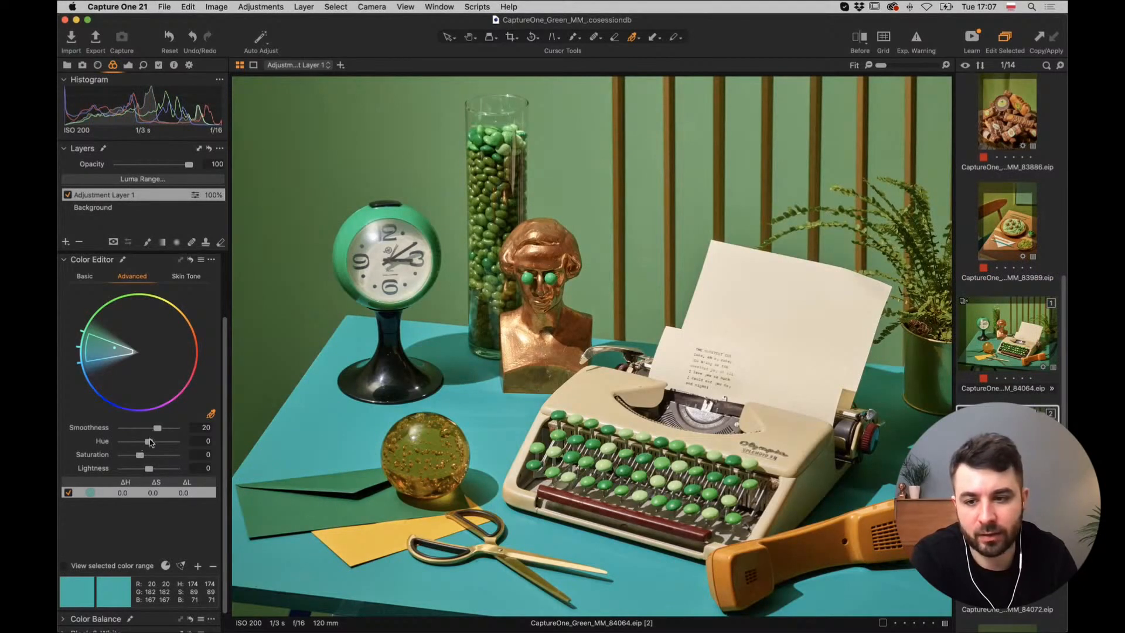
drag(147, 445, 130, 449)
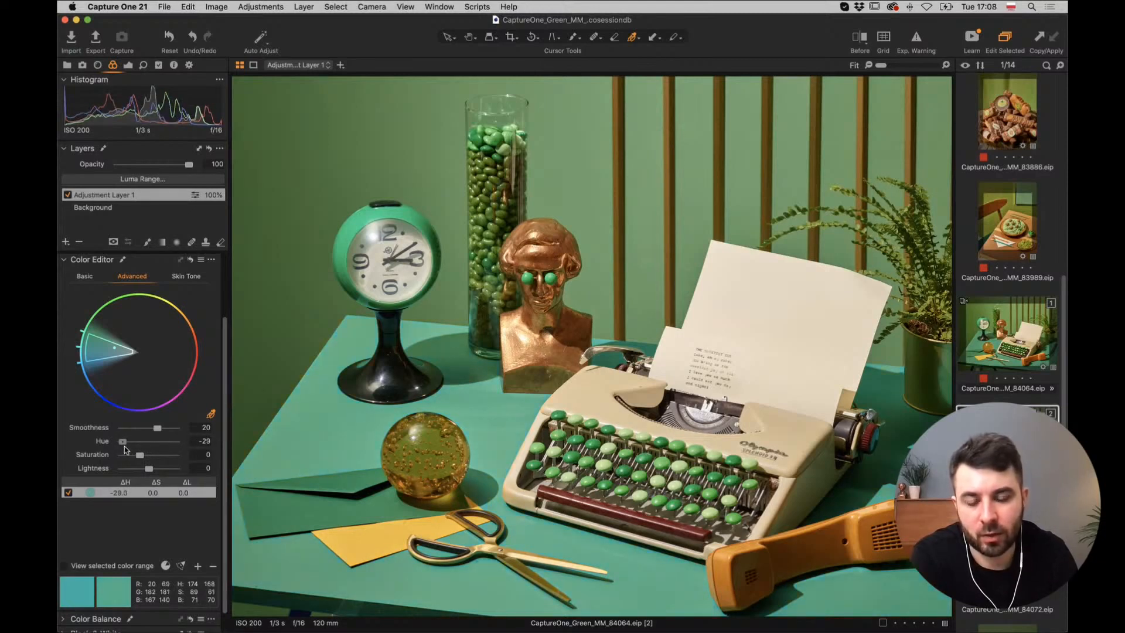
drag(129, 447, 131, 447)
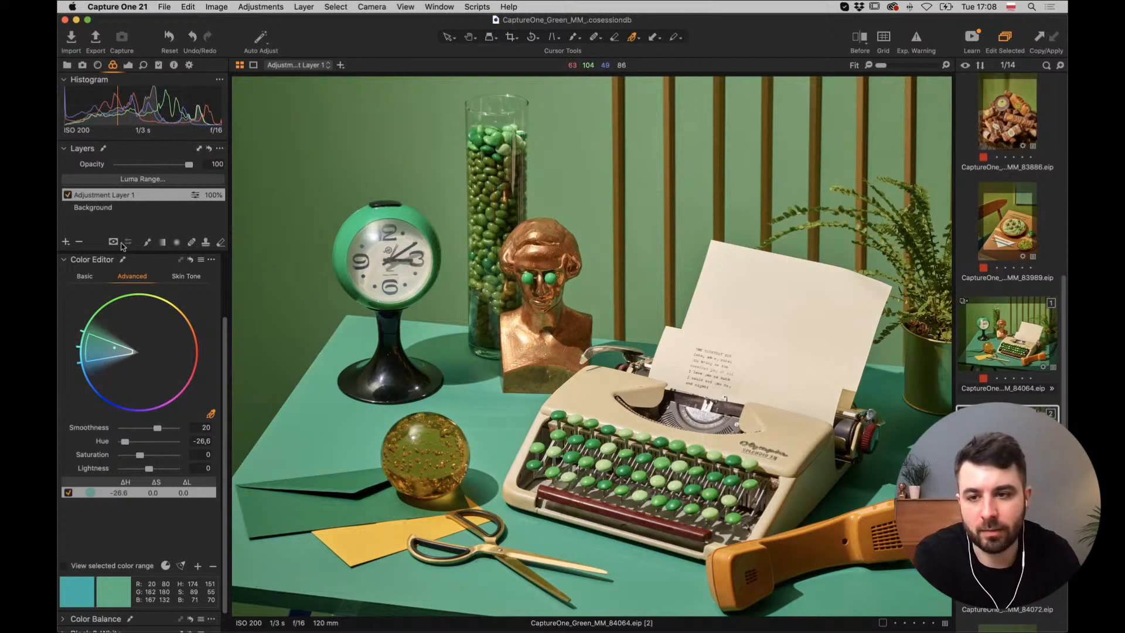
Add a new empty adjustment layer, sample the wall's green range, and show its mask.
click(67, 242)
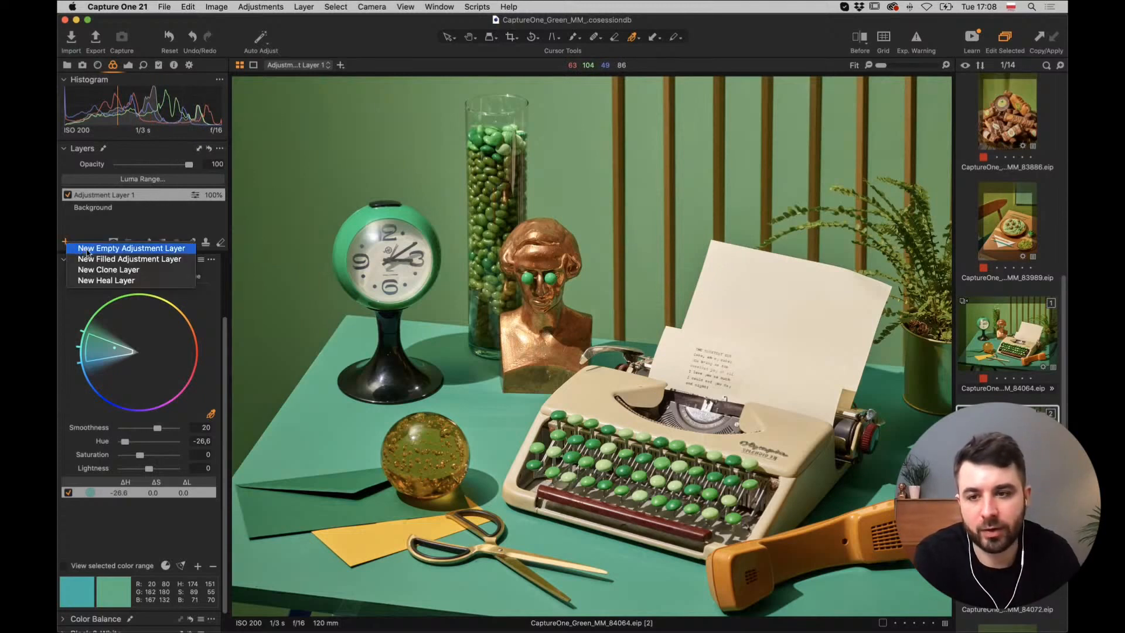
click(93, 251)
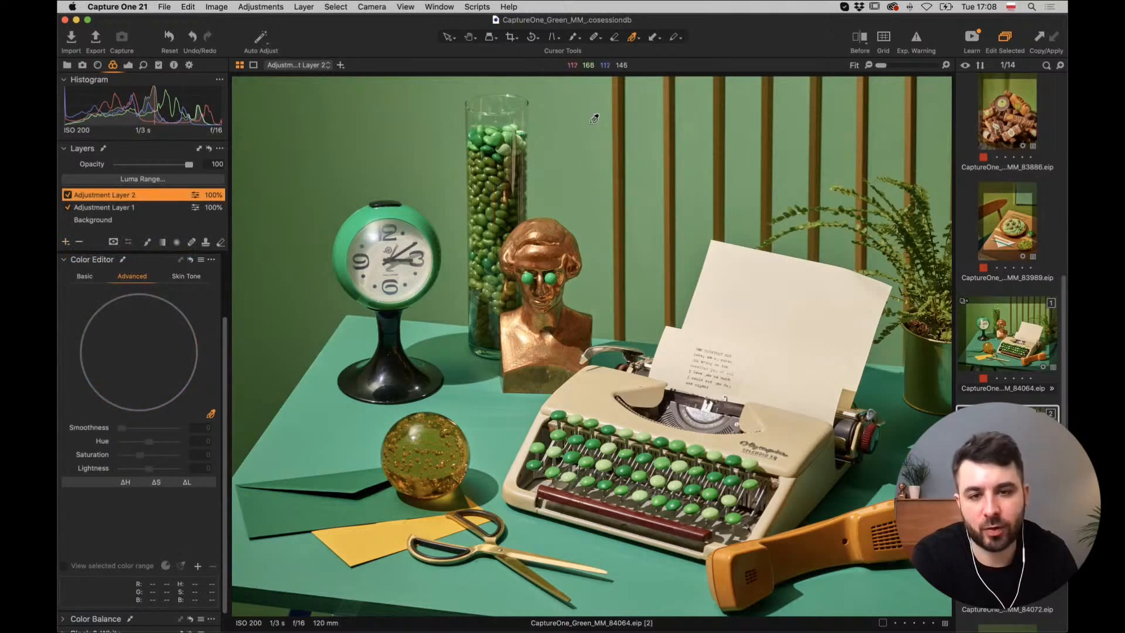
click(321, 153)
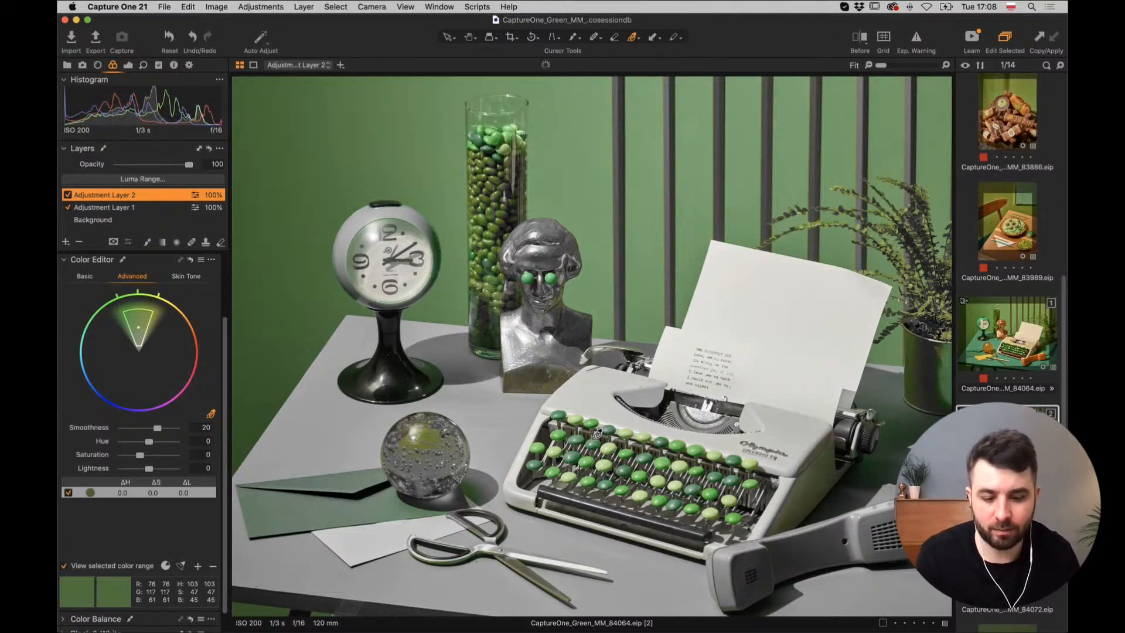
key(m)
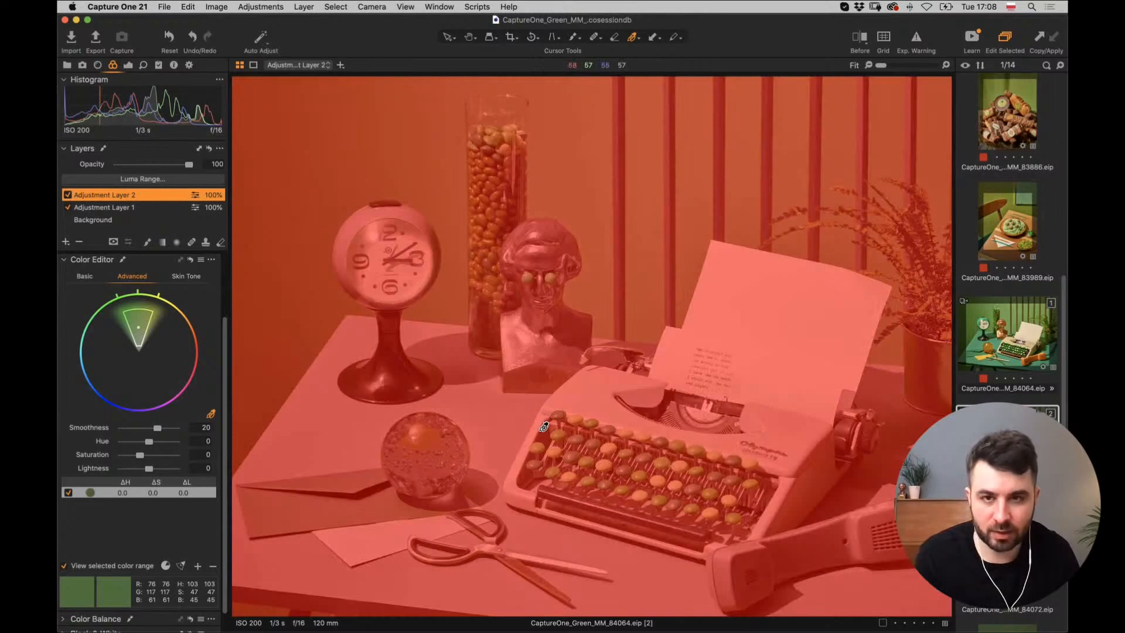
Erase the mask from the typewriter keys and the bust's green eyes.
key(e)
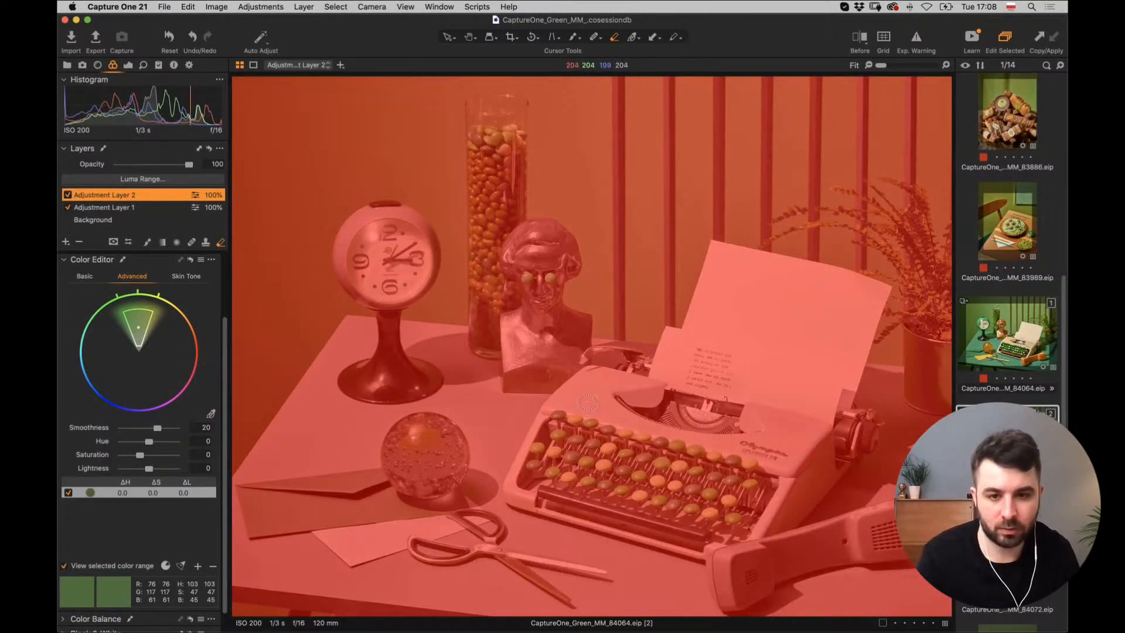
drag(558, 416, 614, 424)
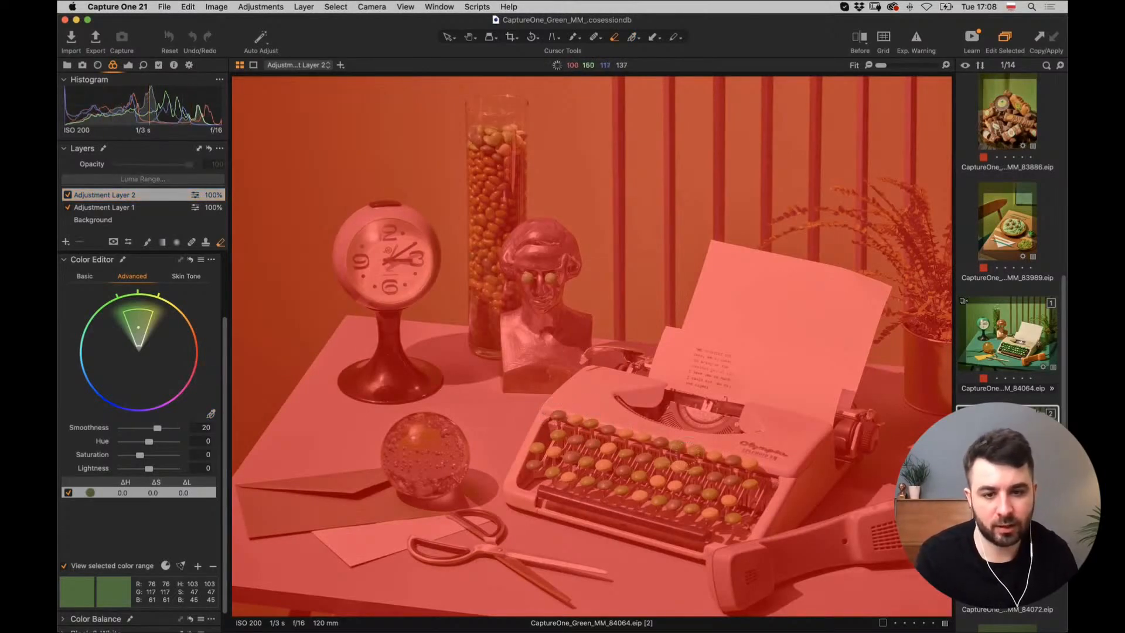
mouse_move(720, 460)
mouse_down()
mouse_move(744, 479)
mouse_move(735, 501)
mouse_move(684, 470)
mouse_move(560, 435)
mouse_move(537, 469)
mouse_move(604, 486)
mouse_move(680, 481)
mouse_move(544, 437)
mouse_move(519, 451)
mouse_move(551, 487)
mouse_move(721, 522)
mouse_up()
drag(638, 476, 659, 479)
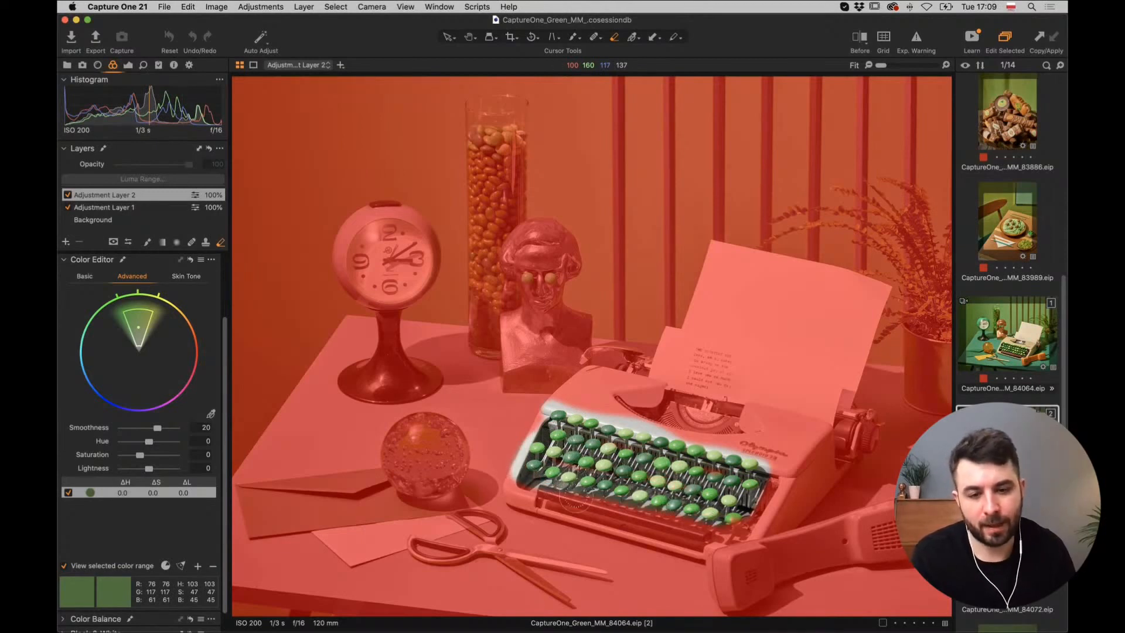
mouse_move(574, 500)
mouse_down()
mouse_move(677, 518)
mouse_move(756, 516)
mouse_up()
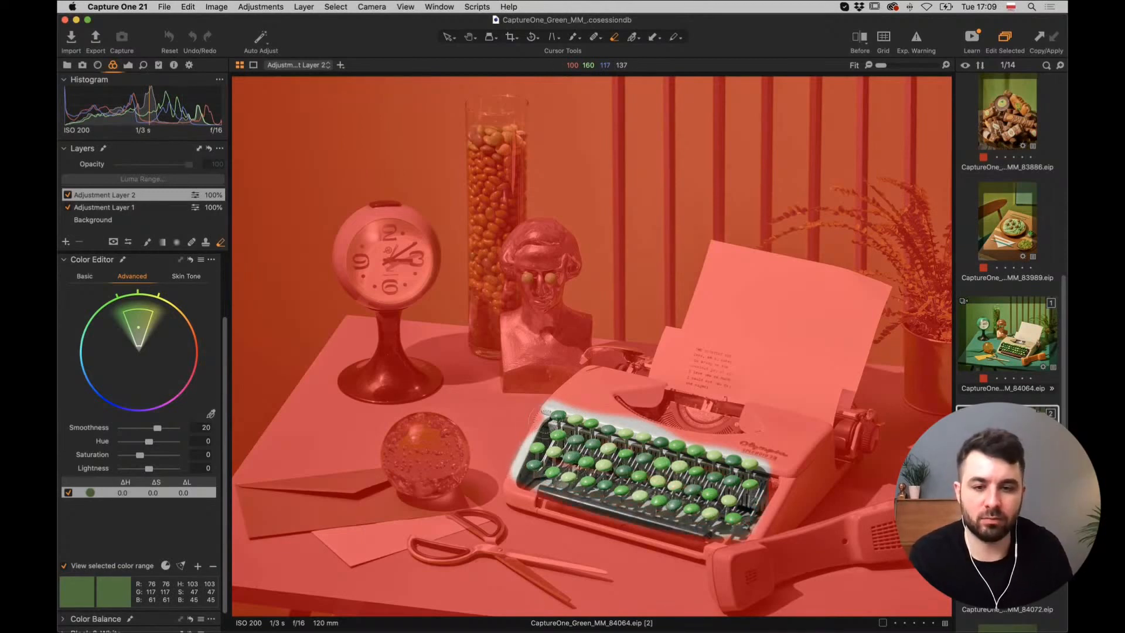
drag(545, 421, 529, 478)
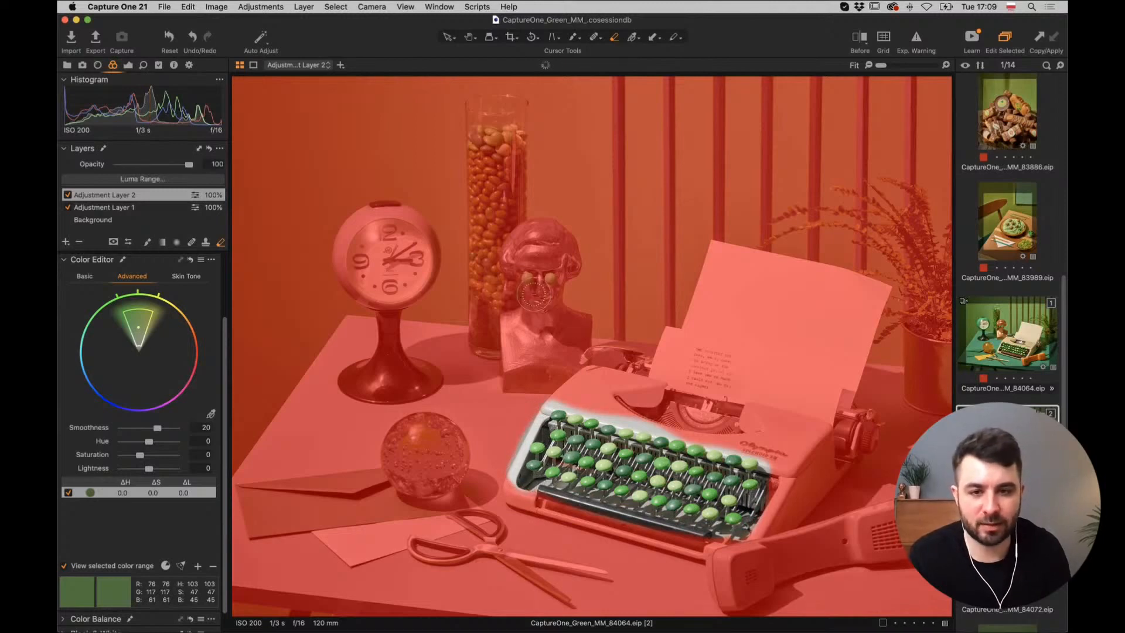
mouse_move(519, 277)
mouse_down()
mouse_move(551, 276)
mouse_move(539, 273)
mouse_up()
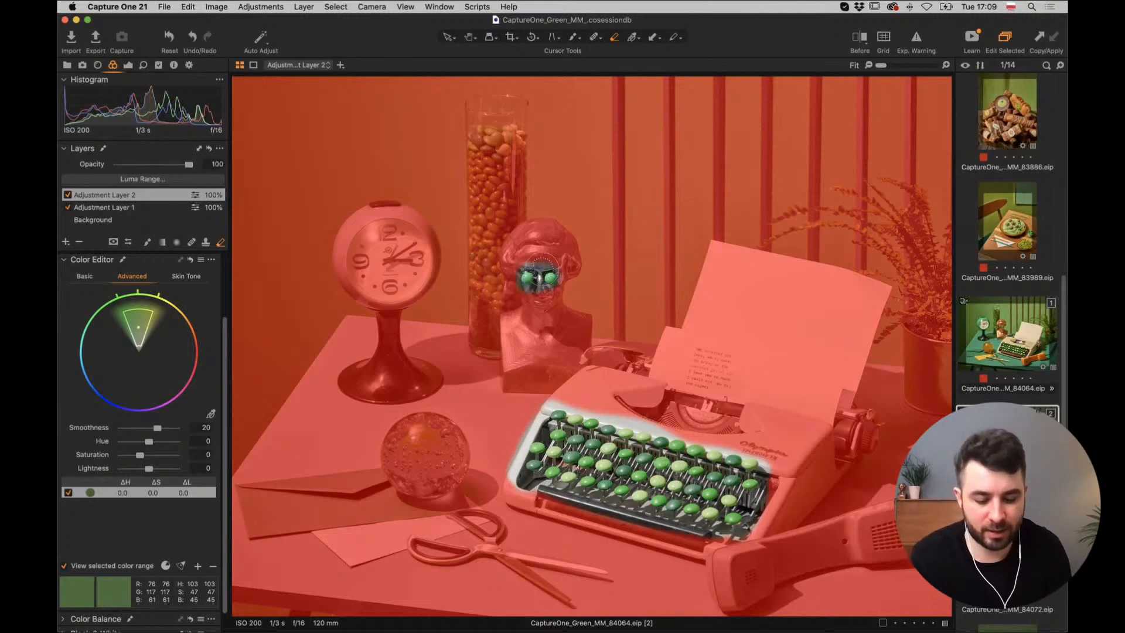
Set eraser hardness to 57 and erase the mask from beans at the jar's top and base.
click(477, 131)
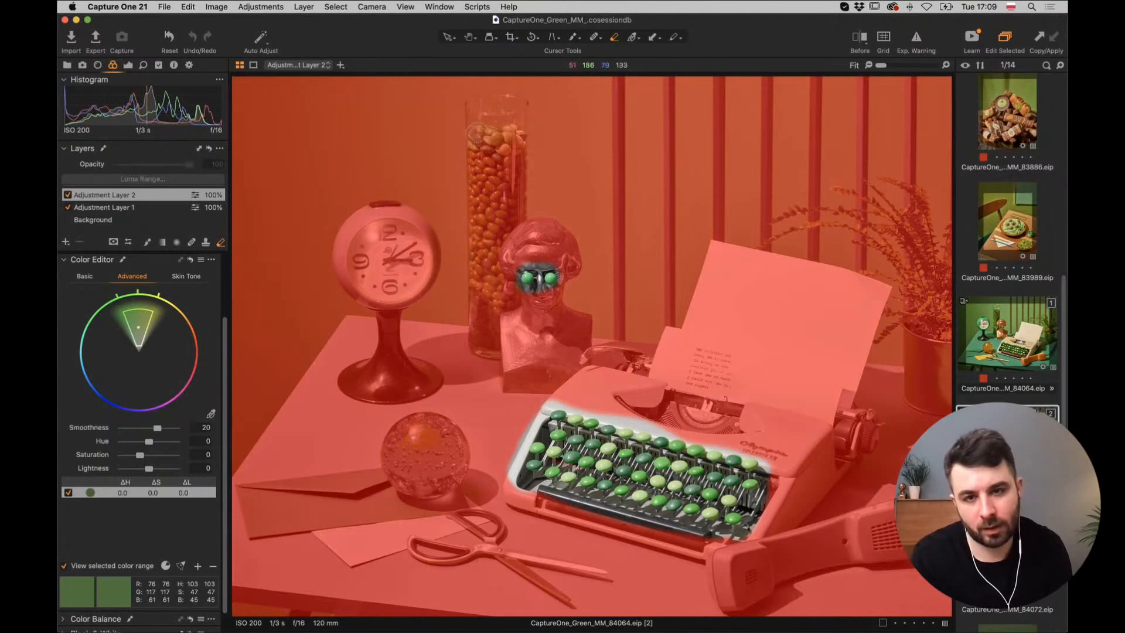
click(478, 336)
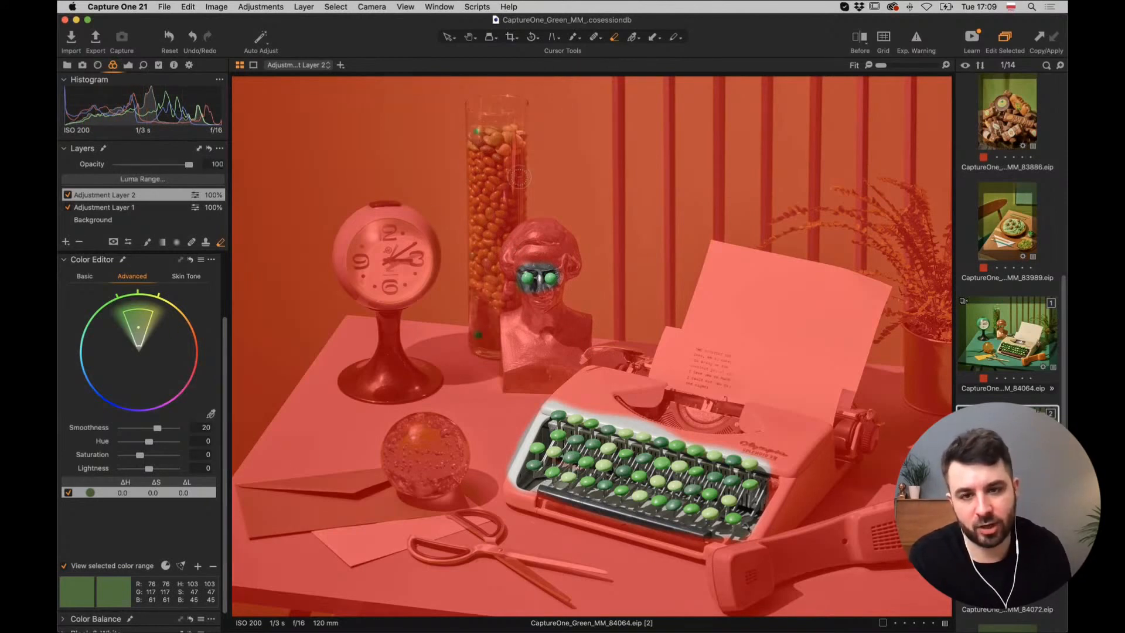
right_click(513, 175)
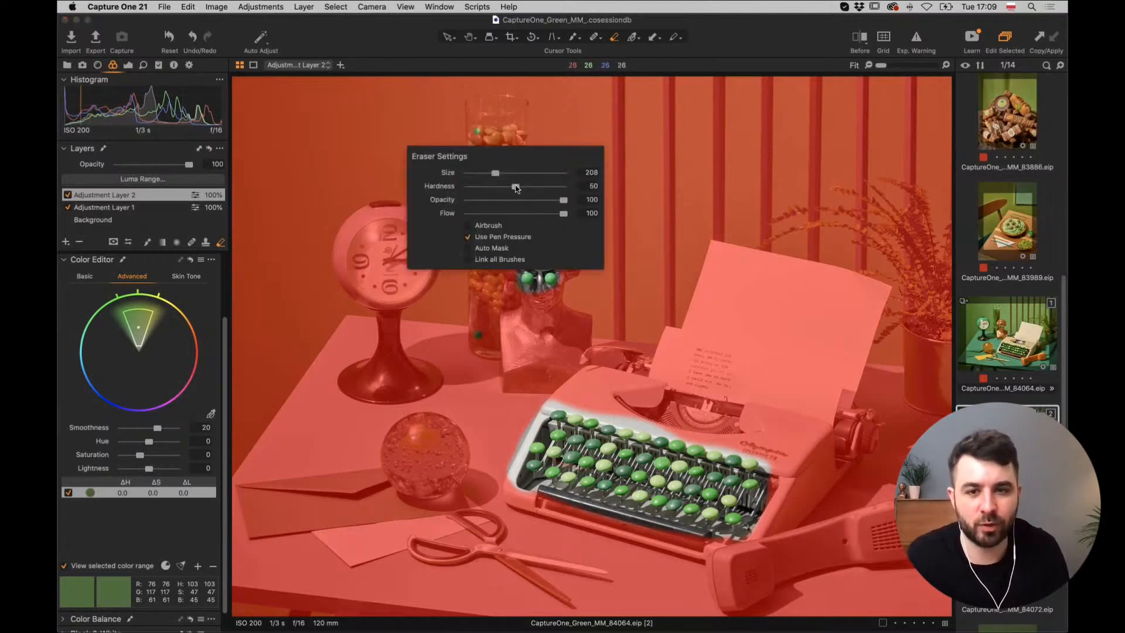
mouse_move(516, 188)
mouse_down()
mouse_move(499, 187)
mouse_move(522, 186)
mouse_up()
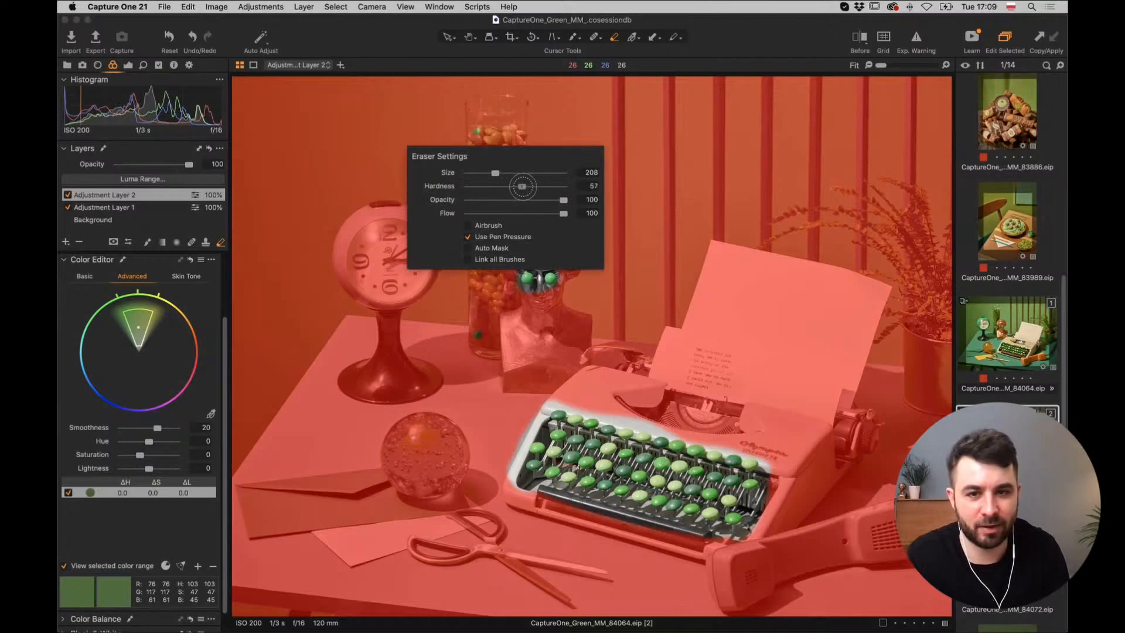
key(super+equal)
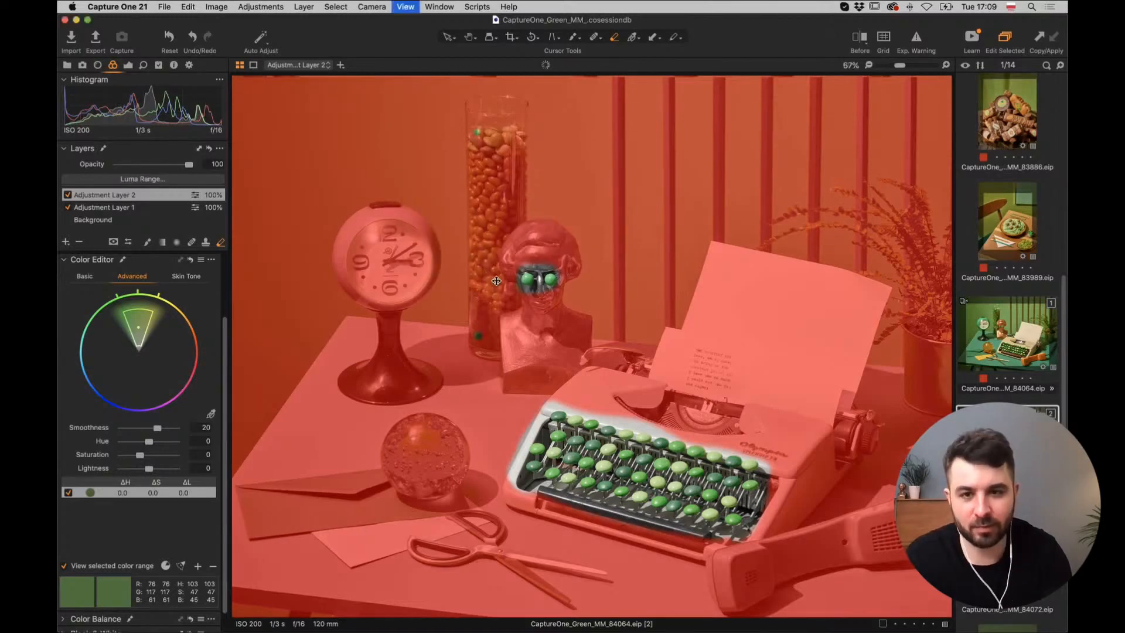
key(super+equal)
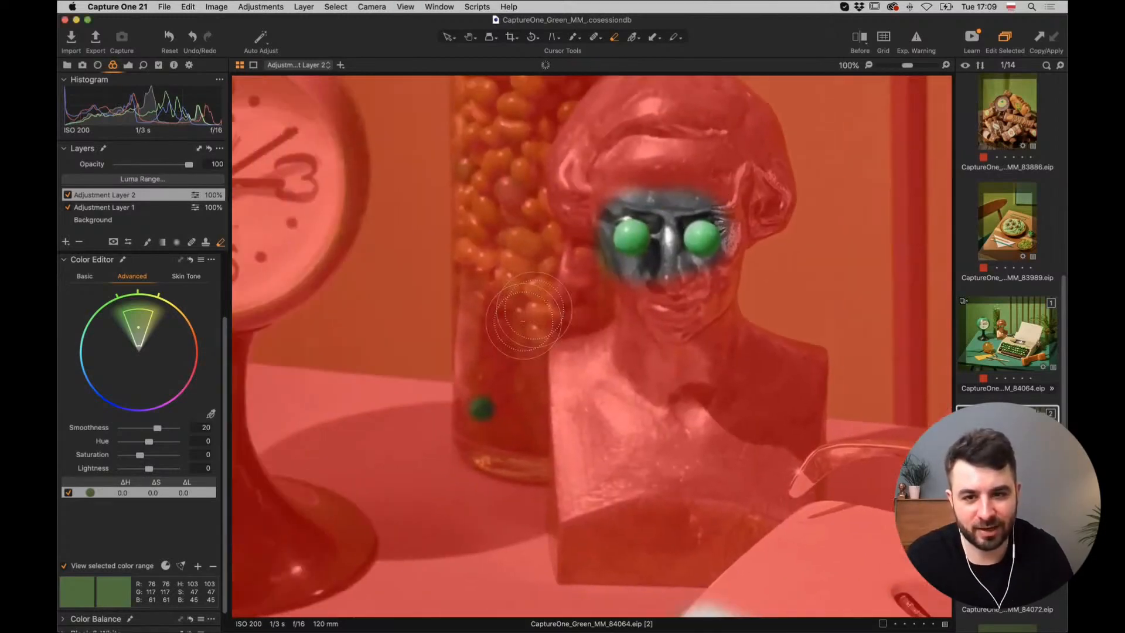
click(490, 389)
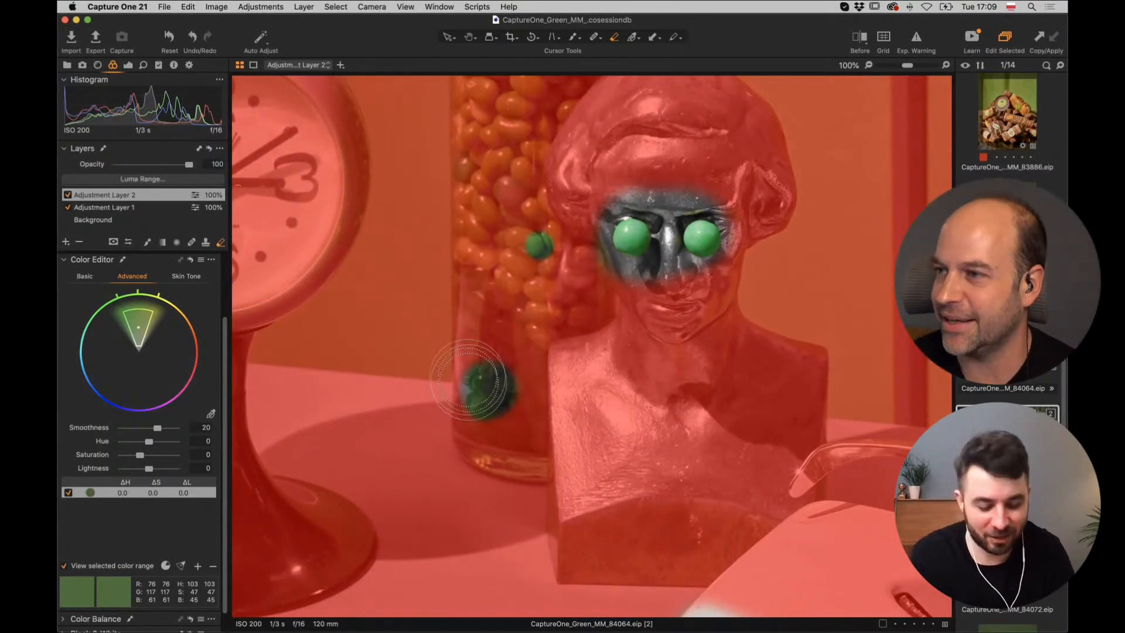
key([)
key([)
key([)
drag(488, 392, 488, 373)
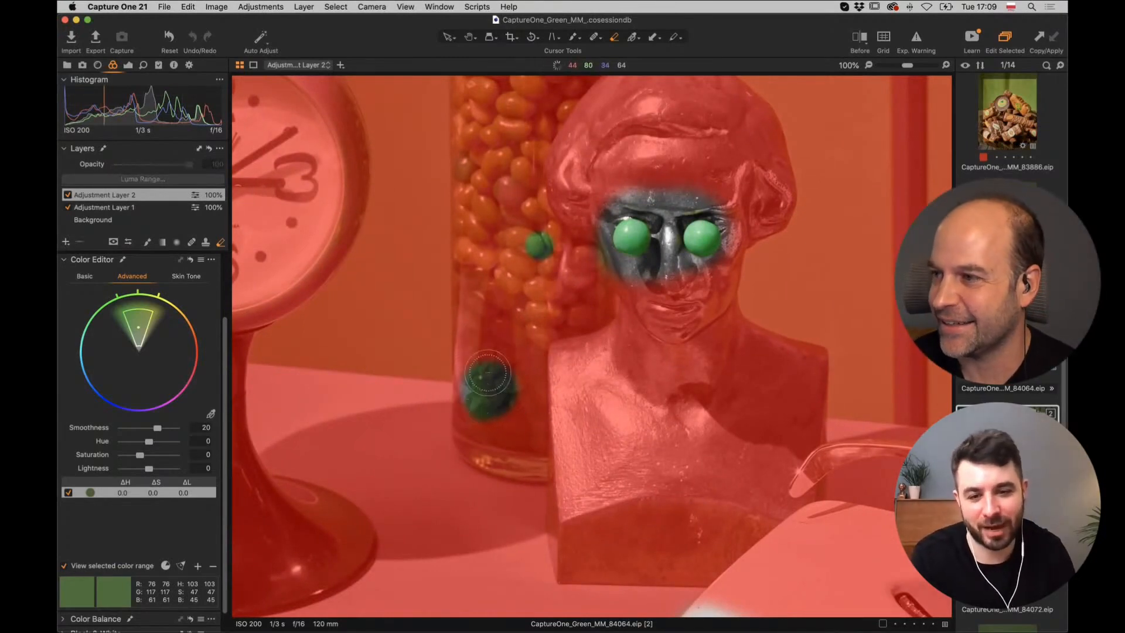
scroll(488, 352, up, 10)
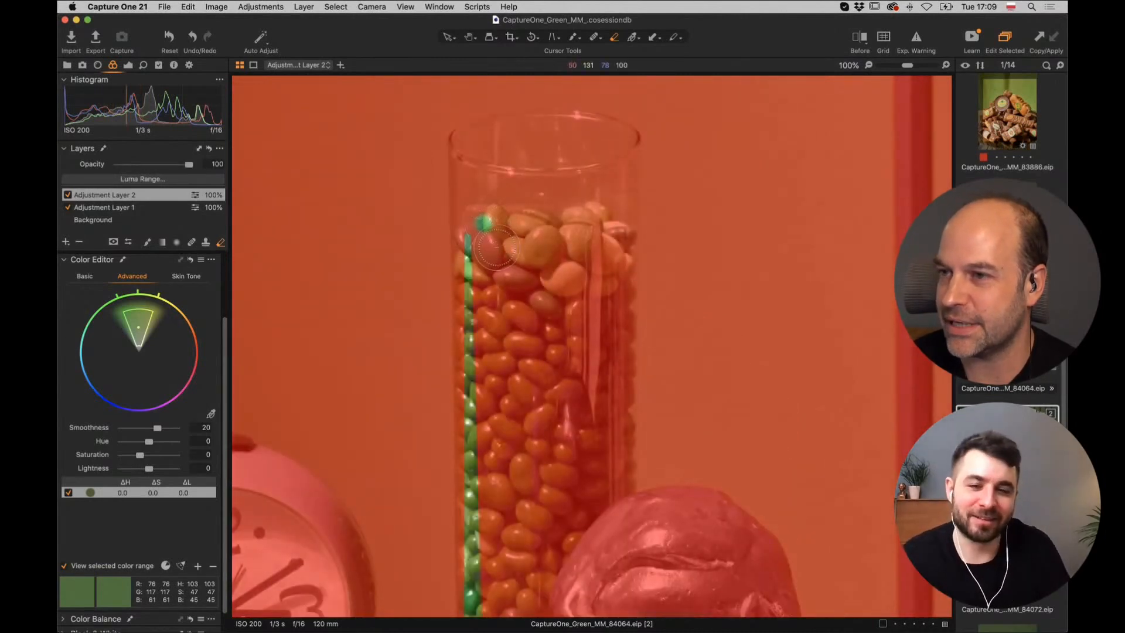
Erase the mask along the jar's right and left sides and the bust's edge.
right_click(495, 245)
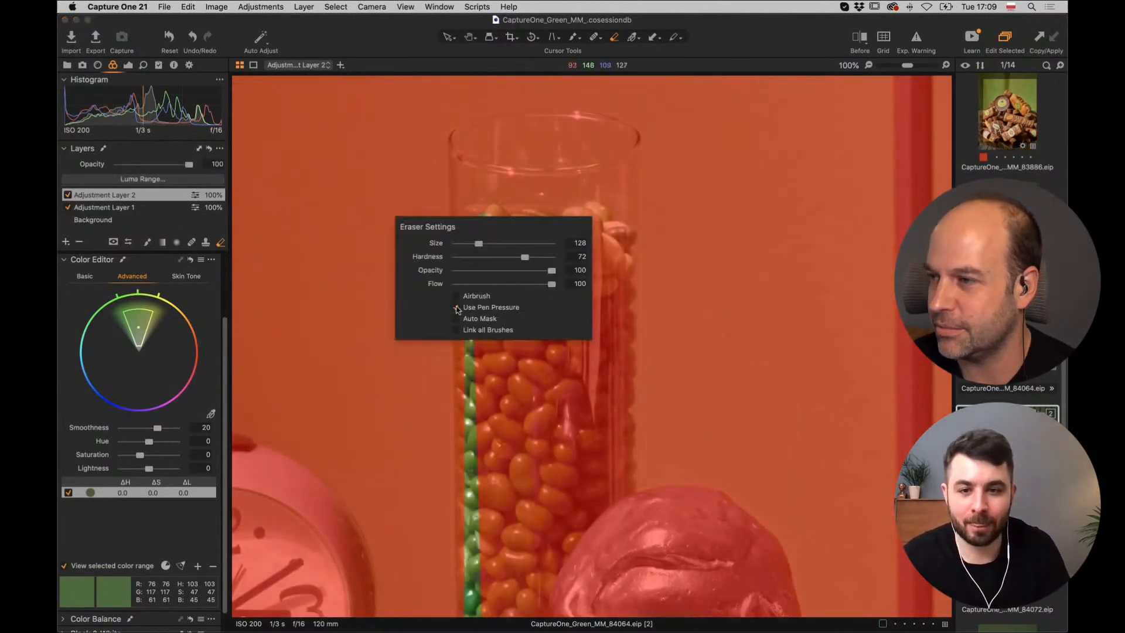
click(612, 254)
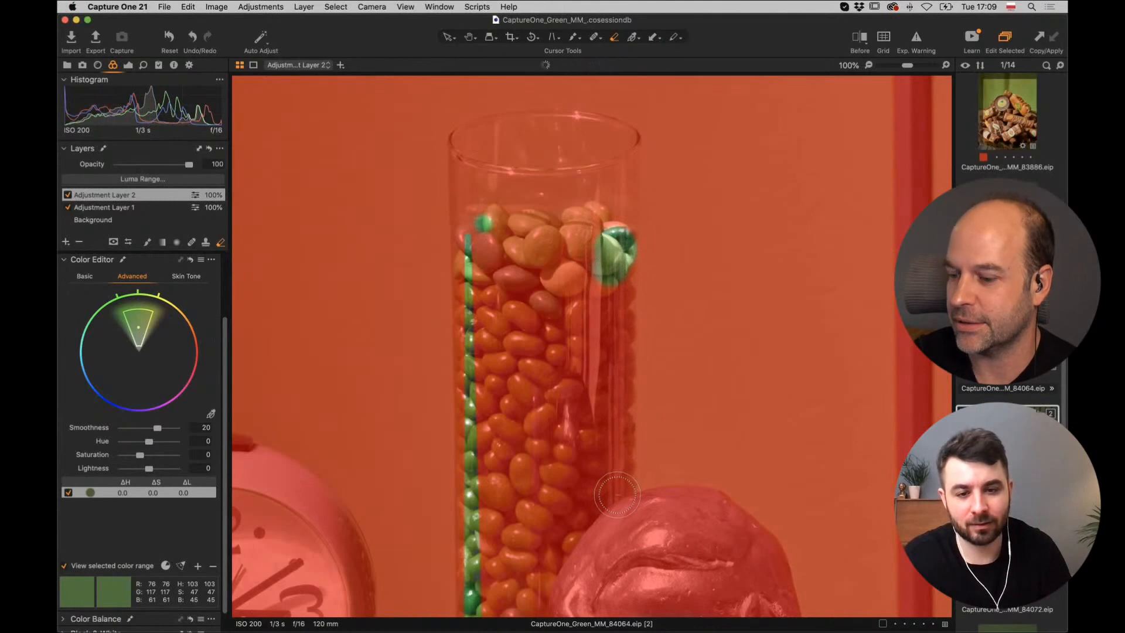
shift+click(617, 494)
mouse_move(611, 258)
mouse_down()
mouse_move(567, 226)
mouse_move(497, 227)
mouse_up()
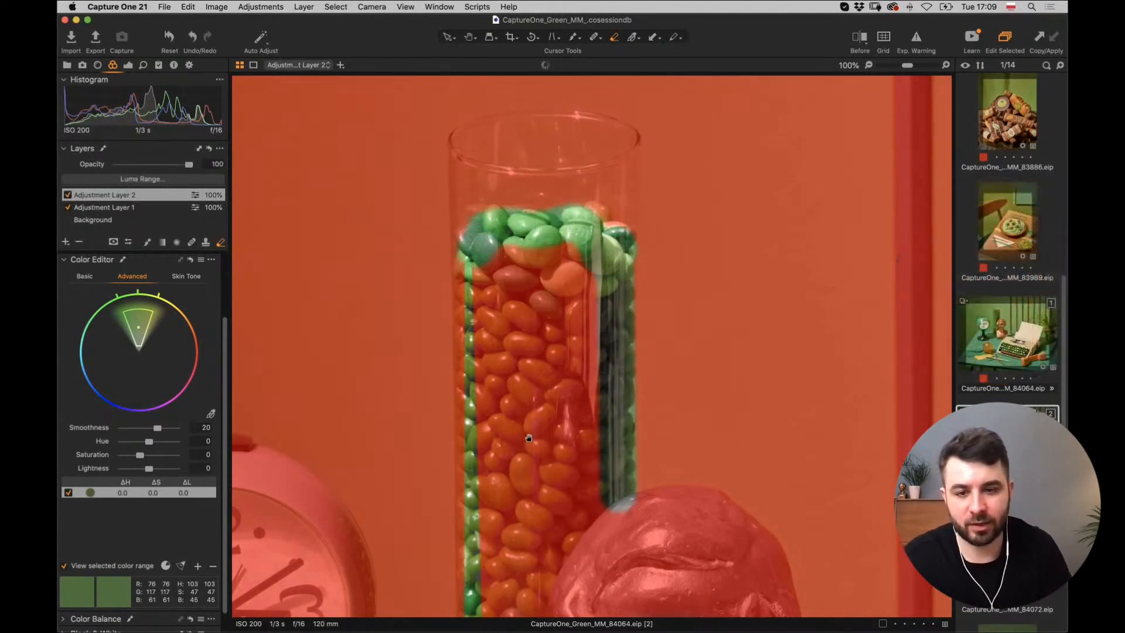
scroll(528, 438, down, 10)
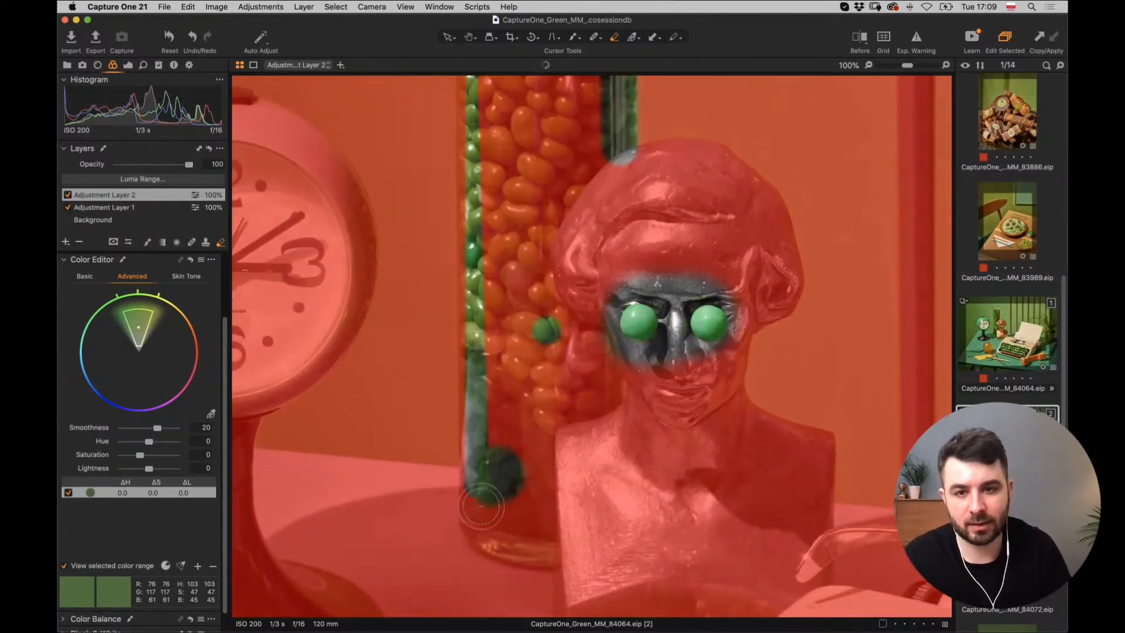
shift+click(483, 511)
drag(486, 515, 534, 515)
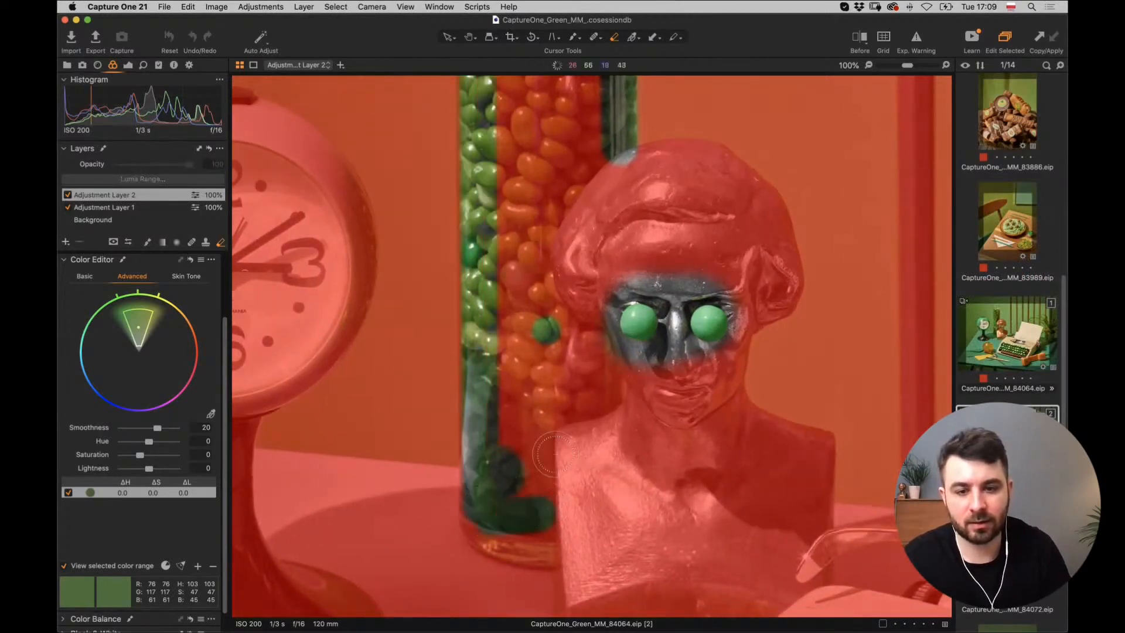
mouse_move(554, 455)
mouse_down()
mouse_move(589, 421)
mouse_move(599, 346)
mouse_move(592, 304)
mouse_move(565, 421)
mouse_move(550, 280)
mouse_move(523, 437)
mouse_move(512, 368)
mouse_move(515, 475)
mouse_move(523, 460)
mouse_move(539, 357)
mouse_move(515, 456)
mouse_move(501, 386)
mouse_move(513, 414)
mouse_move(525, 389)
mouse_move(503, 471)
mouse_move(515, 473)
mouse_move(488, 488)
mouse_move(556, 427)
mouse_move(562, 288)
mouse_move(549, 180)
mouse_up()
Clear the remaining mask from the jar's beans and fit the photo in view.
scroll(535, 360, up, 5)
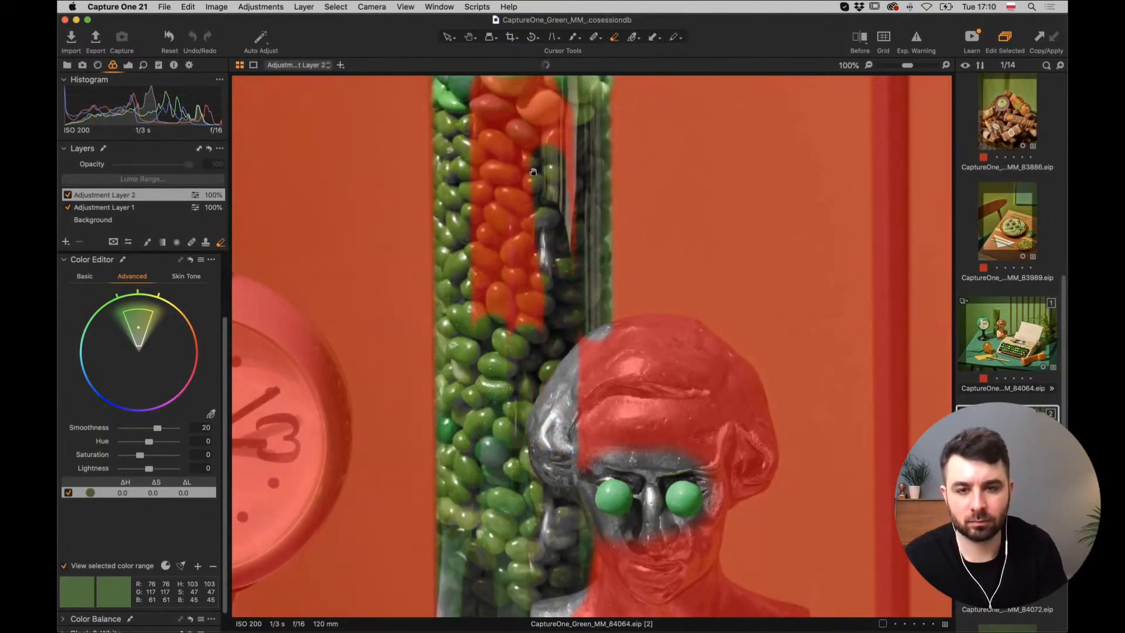
scroll(542, 246, up, 3)
mouse_move(537, 309)
mouse_down()
mouse_move(555, 184)
mouse_move(550, 330)
mouse_move(521, 215)
mouse_move(464, 191)
mouse_up()
mouse_move(465, 355)
mouse_down()
mouse_move(472, 399)
mouse_move(484, 229)
mouse_move(501, 364)
mouse_move(514, 247)
mouse_move(519, 421)
mouse_up()
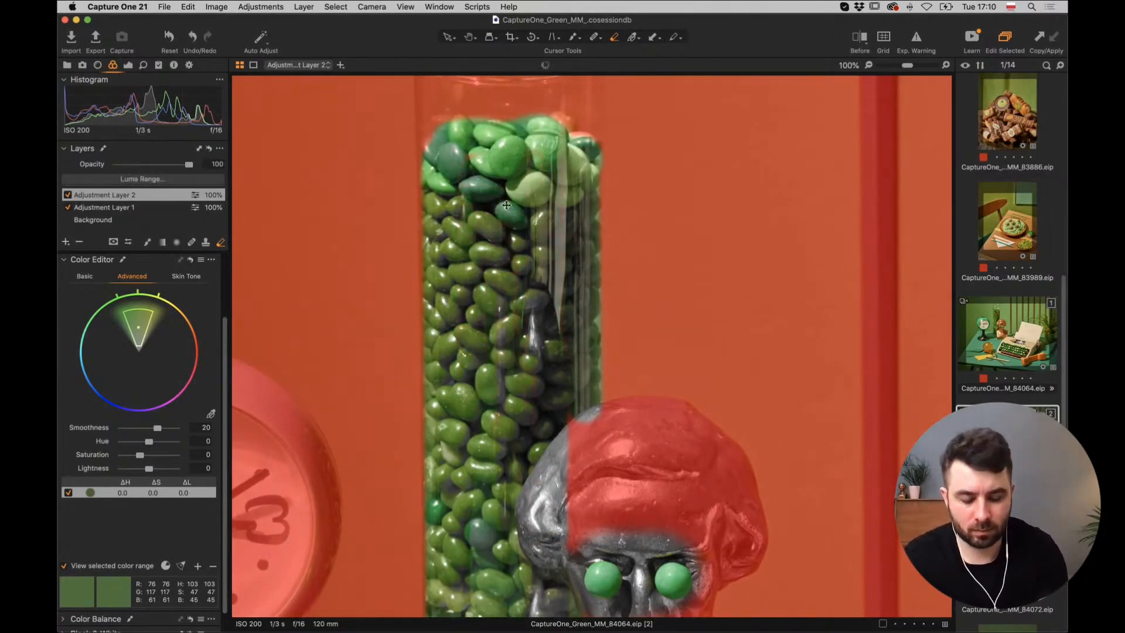
key(super+0)
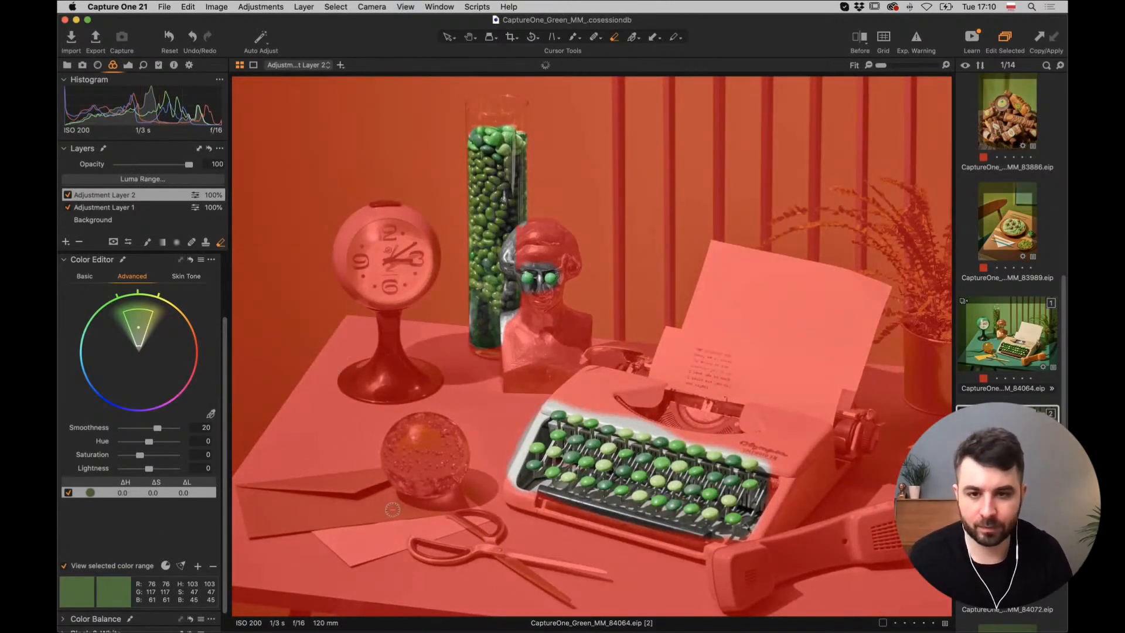
Hide the mask overlay and erase the mask at the envelope's left corner.
key(m)
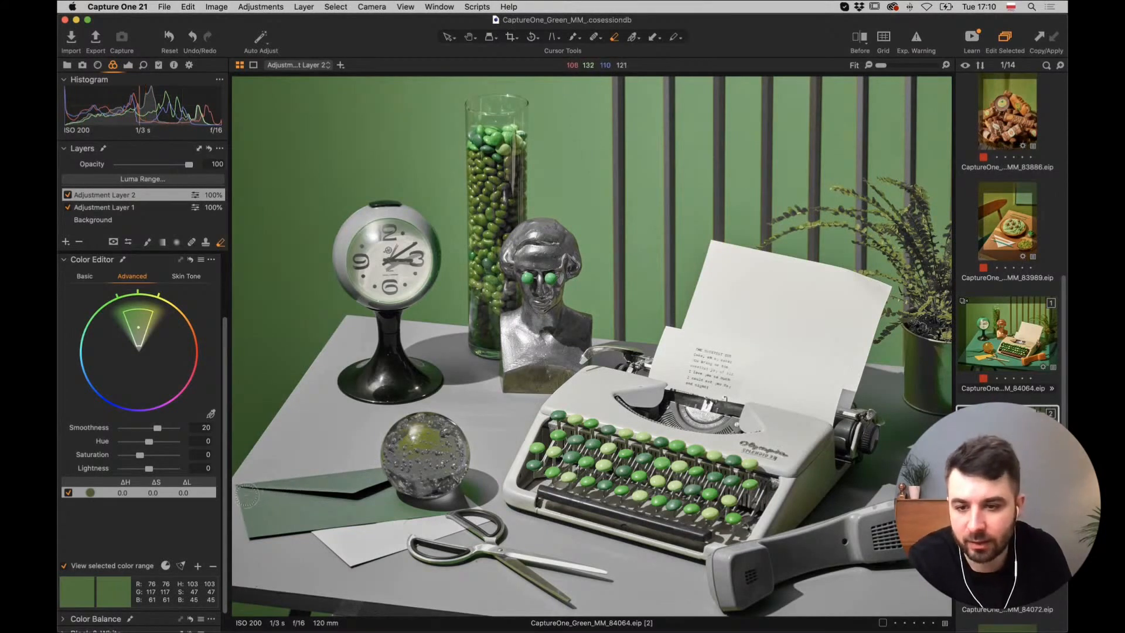
drag(248, 493, 248, 493)
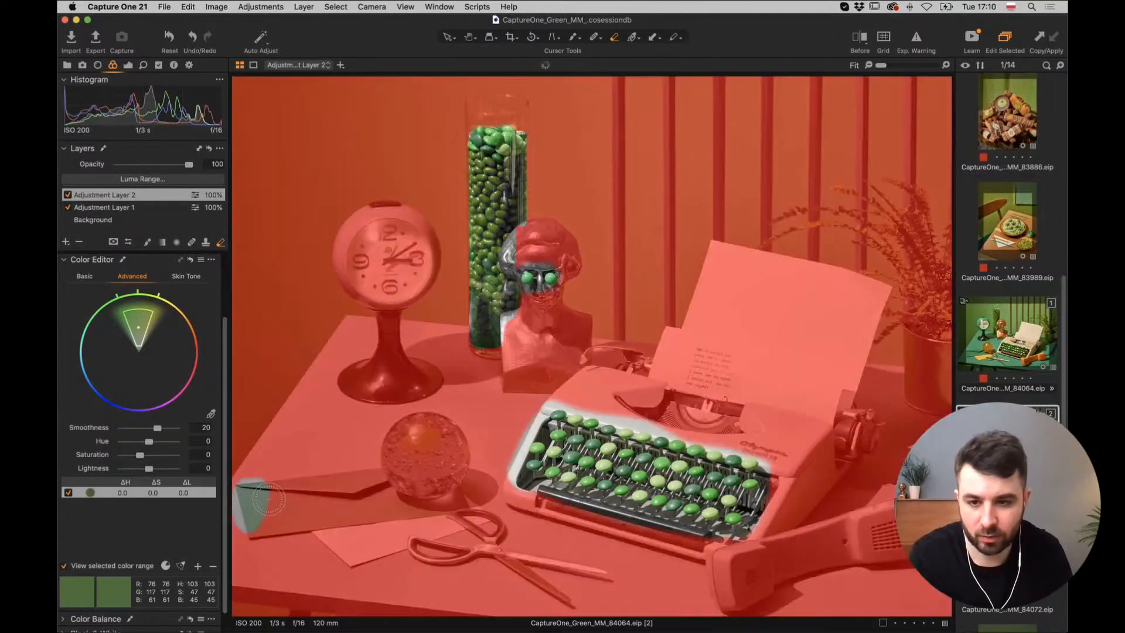
mouse_move(269, 495)
mouse_down()
mouse_move(298, 478)
mouse_move(421, 466)
mouse_move(440, 470)
mouse_move(462, 502)
mouse_move(259, 534)
mouse_move(321, 494)
mouse_move(391, 478)
mouse_move(300, 502)
mouse_move(429, 491)
mouse_move(462, 504)
mouse_move(255, 556)
mouse_up()
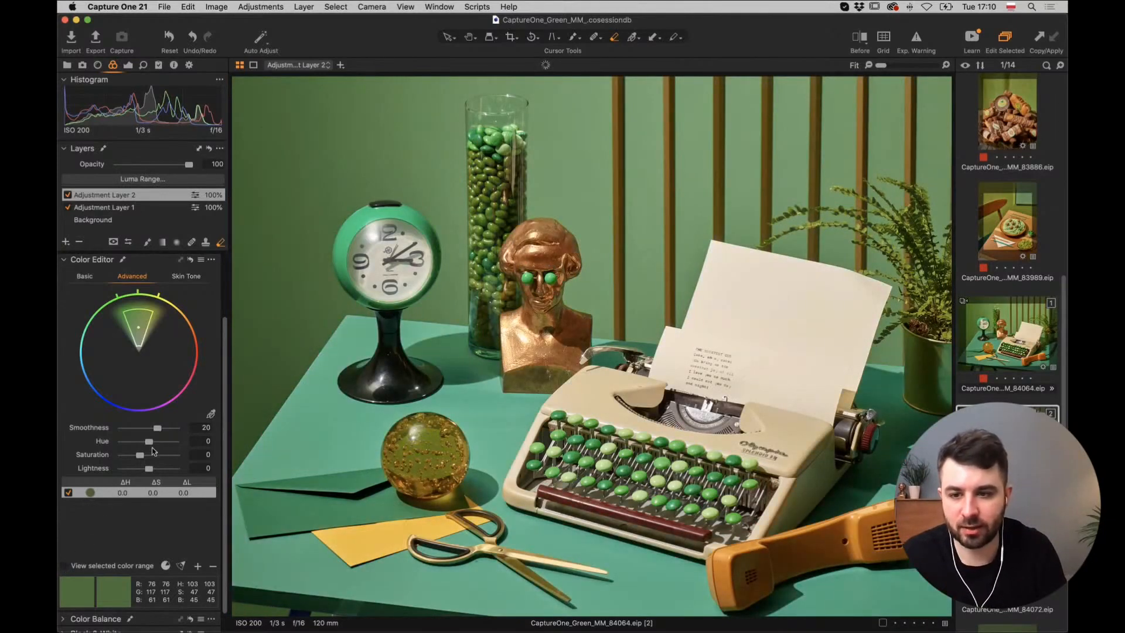
Shift the picked green to hue -13.9, saturation 14.4 and lightness 7.3.
drag(140, 457, 148, 457)
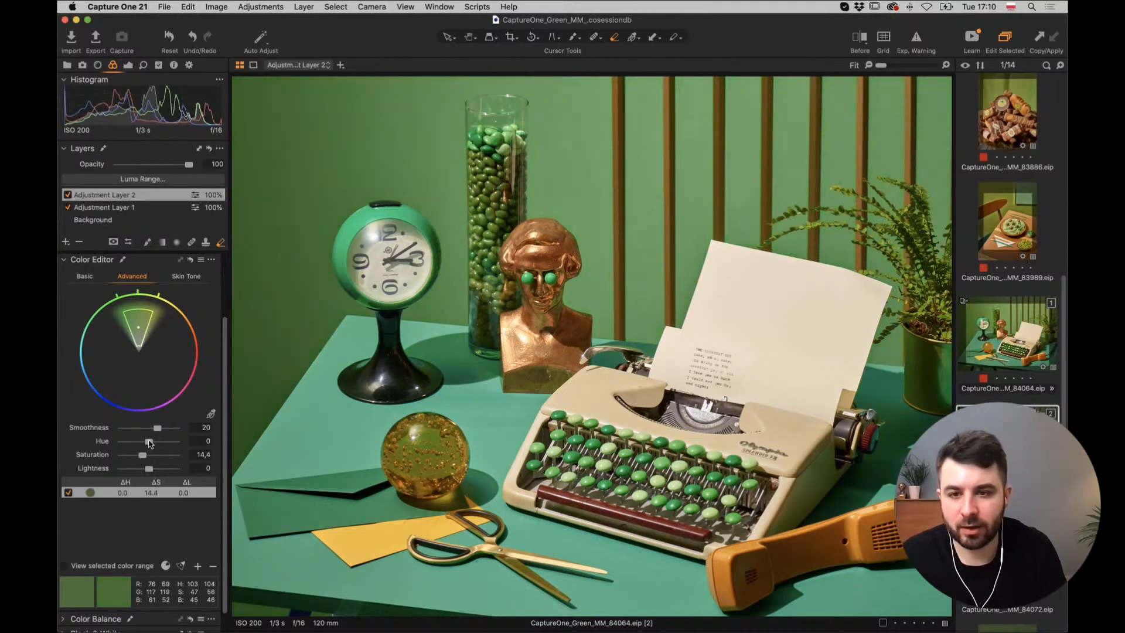
drag(144, 442, 144, 443)
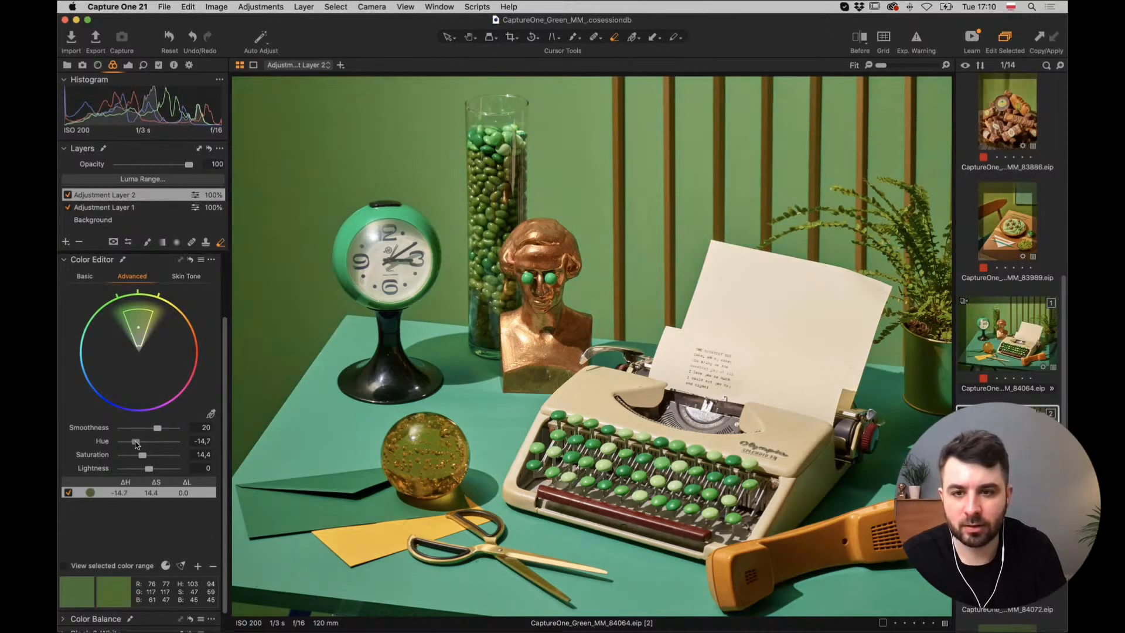
drag(134, 444, 151, 471)
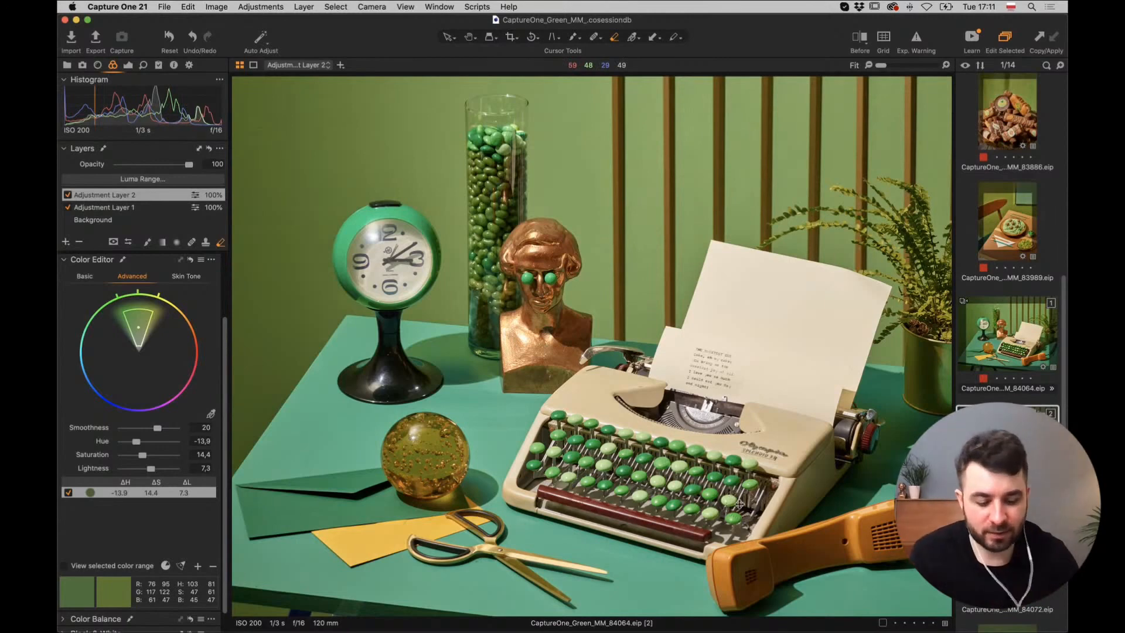
key(super+plus)
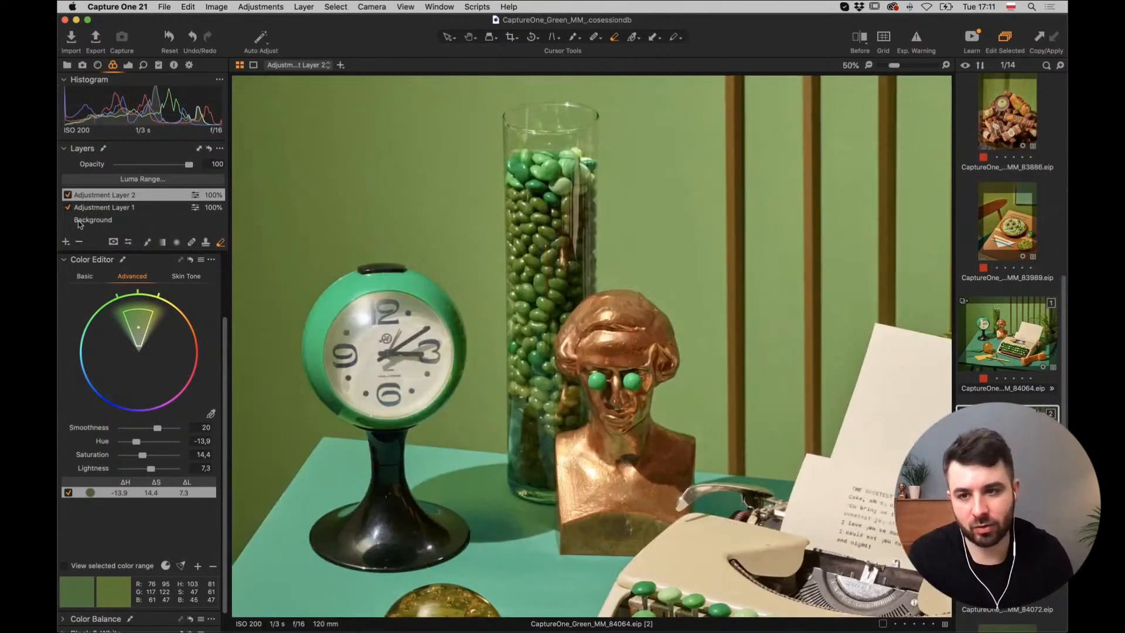
Rename Adjustment Layer 2 to 'wall' and Adjustment Layer 1 to 'desktop'.
double_click(112, 196)
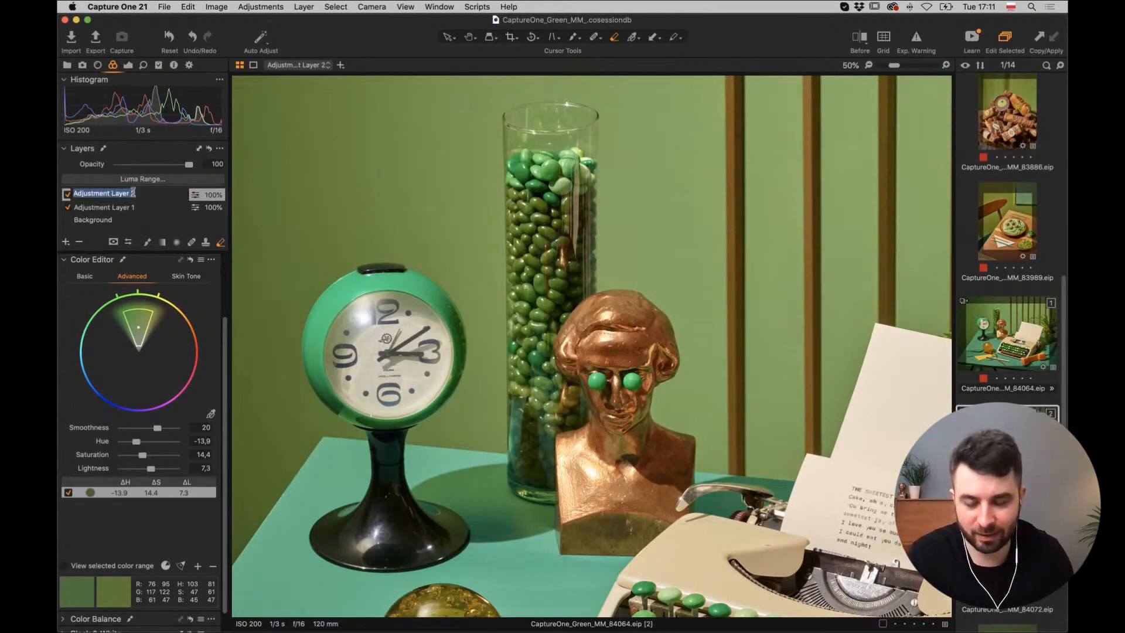
text(wall)
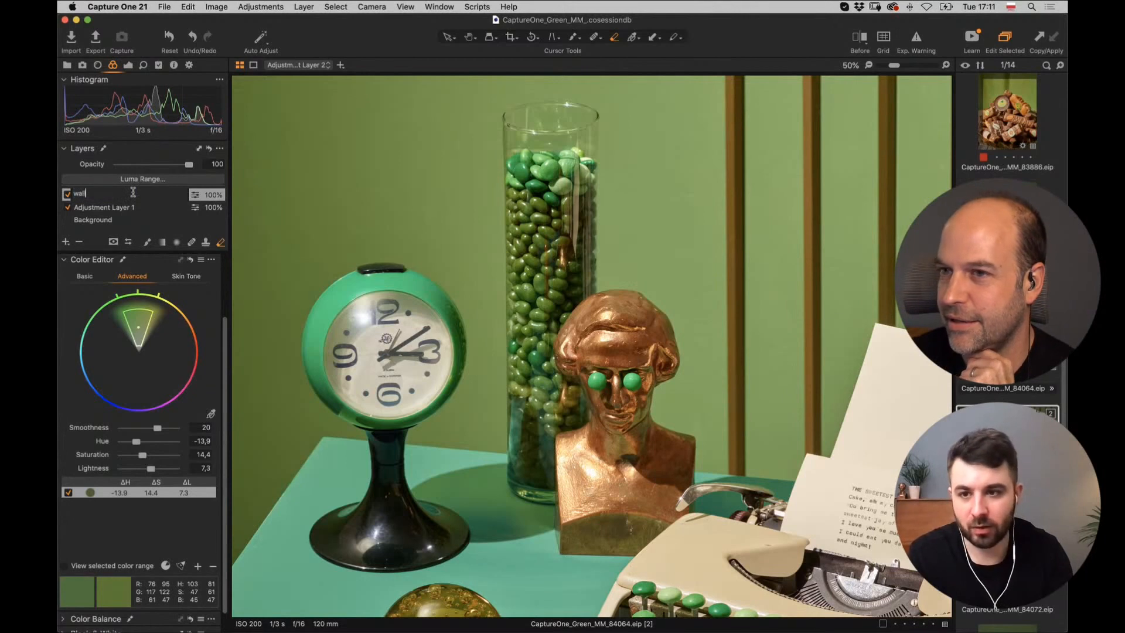
key(Return)
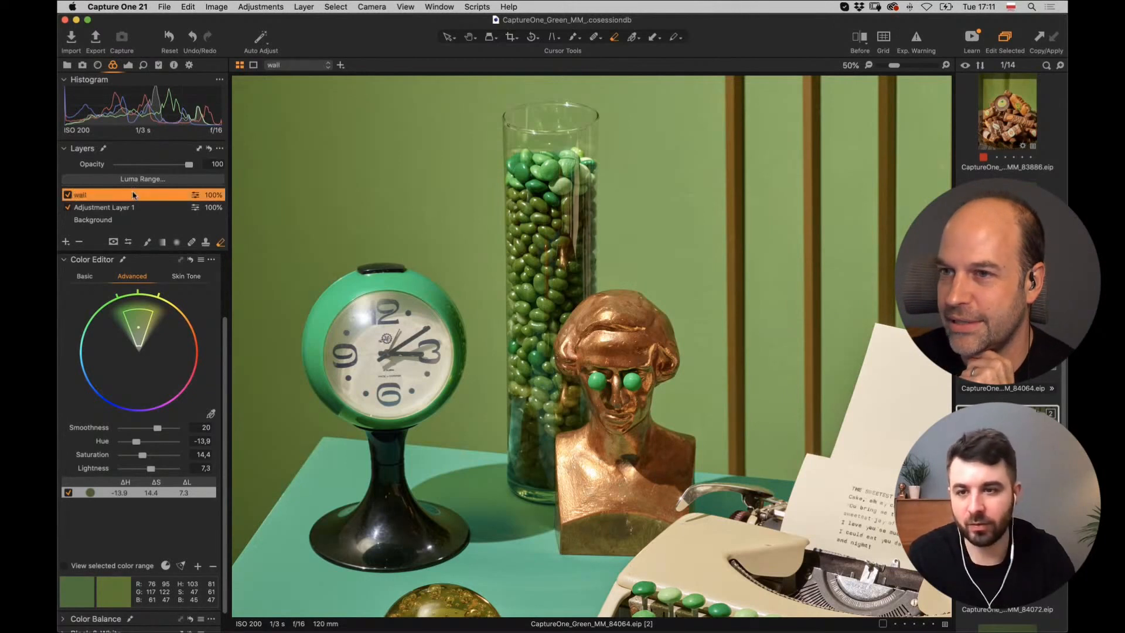
double_click(83, 208)
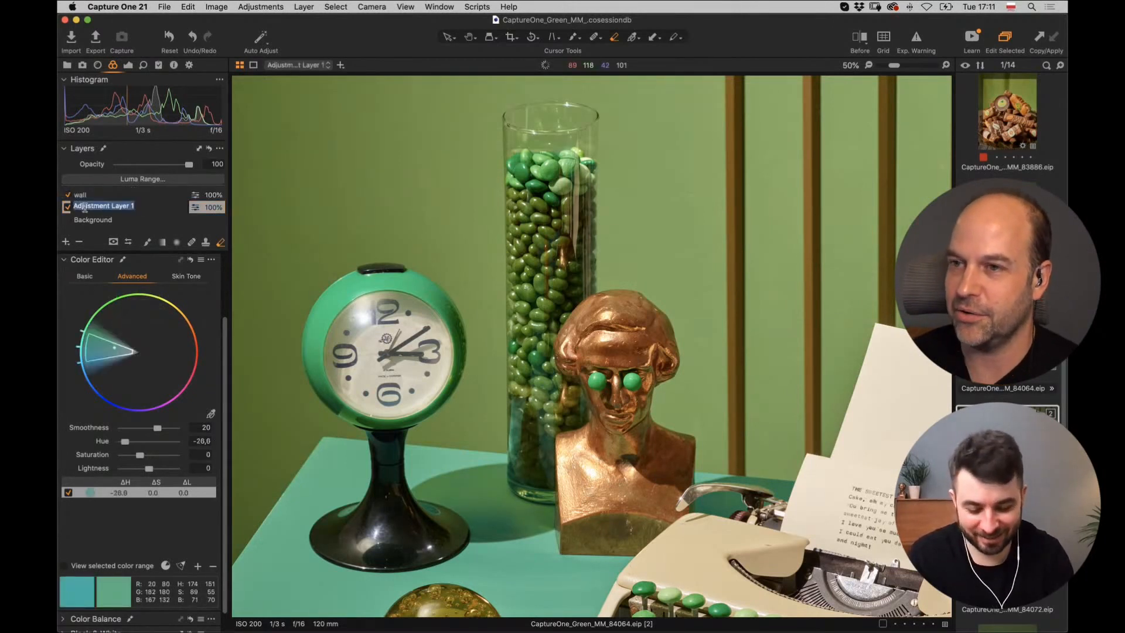
text(desktop)
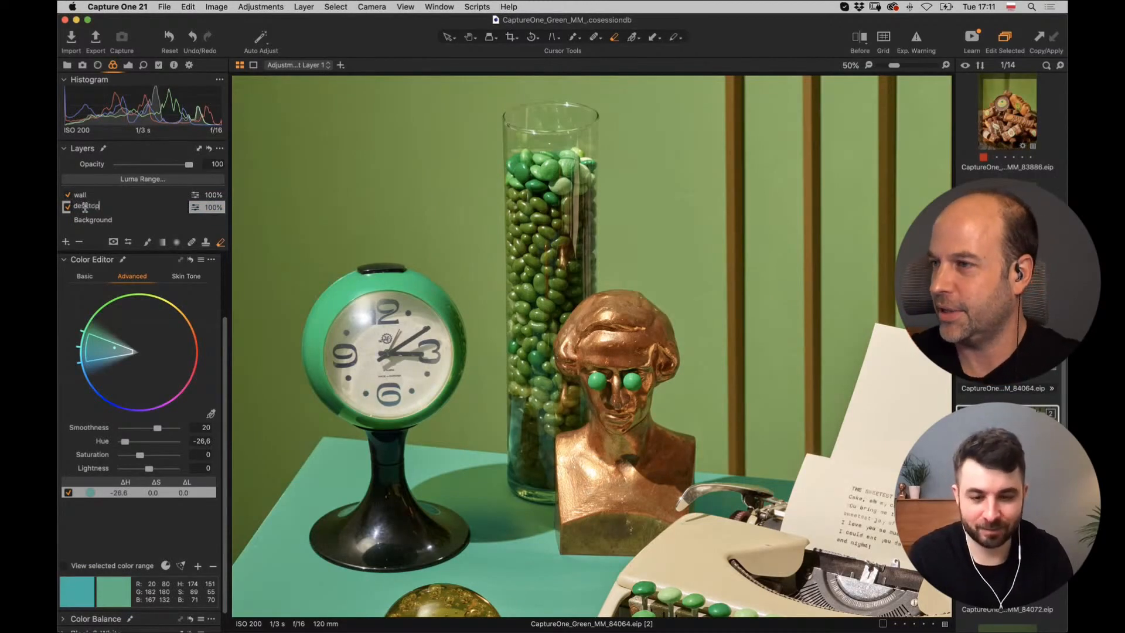
key(Return)
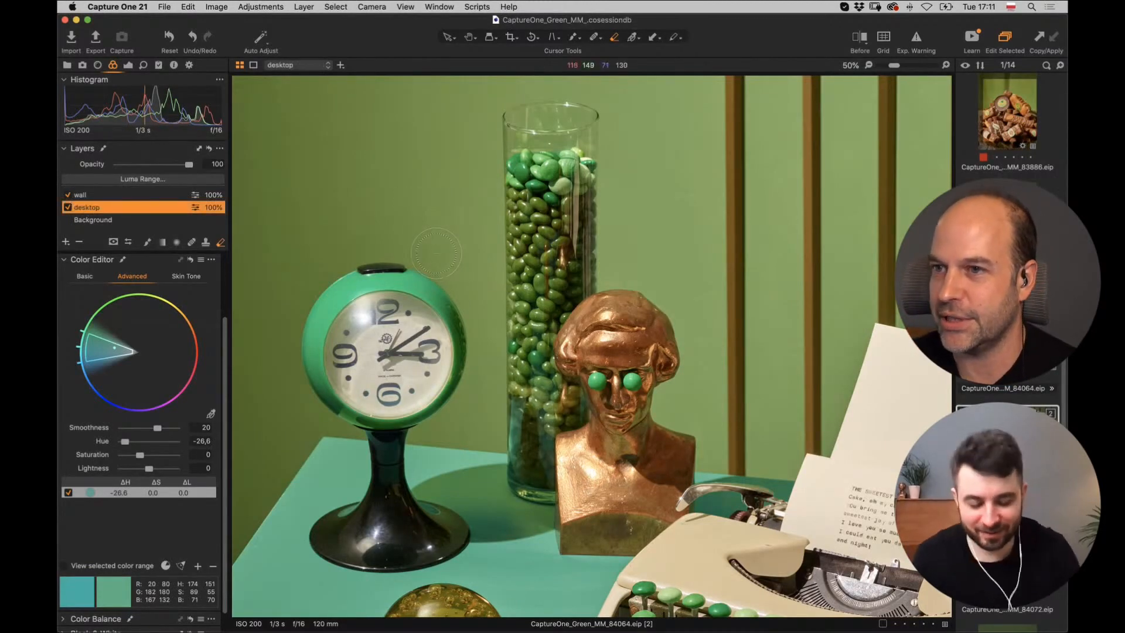
key(super+0)
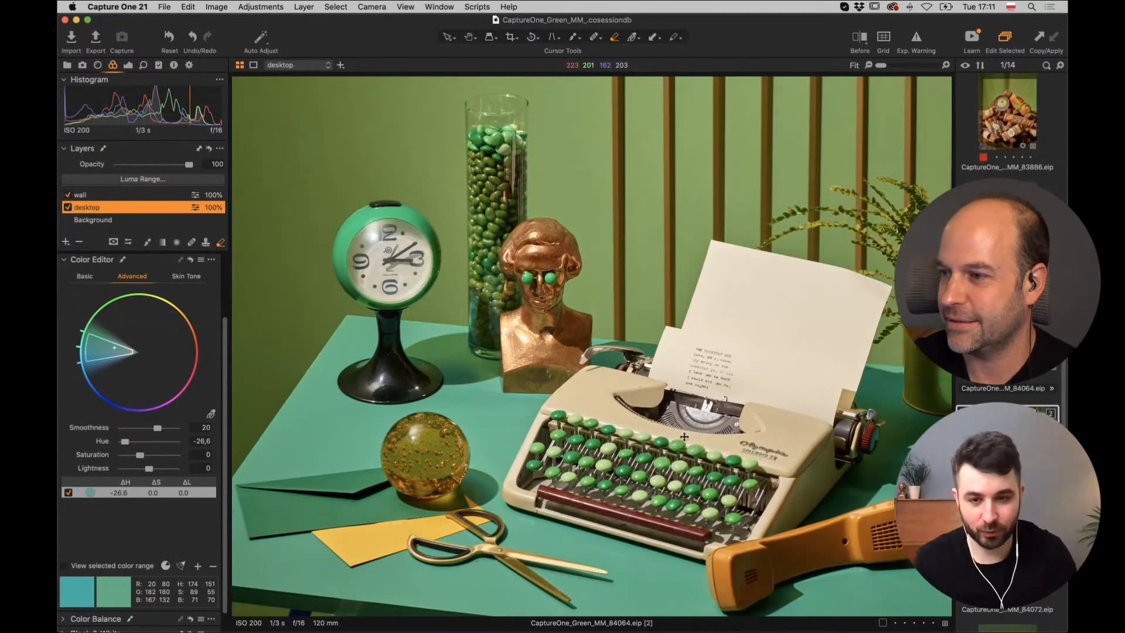
Inspect the typewriter keys at 100% zoom, zoom back out, and open the add-layer menu.
key(period)
mouse_move(756, 538)
mouse_down()
mouse_move(661, 493)
mouse_move(404, 85)
mouse_up()
mouse_move(583, 586)
mouse_down()
mouse_move(555, 327)
mouse_move(683, 271)
mouse_up()
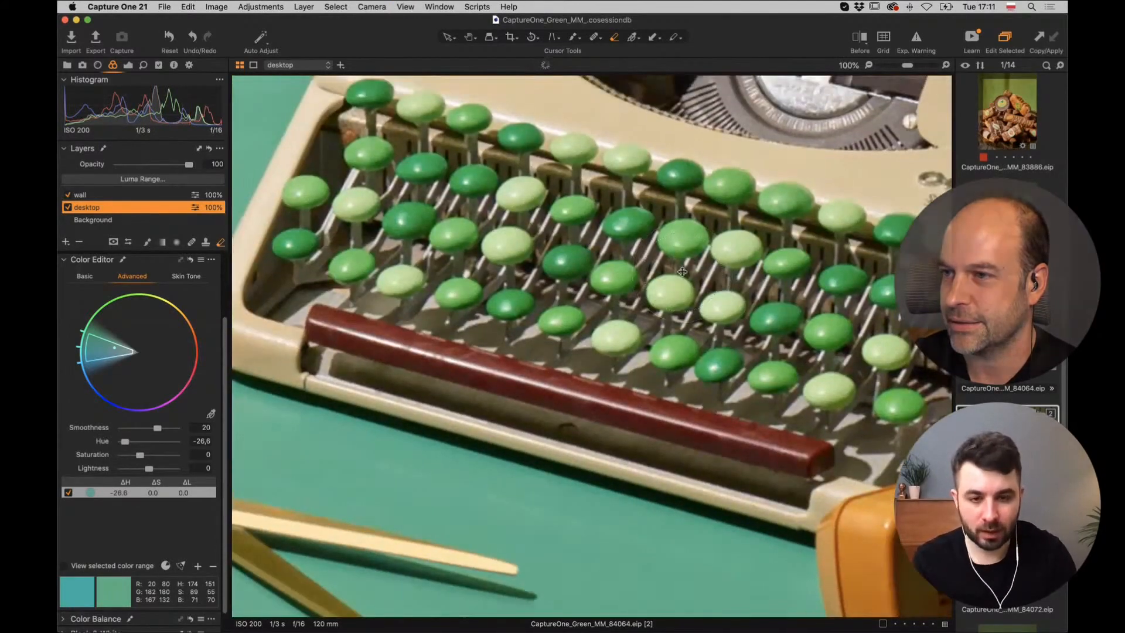
key(period)
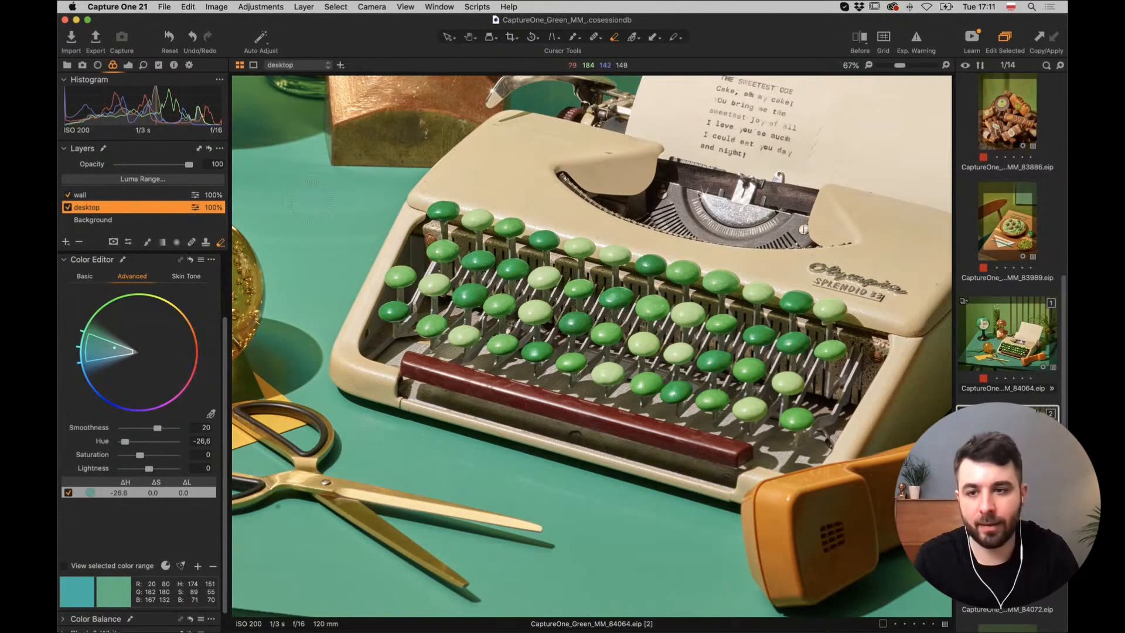
click(65, 243)
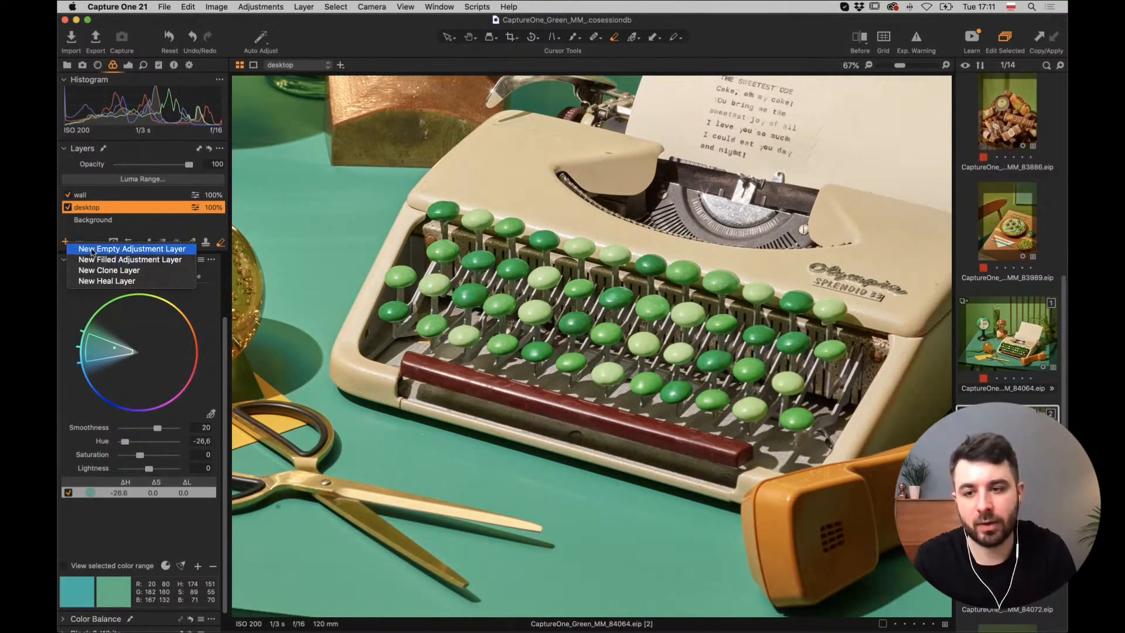
Add a new empty adjustment layer, zoom to 100%, and set brush hardness to 87.
click(92, 250)
key(super+plus)
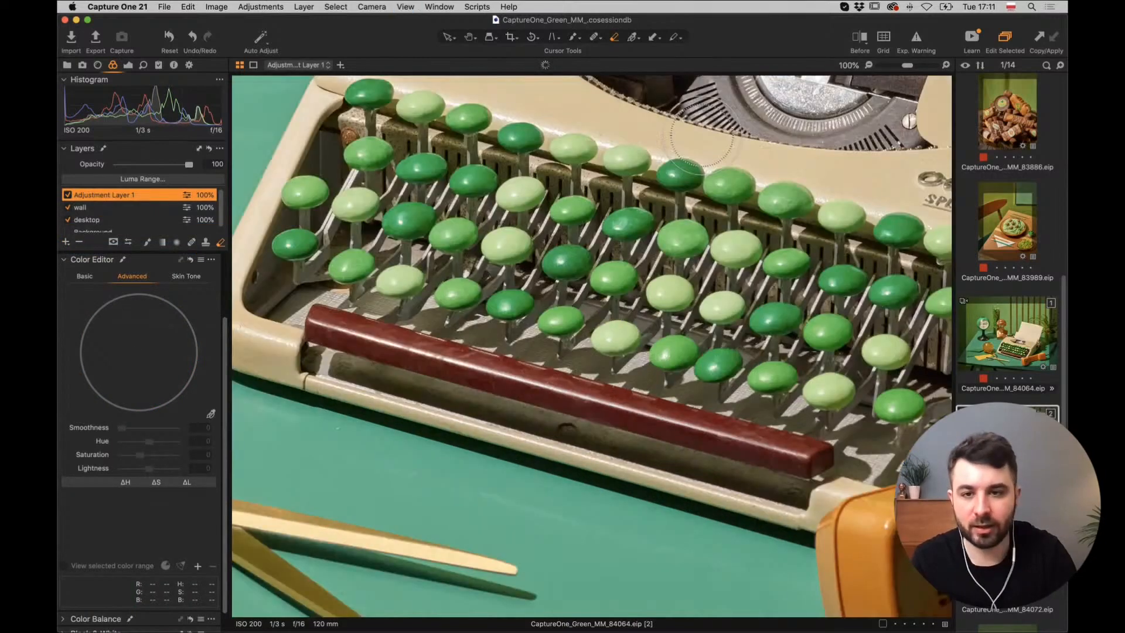
right_click(382, 160)
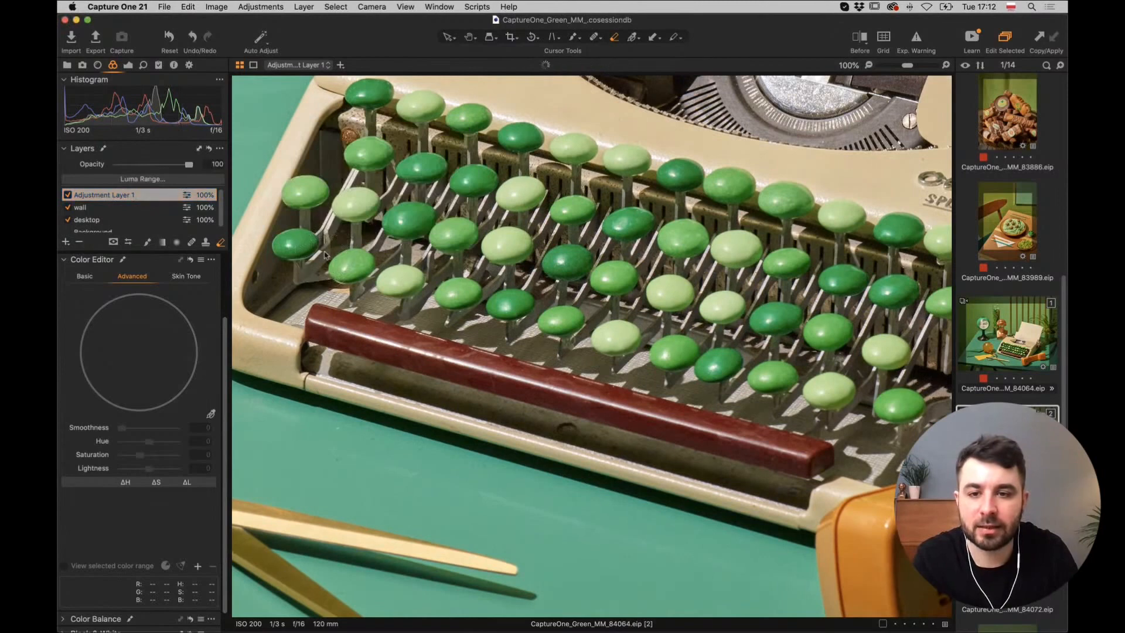
right_click(344, 258)
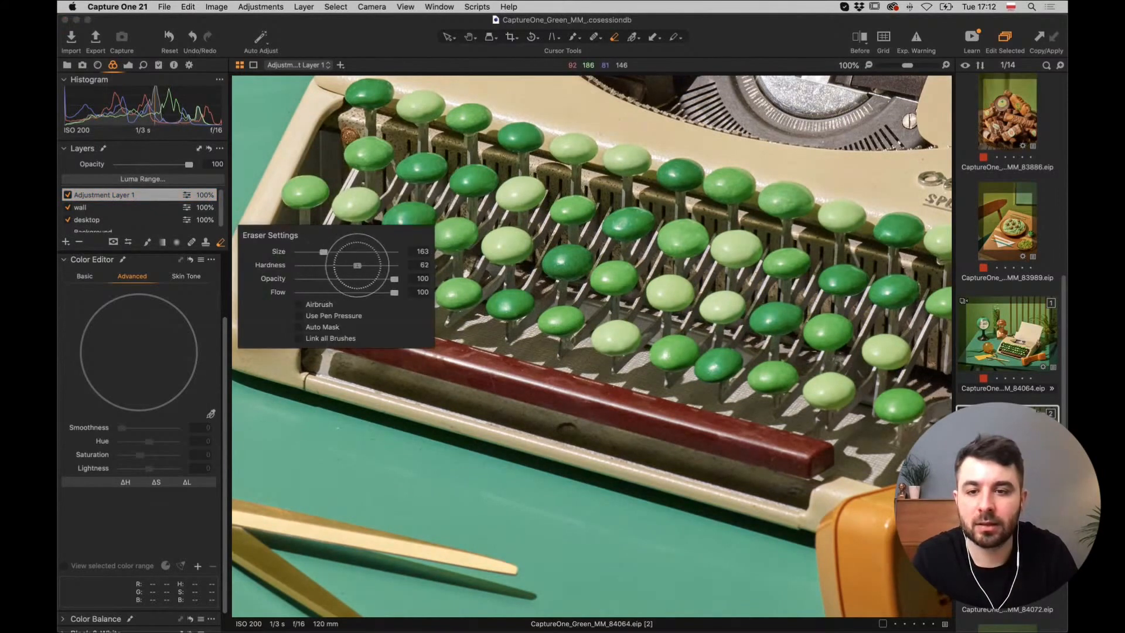
drag(368, 266, 381, 265)
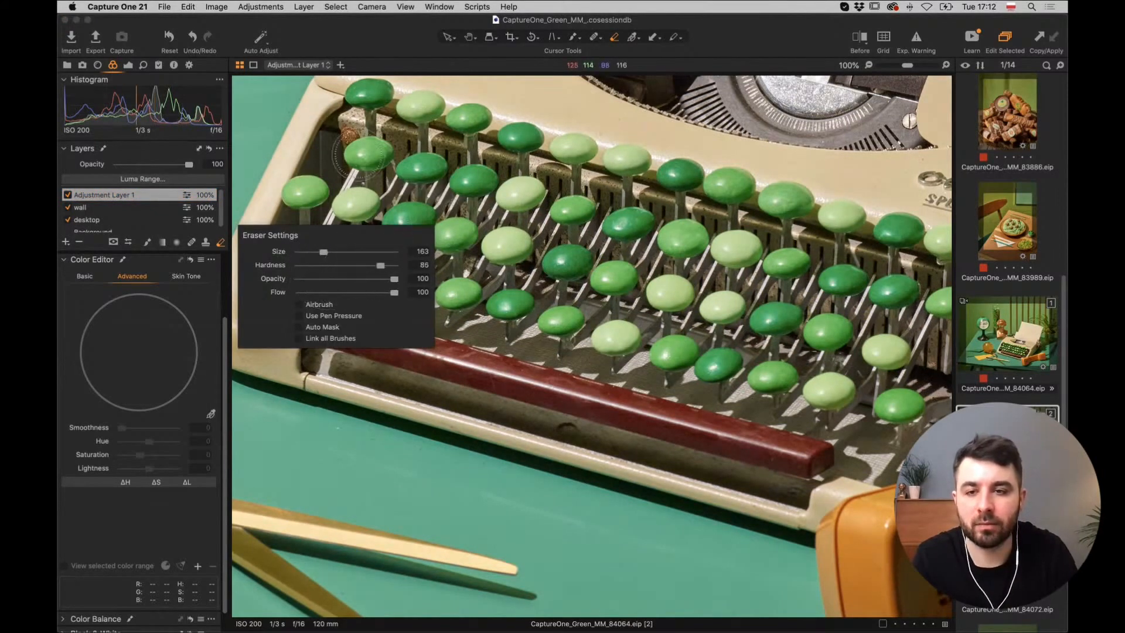
mouse_move(350, 139)
mouse_down()
mouse_move(339, 145)
mouse_move(356, 159)
mouse_move(353, 140)
mouse_move(356, 182)
mouse_move(351, 173)
mouse_move(404, 212)
mouse_move(405, 235)
mouse_move(411, 190)
mouse_move(408, 229)
mouse_move(403, 214)
mouse_up()
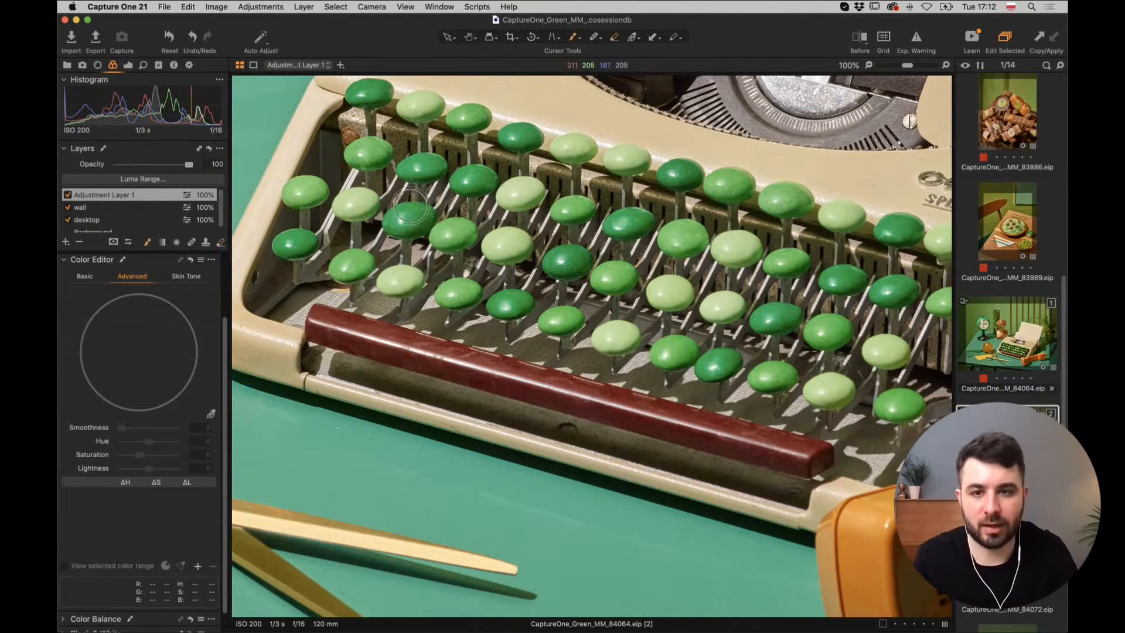
Mask a straight band down the key well's left edge, using a smaller brush at 200%.
right_click(410, 196)
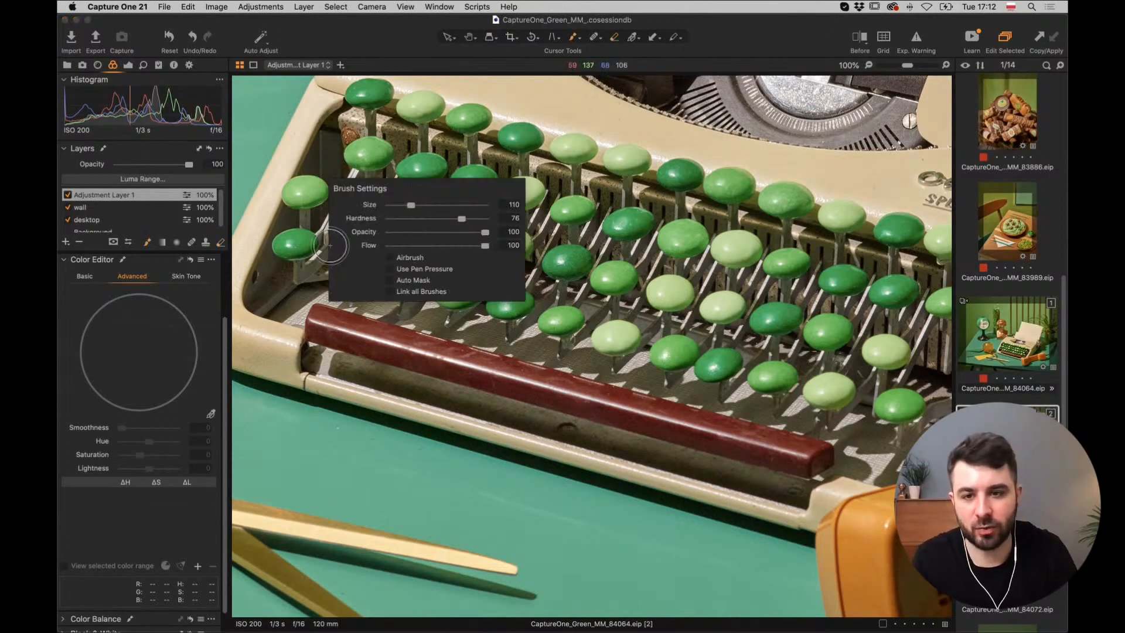
click(317, 240)
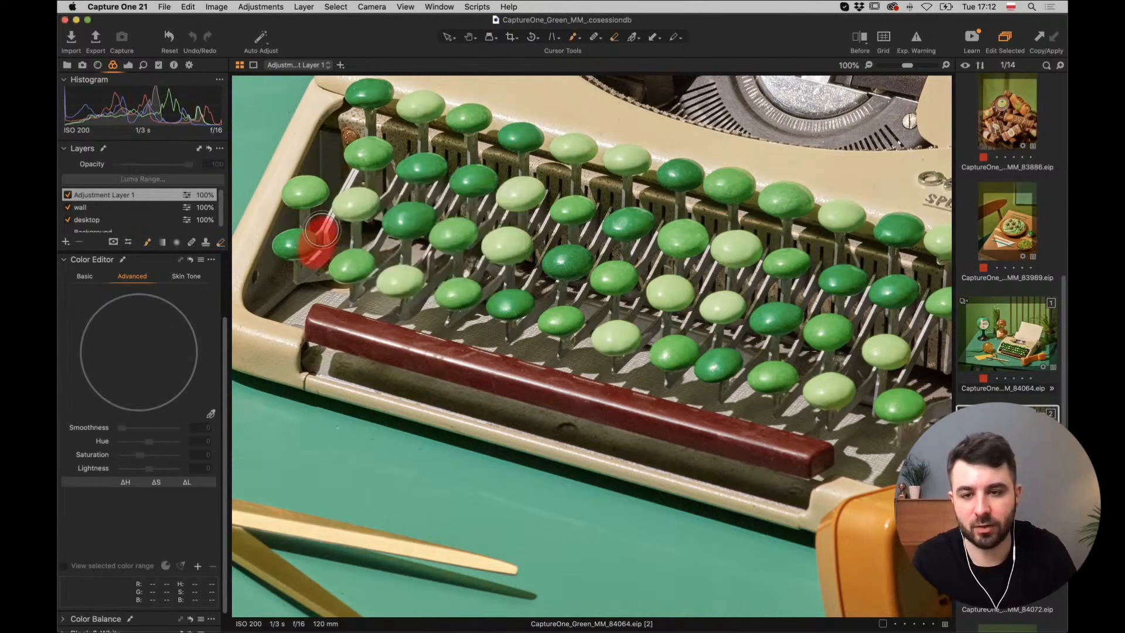
click(347, 124)
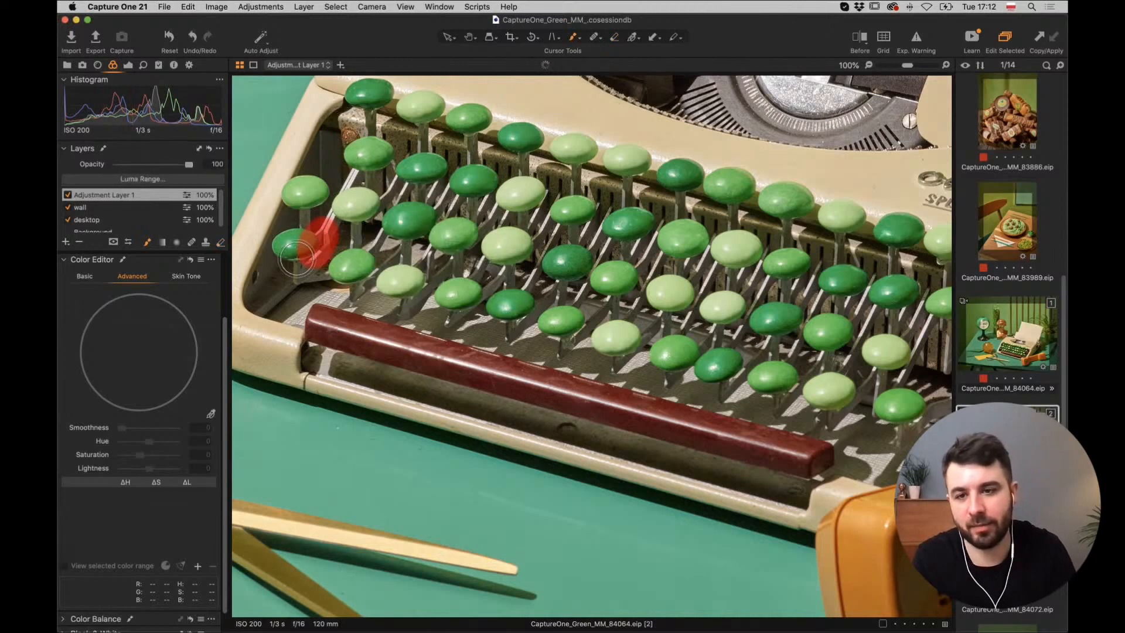
shift+click(261, 295)
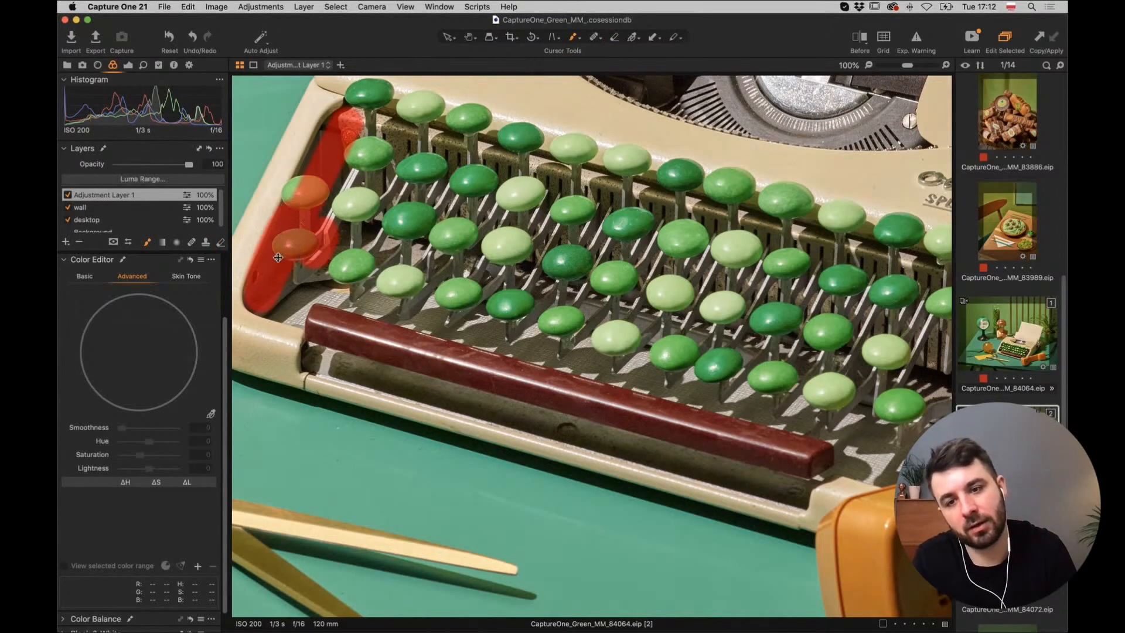
key(super+plus)
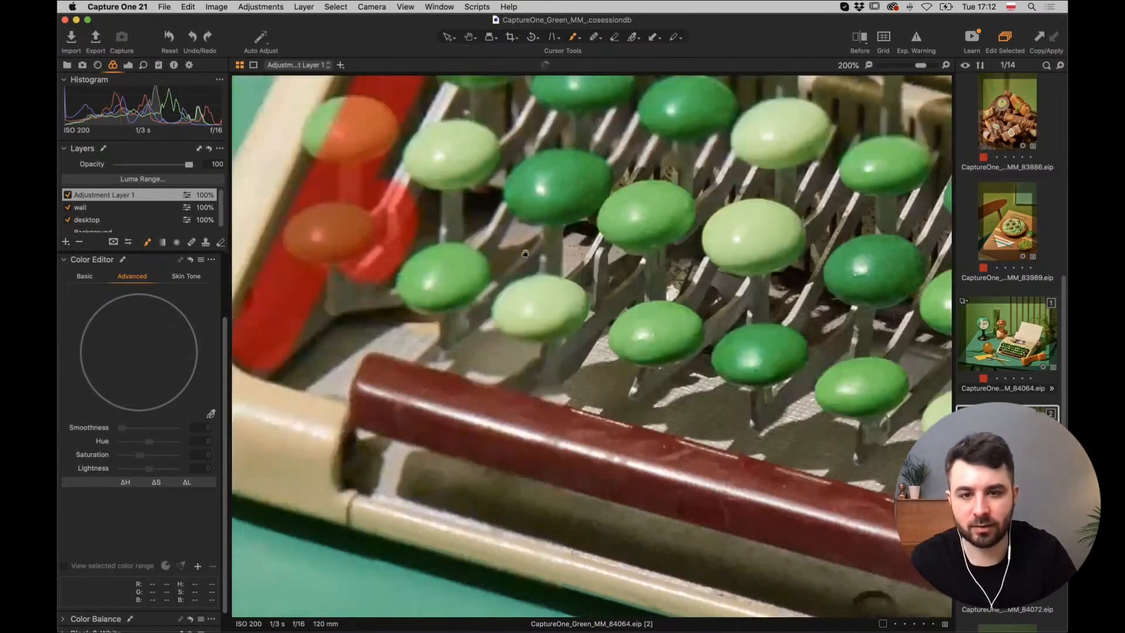
drag(525, 254, 642, 318)
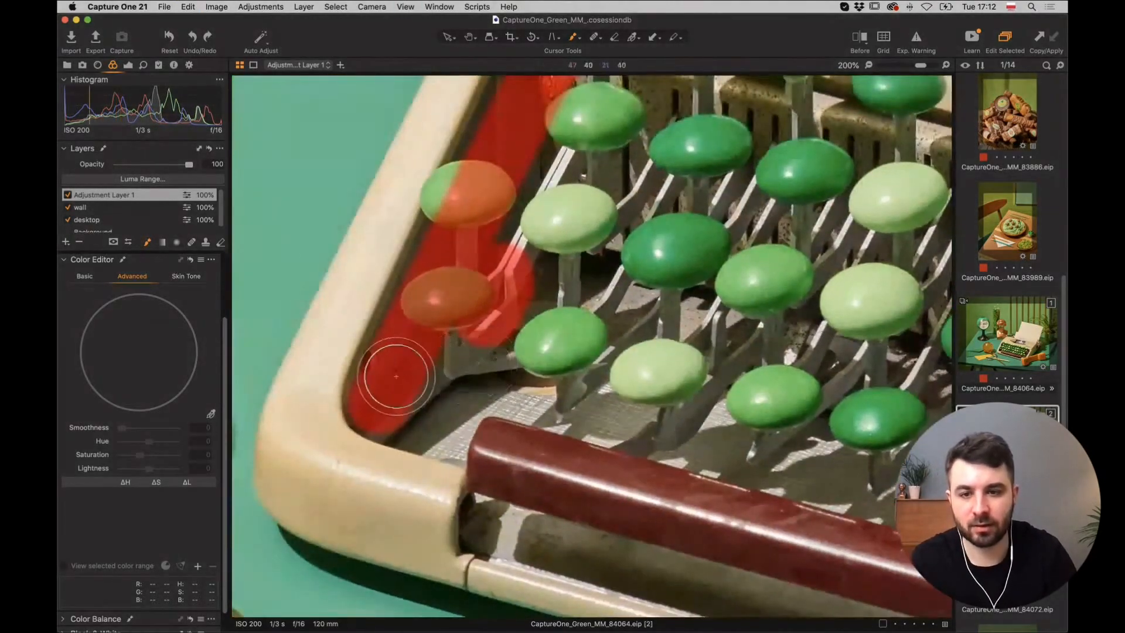
drag(485, 234, 432, 357)
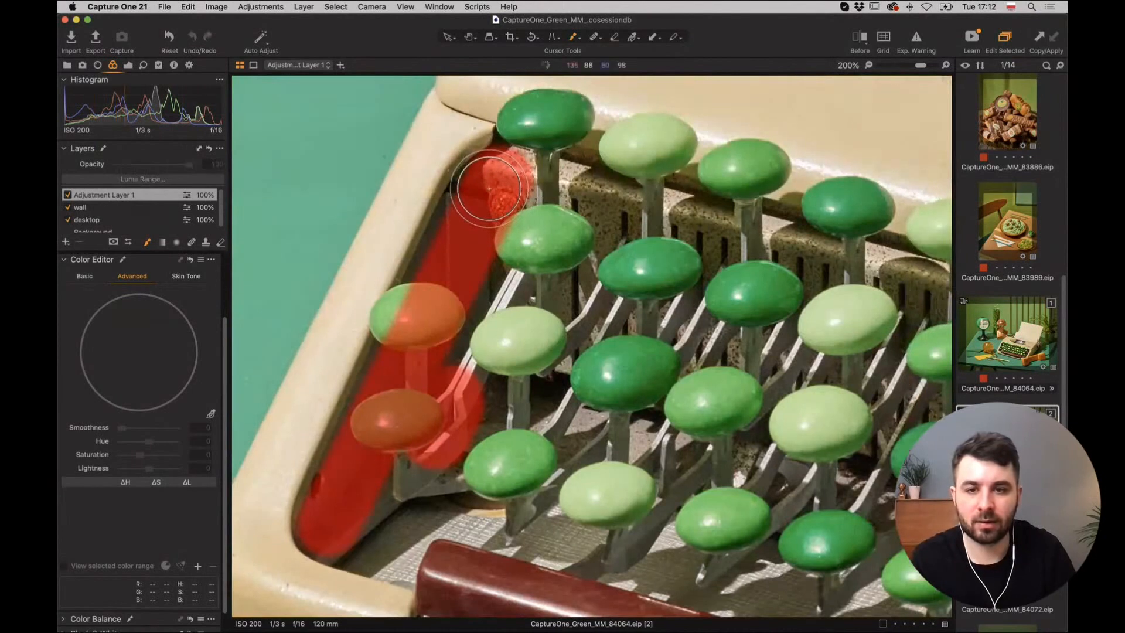
key(bracketleft)
key(bracketleft)
key(bracketleft)
key(bracketleft)
key(bracketleft)
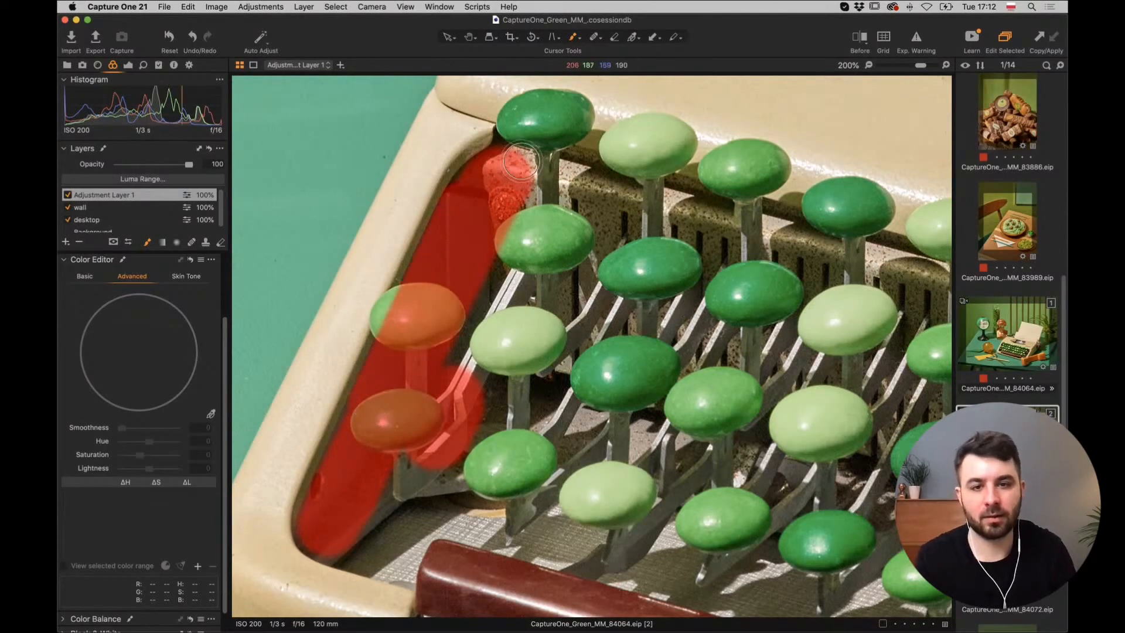
drag(522, 160, 534, 162)
drag(603, 252, 265, 203)
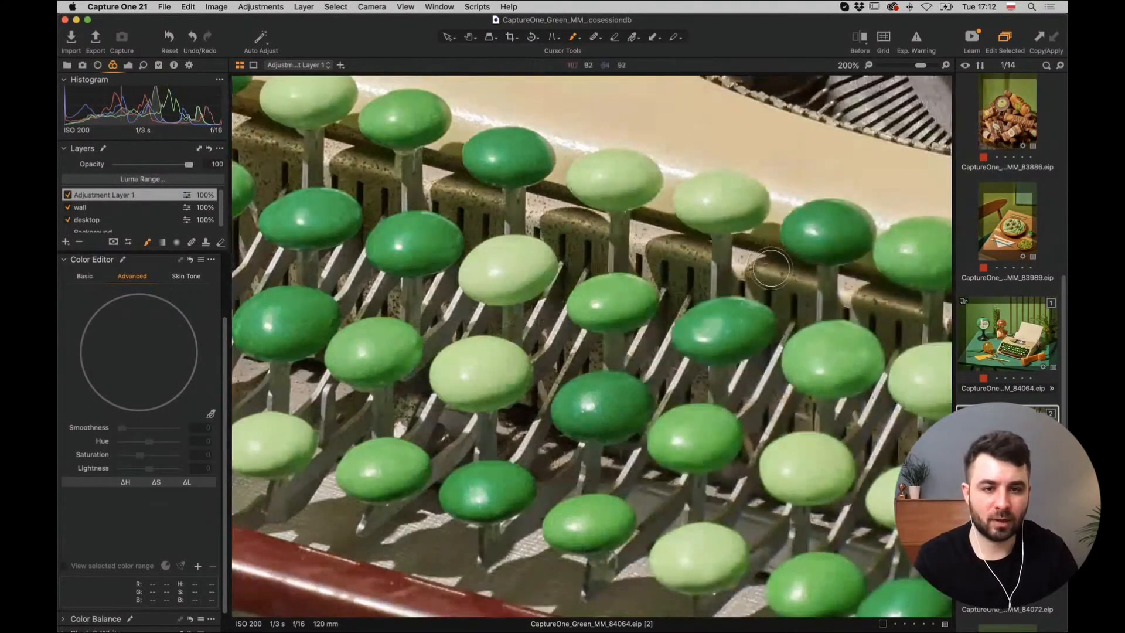
Extend the mask along the back key row and down the frame's inner edge and cream rim.
shift+click(776, 264)
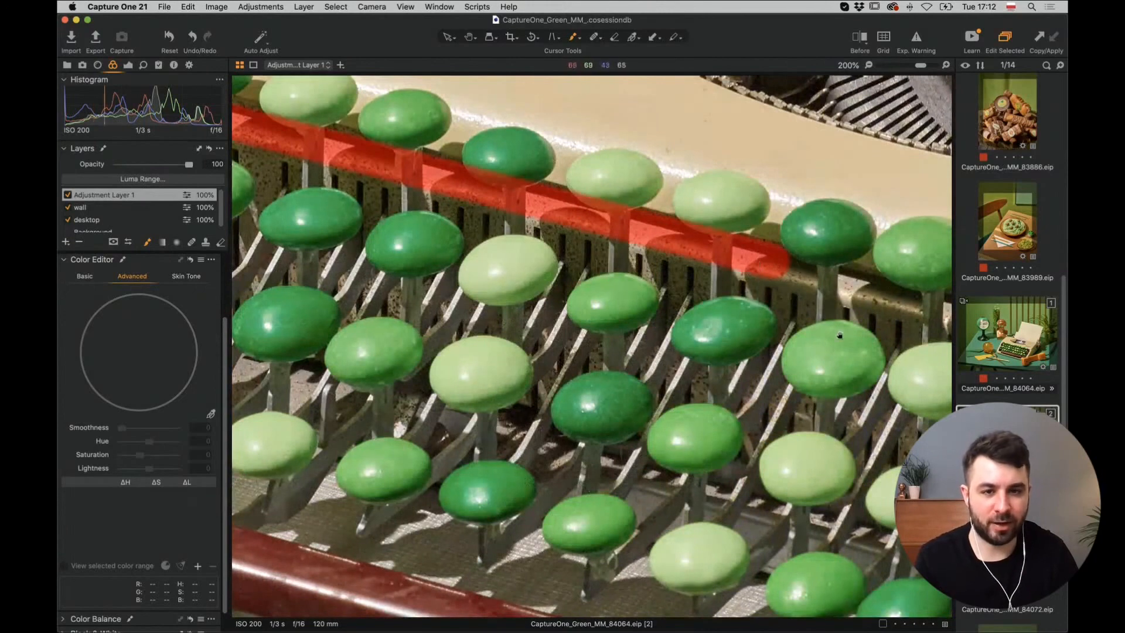
drag(839, 334, 460, 240)
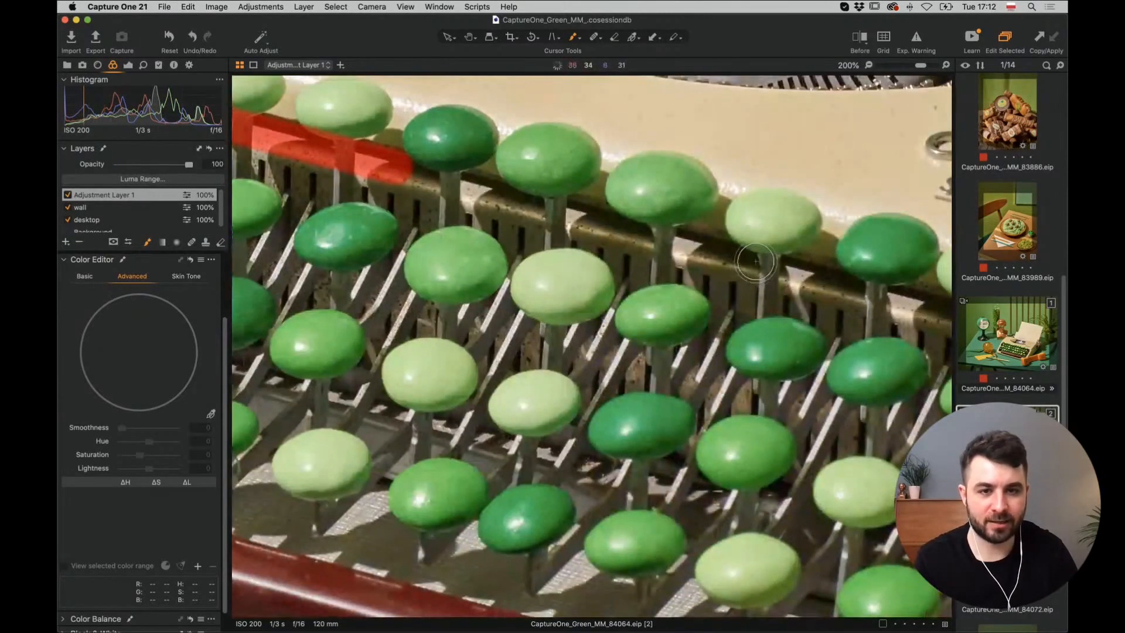
shift+click(756, 261)
scroll(750, 261, right, 10)
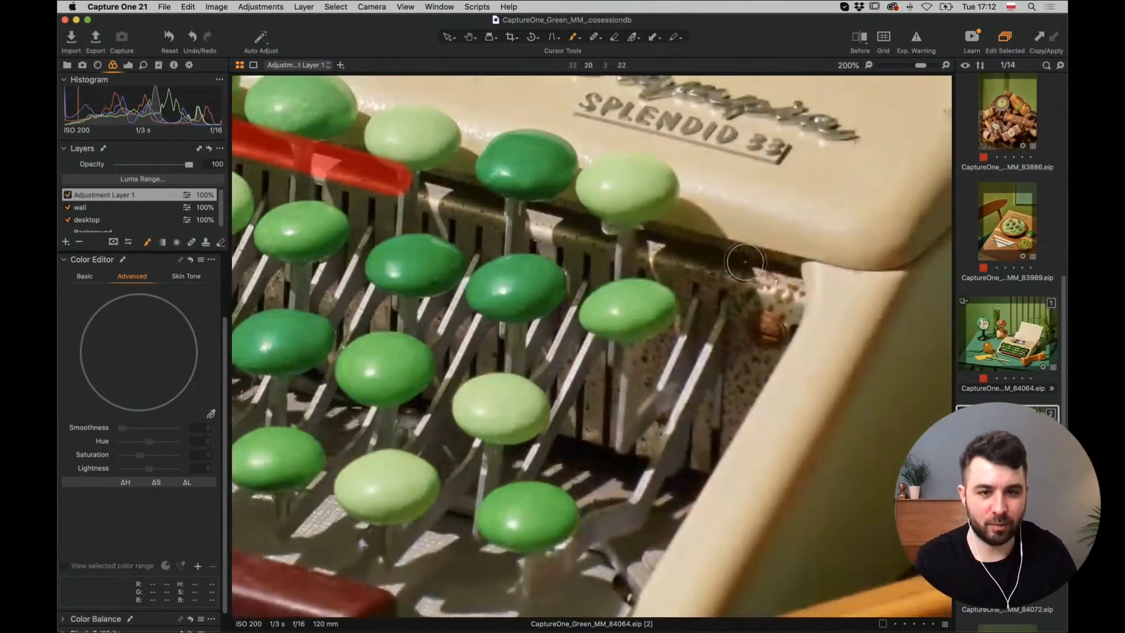
shift+click(769, 268)
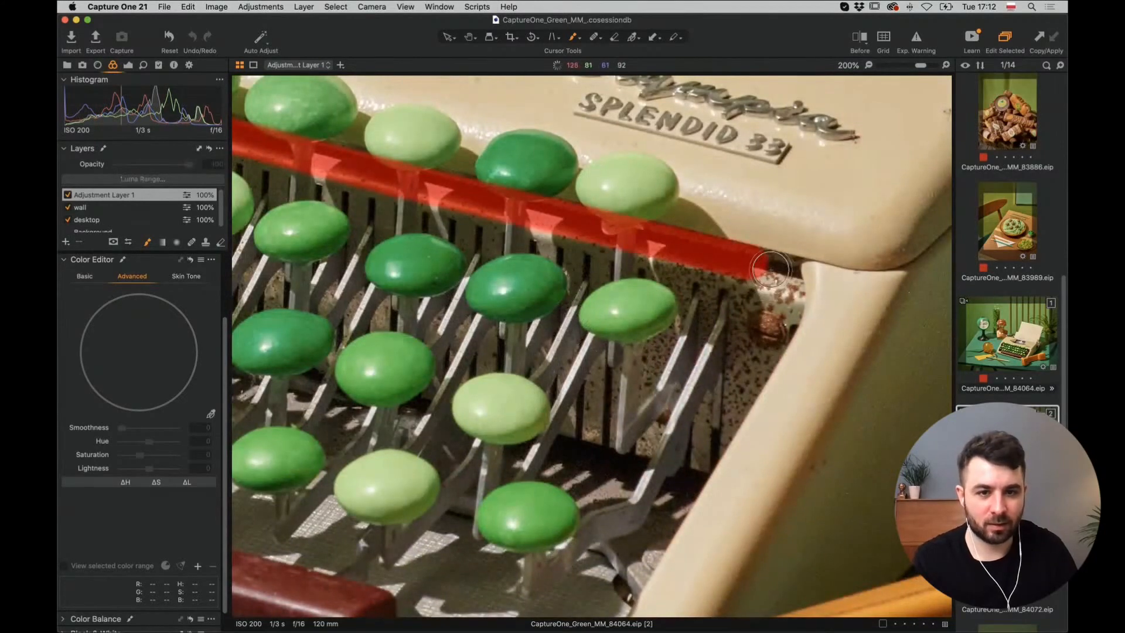
drag(770, 269, 783, 298)
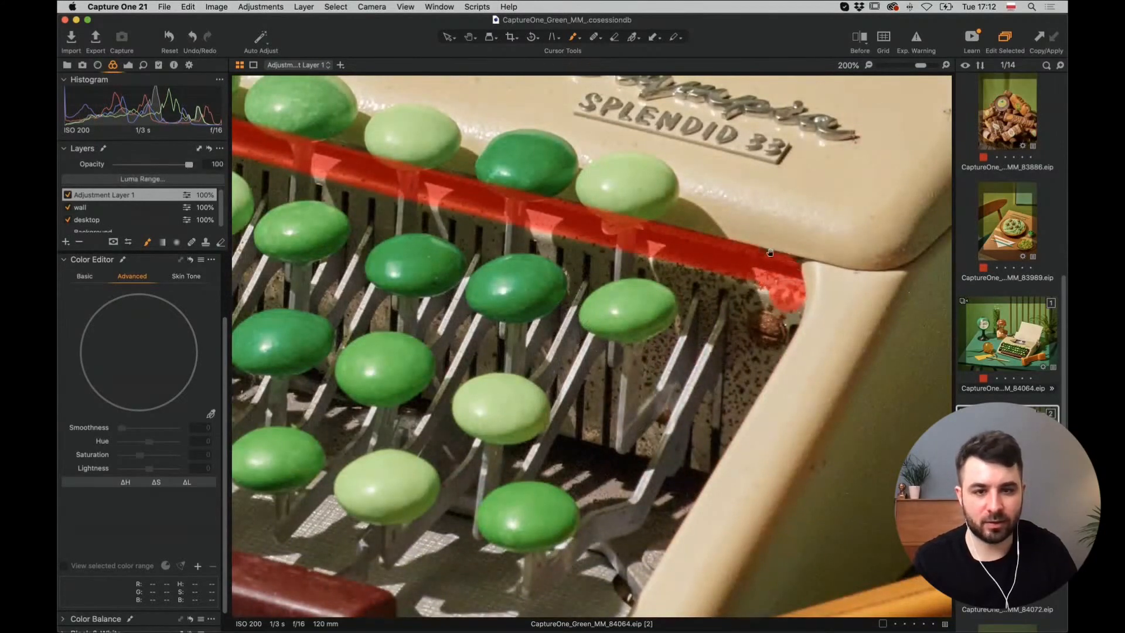
scroll(770, 252, down, 5)
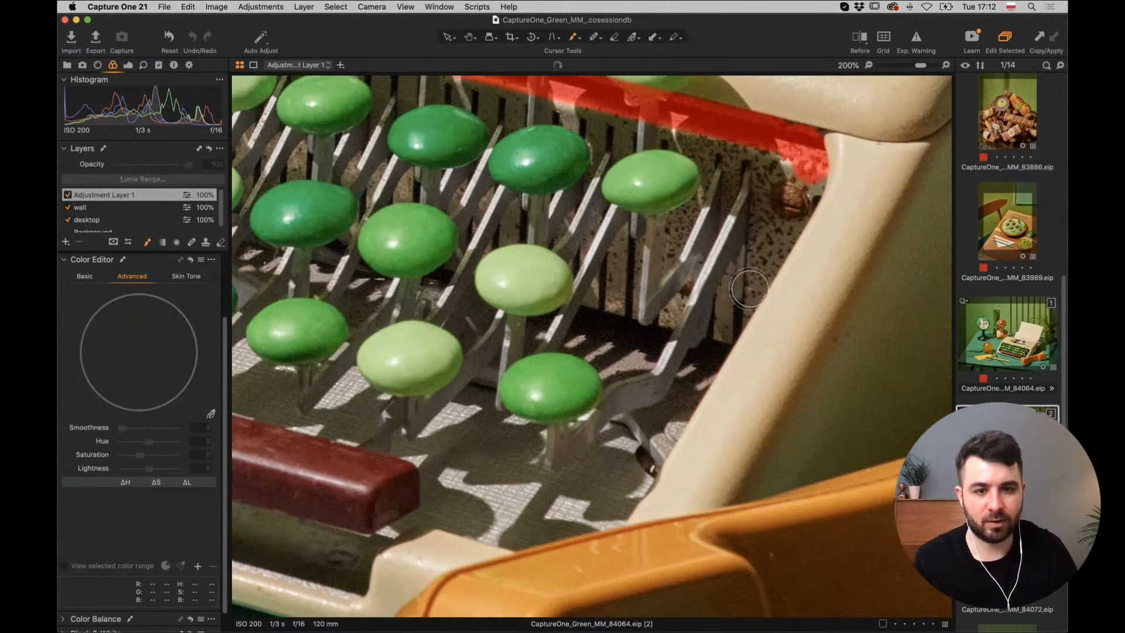
shift+click(749, 288)
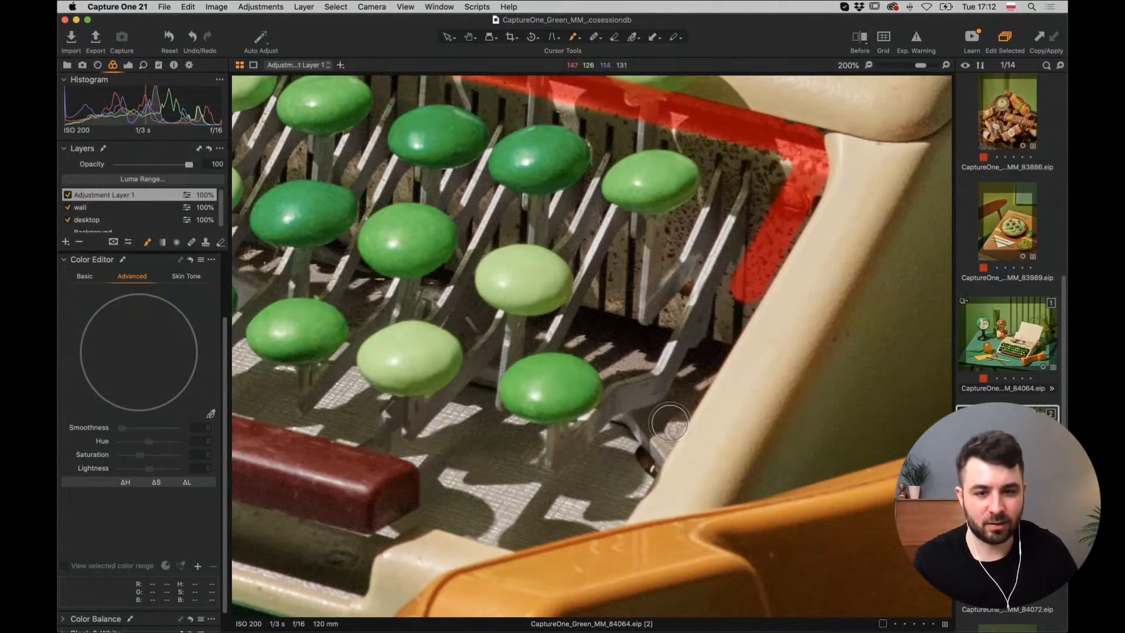
shift+click(666, 426)
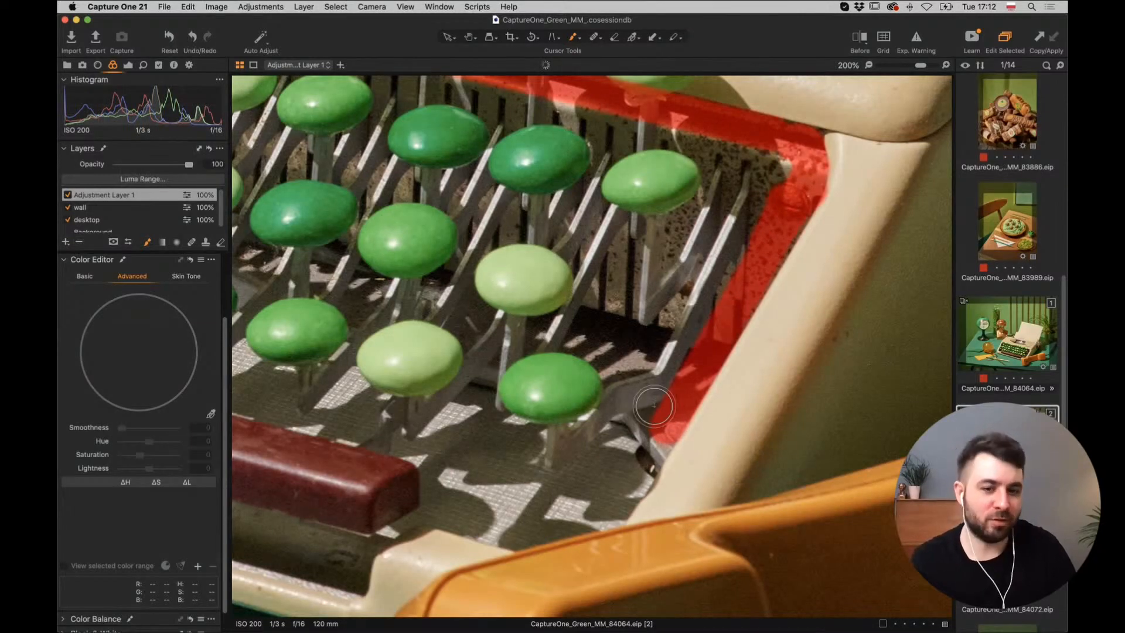
scroll(668, 398, down, 5)
scroll(668, 398, left, 4)
shift+click(680, 418)
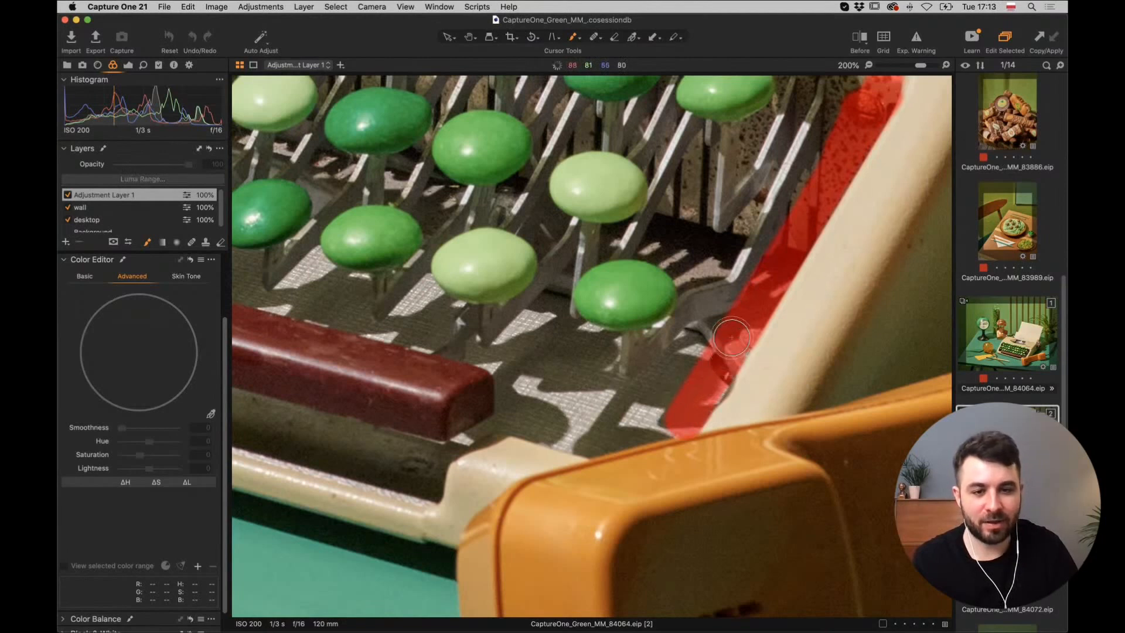
mouse_move(659, 422)
mouse_down()
mouse_move(586, 441)
mouse_move(509, 418)
mouse_move(503, 350)
mouse_move(641, 352)
mouse_up()
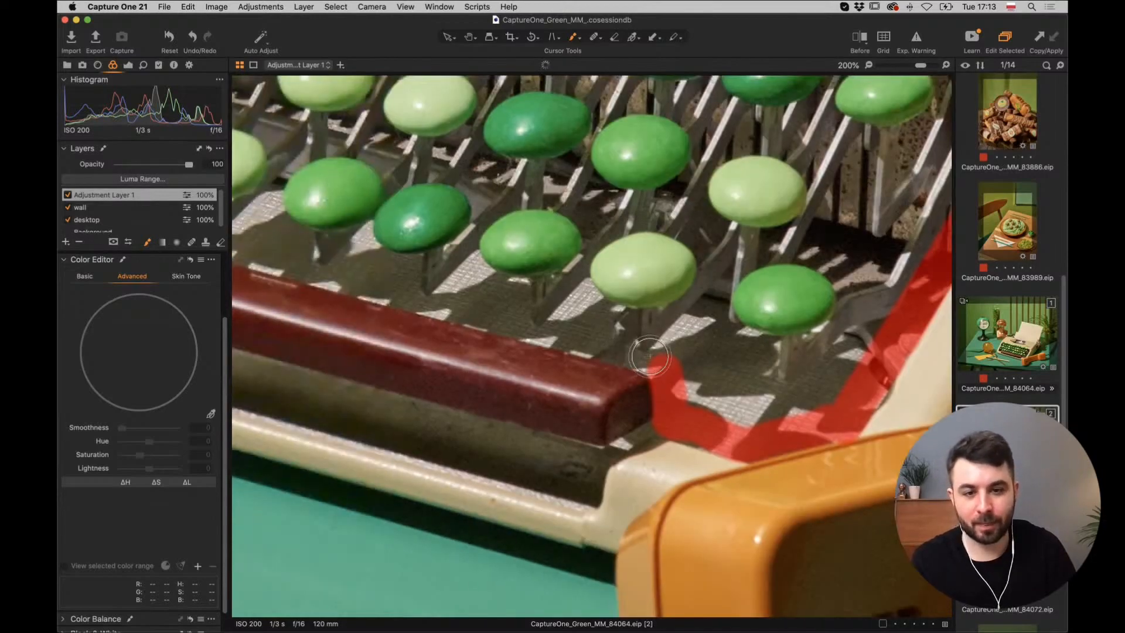
Mask along the dark red bar into the left corner, then switch to a smaller eraser.
drag(287, 256, 492, 280)
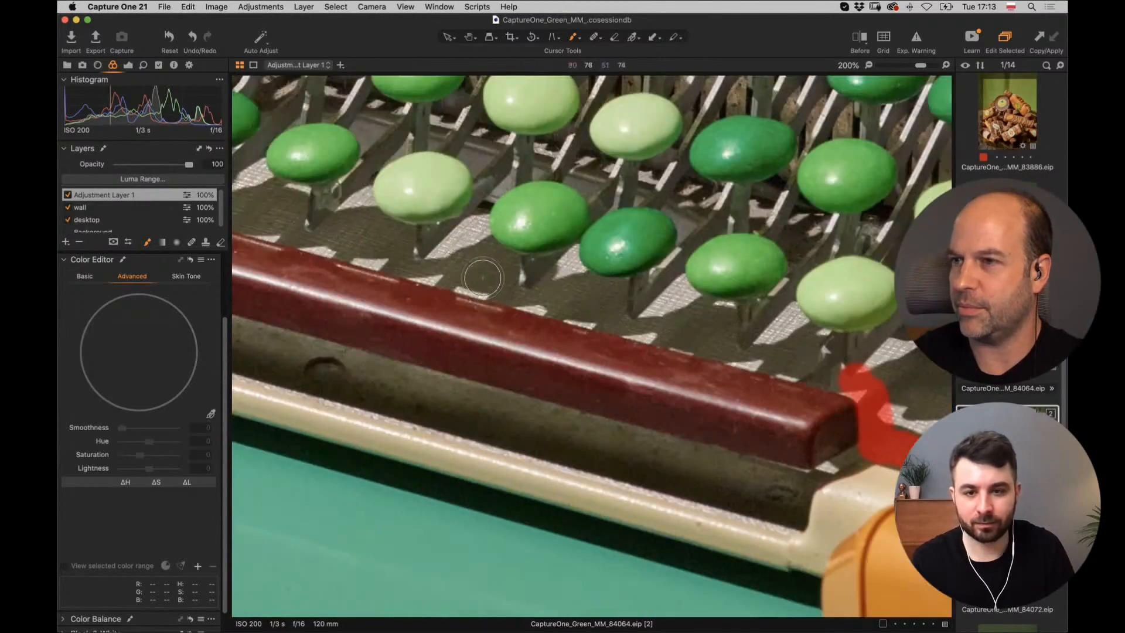
click(482, 276)
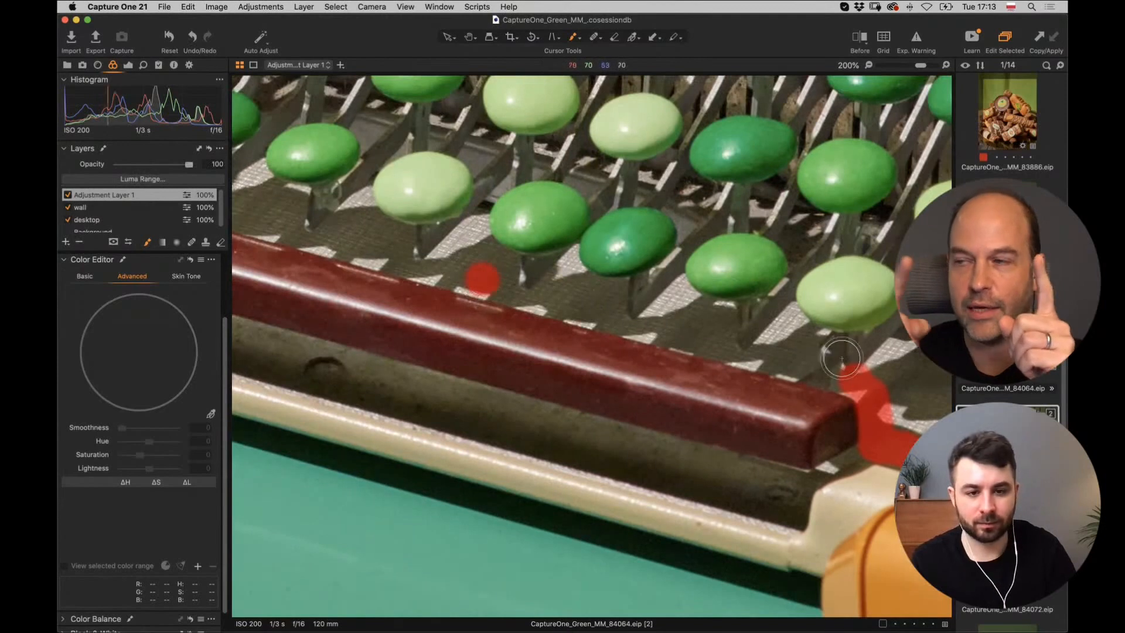
drag(852, 378, 855, 375)
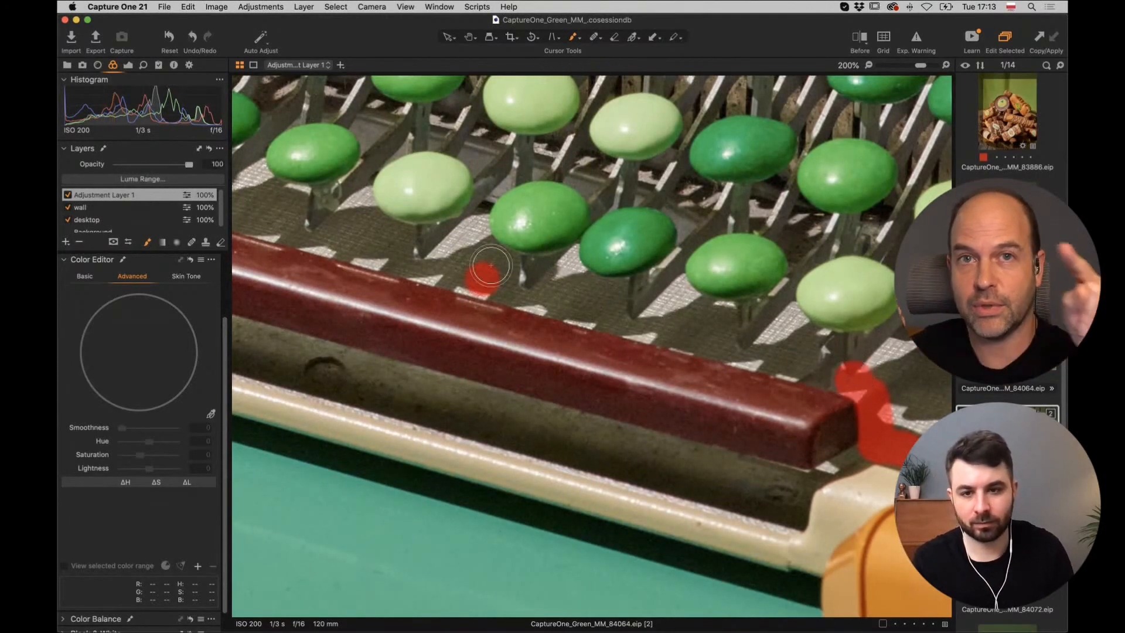
shift+click(398, 259)
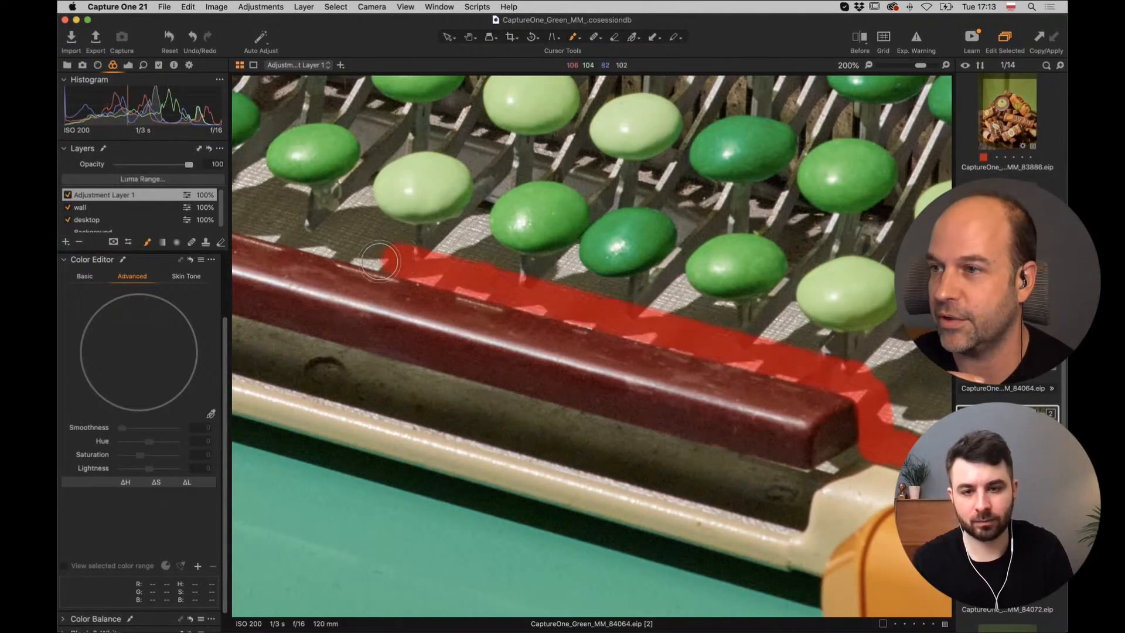
key(space)
drag(352, 239, 772, 326)
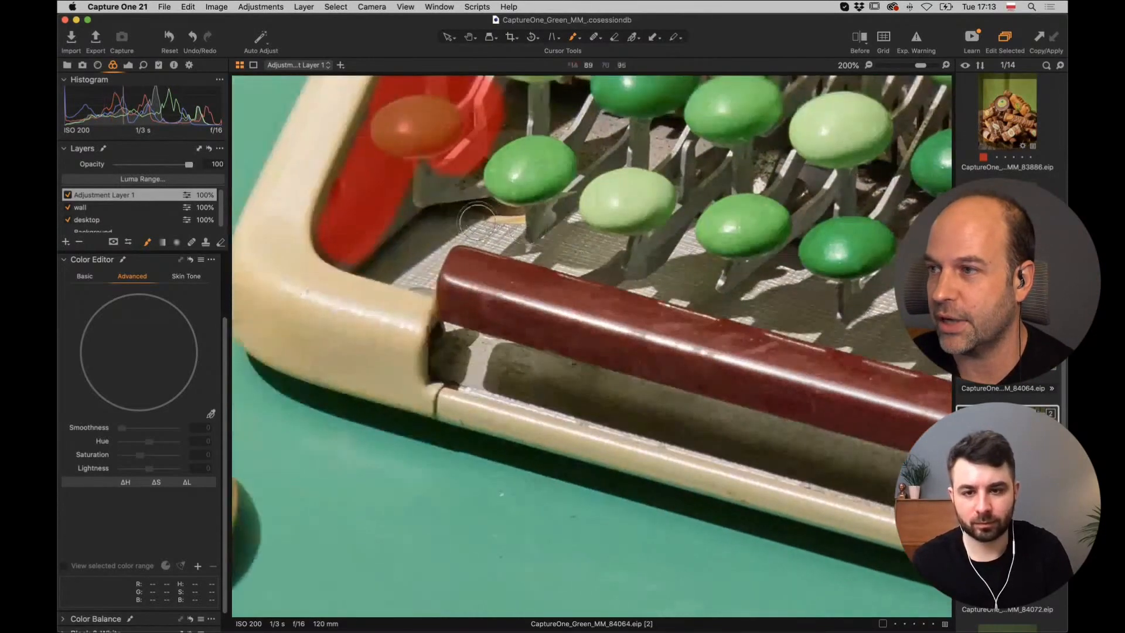
shift+click(472, 227)
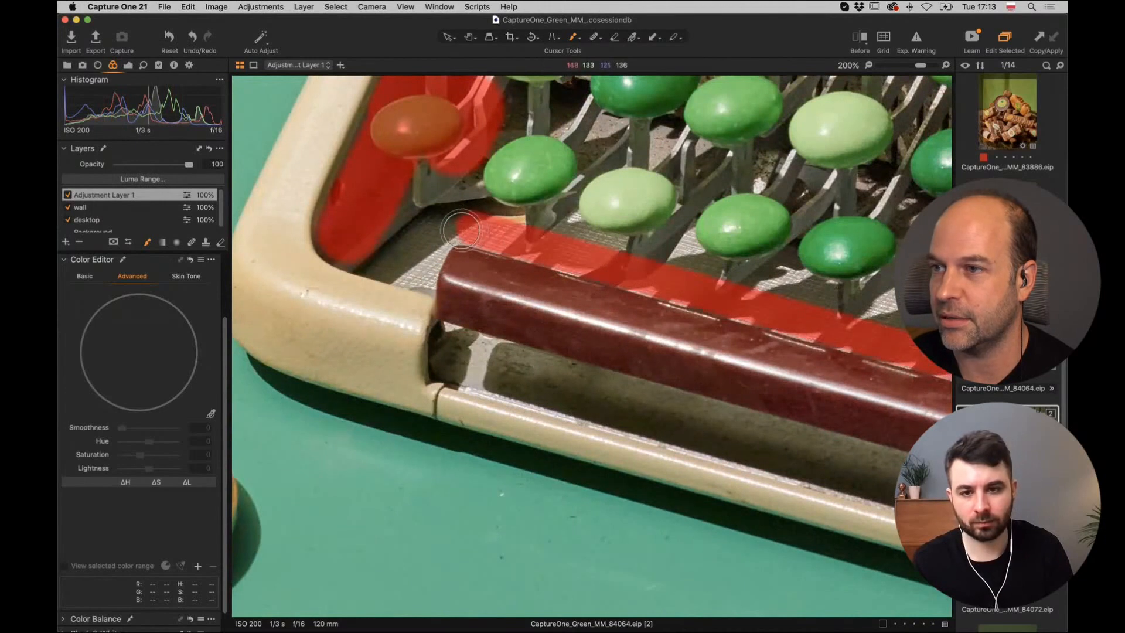
drag(426, 260, 405, 273)
shift+click(342, 246)
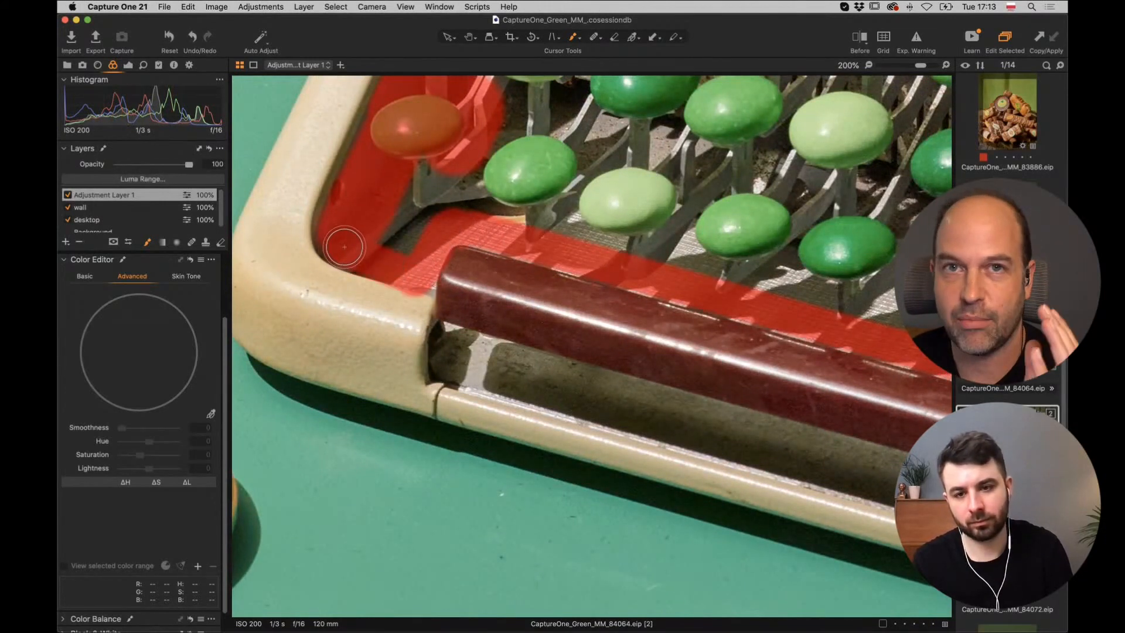
key(e)
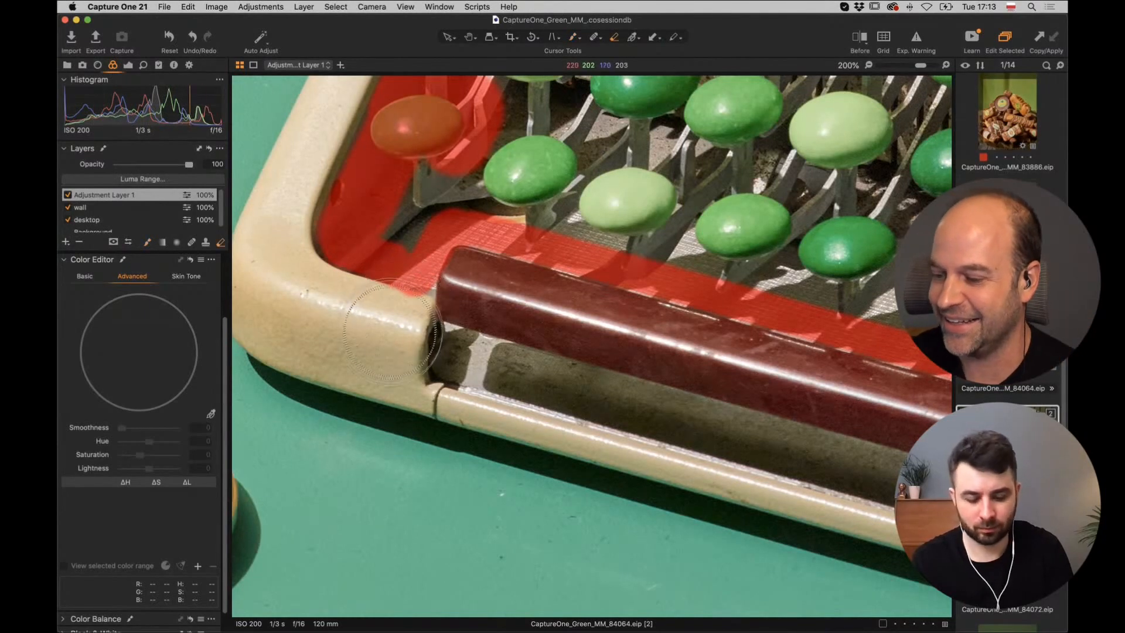
key([)
key([)
key([)
key([)
key([)
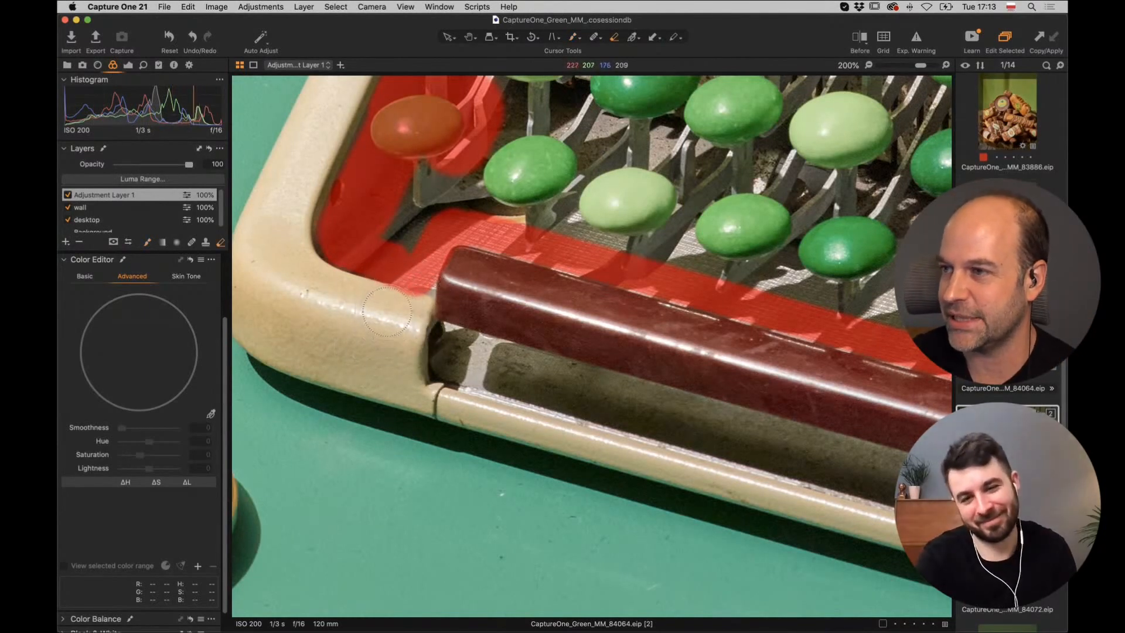
Fill Adjustment Layer 1's mask inside the painted key-area outline, checking it at 67% before returning to 100%.
key(super+minus)
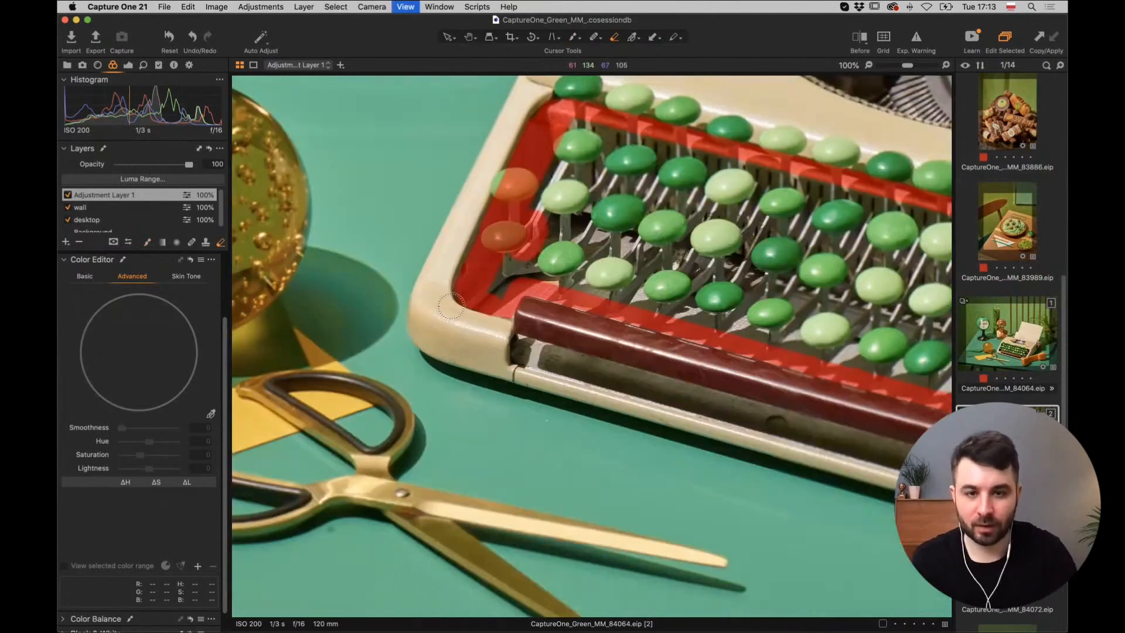
drag(451, 306, 293, 324)
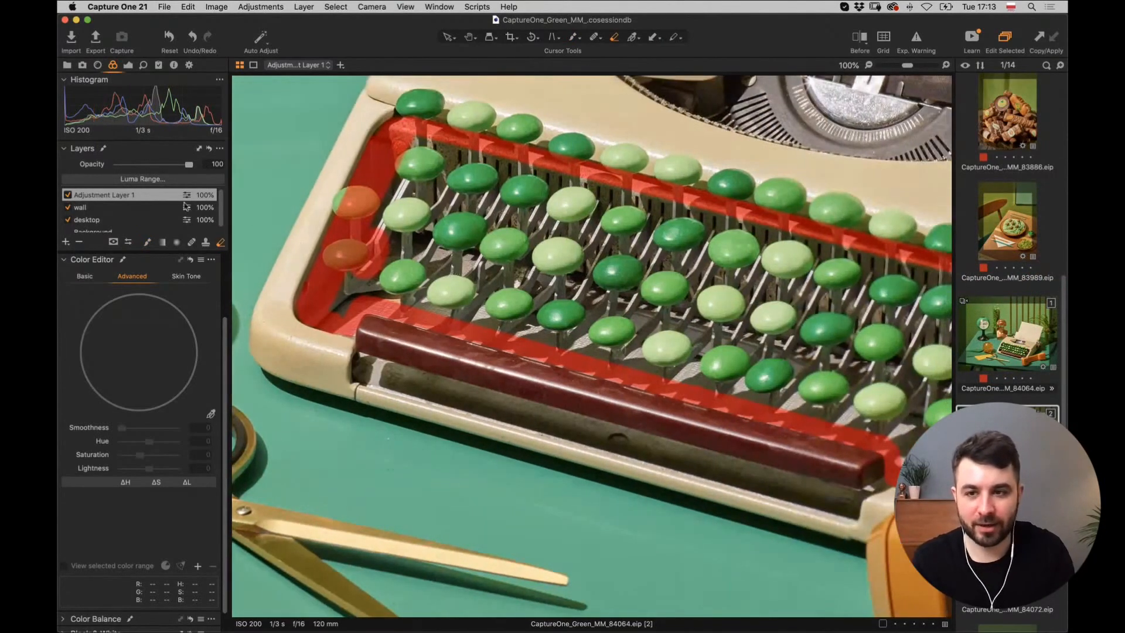
right_click(156, 196)
click(214, 222)
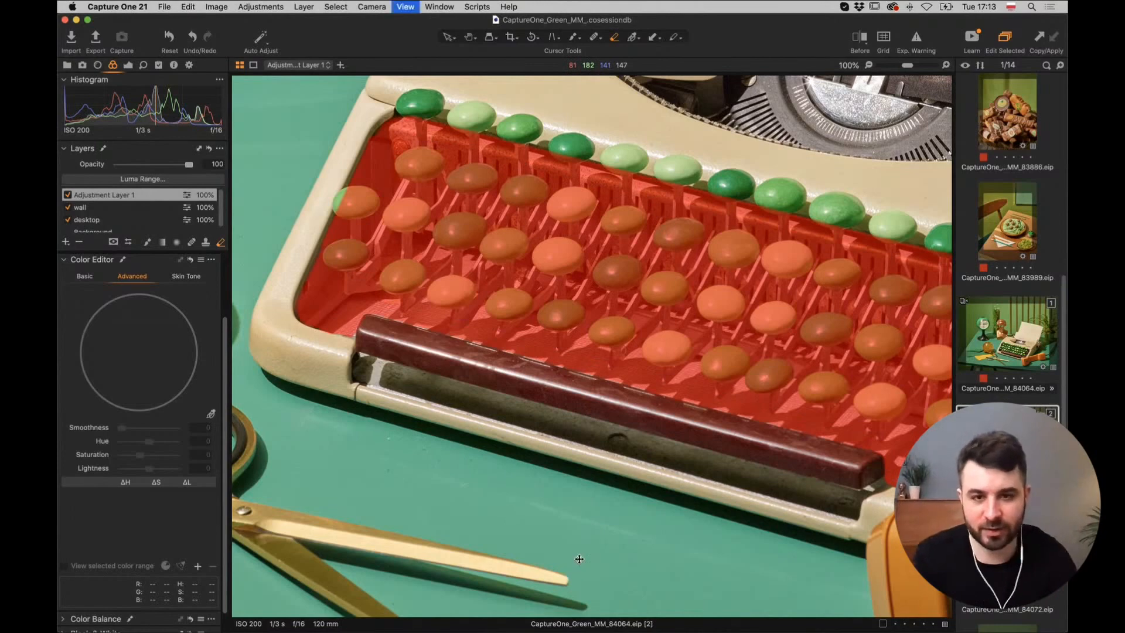
key(super+minus)
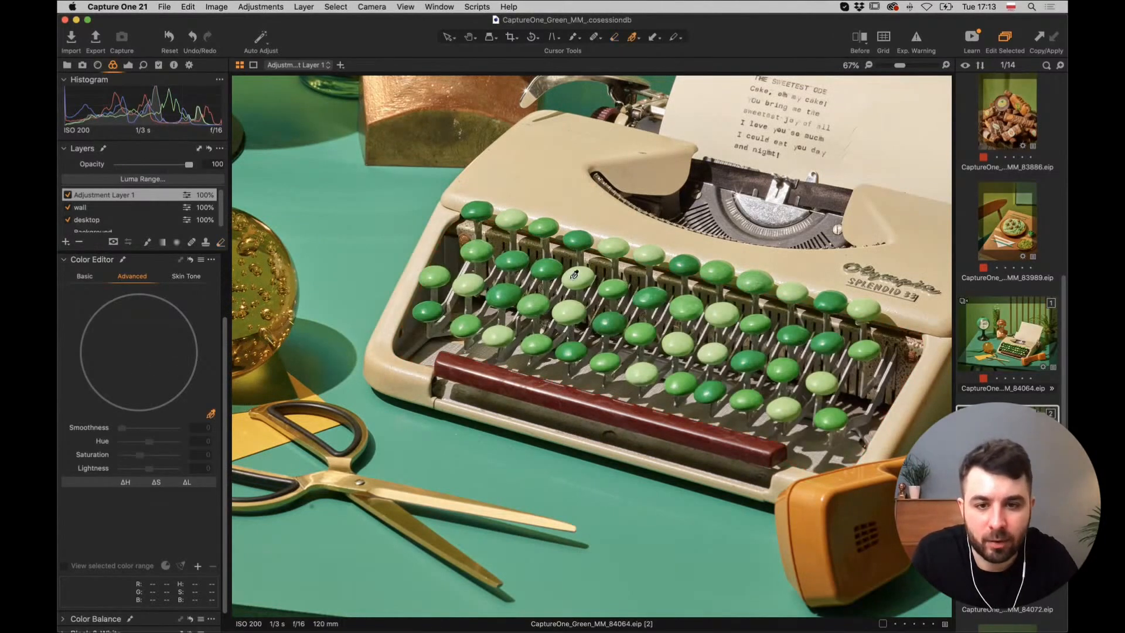
key(super+equal)
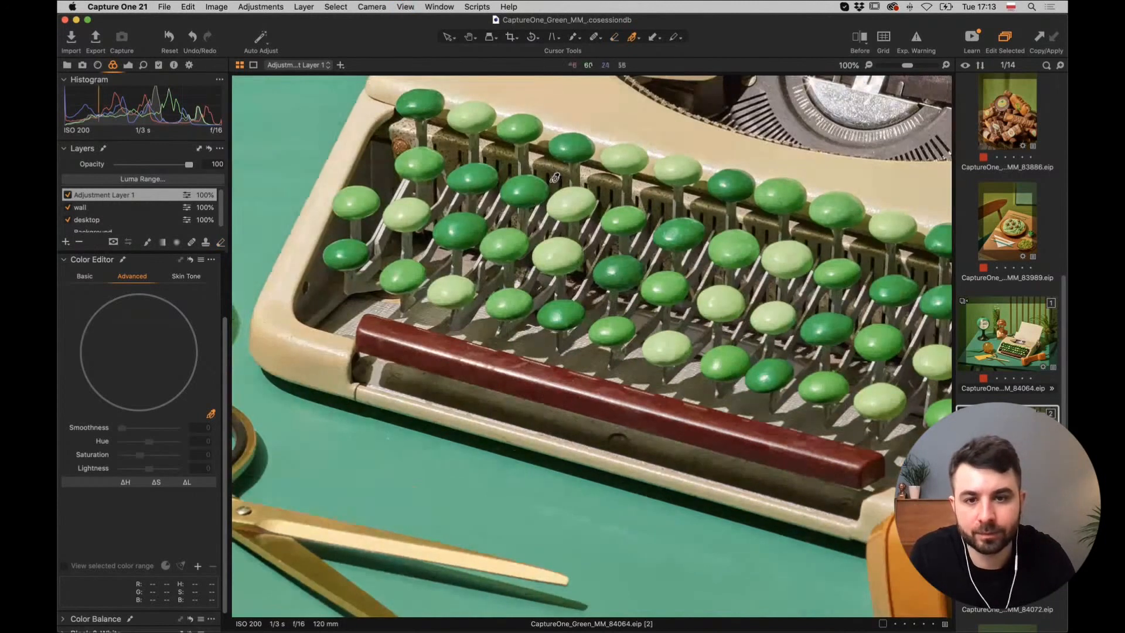
Sample the brown key-area colour, widen its hue range, and drop its lightness to -72.8.
click(502, 206)
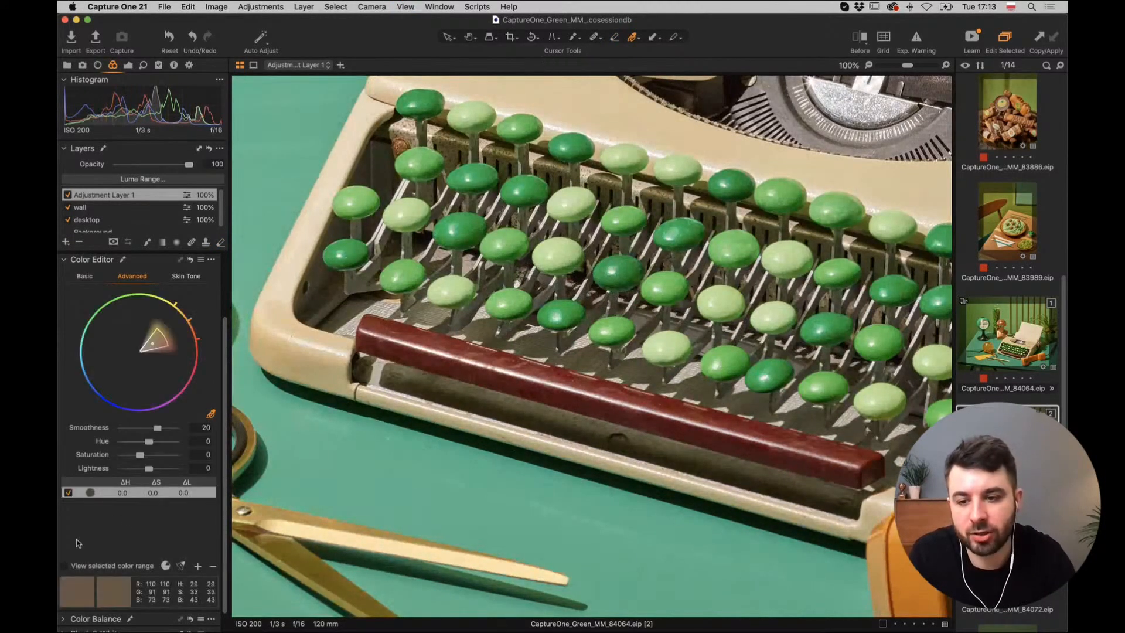
click(66, 566)
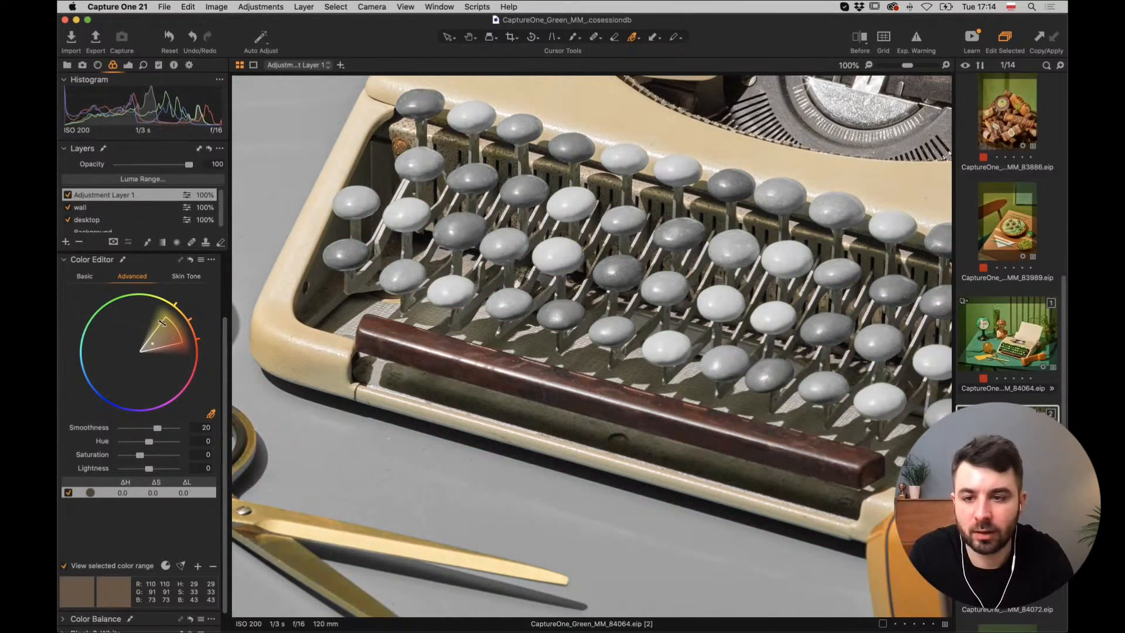
mouse_move(162, 322)
mouse_down()
mouse_move(170, 370)
mouse_move(147, 390)
mouse_move(125, 382)
mouse_move(145, 369)
mouse_up()
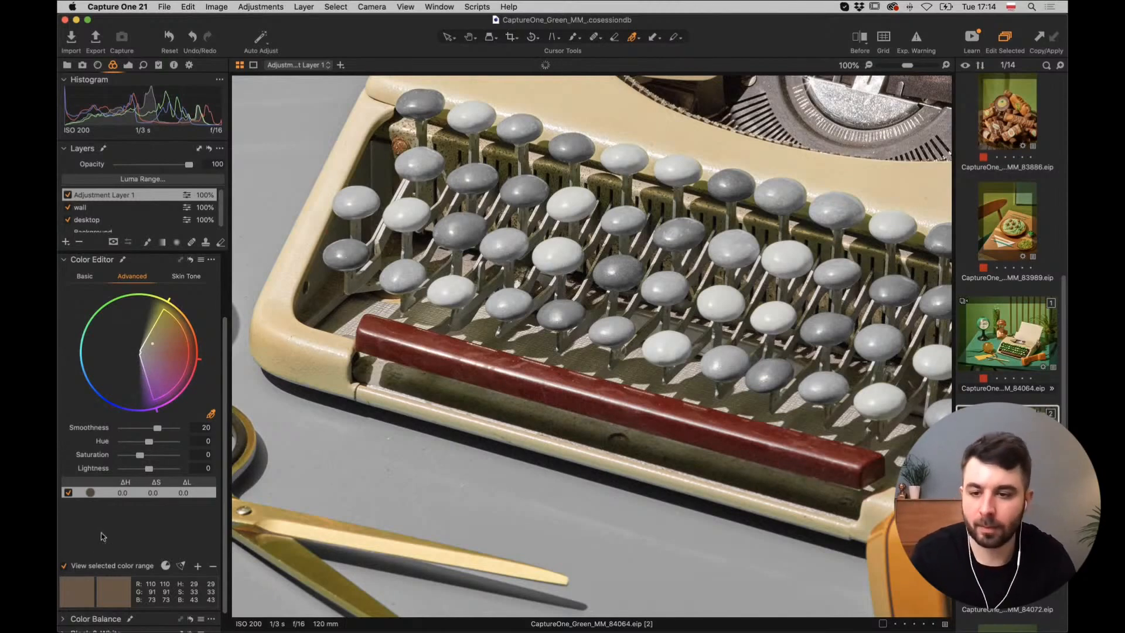
key(m)
key(m)
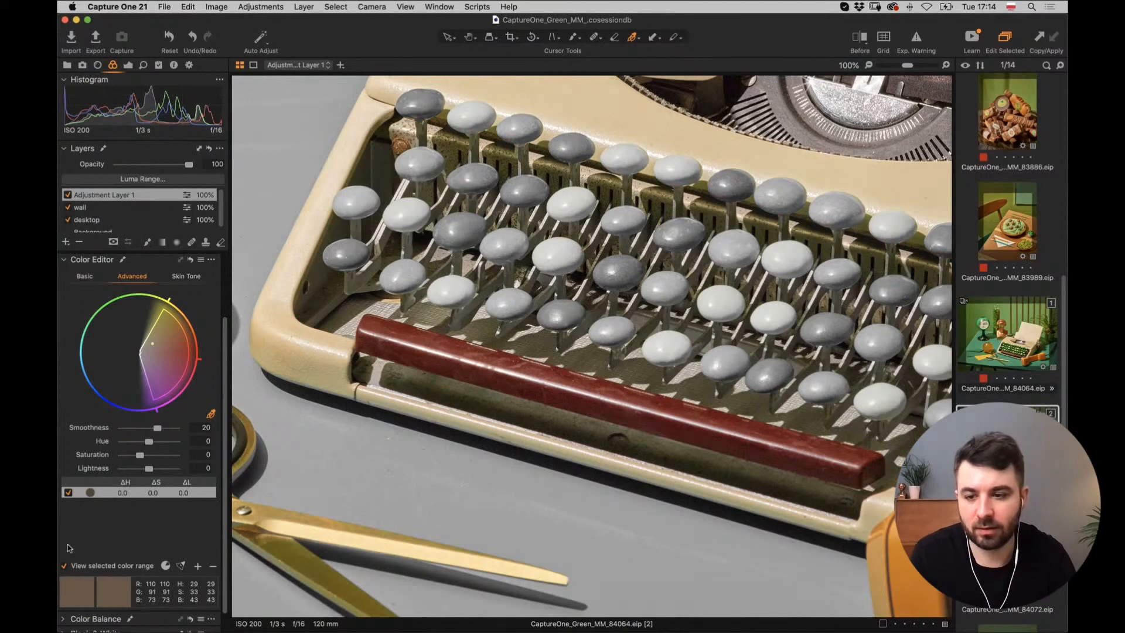
click(65, 567)
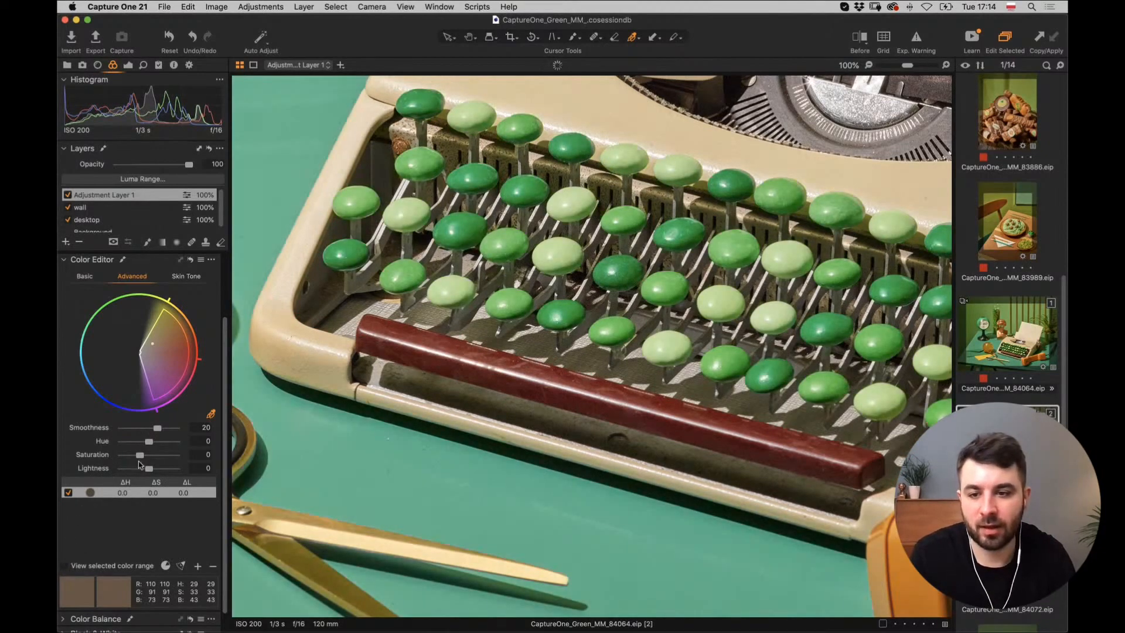
key(super+0)
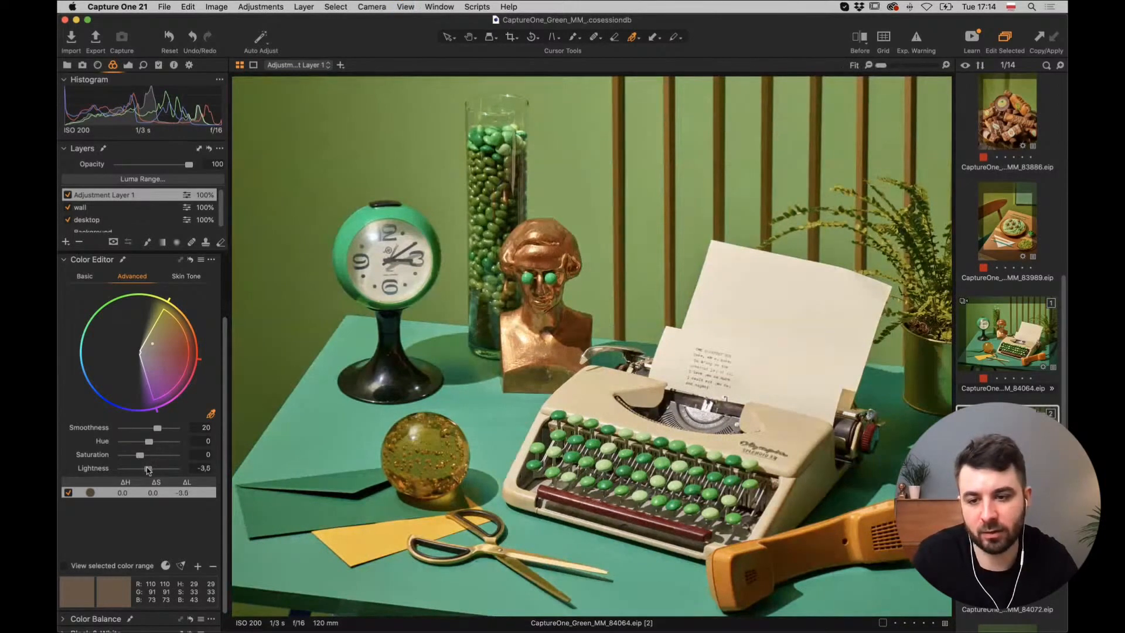
mouse_move(144, 469)
mouse_down()
mouse_move(113, 475)
mouse_move(130, 474)
mouse_up()
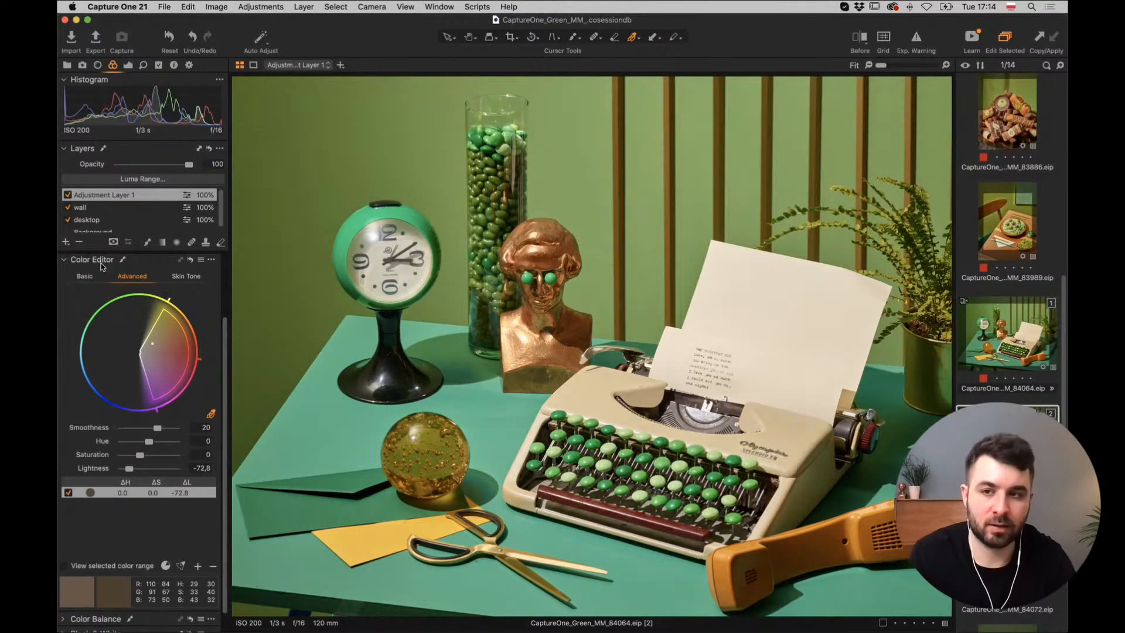
Compare Adjustment Layer 1 on and off, then rename it 'typewriter darker'.
click(67, 195)
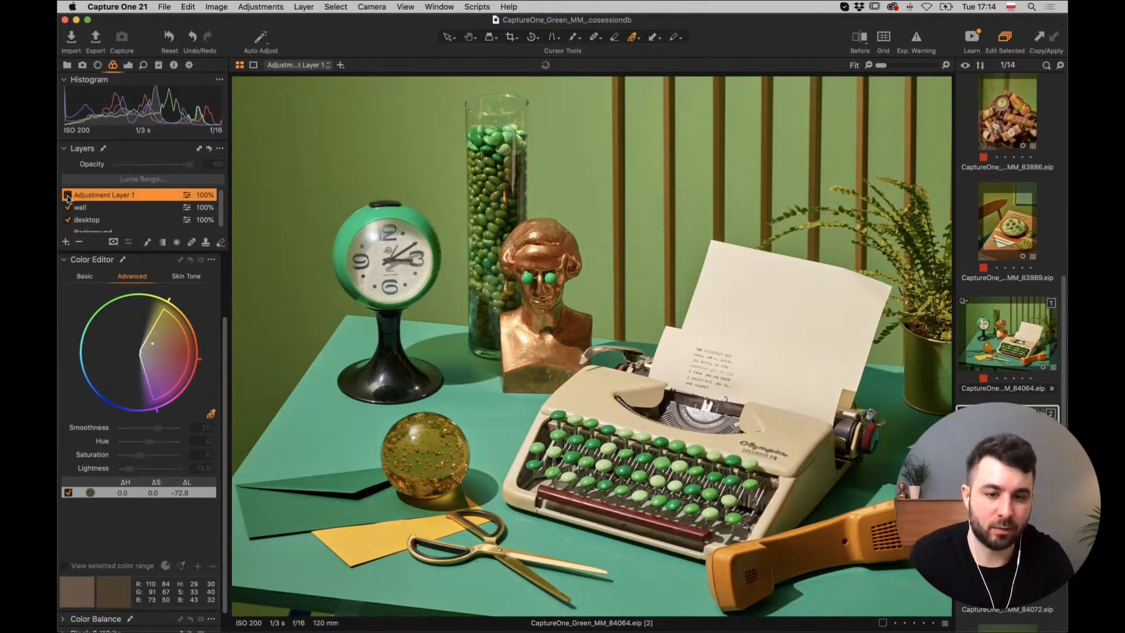
click(68, 195)
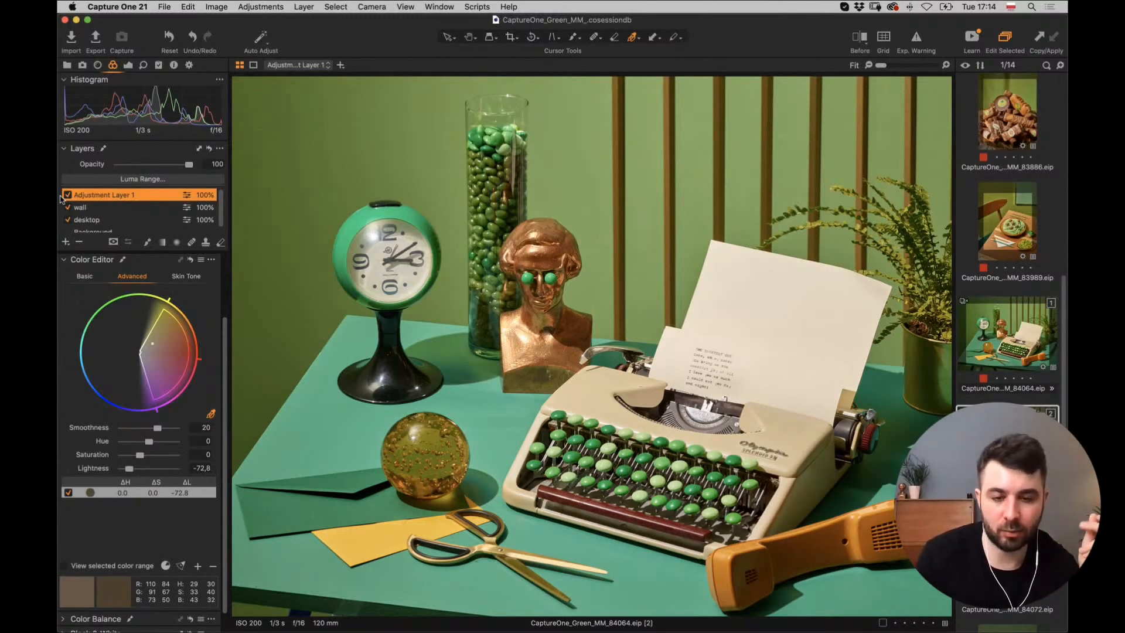
double_click(106, 194)
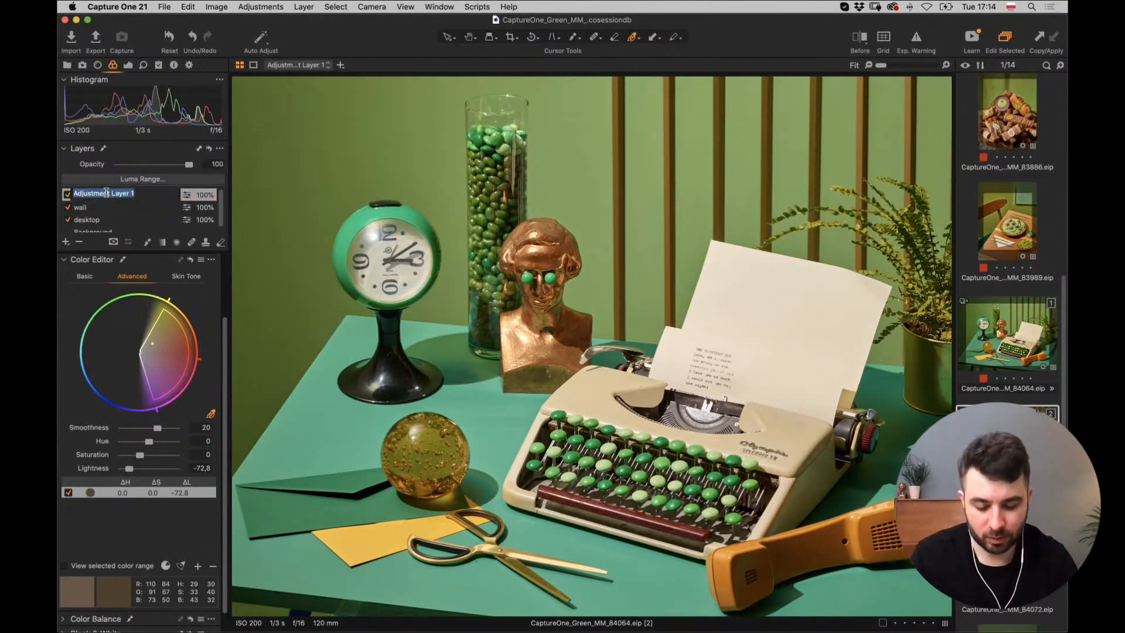
key(BackSpace)
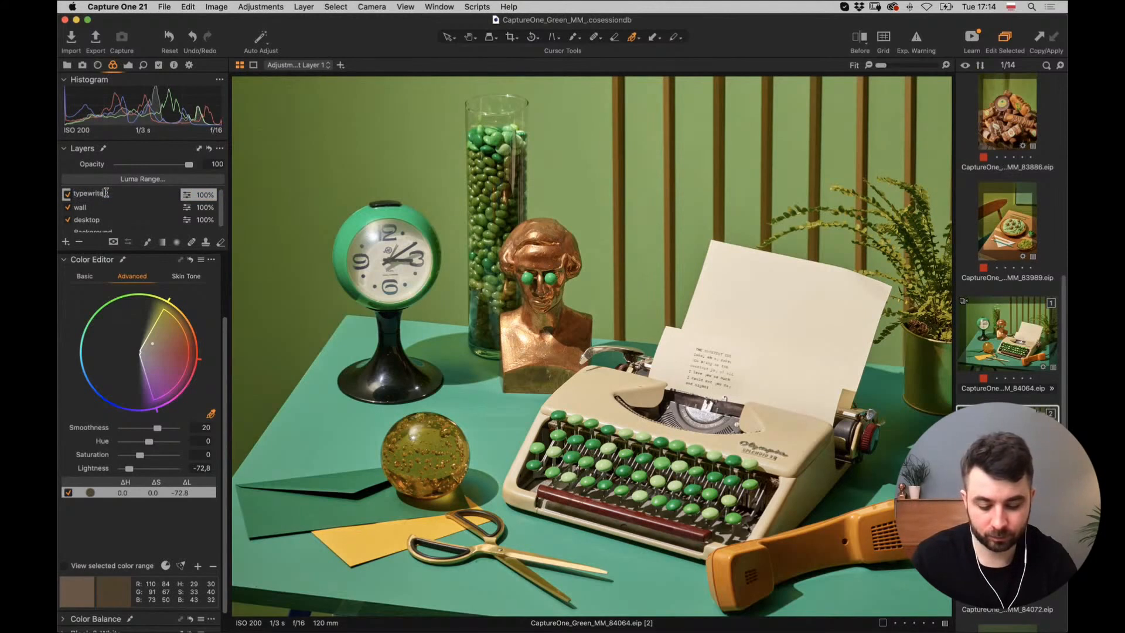
key(Return)
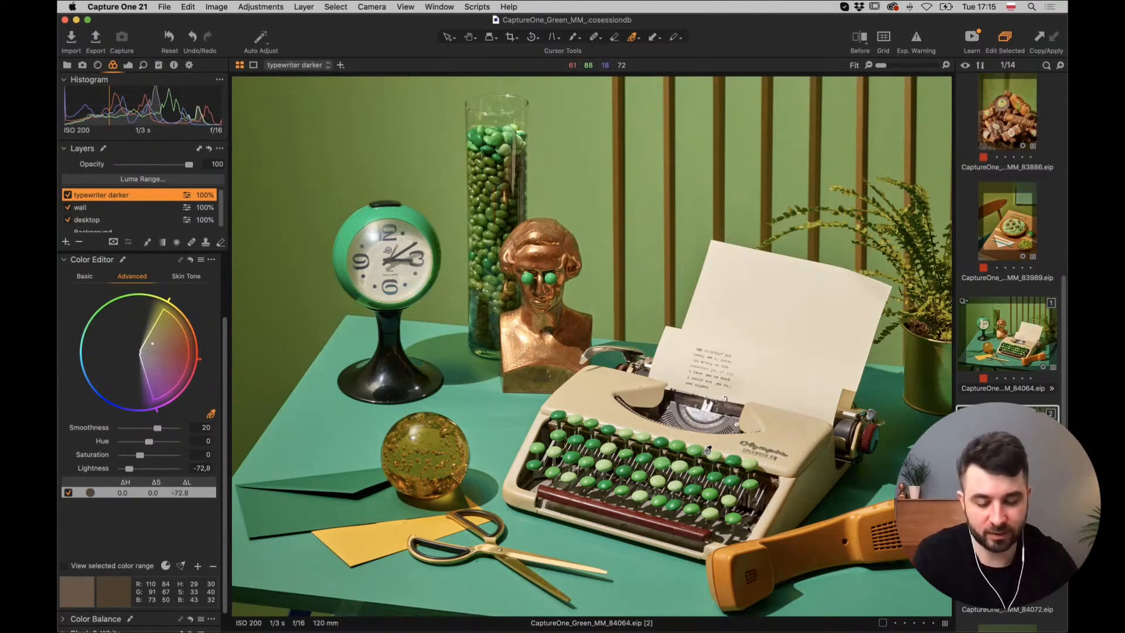
Zoom in on the darkened typewriter keys, pan over to the glass ball, and show the new-layer options.
scroll(707, 449, up, 3)
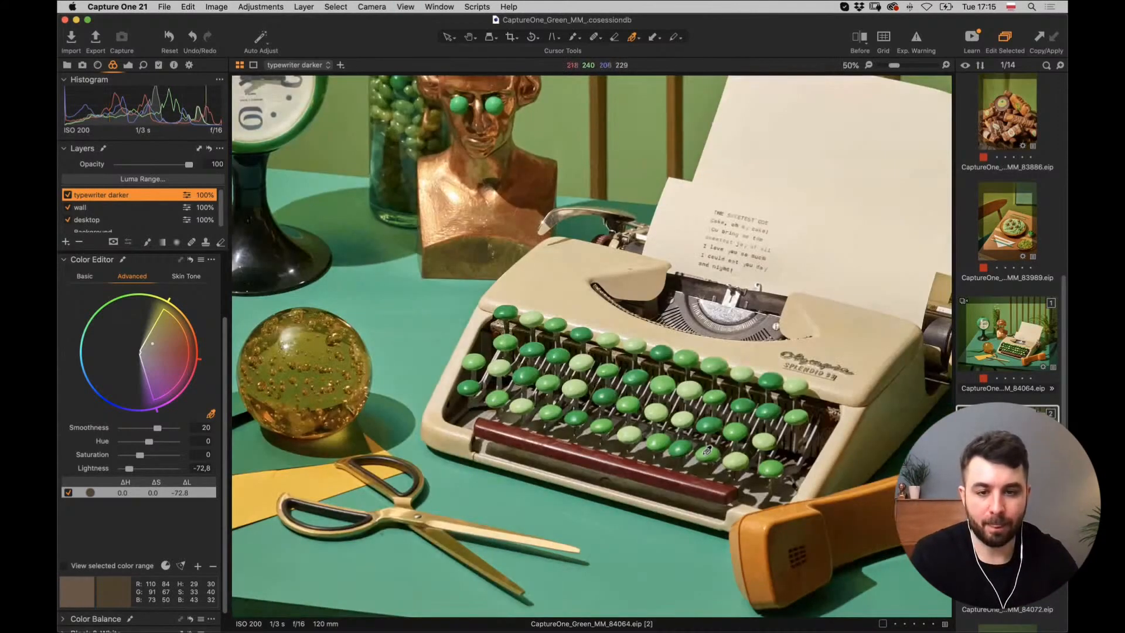
scroll(707, 449, up, 2)
scroll(708, 449, down, 3)
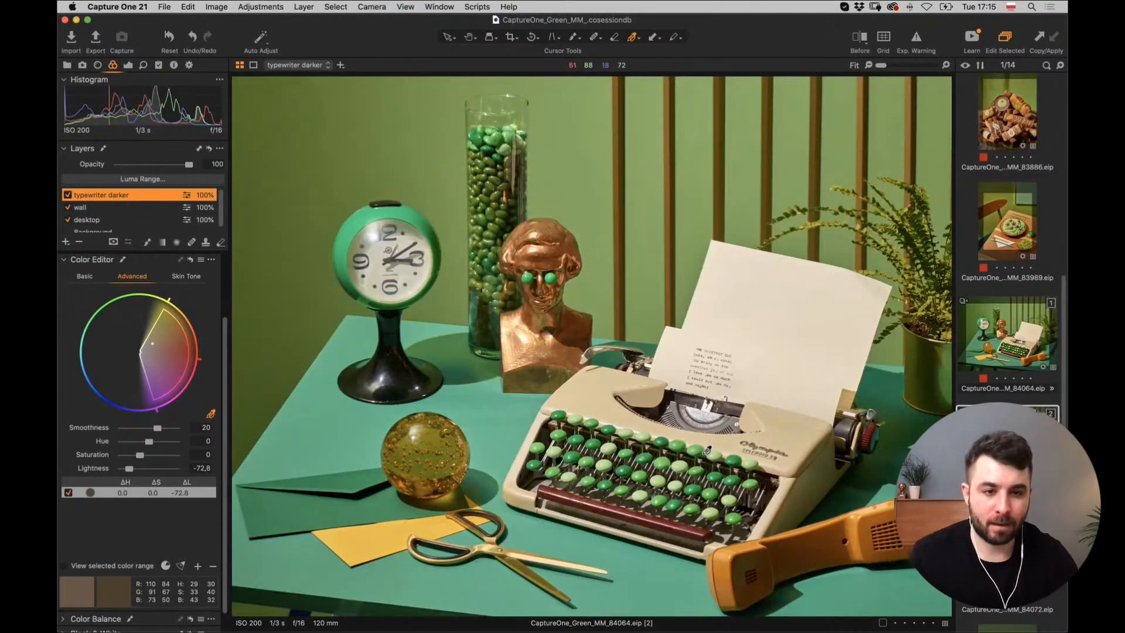
scroll(707, 450, up, 3)
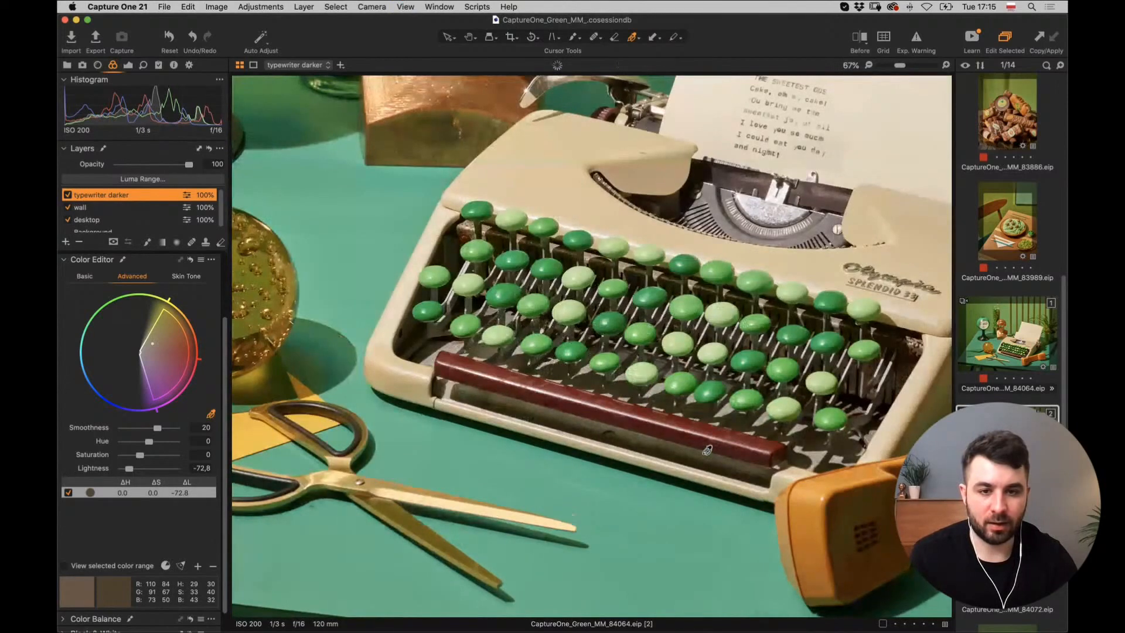
scroll(707, 449, down, 3)
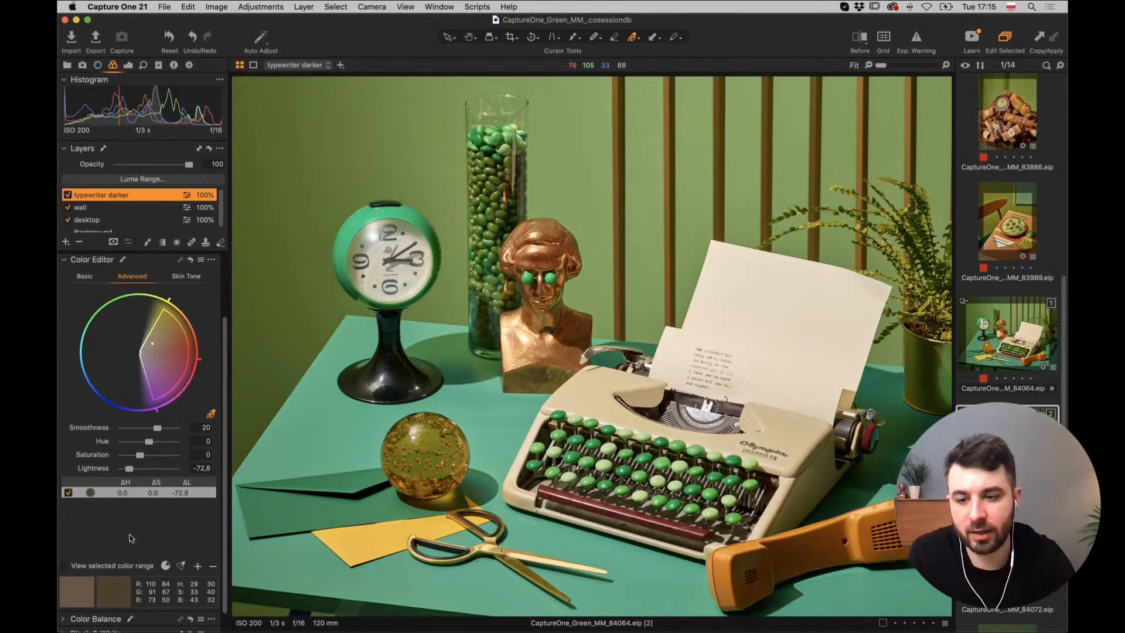
key(super+equal)
key(super+equal)
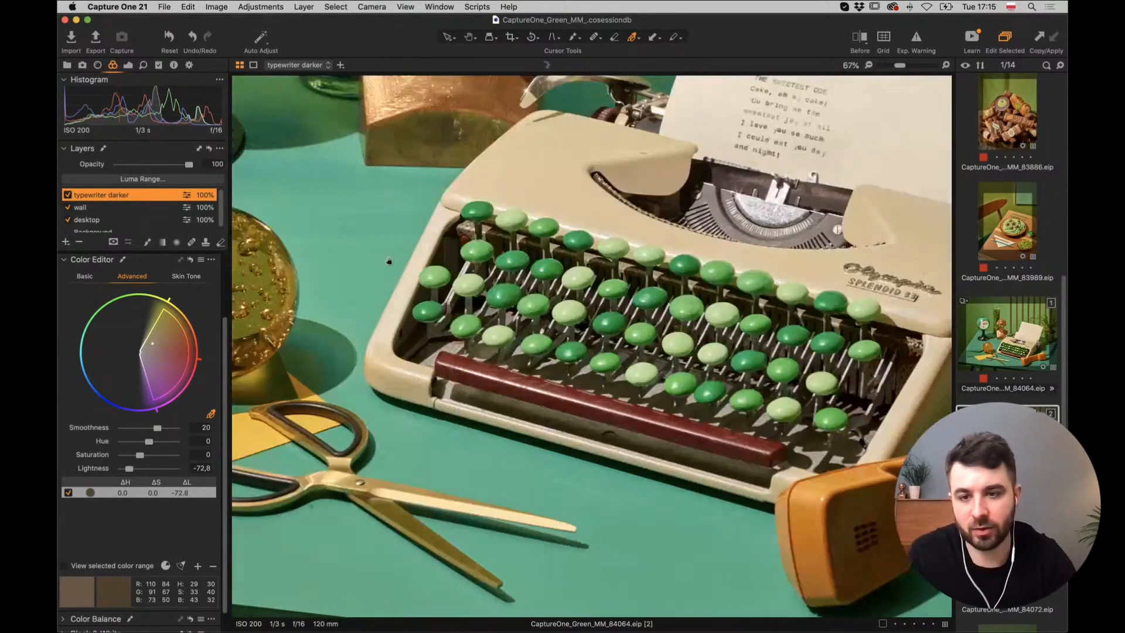
drag(245, 282, 551, 275)
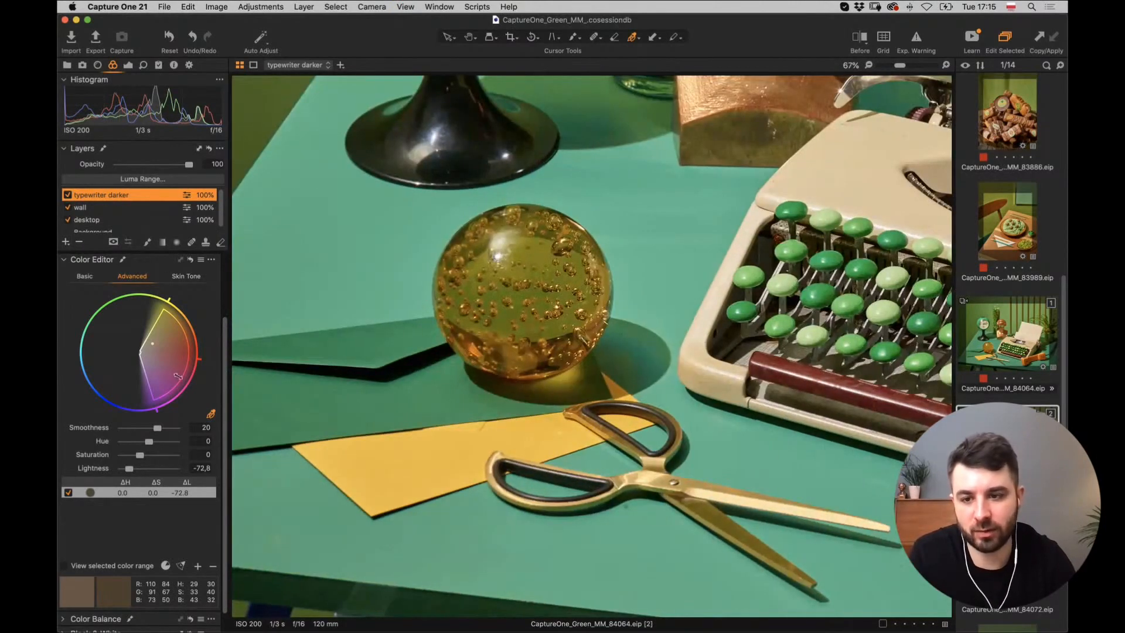
click(66, 242)
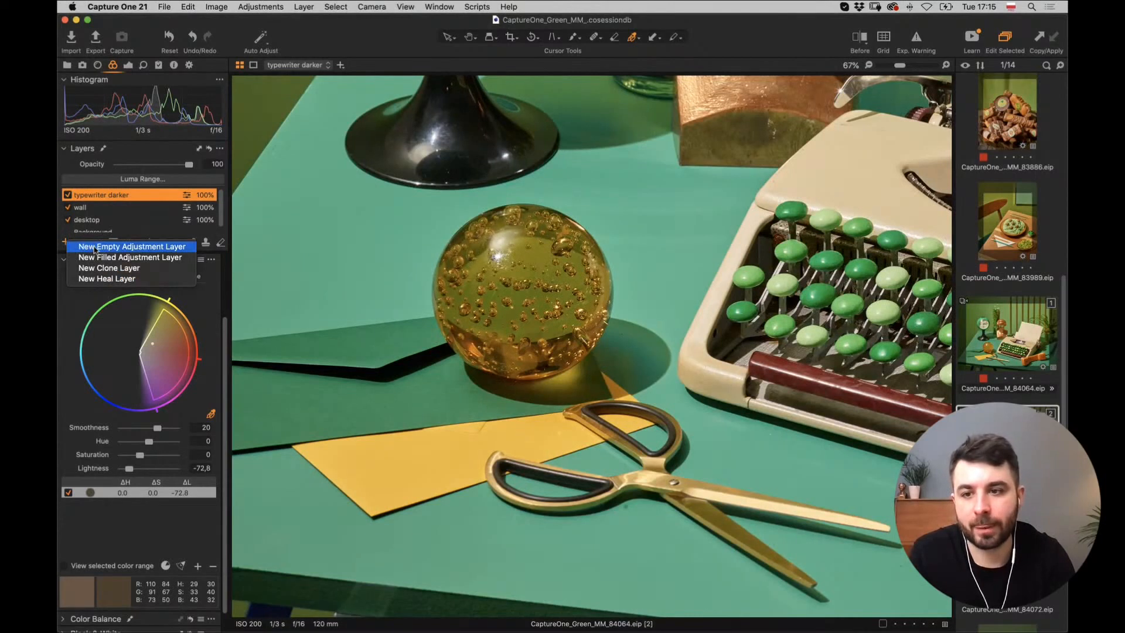
Add a new empty adjustment layer named 'ball'.
click(94, 247)
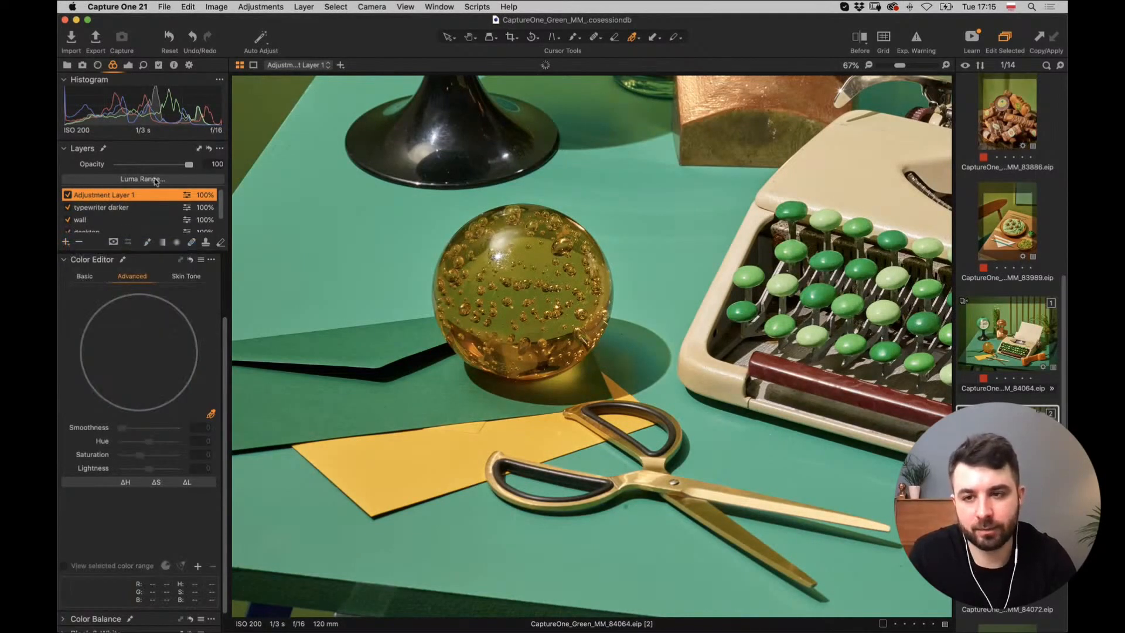
double_click(119, 195)
text(b)
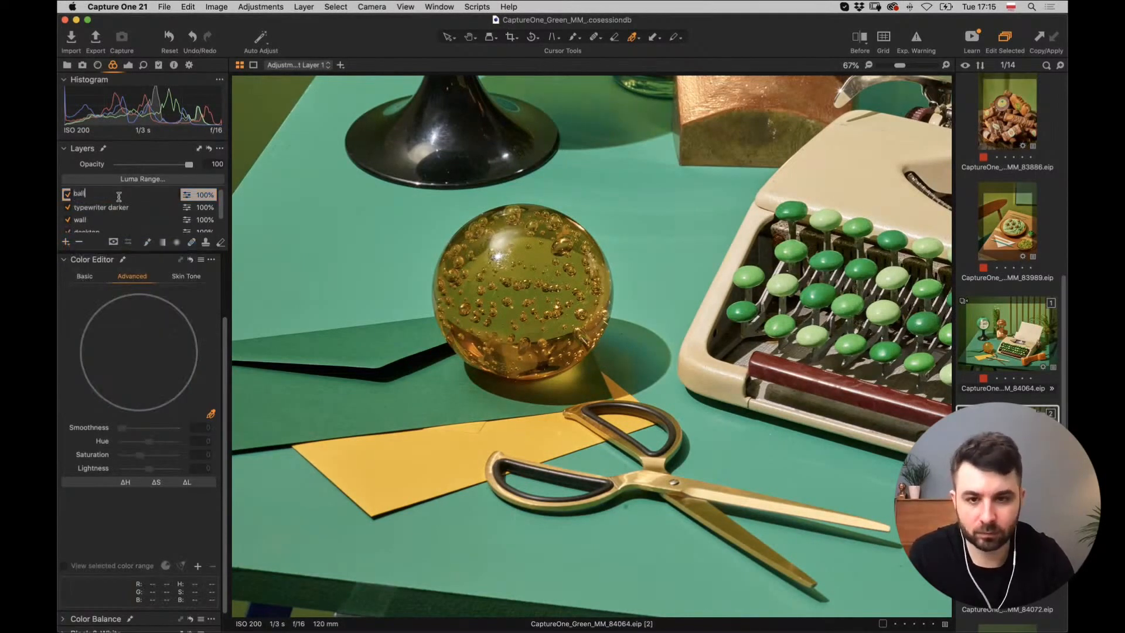
text(all)
key(Return)
Set the Draw Mask brush to hardness 97 and paint the ball's top and left half.
key(b)
key(super+plus)
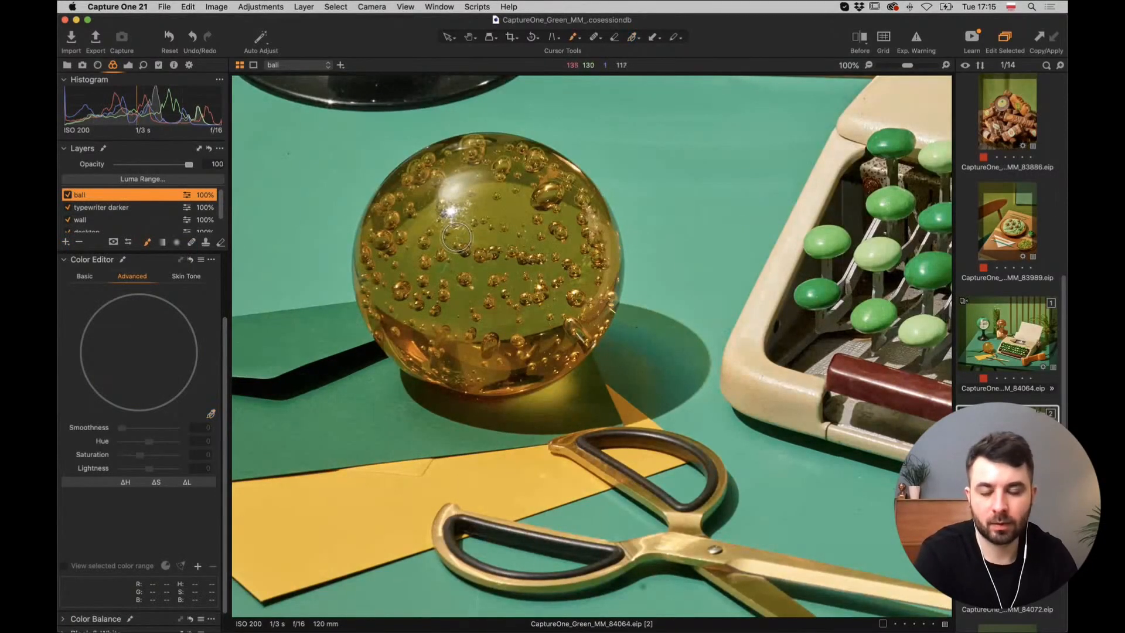
key(bracketright)
key(bracketright)
key(bracketright)
key(bracketright)
key(bracketright)
key(bracketright)
key(bracketright)
key(bracketright)
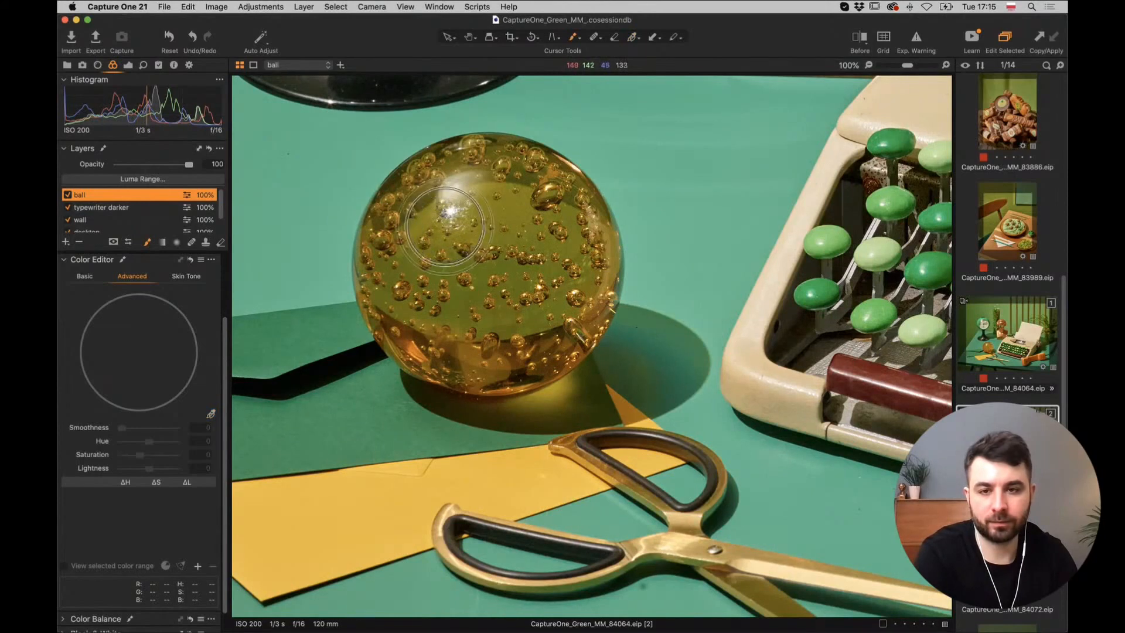
right_click(479, 267)
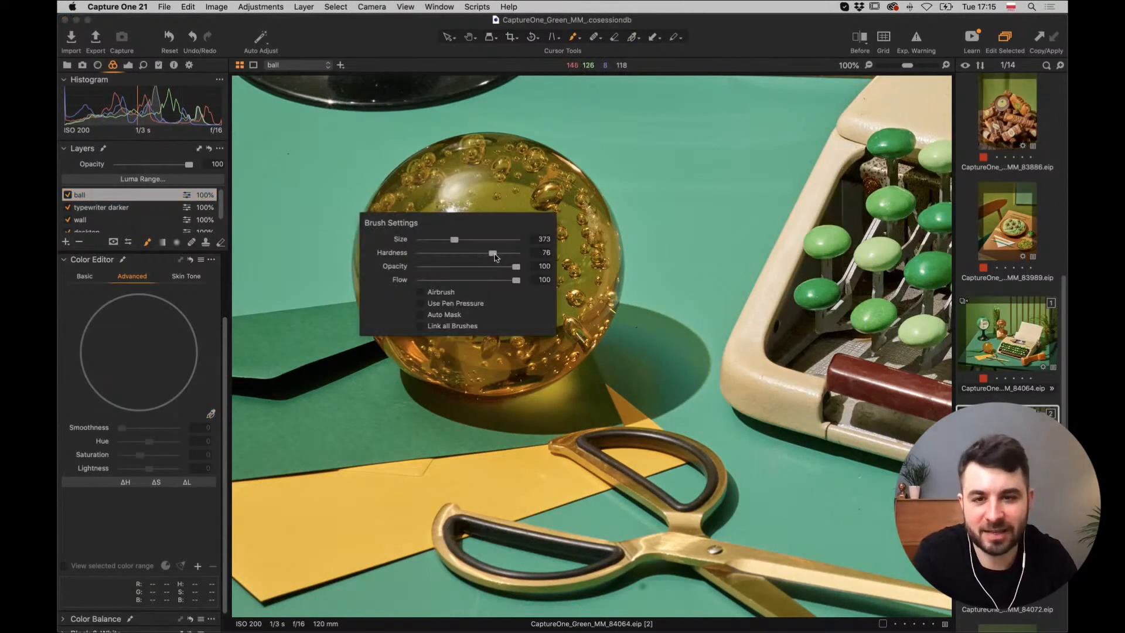
drag(494, 256, 513, 254)
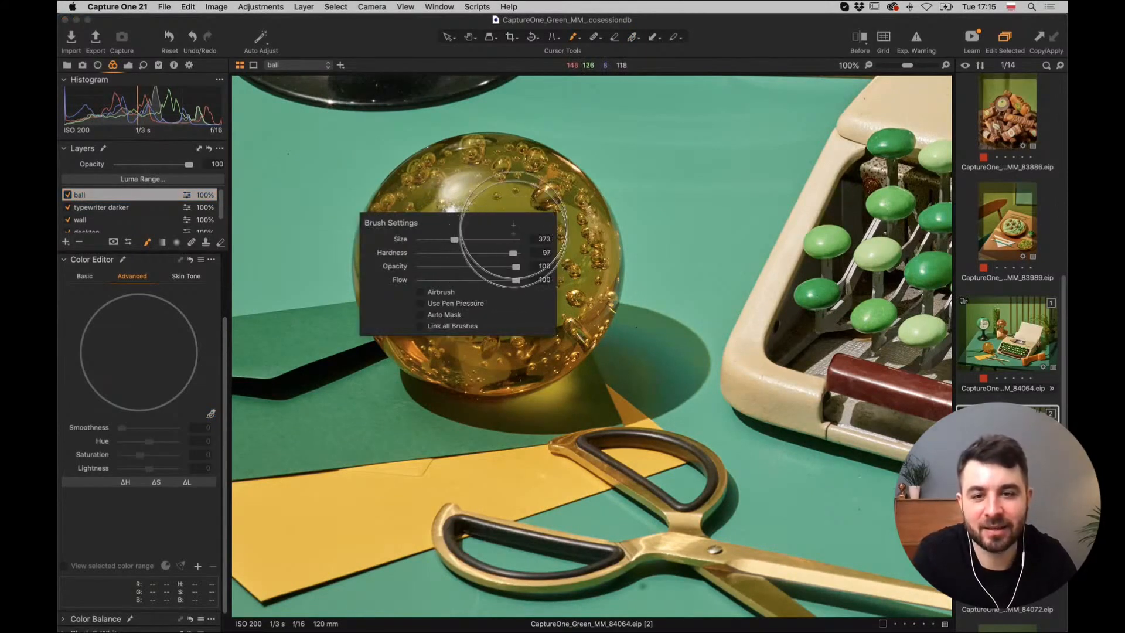
mouse_move(498, 200)
mouse_down()
mouse_move(448, 208)
mouse_move(432, 226)
mouse_up()
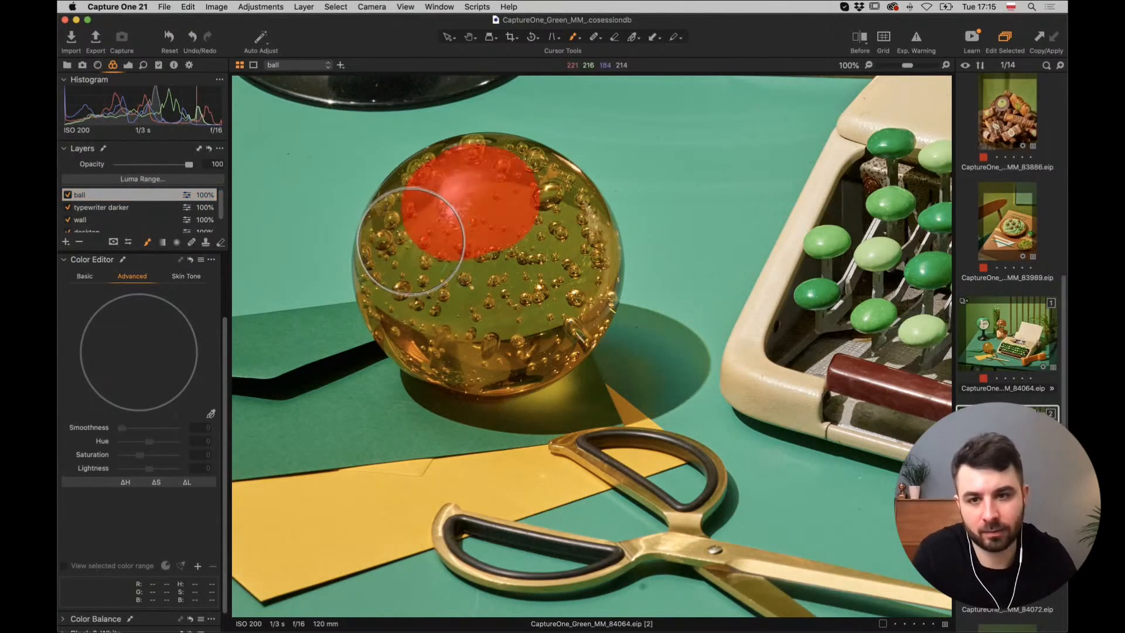
mouse_move(410, 241)
mouse_down()
mouse_move(410, 282)
mouse_move(447, 314)
mouse_move(466, 279)
mouse_up()
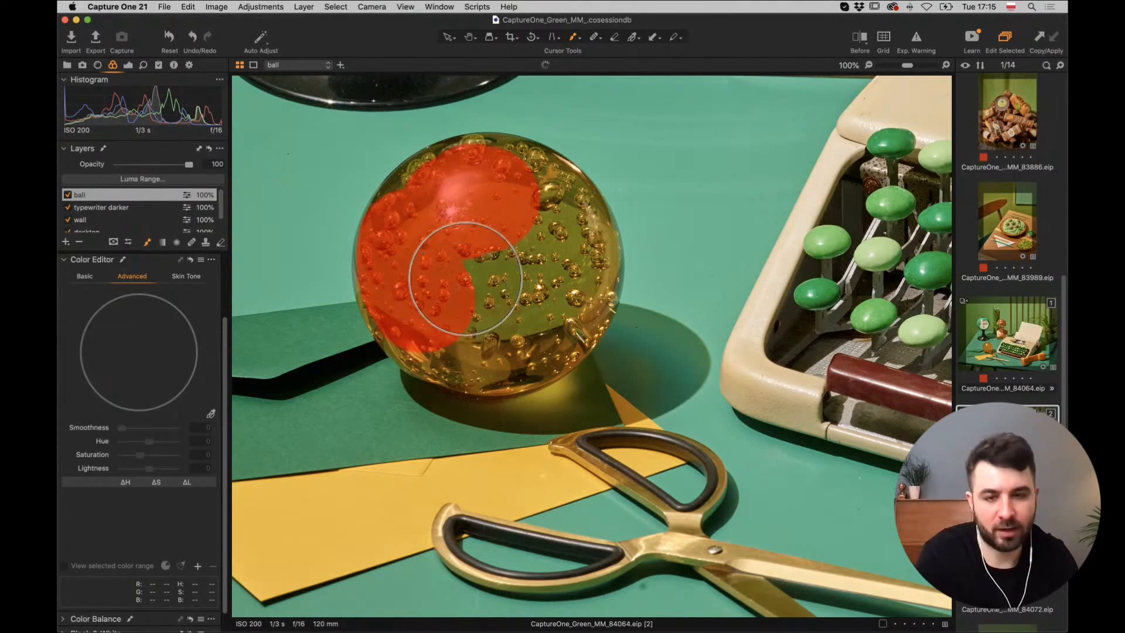
With a larger brush, extend the mask across the whole glass ball out to its edges.
key(bracketright)
key(bracketright)
key(bracketright)
key(bracketright)
key(bracketright)
key(bracketright)
key(bracketright)
key(bracketright)
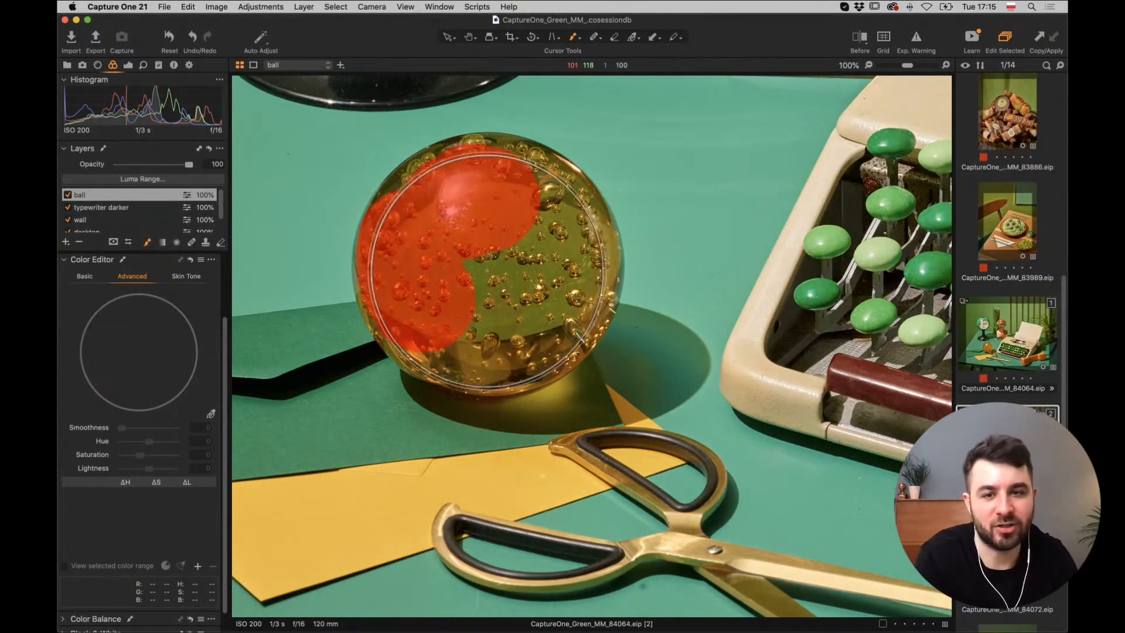
key(bracketright)
key(bracketright)
click(487, 265)
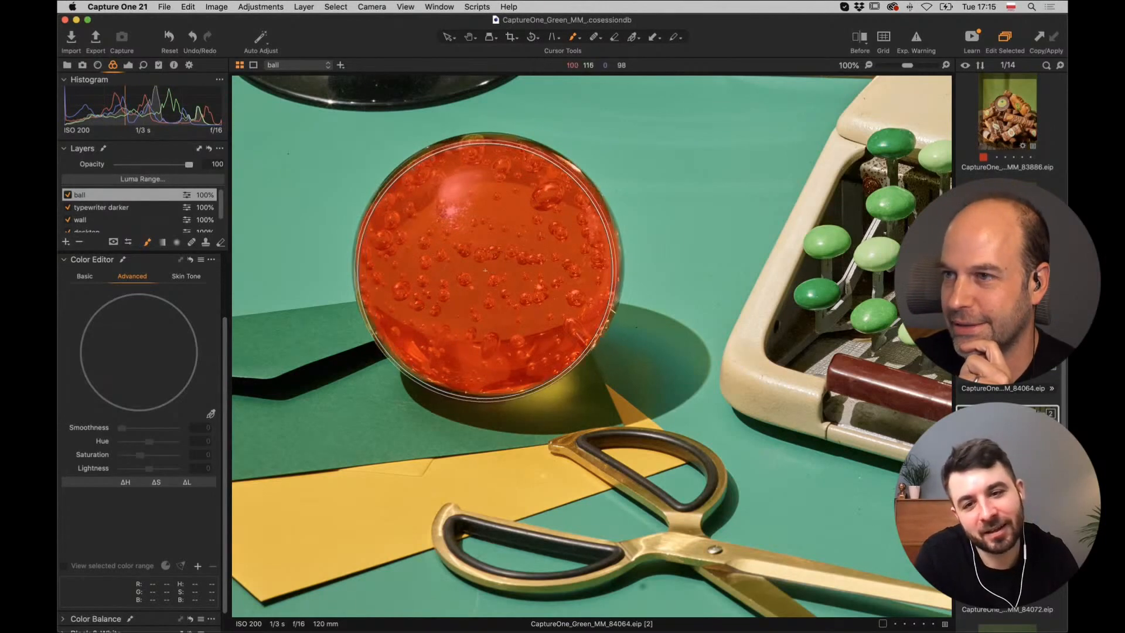
drag(488, 266, 481, 272)
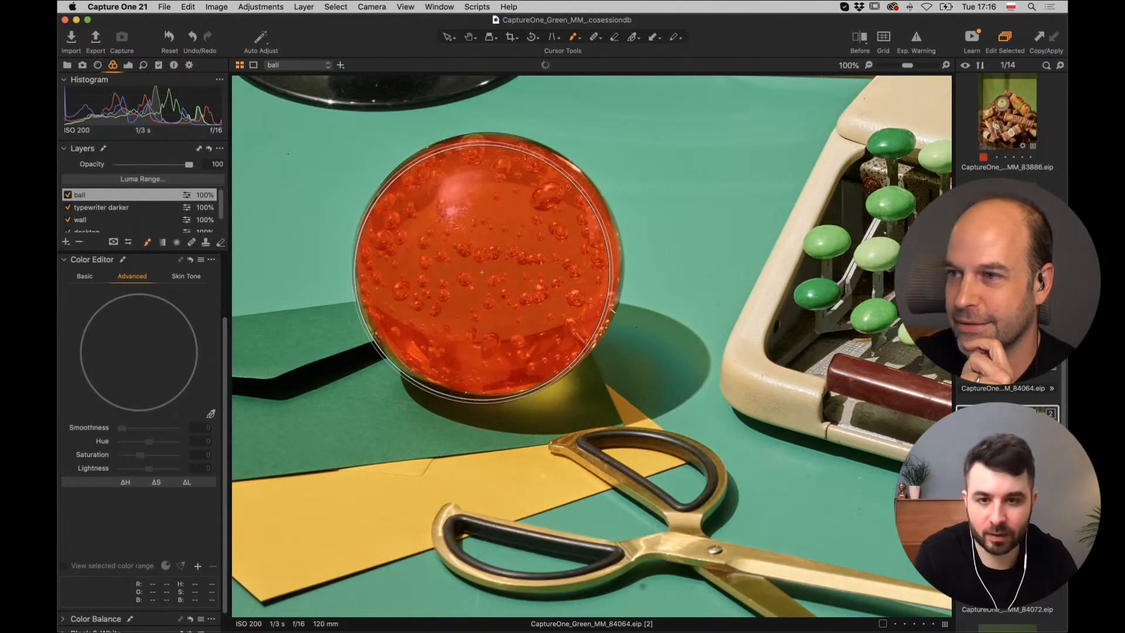
key(m)
key(bracketleft)
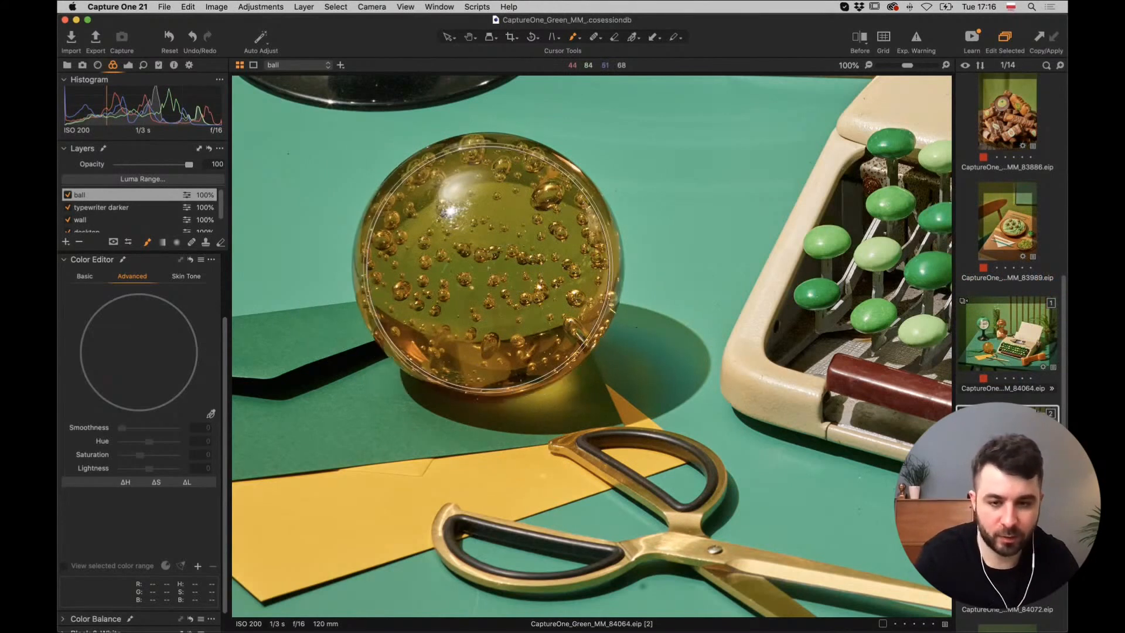
key(v)
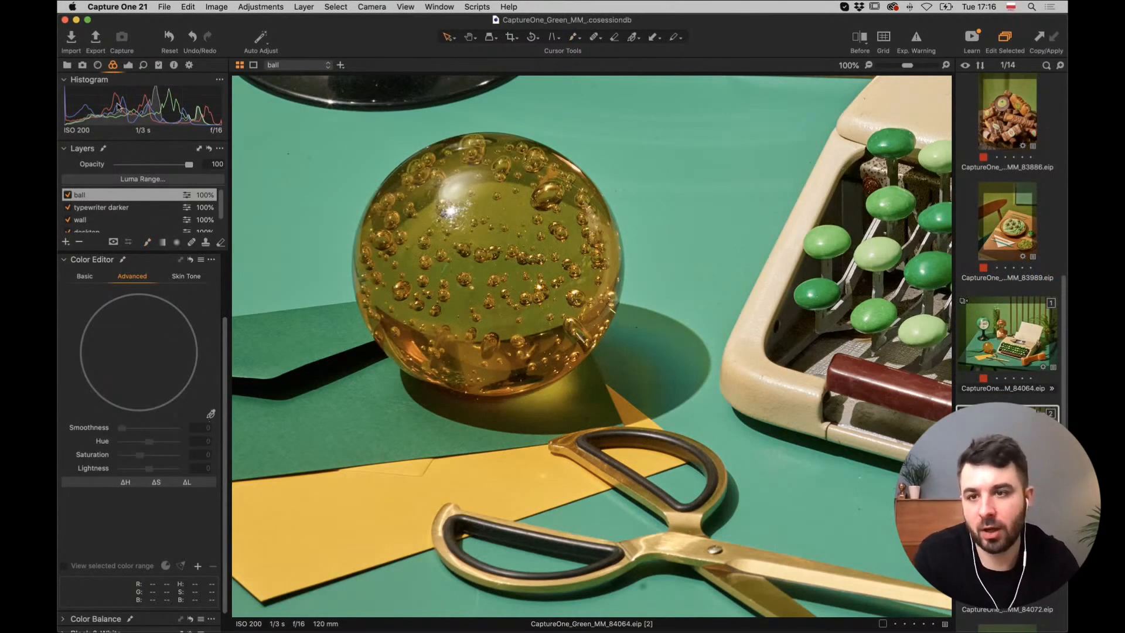
click(99, 65)
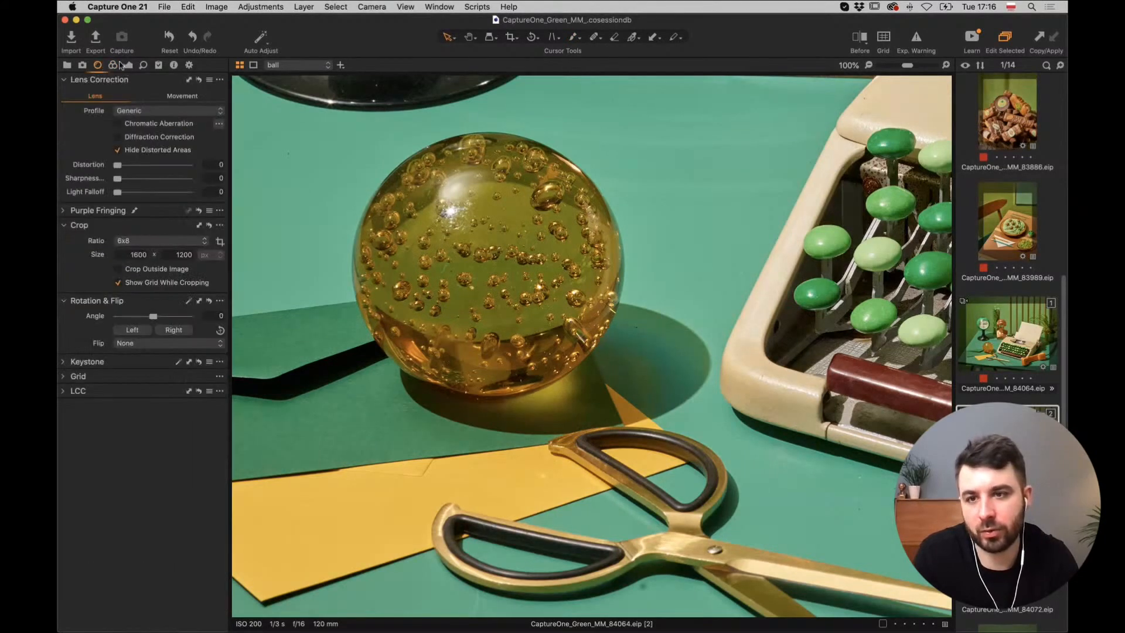
Push the ball layer's Color Balance 3-Way midtone wheel toward warm orange.
click(113, 65)
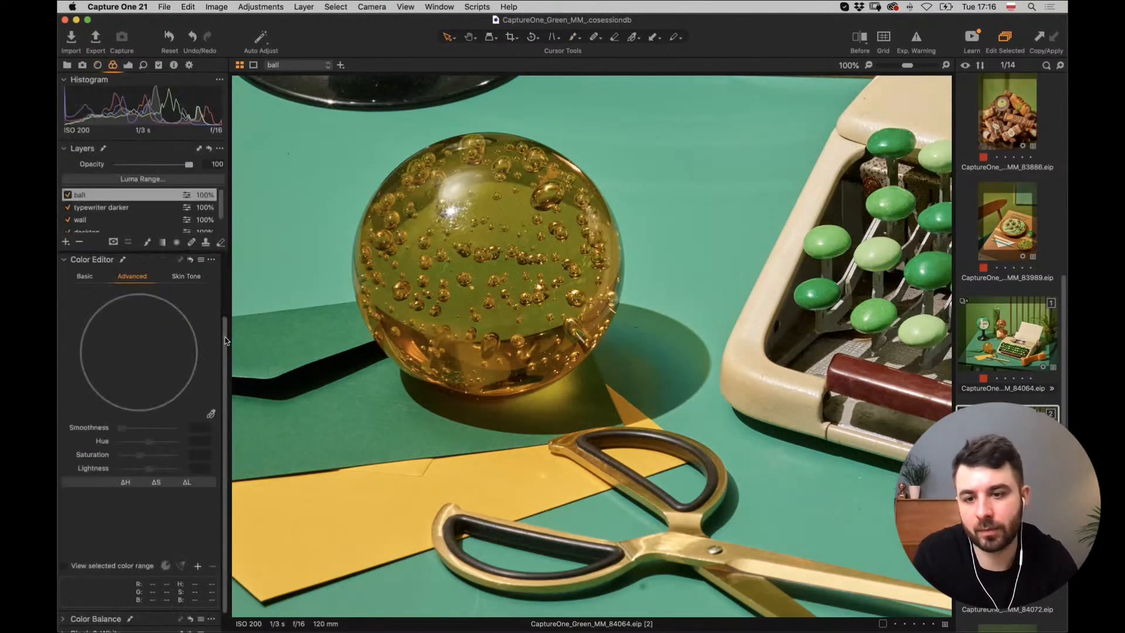
drag(225, 336, 220, 264)
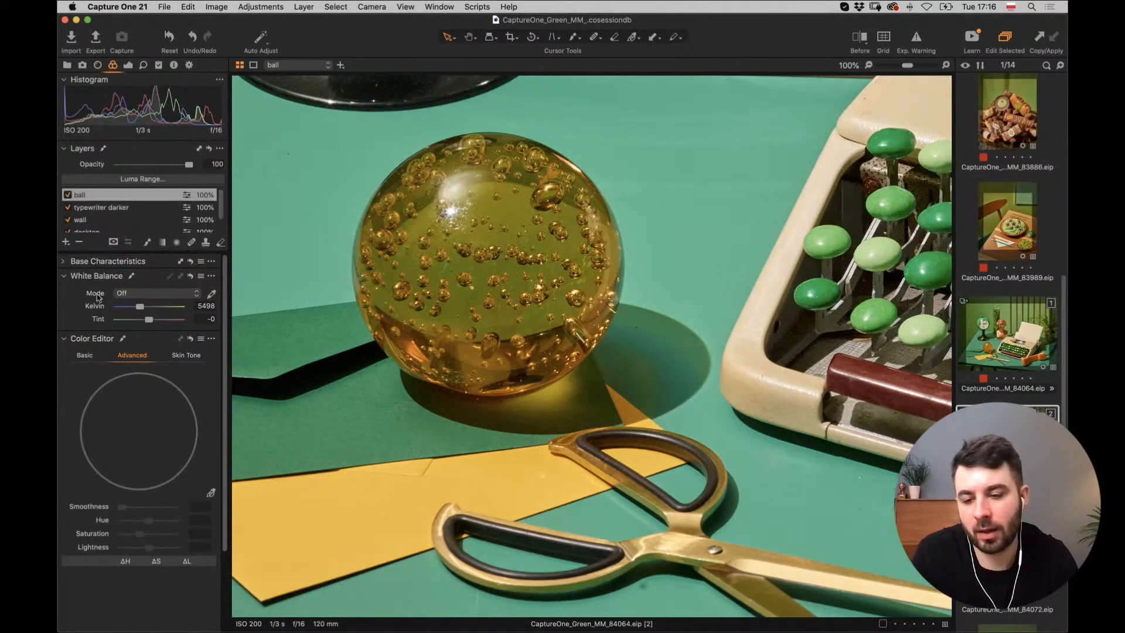
click(64, 339)
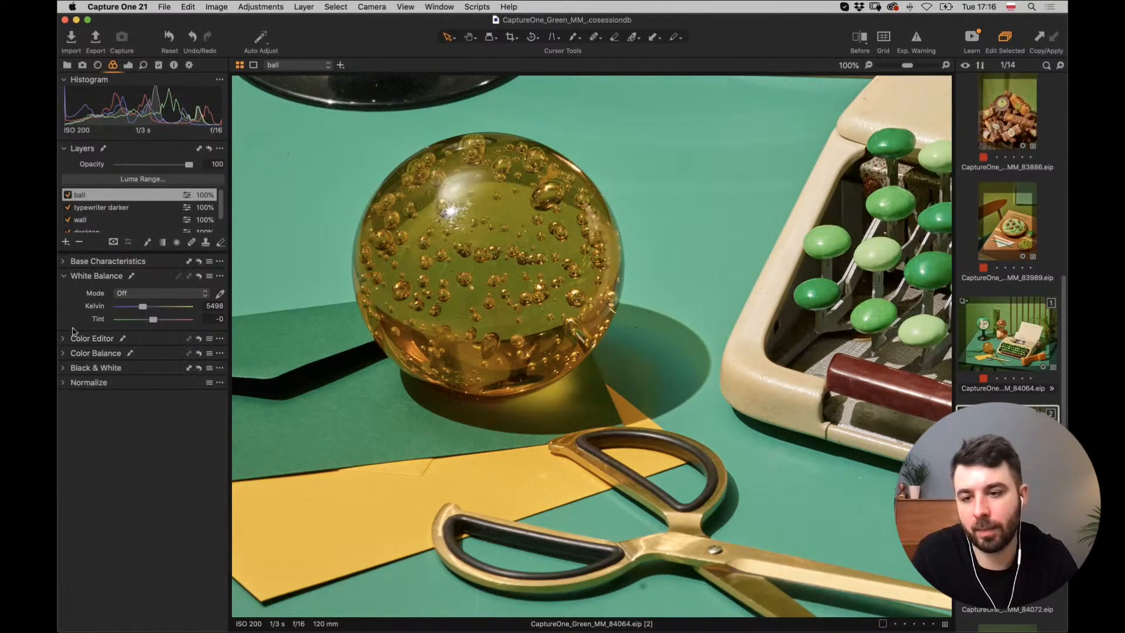
click(64, 353)
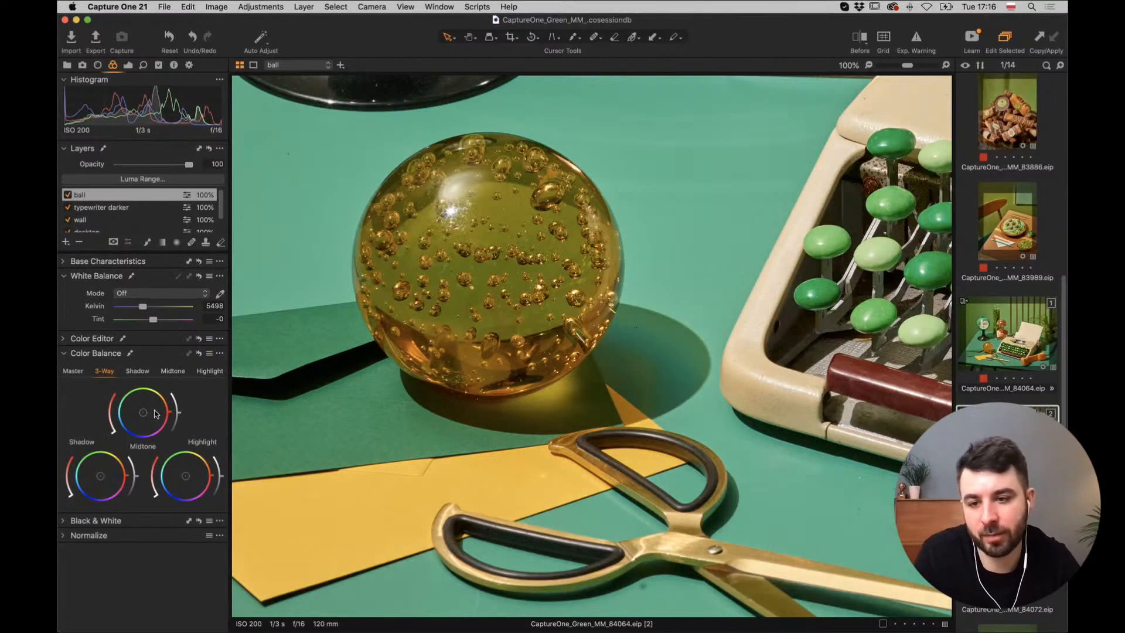
drag(157, 414, 157, 409)
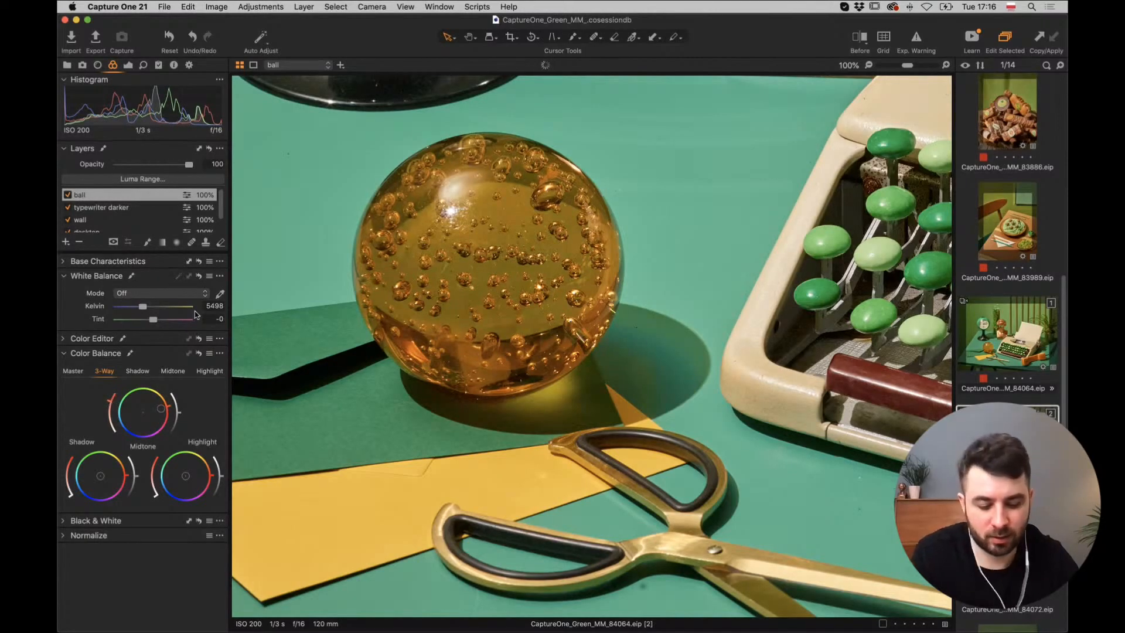
key(super+0)
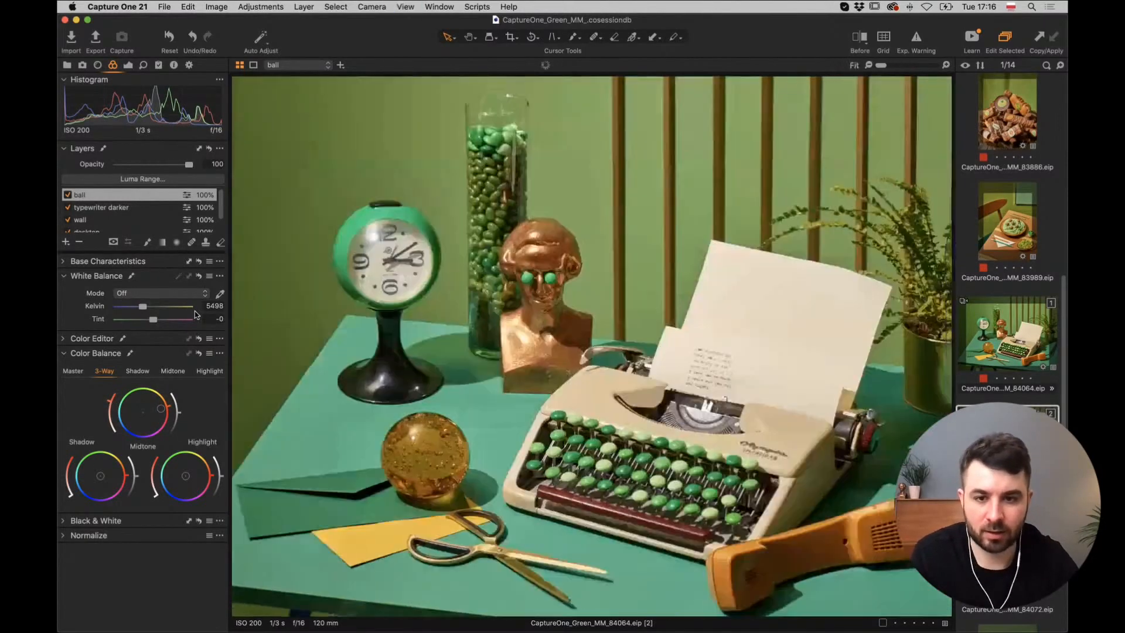
click(67, 196)
click(67, 195)
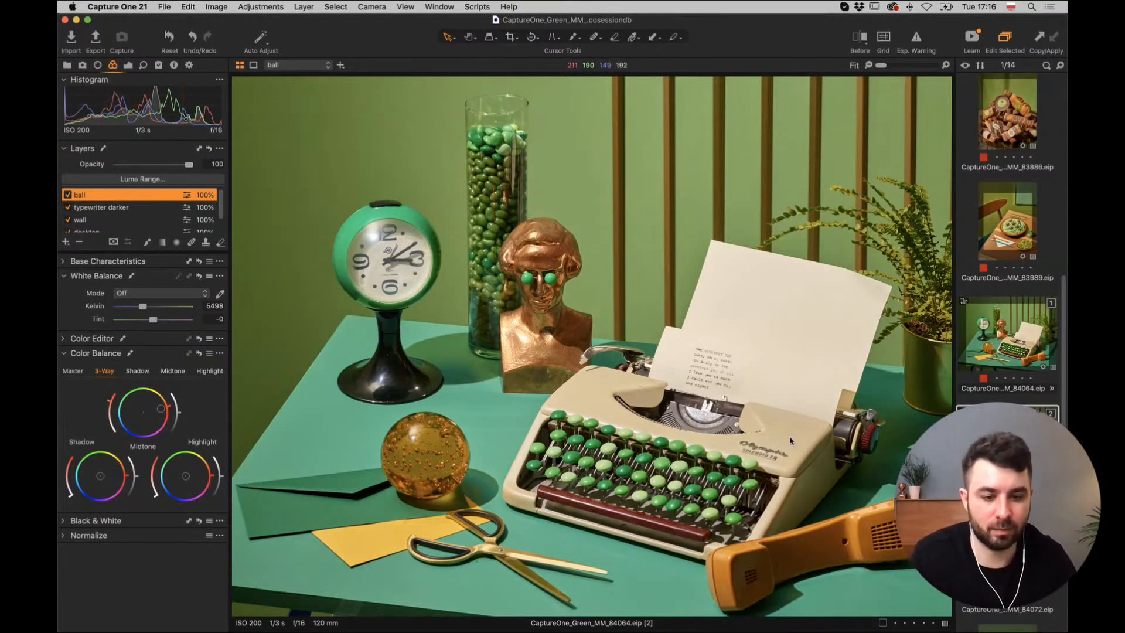
key(super+equal)
key(super+equal)
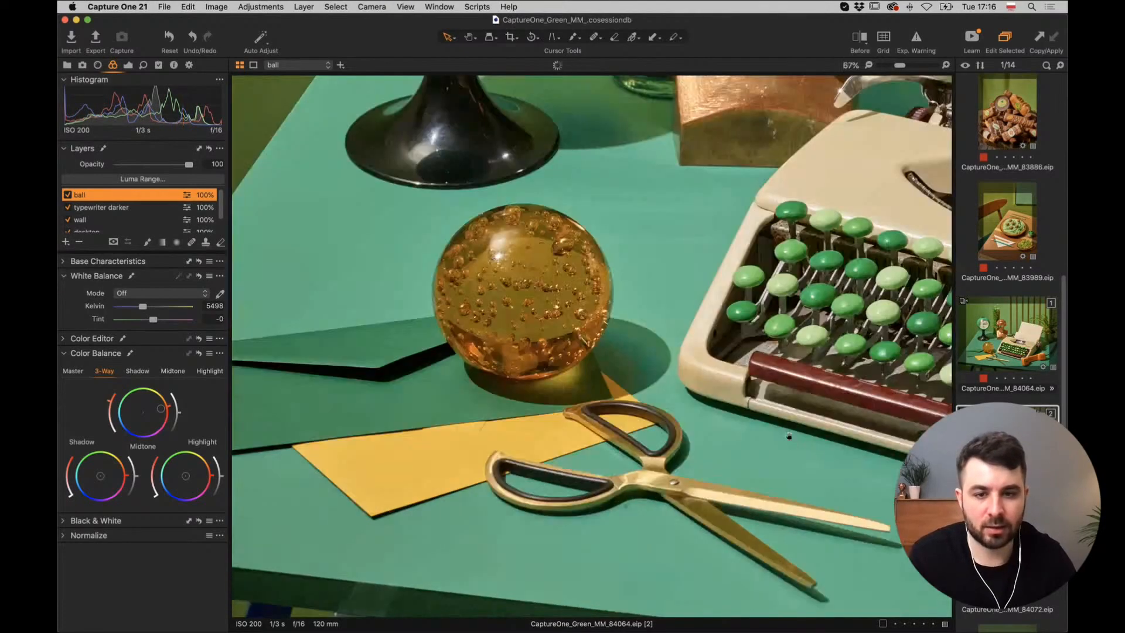
drag(833, 399, 456, 261)
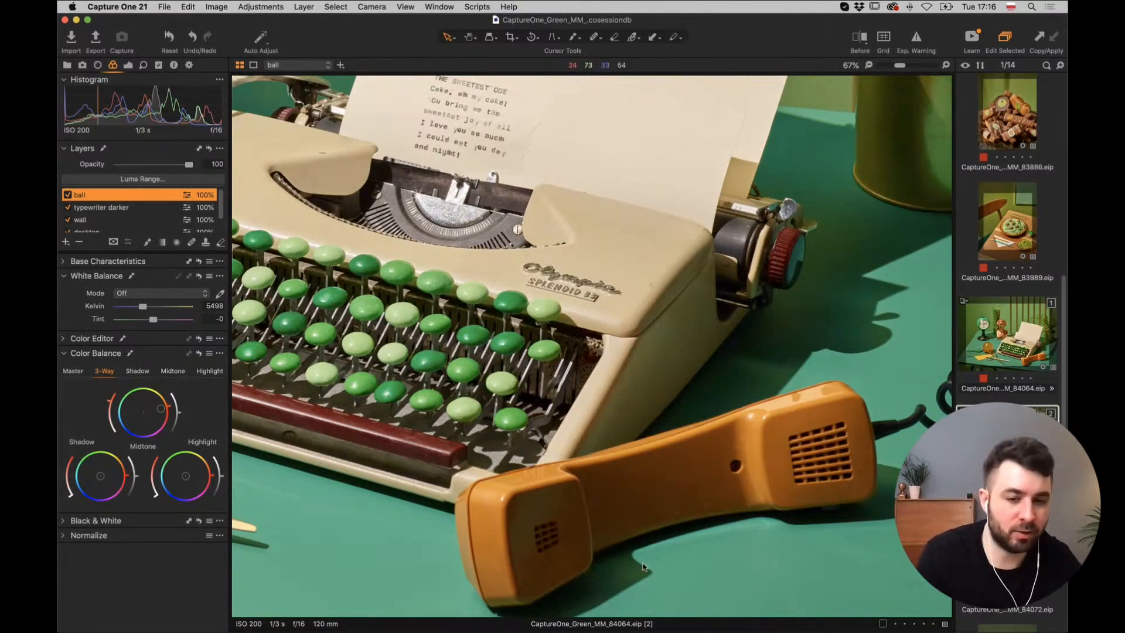
scroll(521, 328, up, 4)
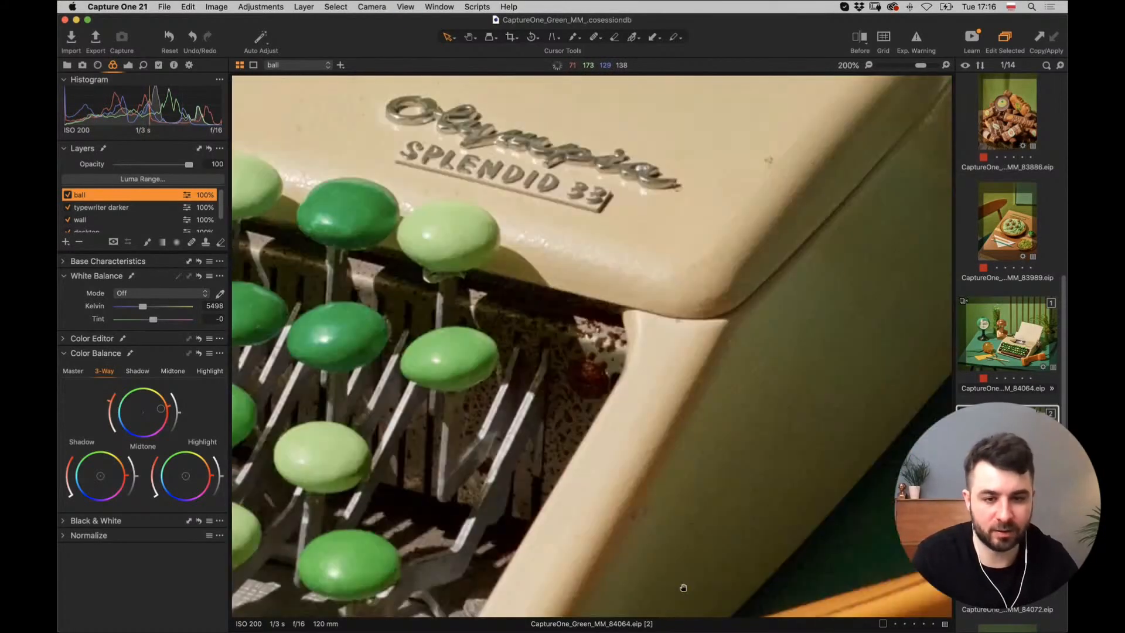
scroll(491, 349, down, 2)
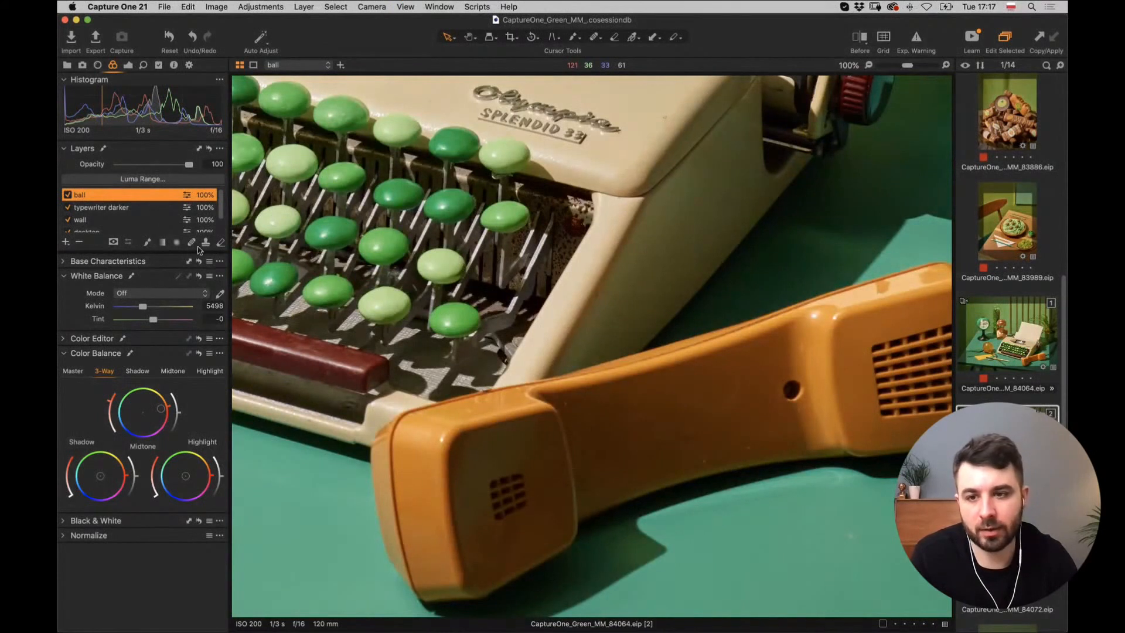
Add a new adjustment layer named 'telephone'.
click(67, 242)
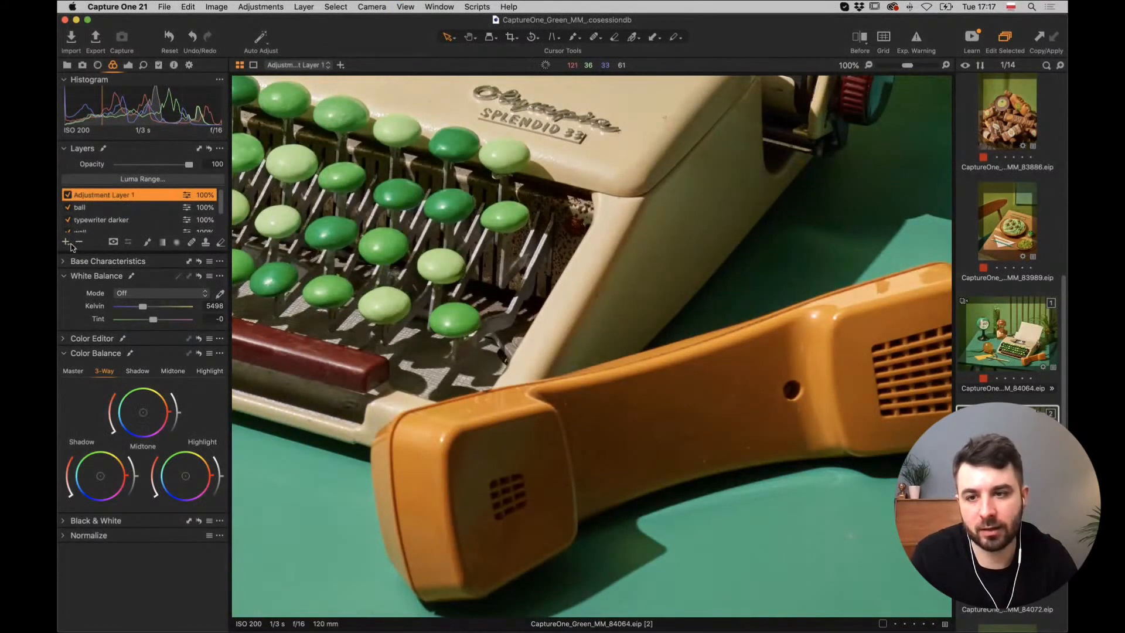
double_click(100, 199)
text(tele)
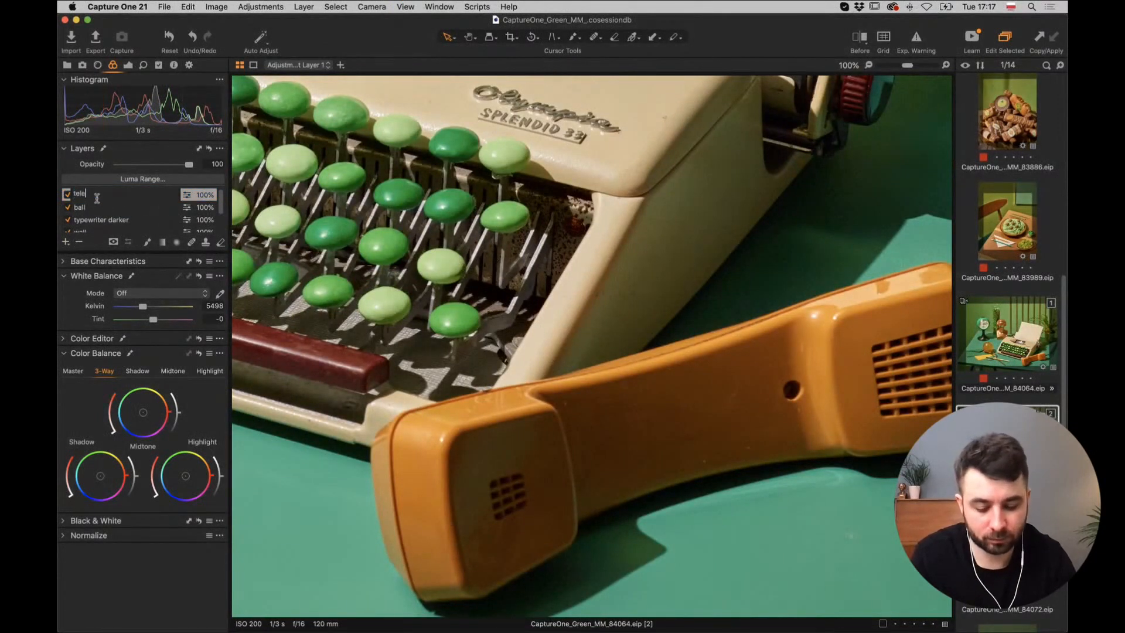
text(phone)
key(Return)
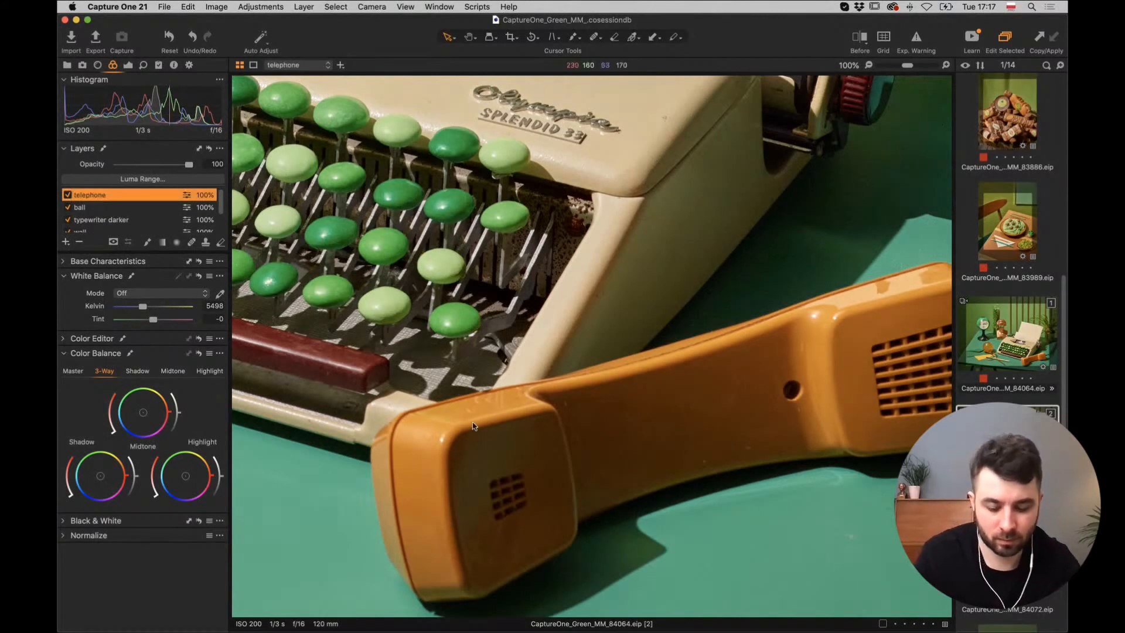
Shrink the Draw Mask brush, set hardness 70, and paint the mask over the handset to its grille end.
key(b)
key(bracketleft)
key(bracketleft)
key(bracketleft)
key(bracketleft)
key(bracketleft)
key(bracketleft)
key(bracketleft)
key(bracketleft)
key(bracketleft)
key(bracketleft)
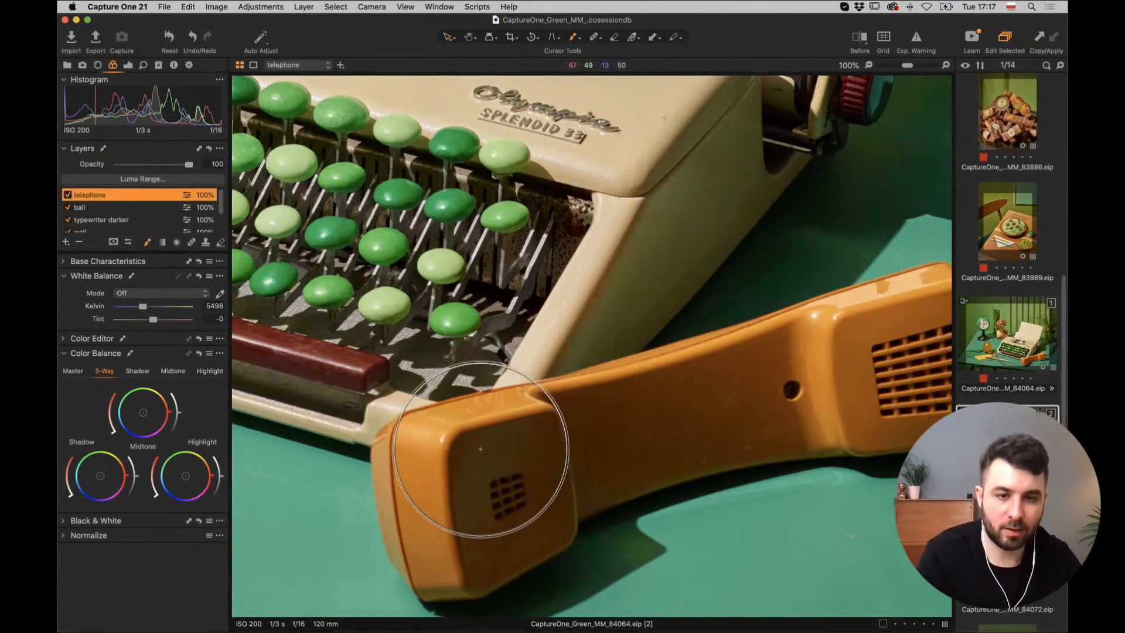
key(bracketleft)
key(bracketleft)
key(bracketleft)
key(bracketleft)
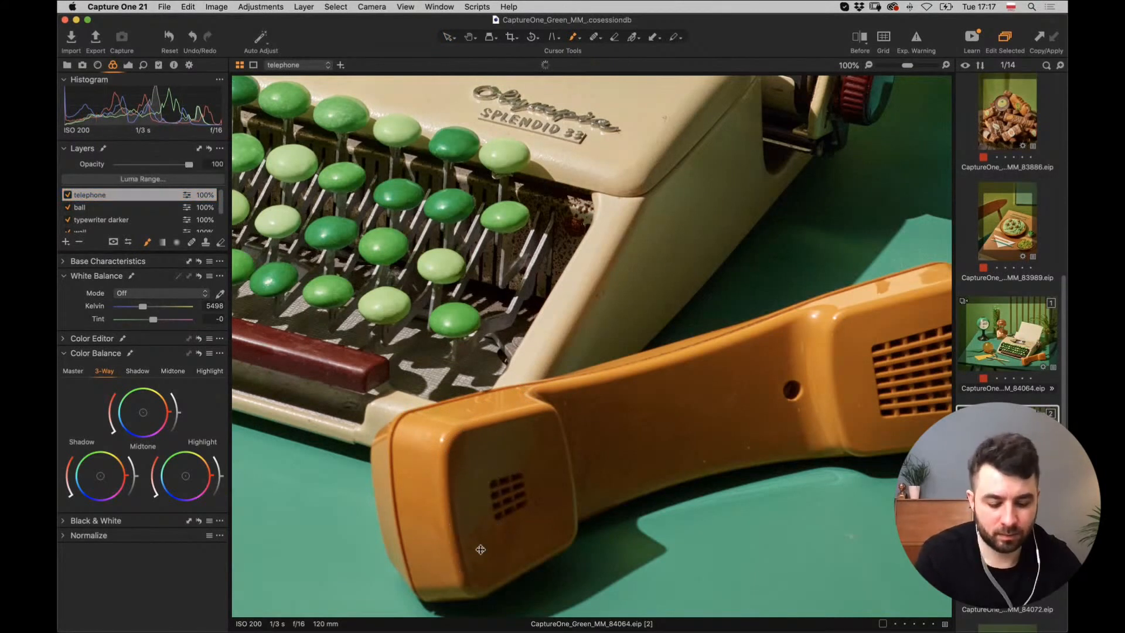
key(super+equal)
key(m)
key(super+minus)
key(super+minus)
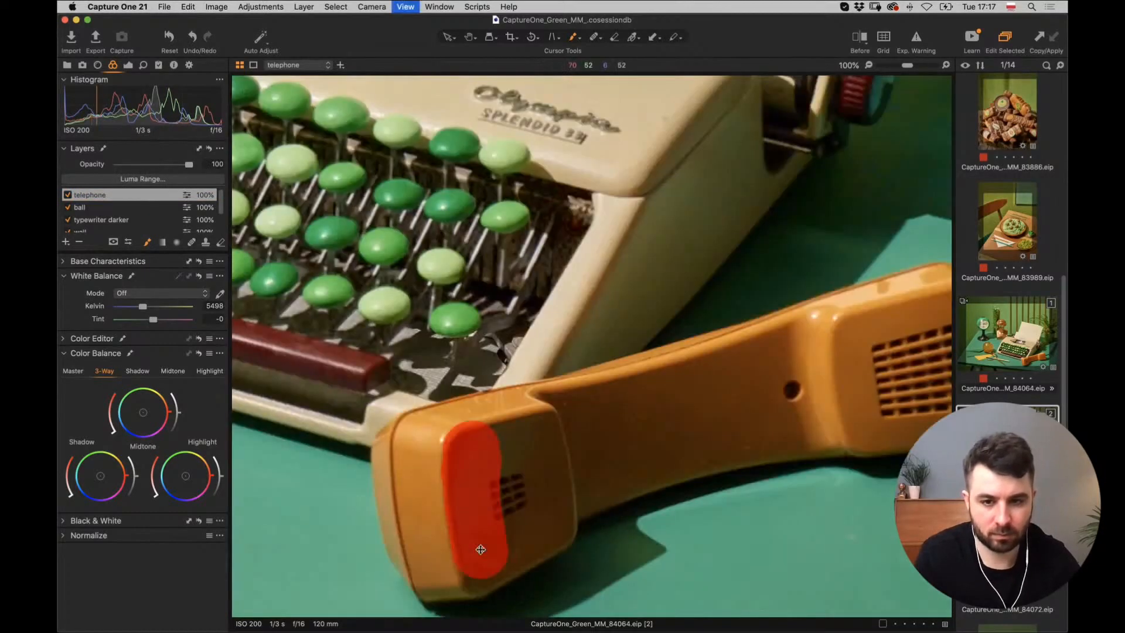
right_click(591, 375)
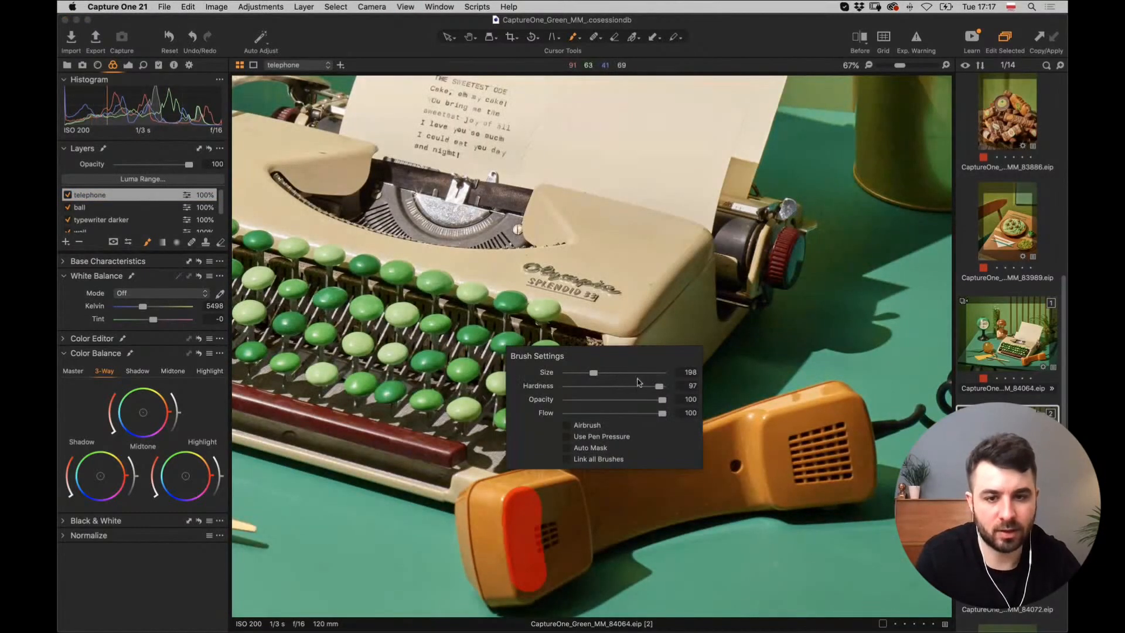
drag(639, 385, 633, 386)
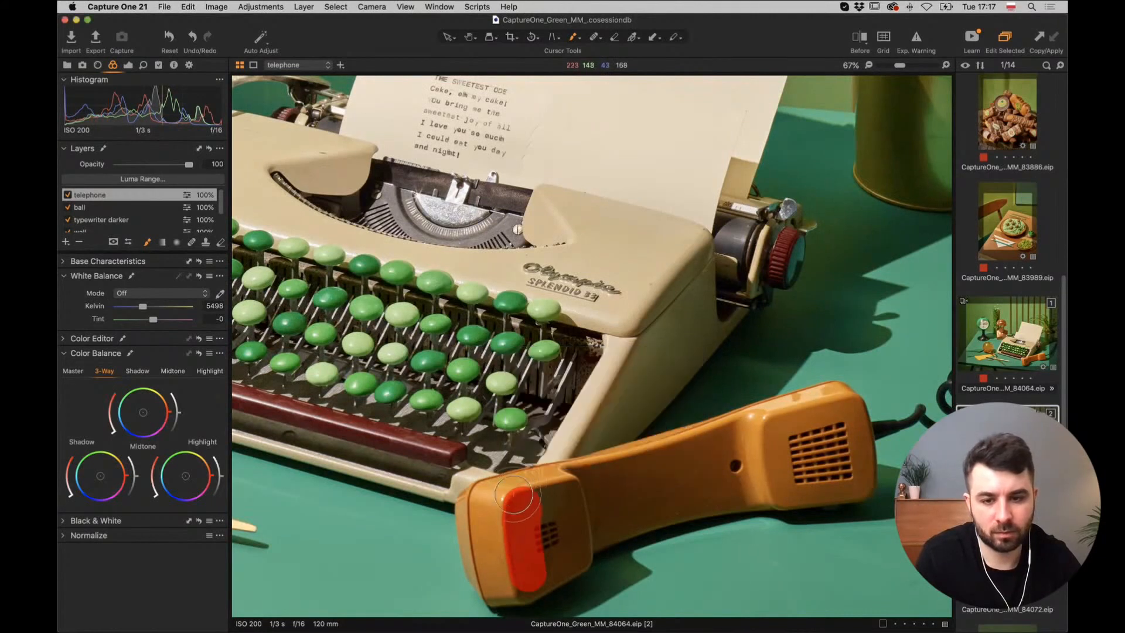
mouse_move(514, 509)
mouse_down()
mouse_move(491, 519)
mouse_move(522, 586)
mouse_move(579, 542)
mouse_move(580, 527)
mouse_move(538, 543)
mouse_move(578, 487)
mouse_move(790, 422)
mouse_move(847, 419)
mouse_move(857, 471)
mouse_move(848, 482)
mouse_move(764, 486)
mouse_move(779, 460)
mouse_move(641, 479)
mouse_move(582, 519)
mouse_up()
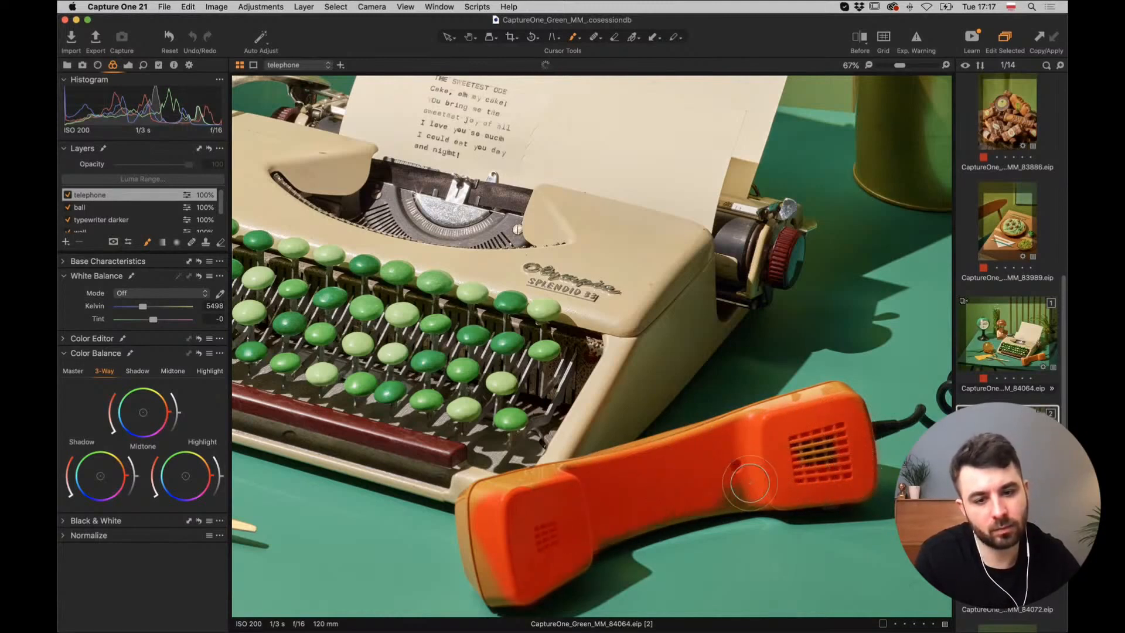
mouse_move(501, 576)
mouse_down()
mouse_move(490, 515)
mouse_move(491, 528)
mouse_move(499, 507)
mouse_move(561, 488)
mouse_up()
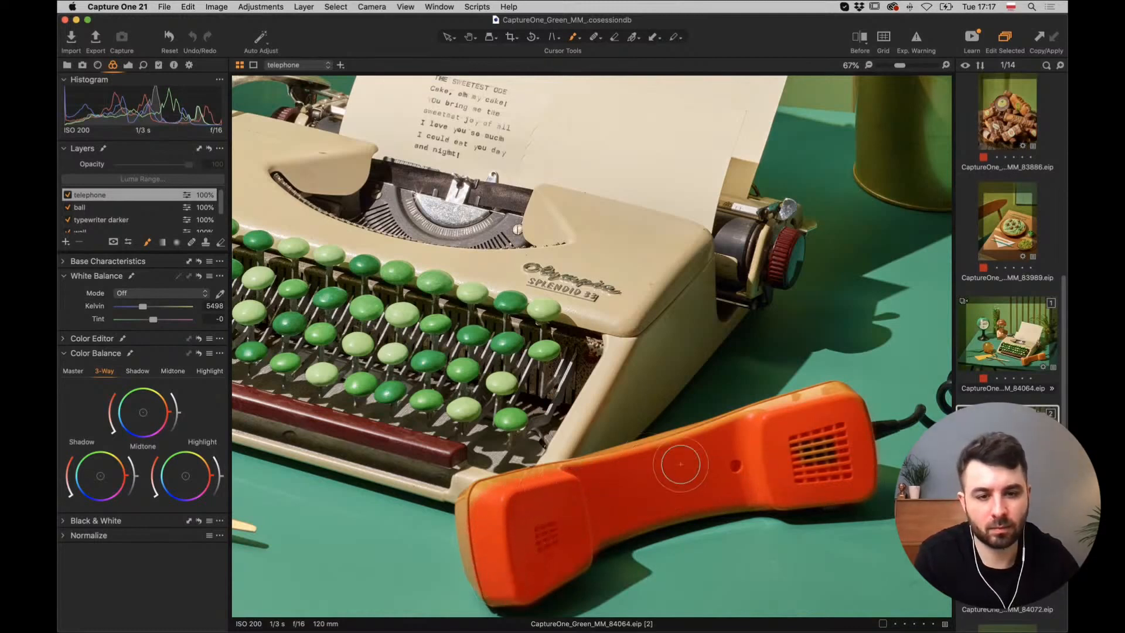
drag(828, 412, 832, 441)
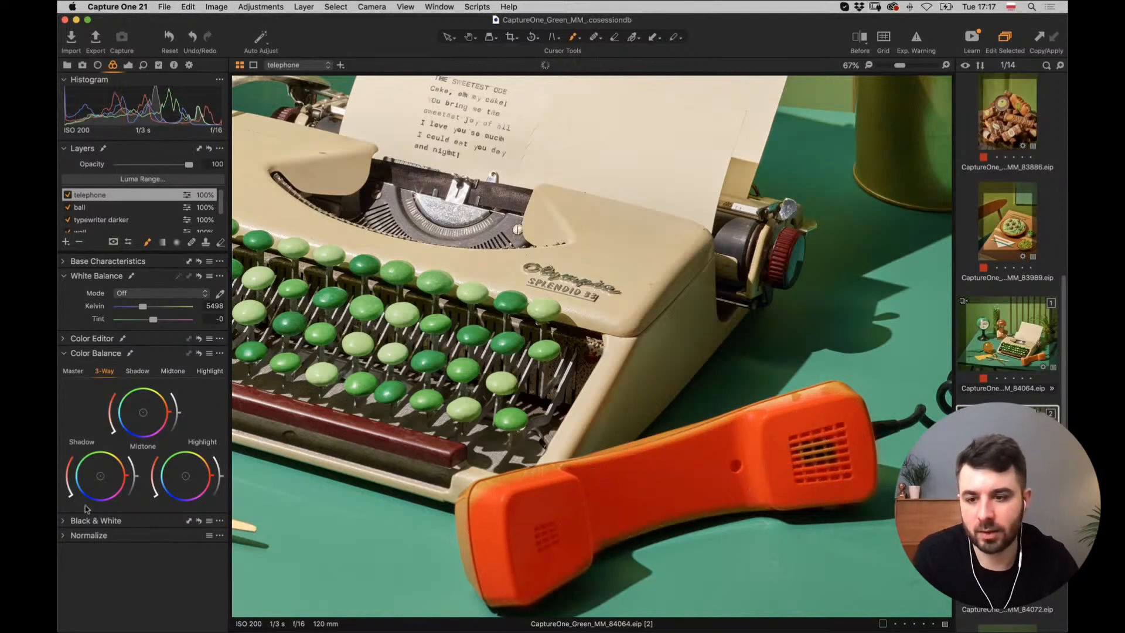
Sample the handset's orange in Color Editor and raise its saturation to 21.6 and lightness to 5.6.
key(m)
click(63, 340)
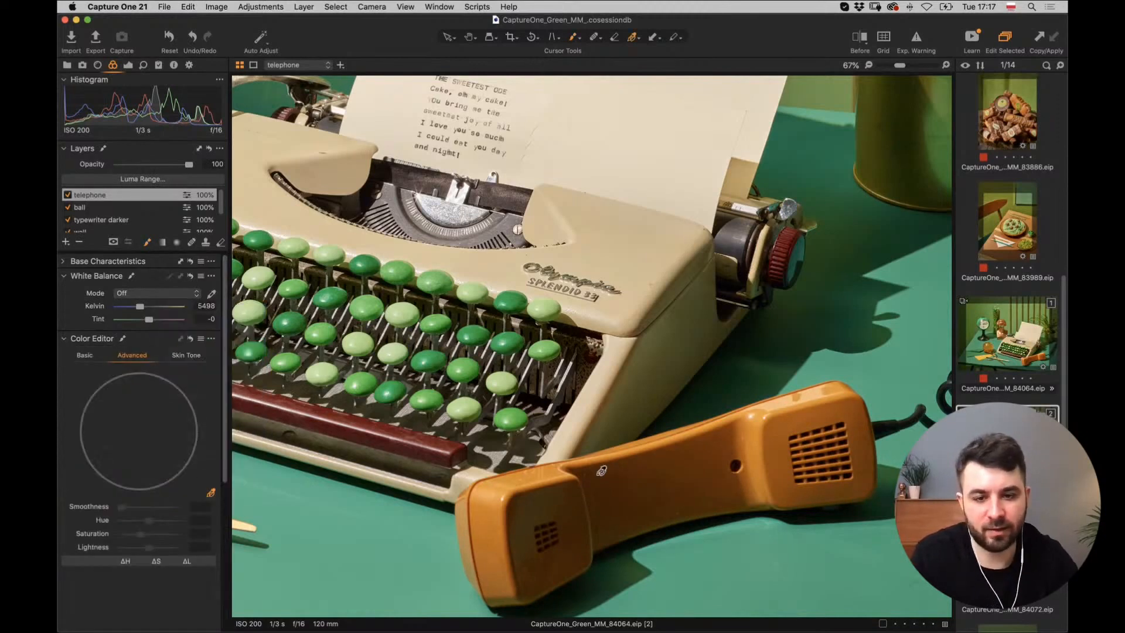
click(684, 456)
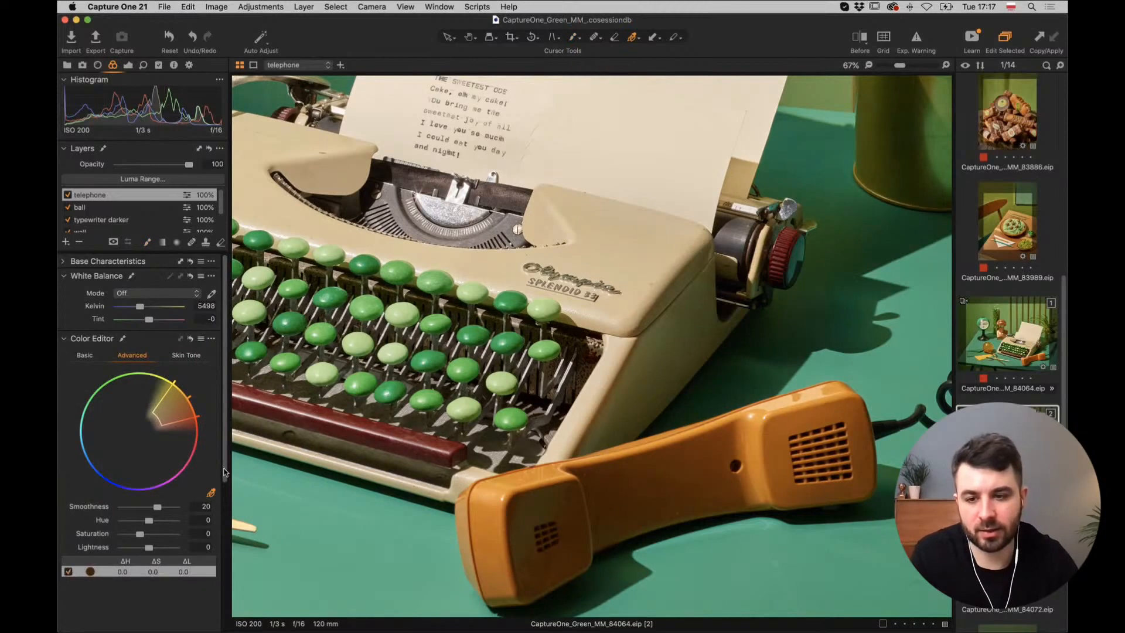
scroll(67, 551, down, 3)
click(66, 552)
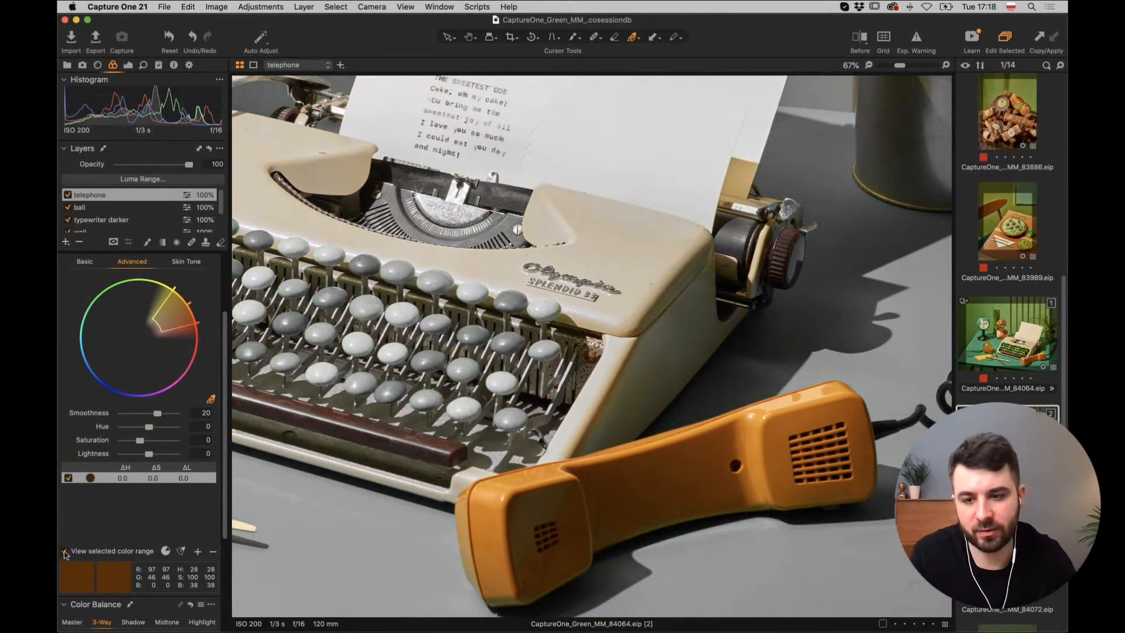
click(66, 551)
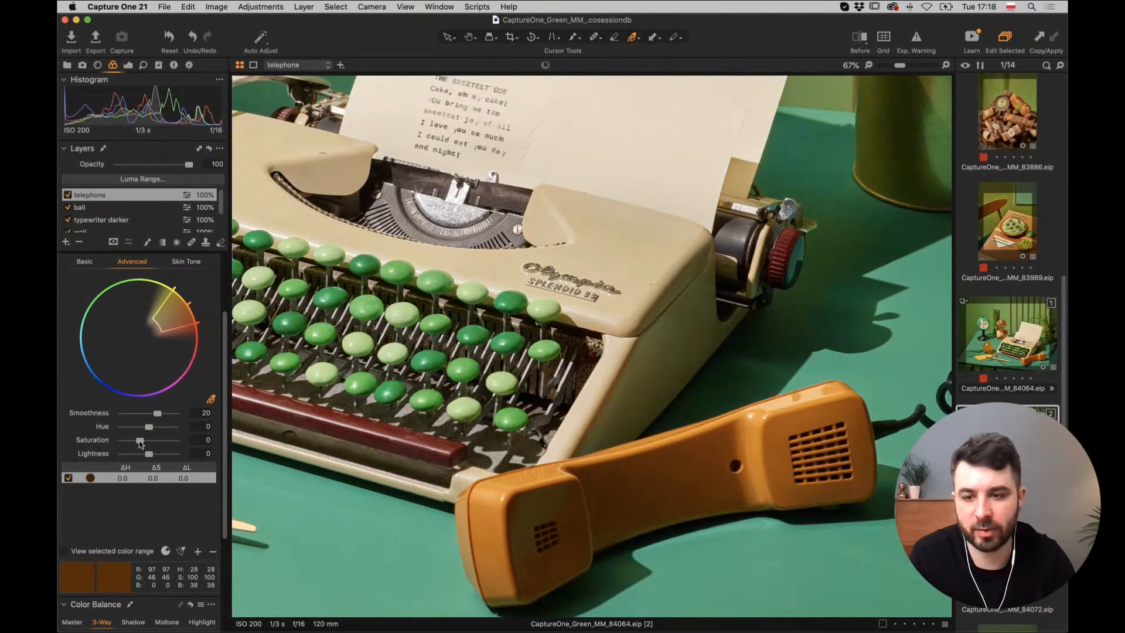
drag(141, 444, 144, 446)
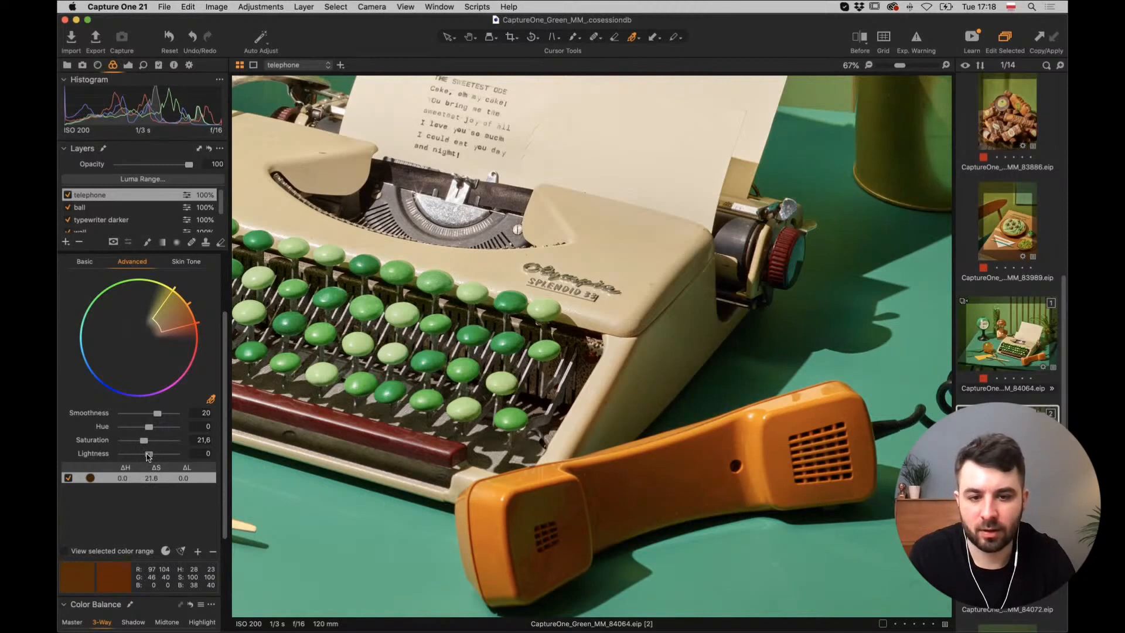
drag(148, 457, 151, 457)
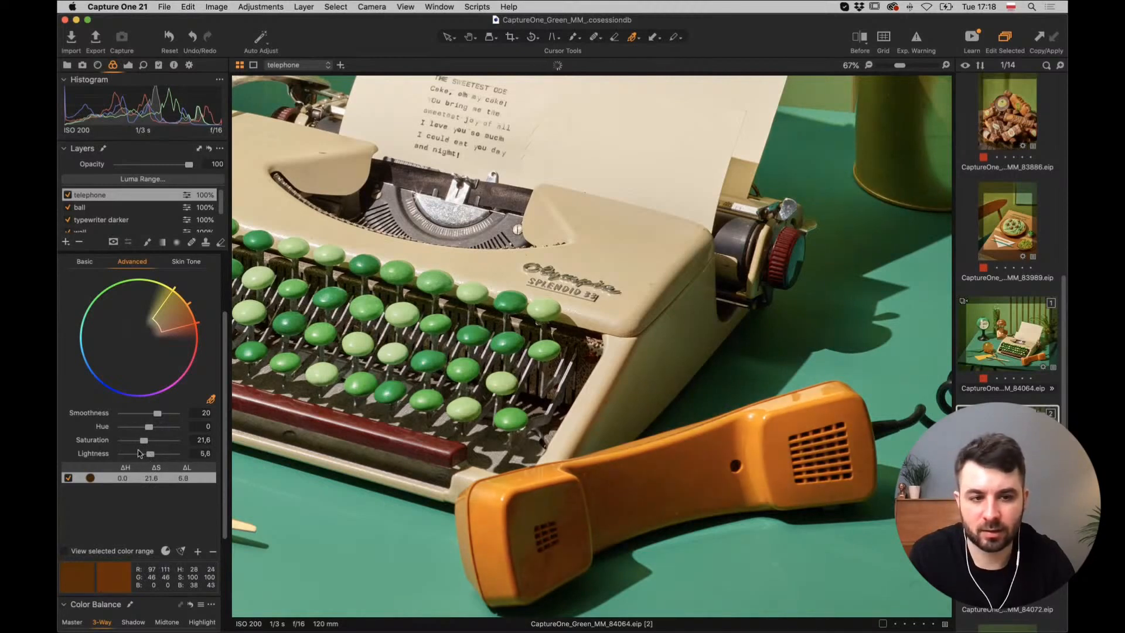
key(super+0)
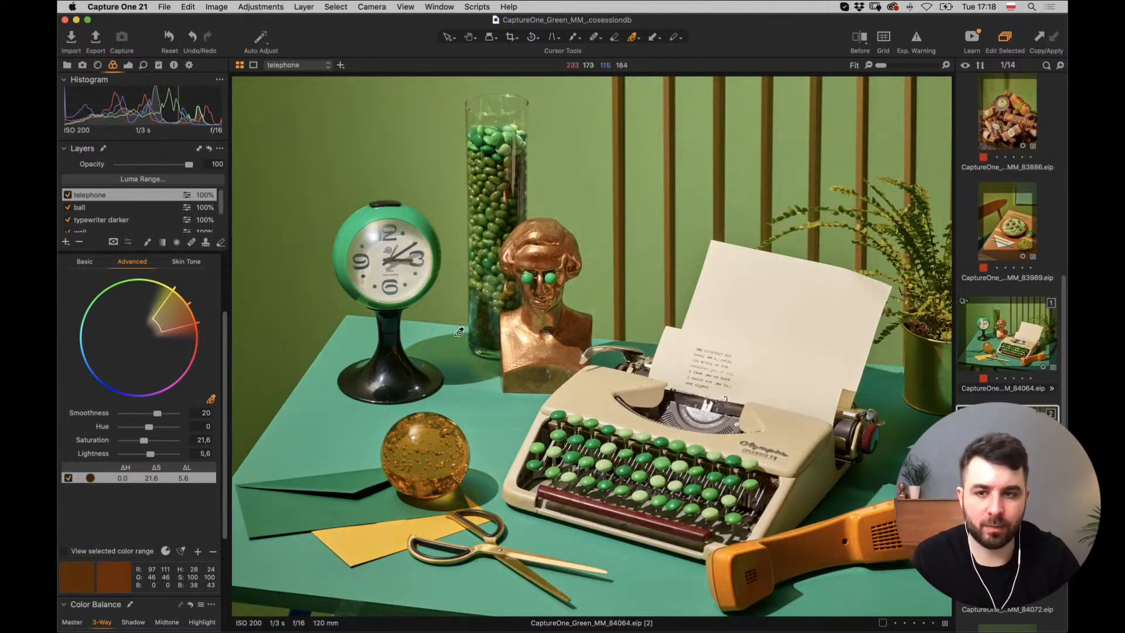
Add a new adjustment layer named 'typewriter'.
click(65, 243)
double_click(104, 198)
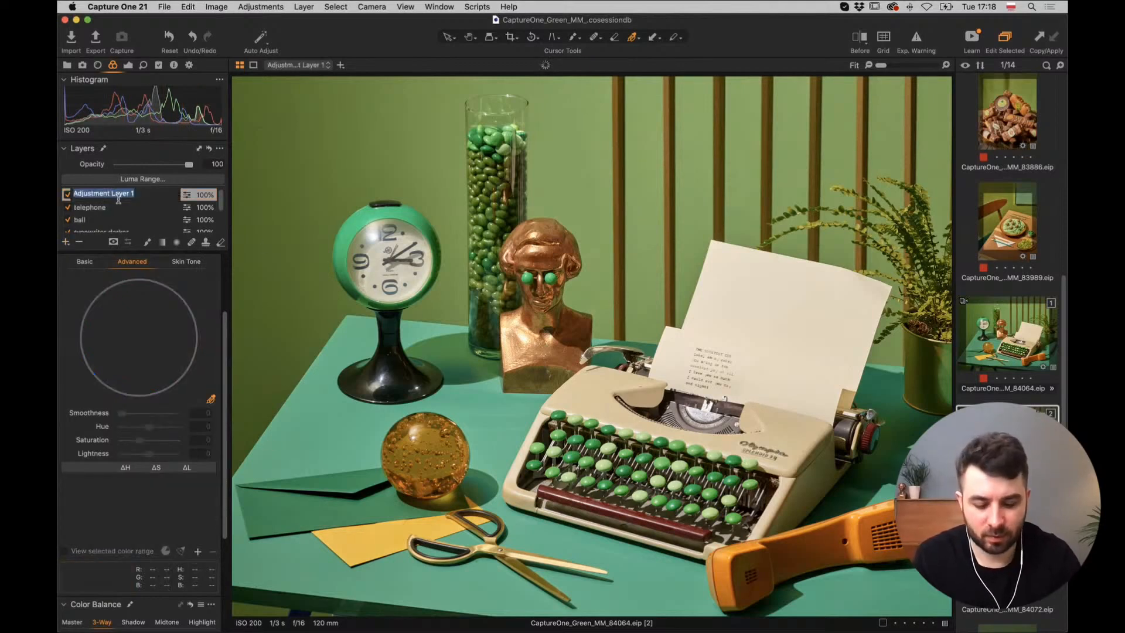
text(typewrite)
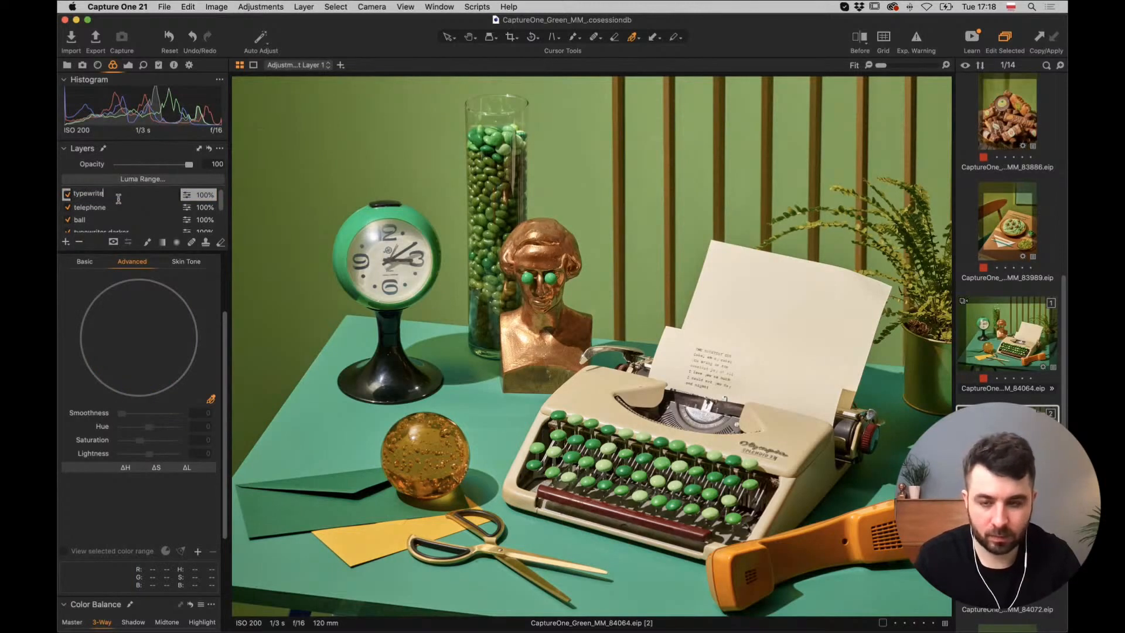
text(r)
key(Return)
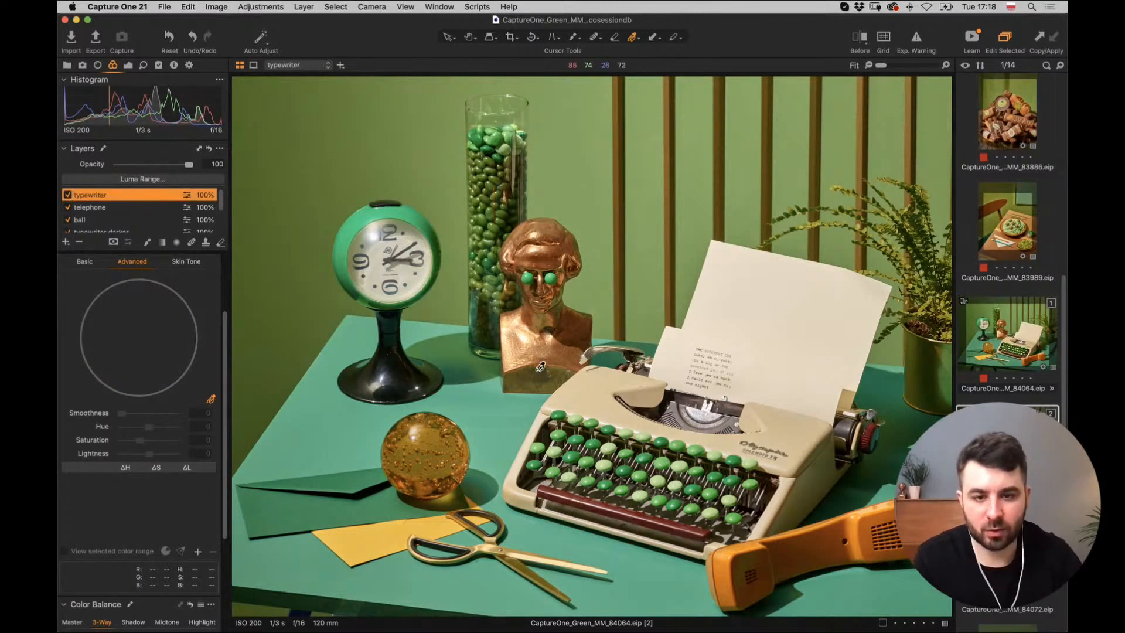
Sample the typewriter's cream colour, set its lightness to -65.4, and toggle the layer to compare.
click(588, 388)
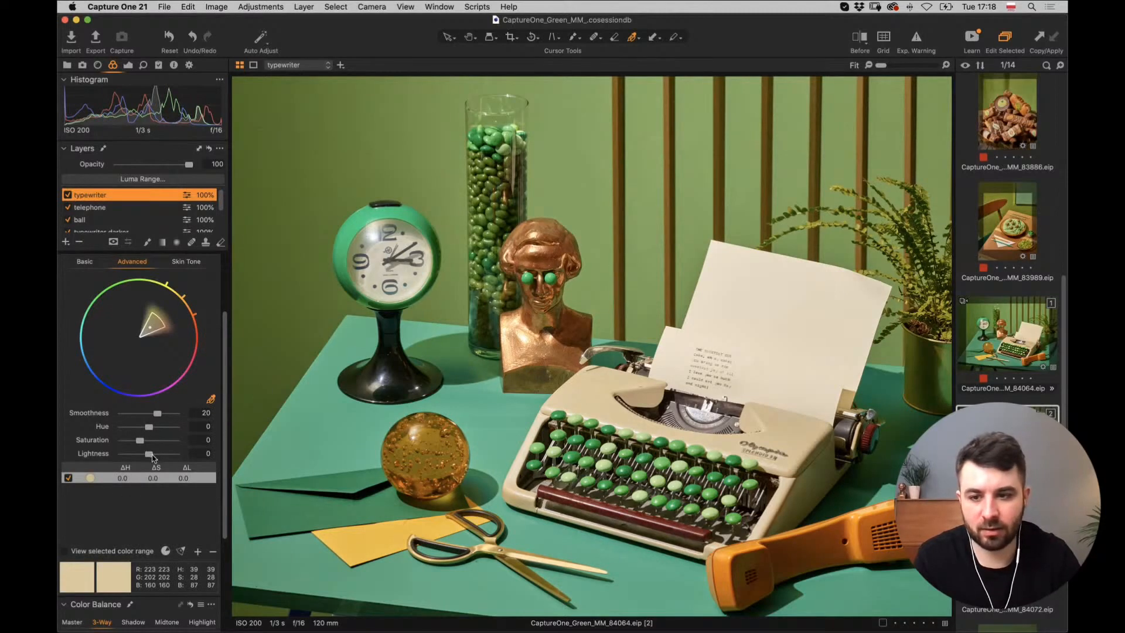
drag(147, 457, 132, 452)
click(69, 195)
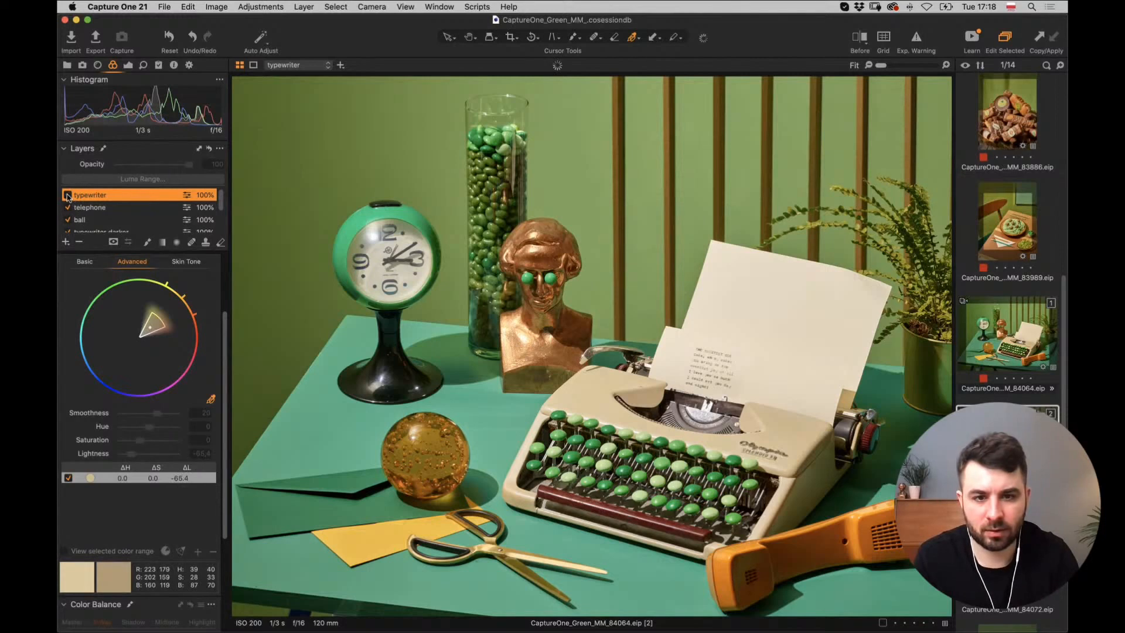
click(67, 195)
click(67, 195)
Tick the typewriter layer's checkbox so its -65.4 lightness darkening shows again.
click(67, 195)
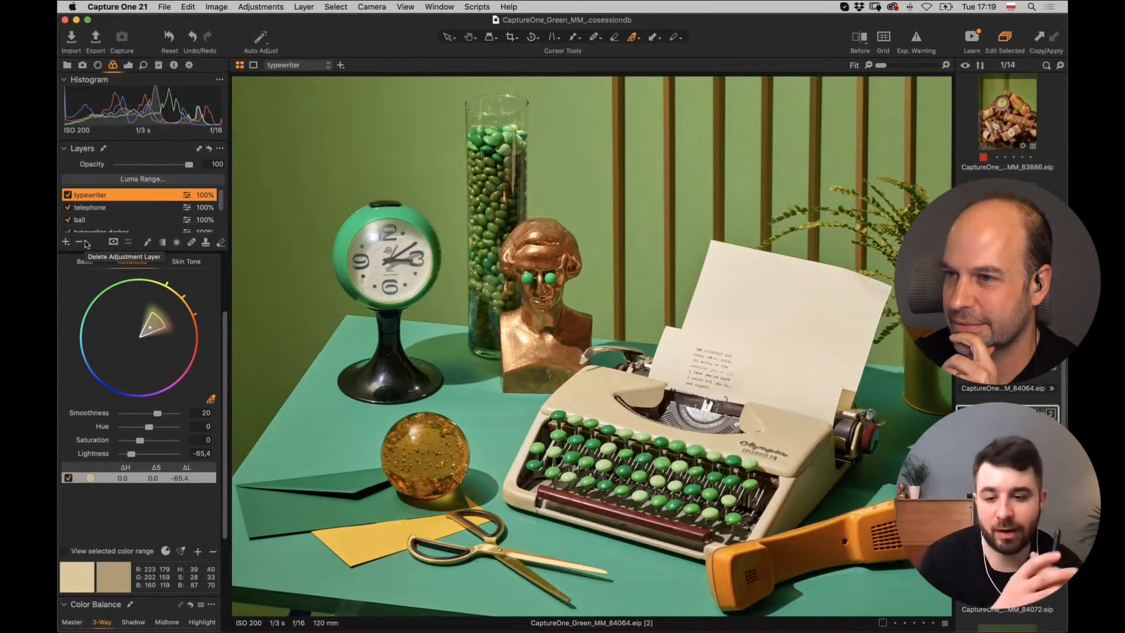
Zoom to 50% and 100%, pan across the typewriter to the bust and jar, then fit the view.
key(super+plus)
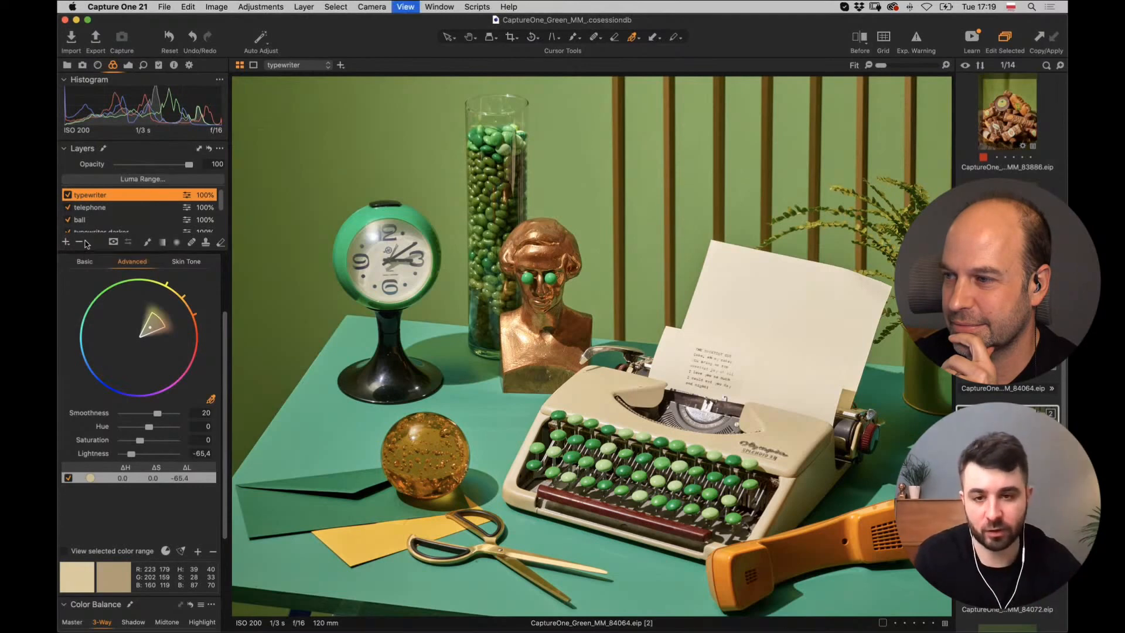
drag(395, 279, 484, 292)
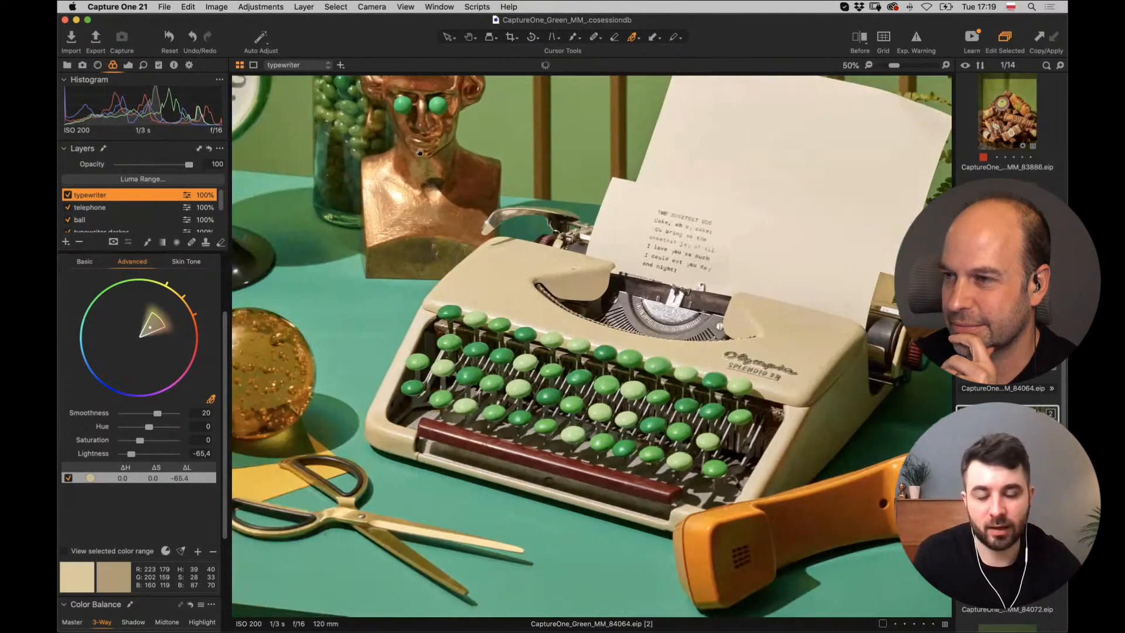
scroll(484, 291, up, 10)
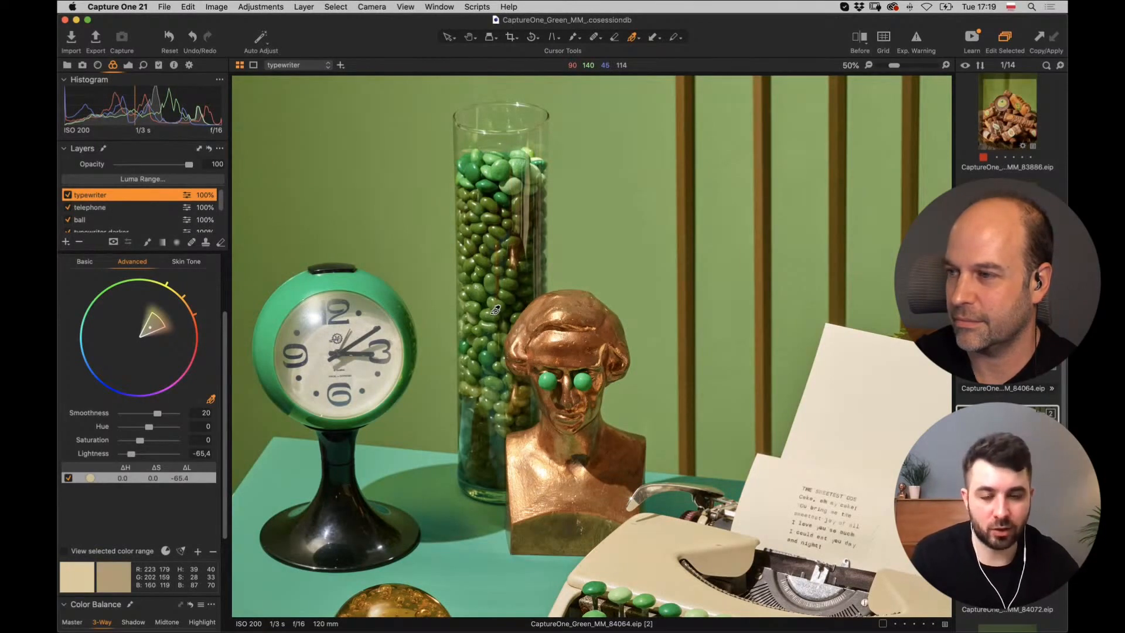
key(super+plus)
key(super+plus)
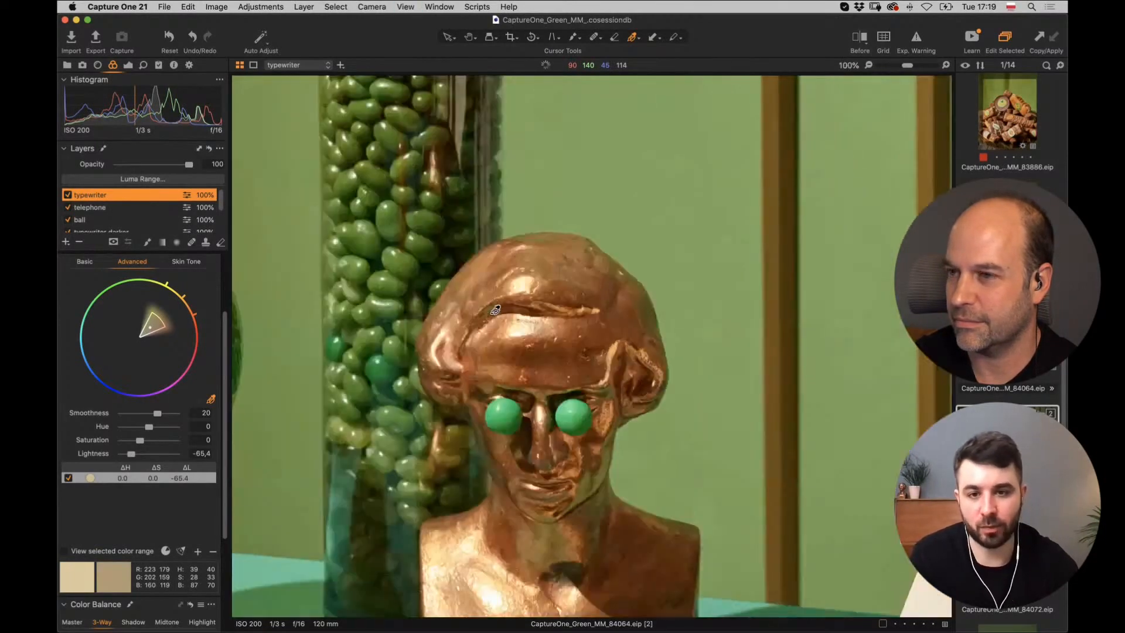
drag(377, 124, 478, 315)
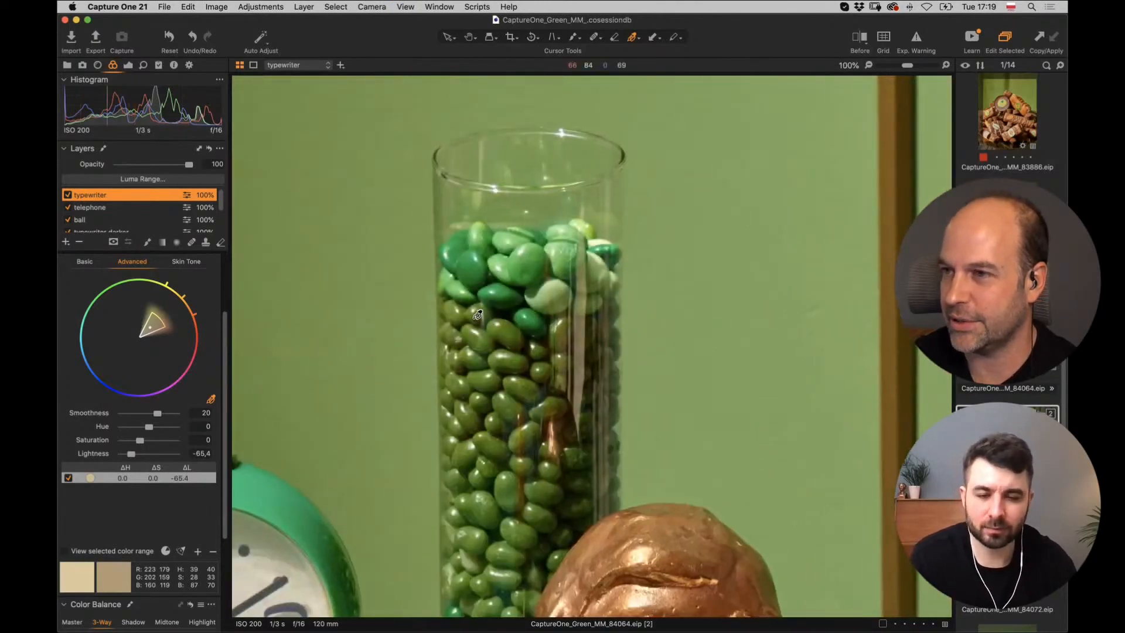
key(super+0)
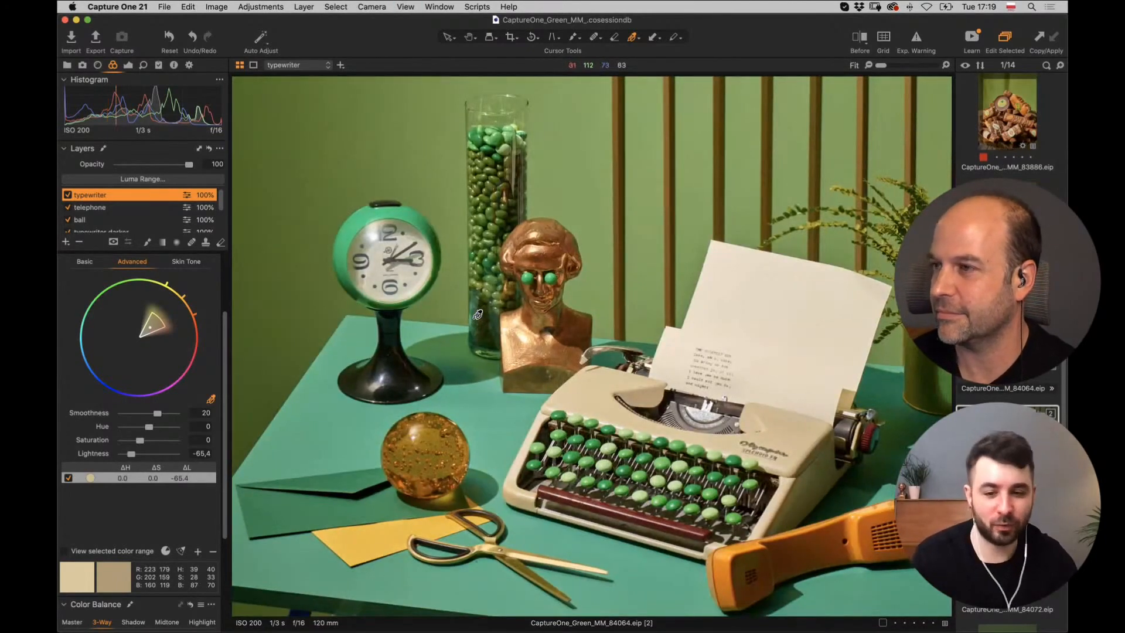
Magnify the jelly beans in the glass jar and switch to a smaller mask brush.
key(super+alt+0)
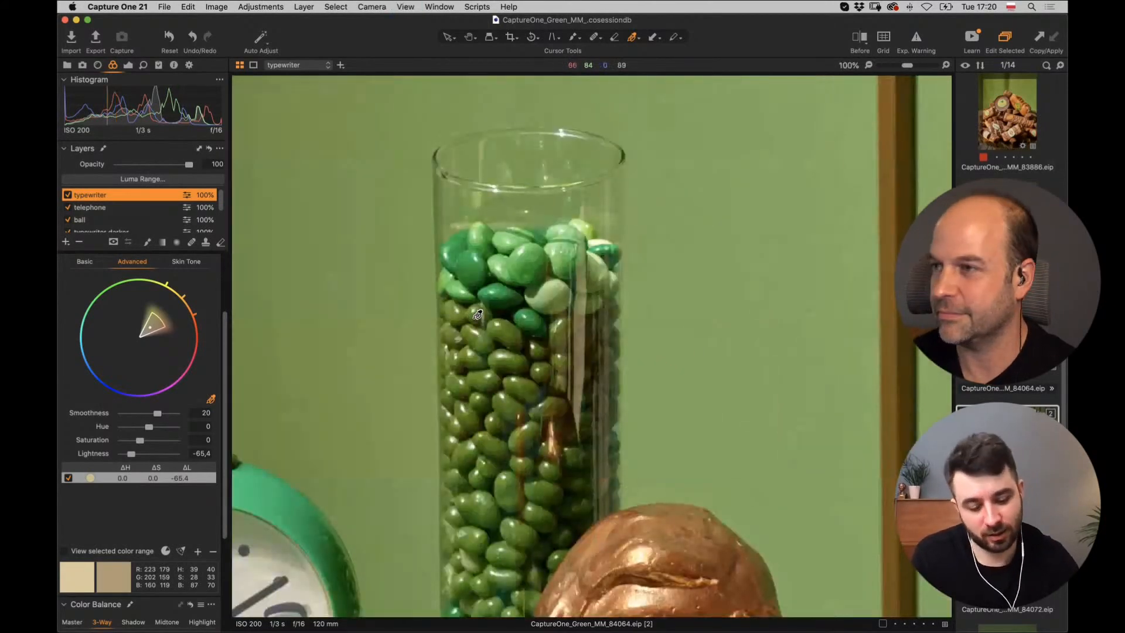
key(super+plus)
drag(436, 146, 518, 221)
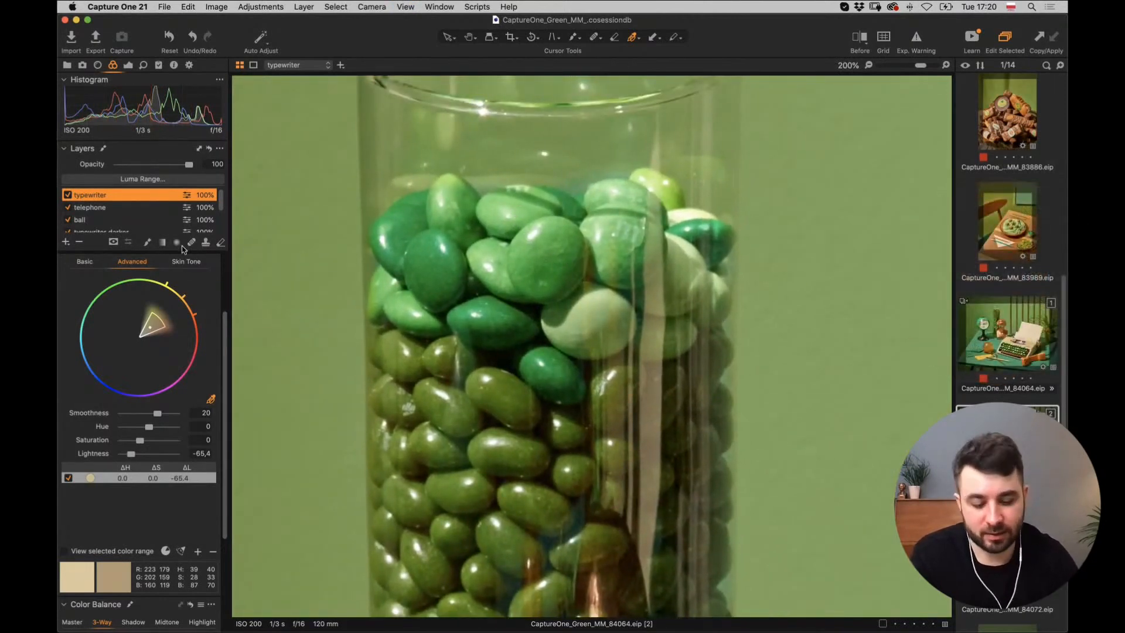
key(super+0)
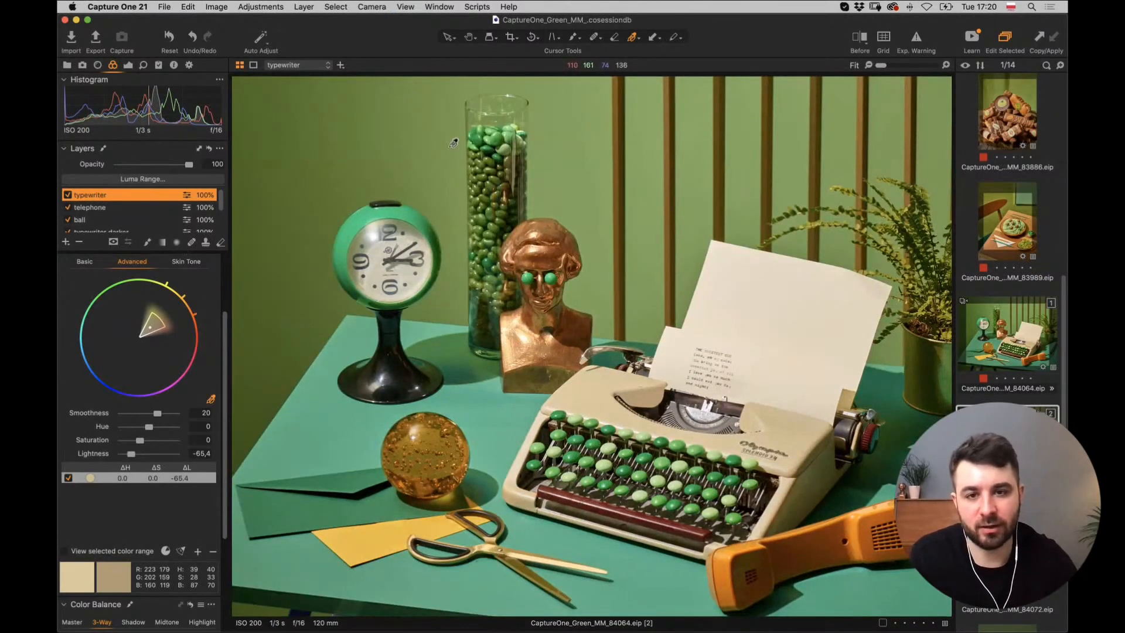
key(super+plus)
key(super+plus)
key(super+plus)
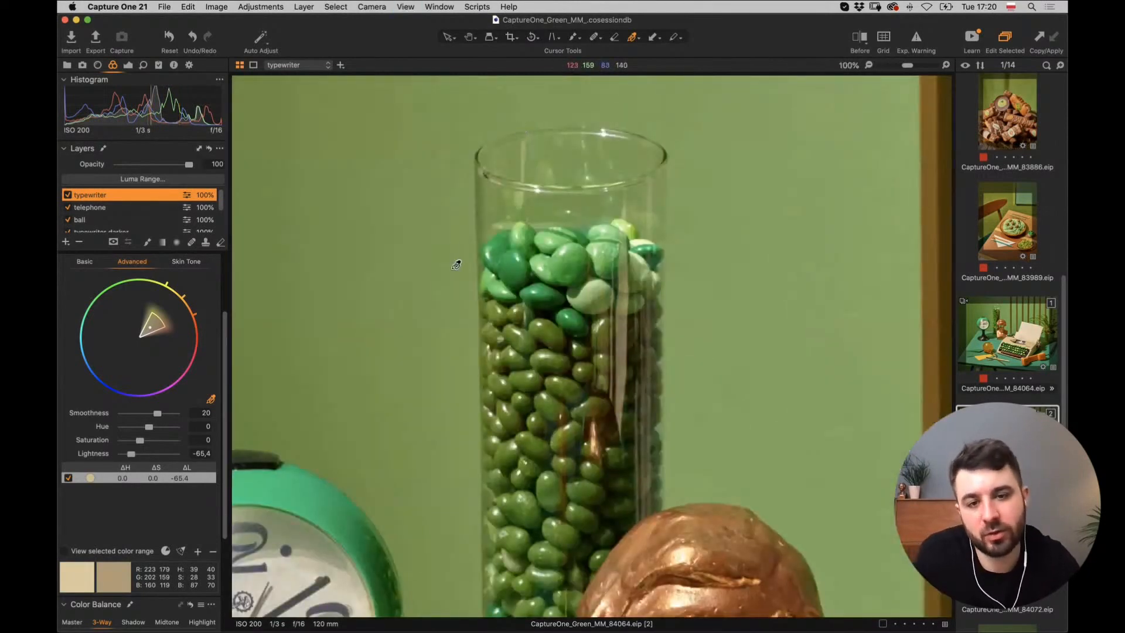
scroll(460, 267, right, 3)
key(super+plus)
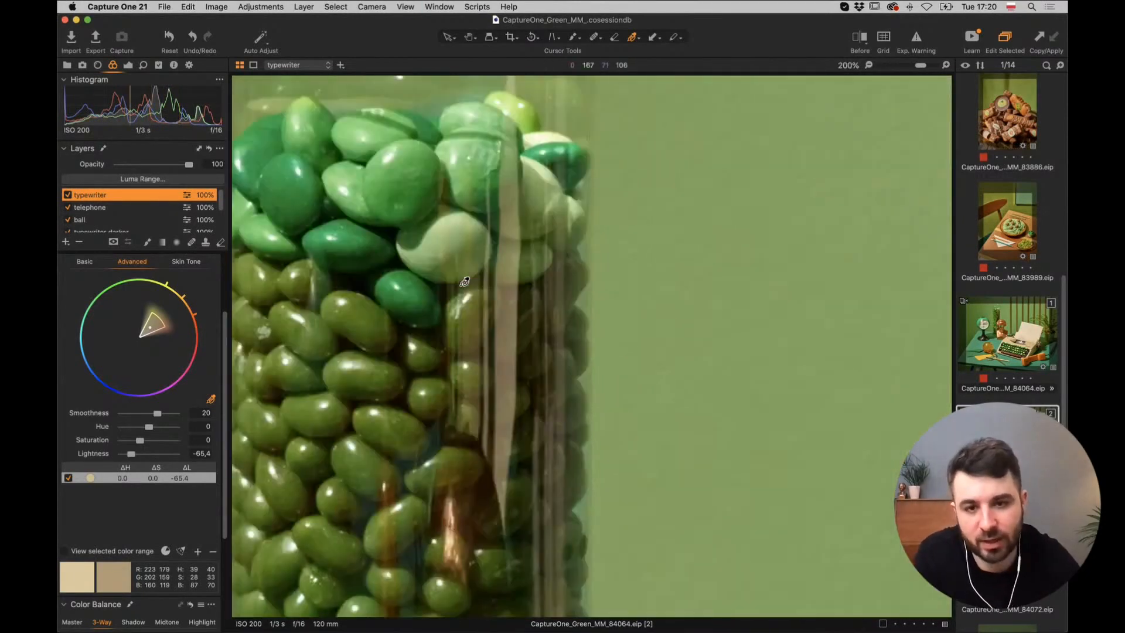
scroll(436, 247, left, 5)
scroll(436, 248, up, 3)
key(b)
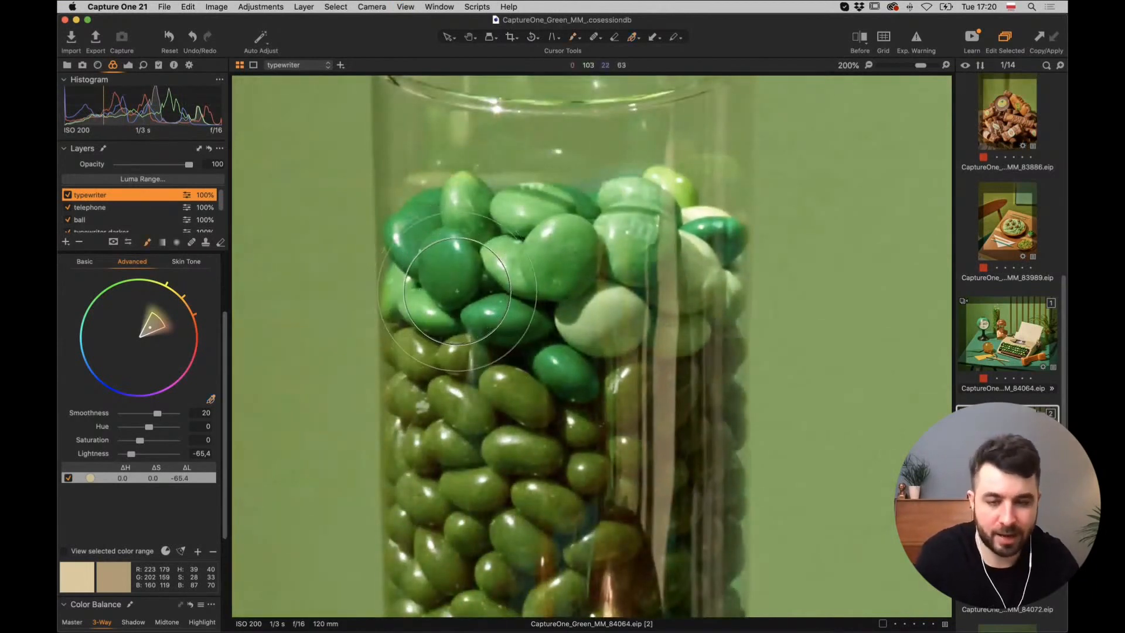
key(bracketleft)
key(bracketleft)
key(bracketleft)
key(bracketleft)
key(bracketleft)
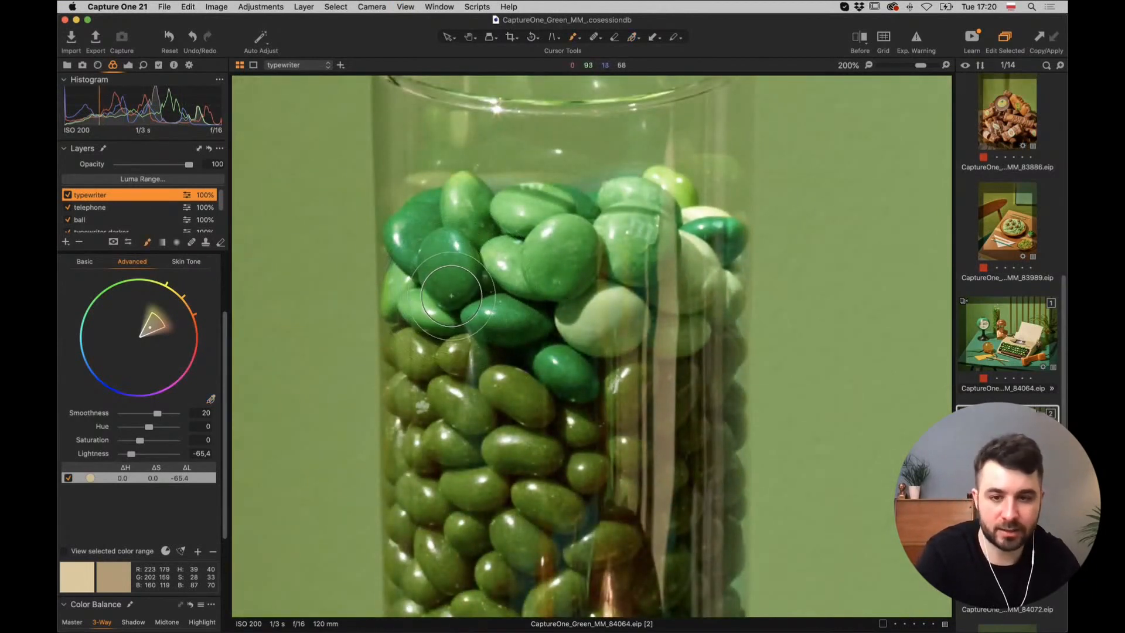
Lower the brush opacity, make its edge much harder, and shrink it further.
right_click(460, 293)
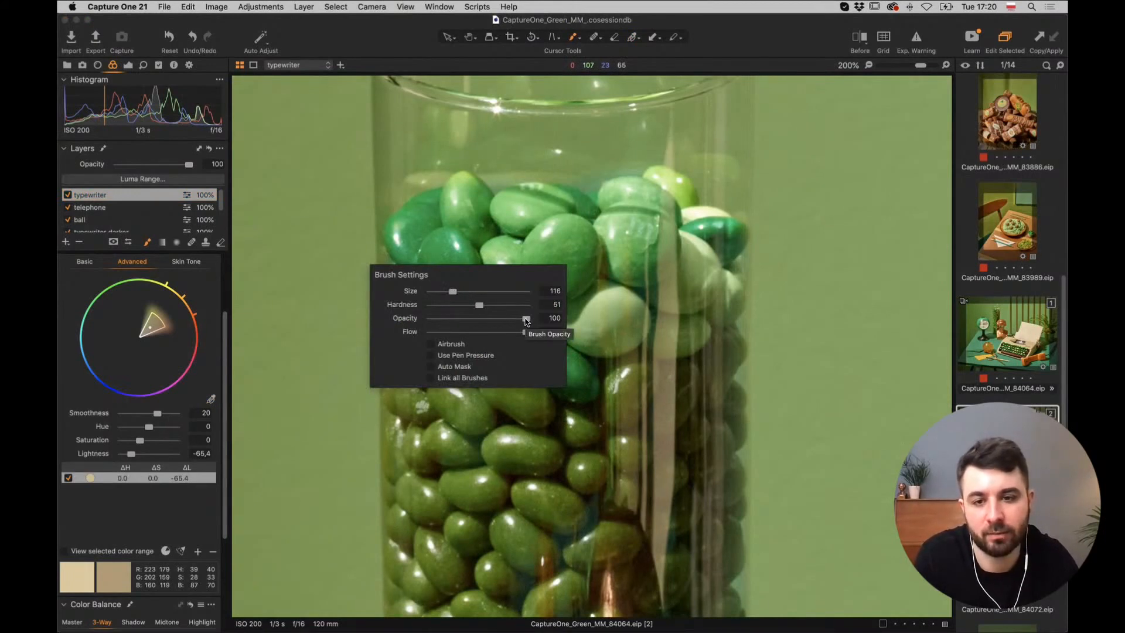
mouse_move(526, 320)
mouse_down()
mouse_move(468, 305)
mouse_move(511, 305)
mouse_up()
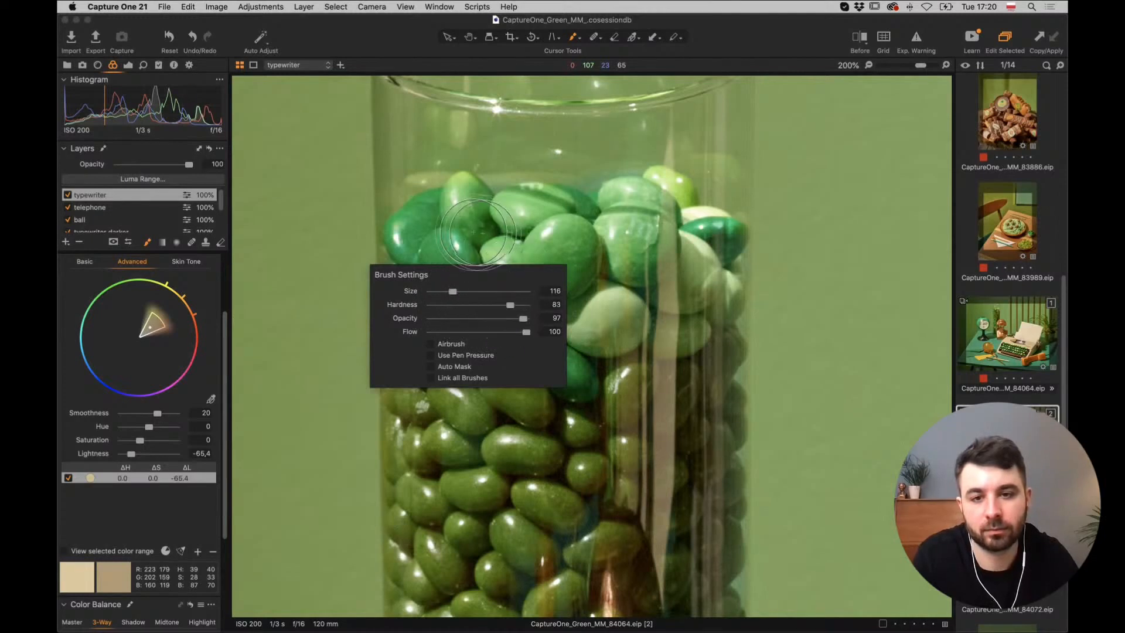
drag(467, 217, 450, 245)
key(bracketleft)
key(bracketleft)
key(bracketleft)
key(bracketleft)
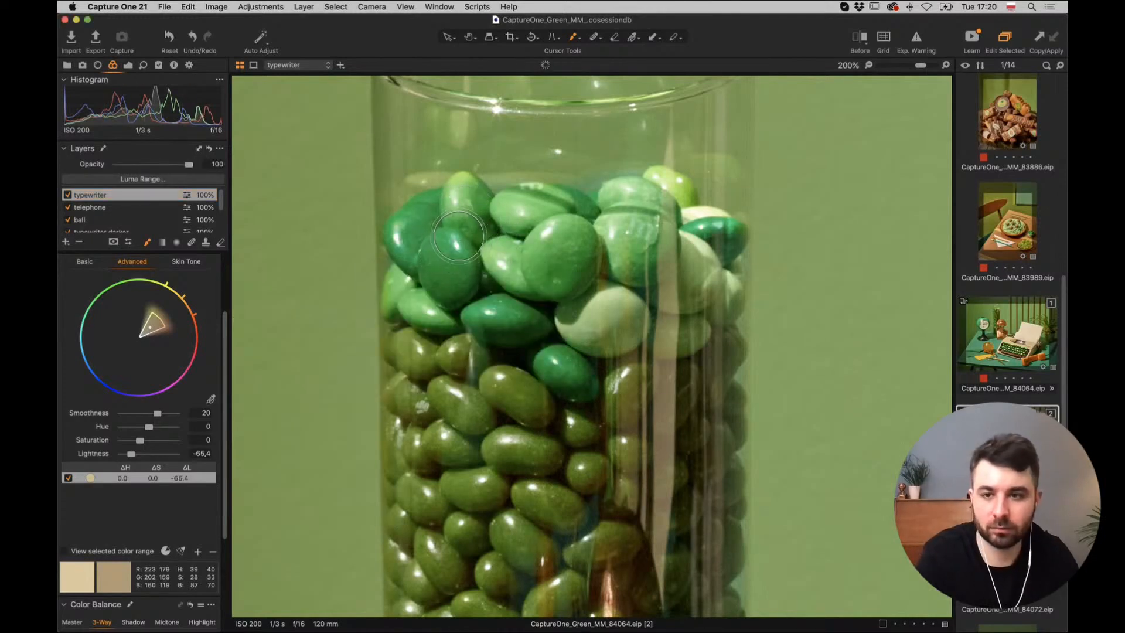
Add a new empty adjustment layer and name it 'candies'.
click(66, 243)
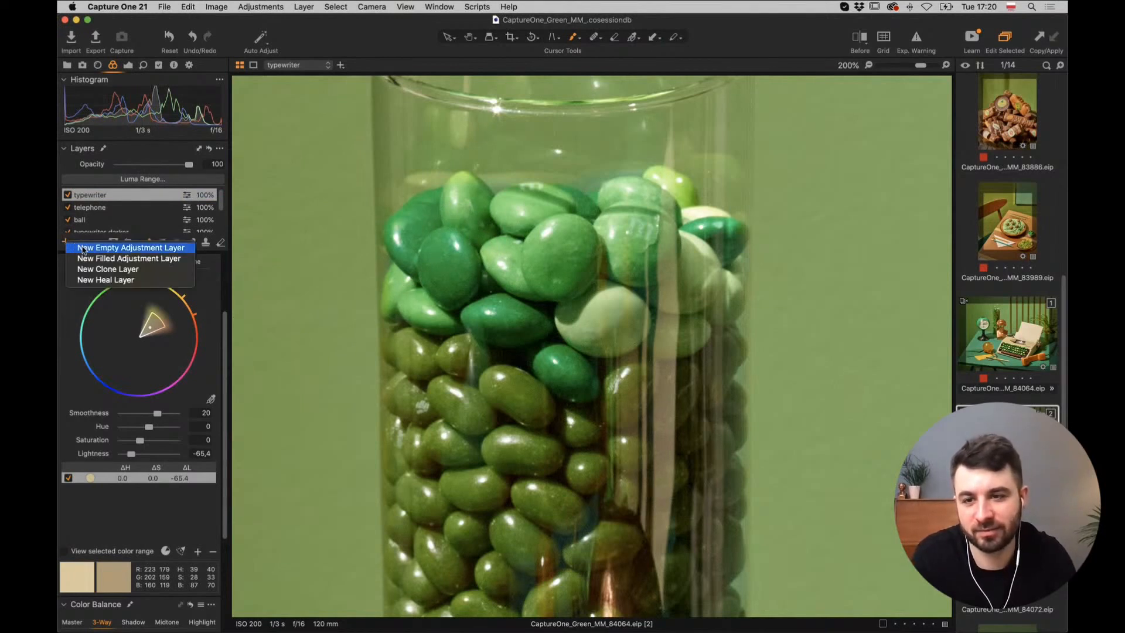
click(83, 249)
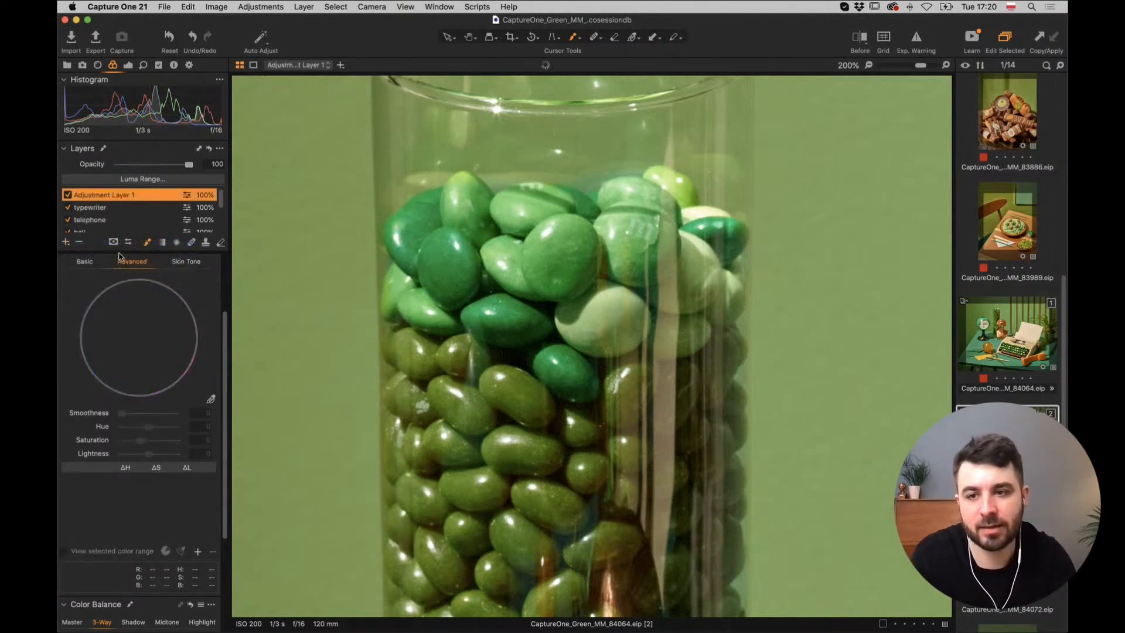
double_click(125, 196)
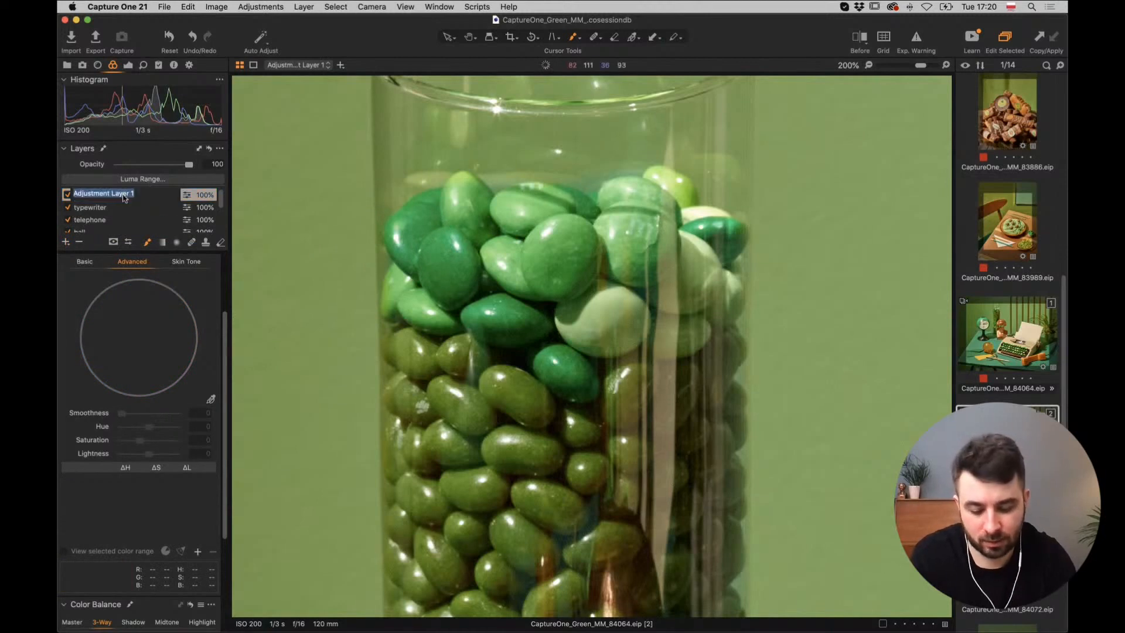
text(candies)
key(Return)
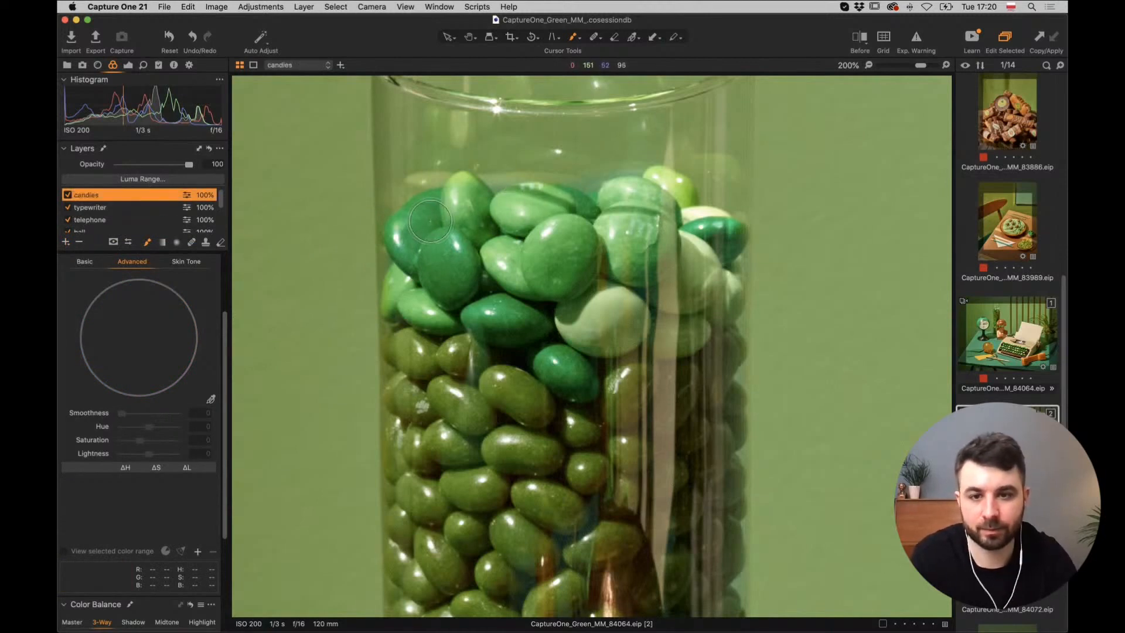
Paint the candies layer's mask across the green candies in the jar, then fit the photo.
drag(419, 232, 418, 239)
mouse_move(424, 233)
mouse_down()
mouse_move(397, 302)
mouse_move(522, 320)
mouse_move(579, 384)
mouse_move(557, 359)
mouse_move(570, 348)
mouse_move(631, 326)
mouse_move(667, 336)
mouse_move(681, 304)
mouse_move(716, 308)
mouse_move(725, 246)
mouse_move(714, 231)
mouse_move(678, 215)
mouse_move(657, 183)
mouse_move(609, 209)
mouse_move(659, 241)
mouse_move(692, 326)
mouse_move(540, 296)
mouse_move(547, 345)
mouse_move(504, 325)
mouse_move(545, 344)
mouse_move(571, 376)
mouse_move(552, 332)
mouse_move(435, 267)
mouse_move(423, 214)
mouse_move(478, 197)
mouse_move(581, 208)
mouse_move(486, 205)
mouse_move(462, 223)
mouse_move(474, 264)
mouse_move(574, 247)
mouse_move(597, 280)
mouse_move(674, 202)
mouse_move(718, 245)
mouse_up()
key(super+0)
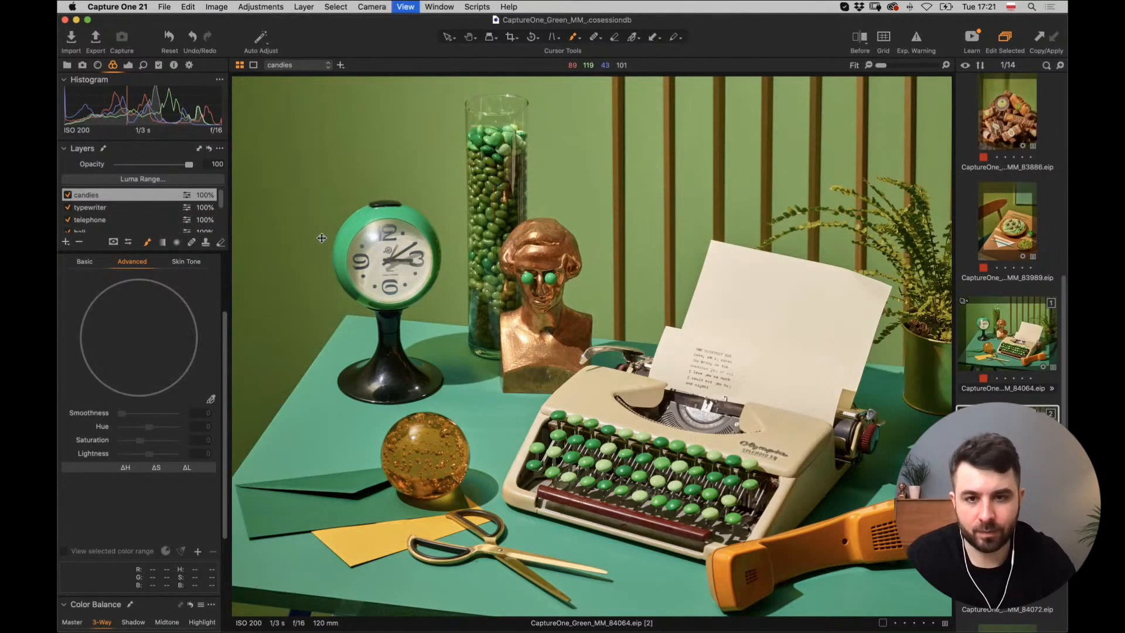
Sample the candies' green with the Color Editor picker on the colour tools.
scroll(322, 237, up, 5)
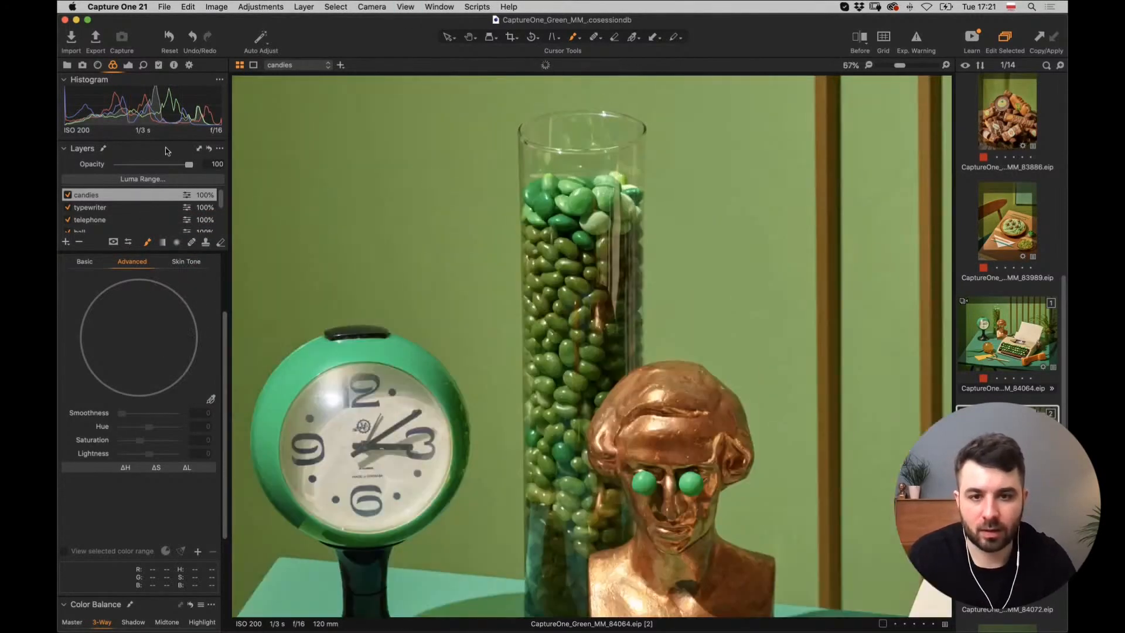
click(127, 67)
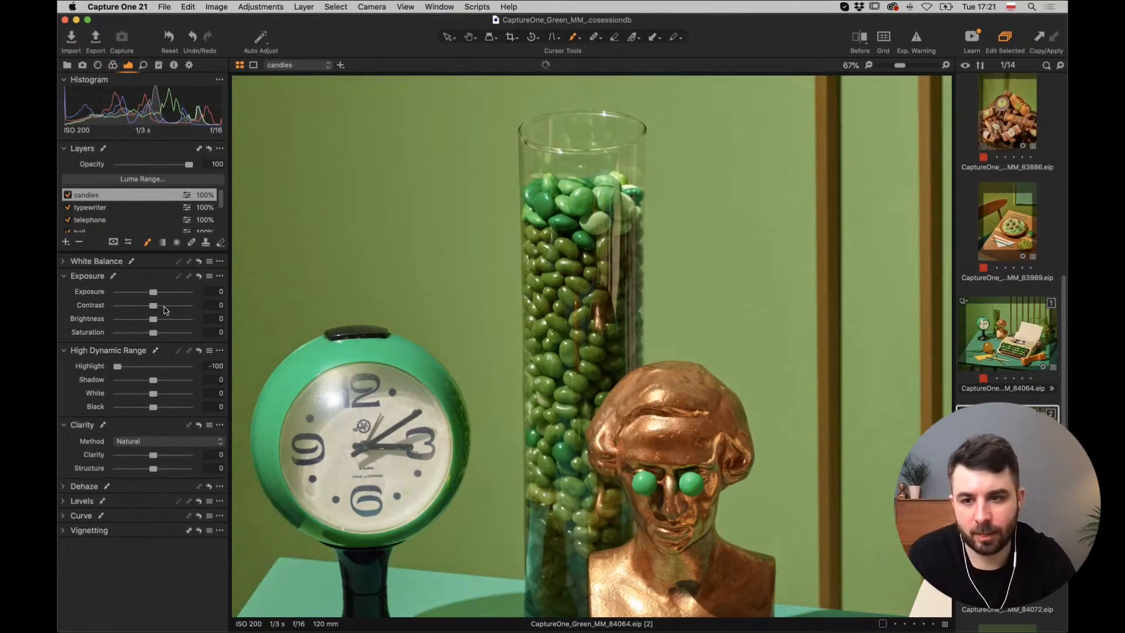
click(113, 65)
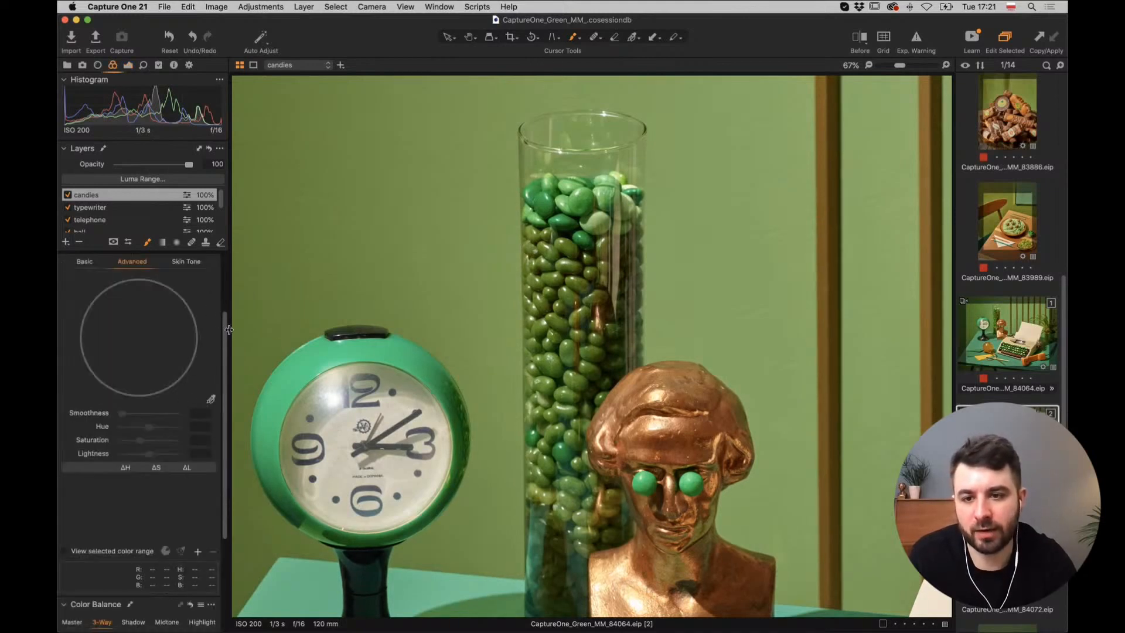
scroll(225, 375, down, 3)
click(213, 365)
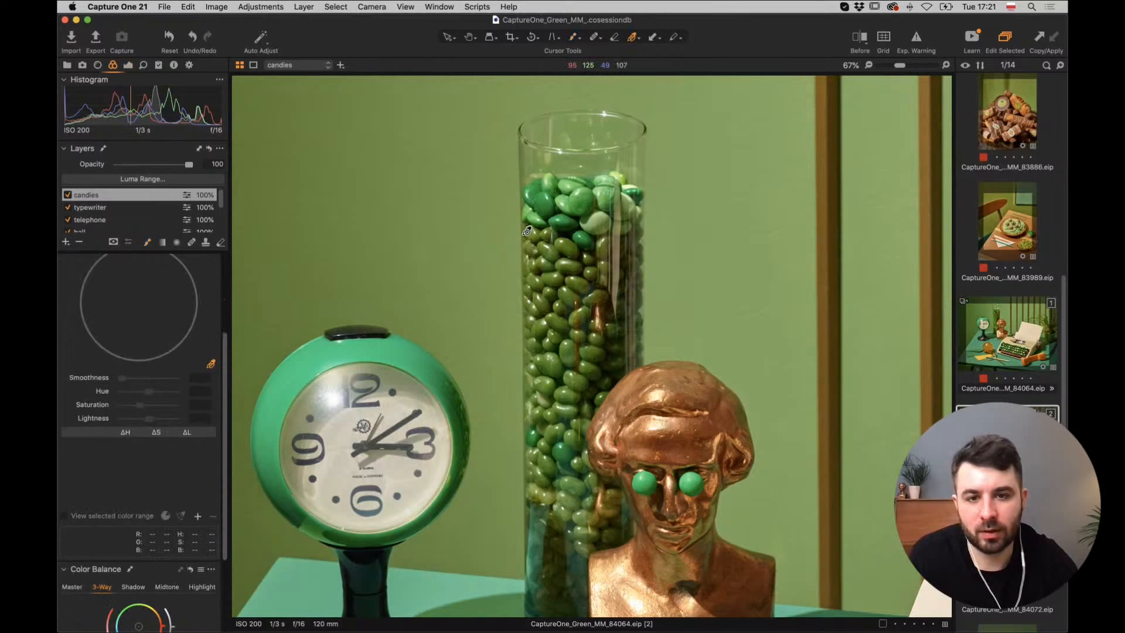
click(586, 197)
Shift the candies' green hue to -14.6 and darken its lightness to -19.9.
scroll(228, 352, up, 5)
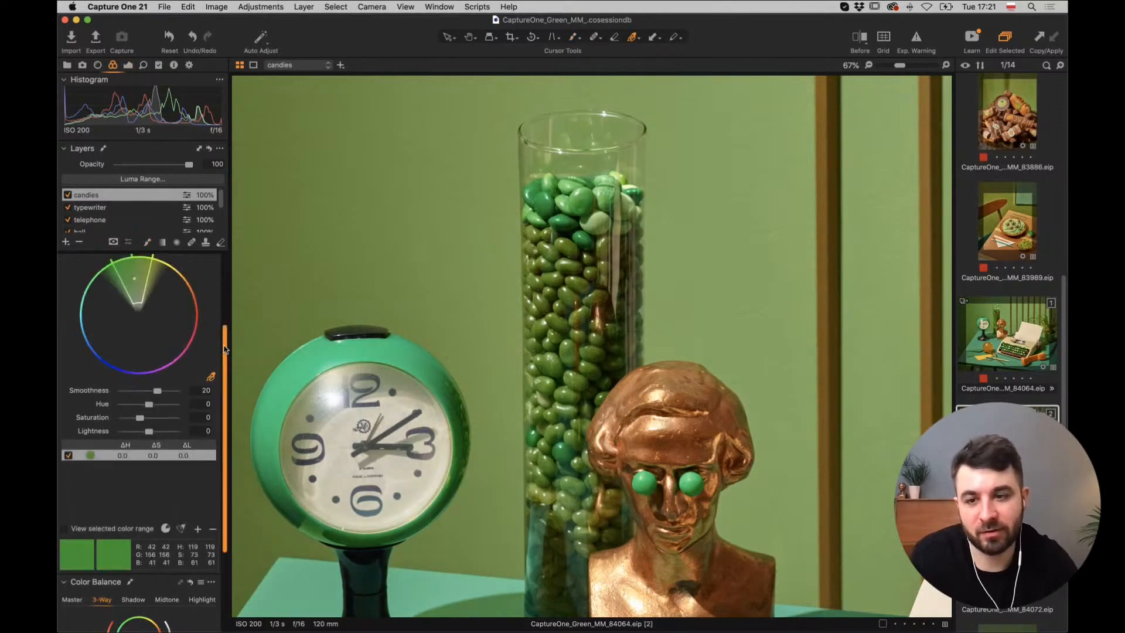
scroll(157, 420, down, 4)
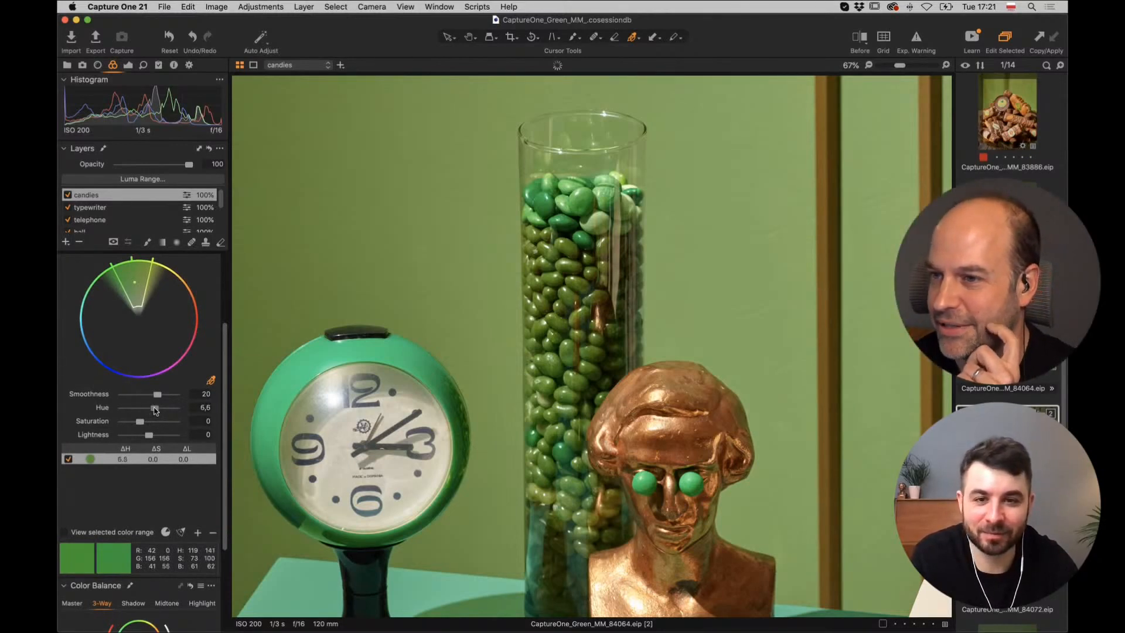
drag(150, 409, 165, 414)
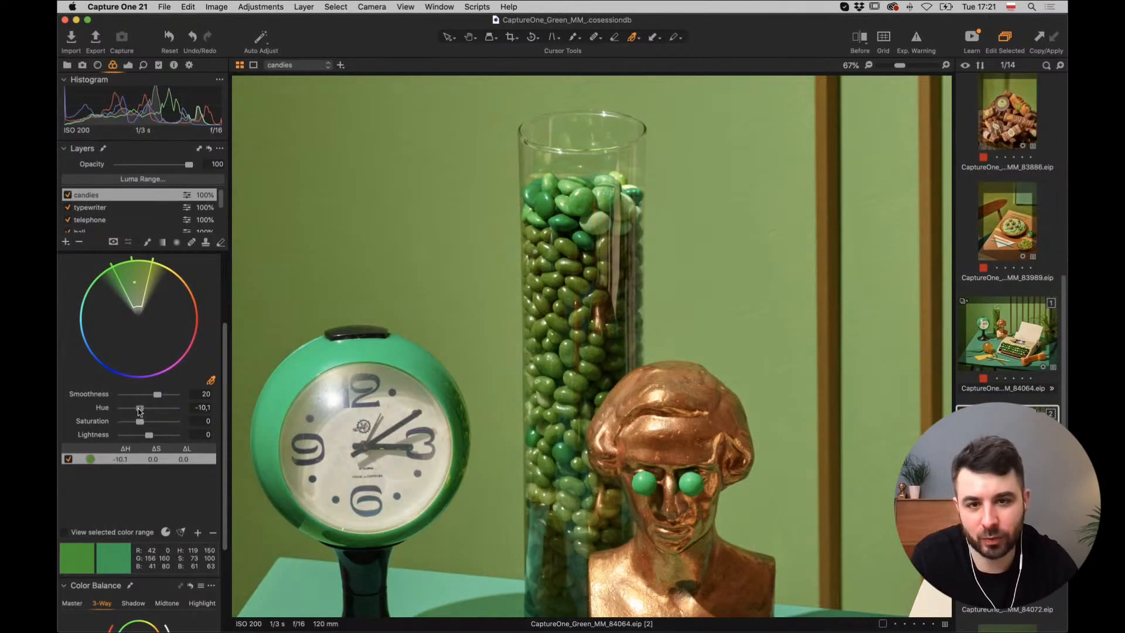
drag(139, 412, 137, 412)
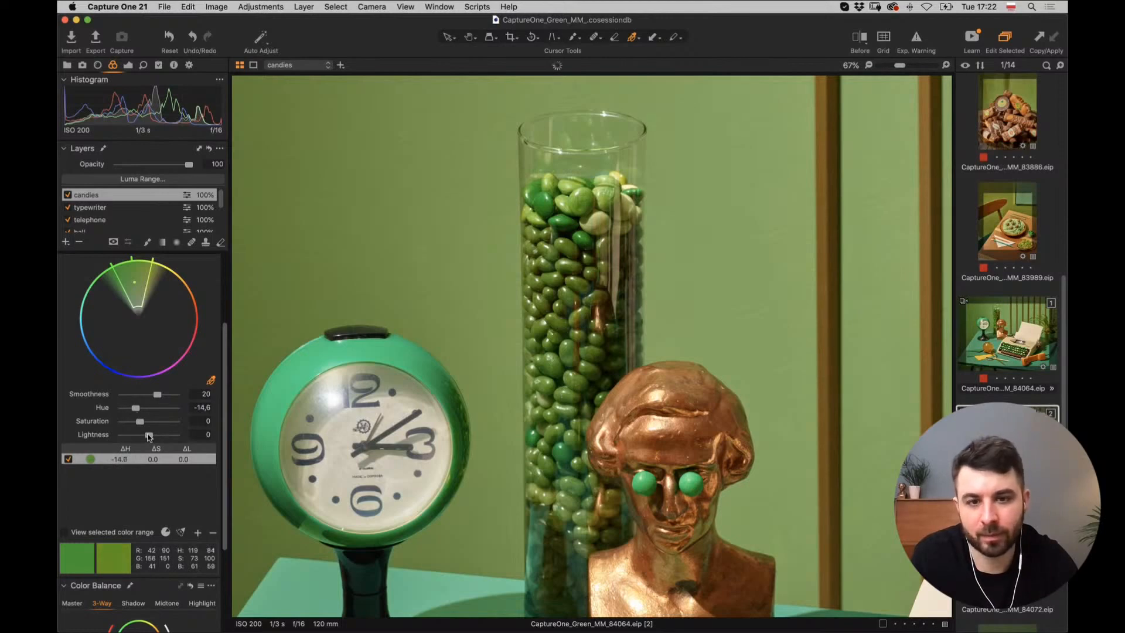
drag(152, 436, 144, 436)
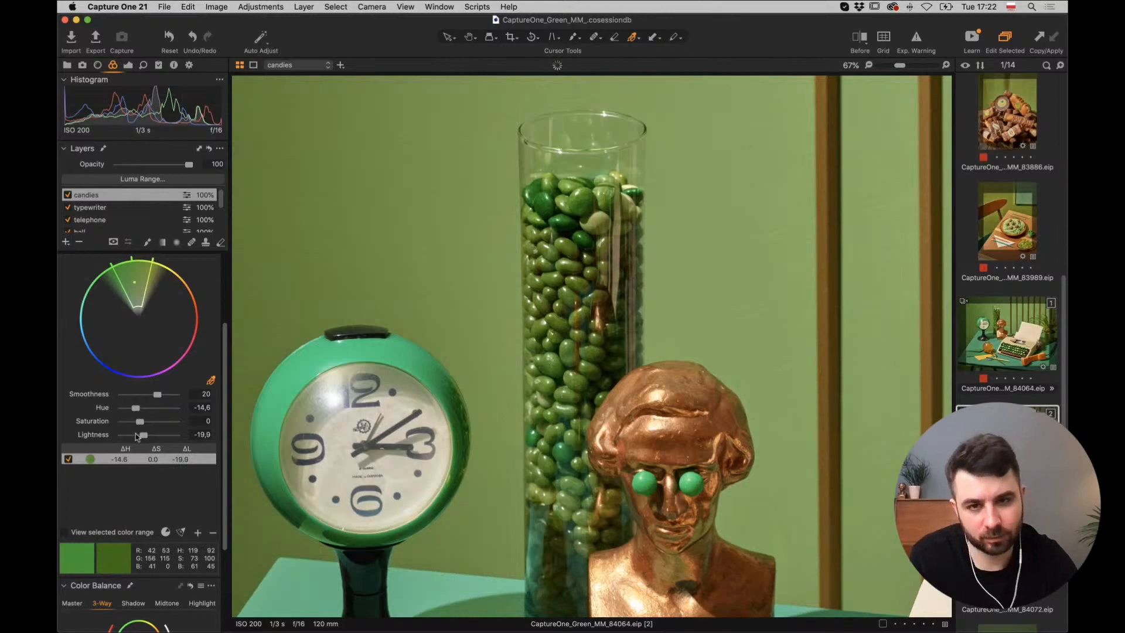
key(super+0)
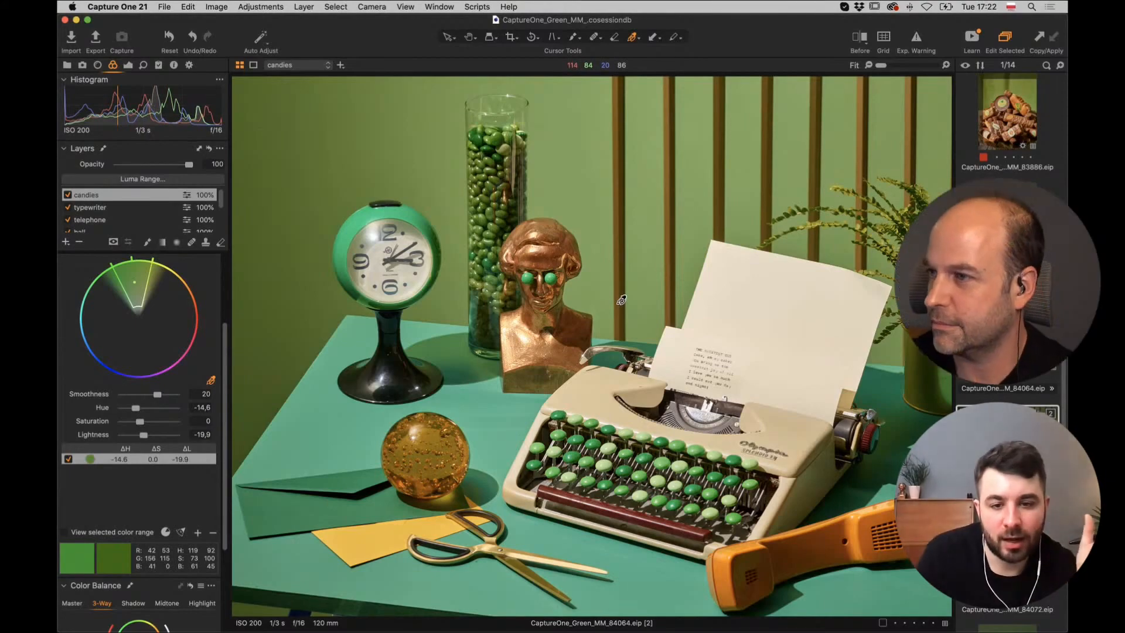
key(super+plus)
key(super+plus)
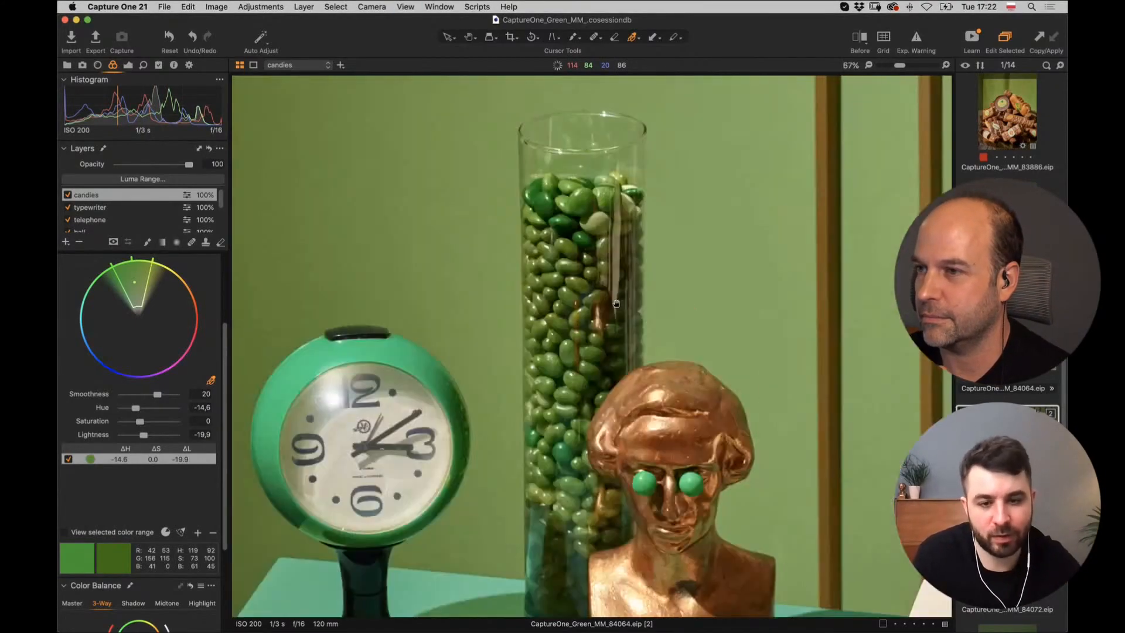
drag(497, 244, 433, 119)
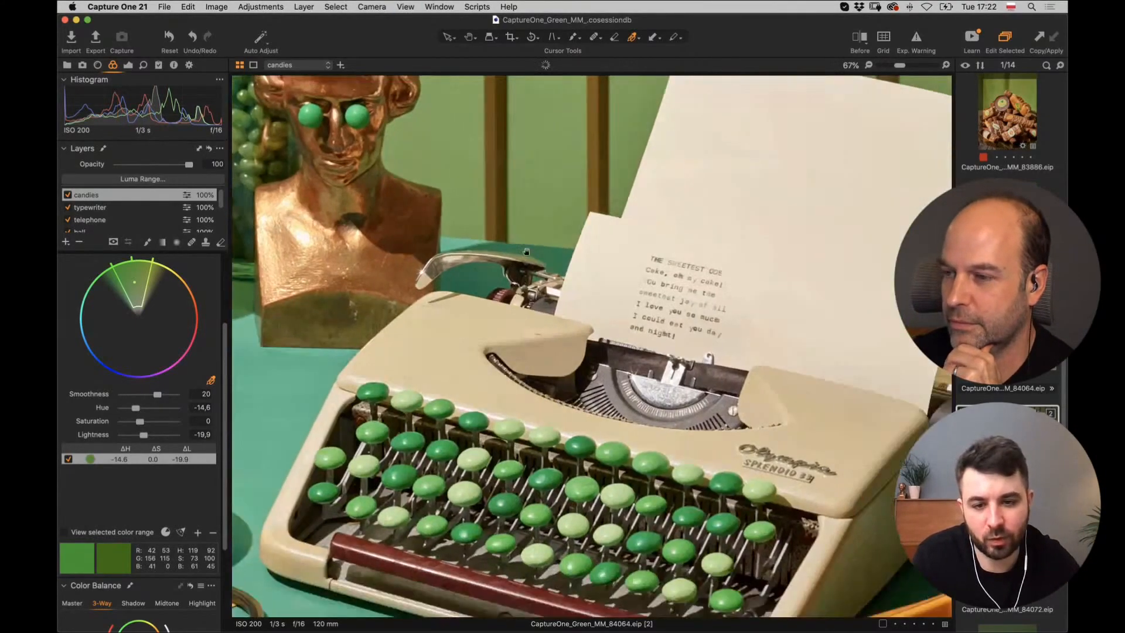
drag(450, 435, 405, 289)
key(super+0)
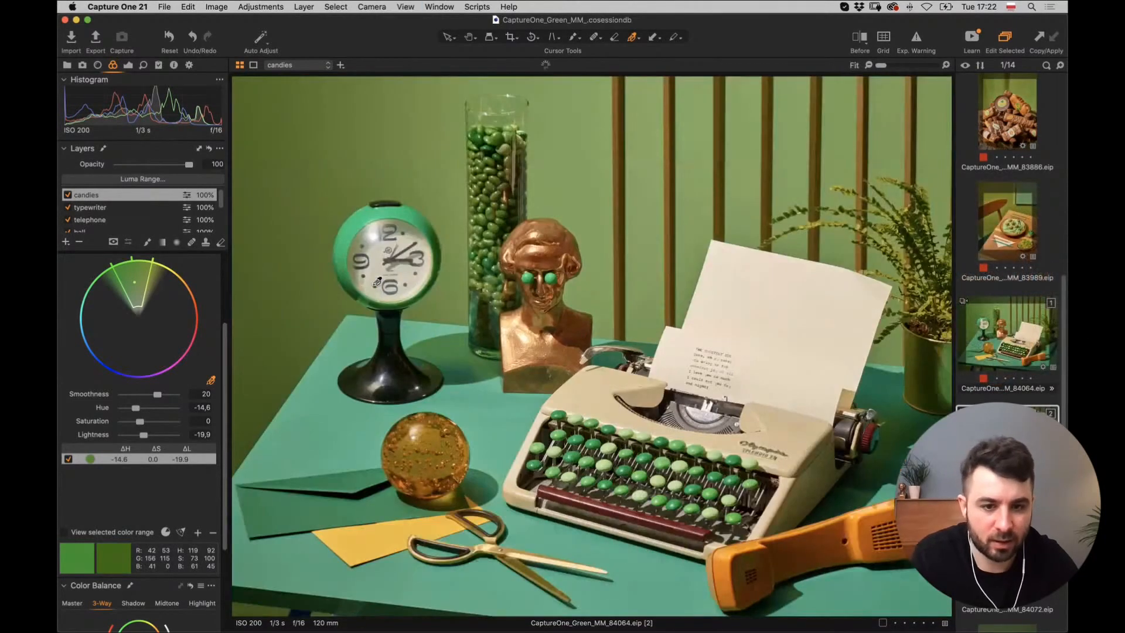
click(1004, 339)
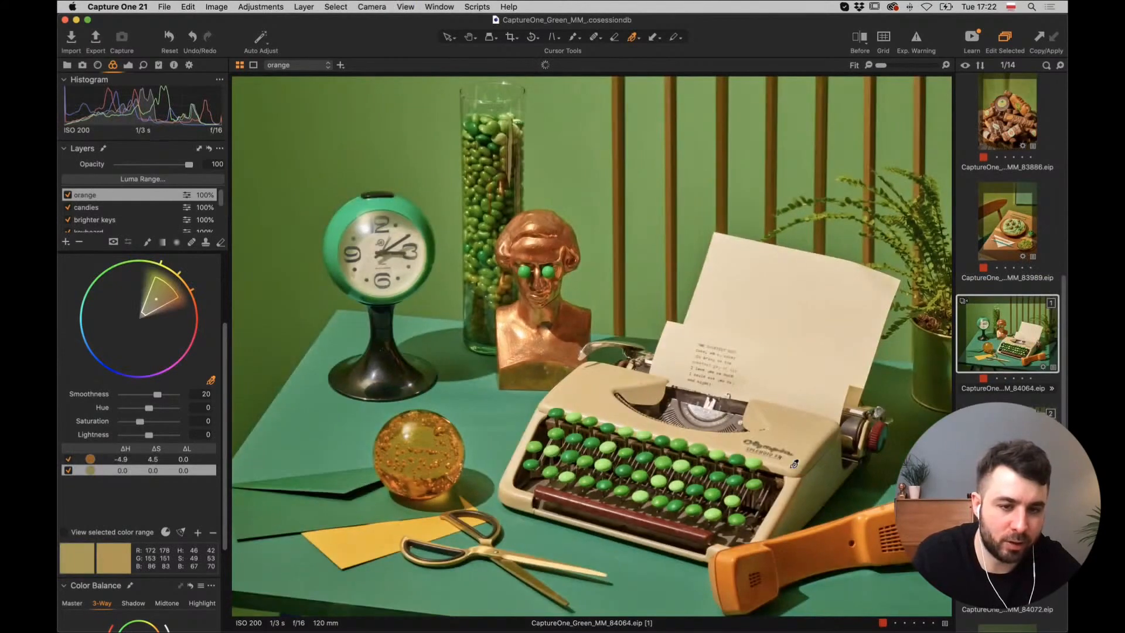
key(Down)
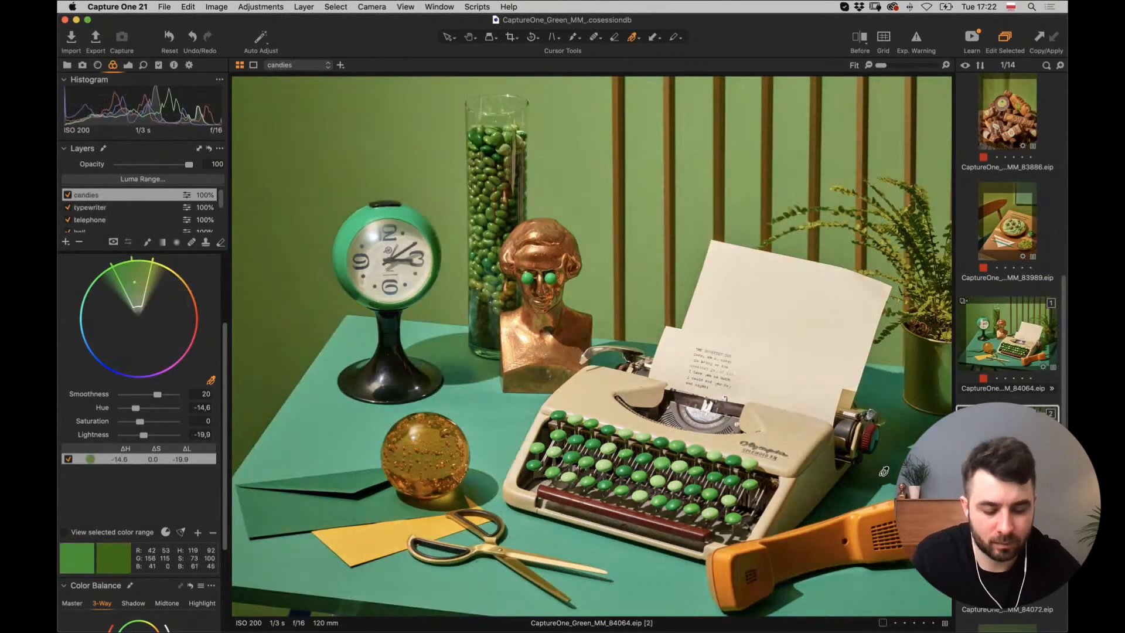
scroll(884, 471, up, 3)
drag(422, 277, 528, 264)
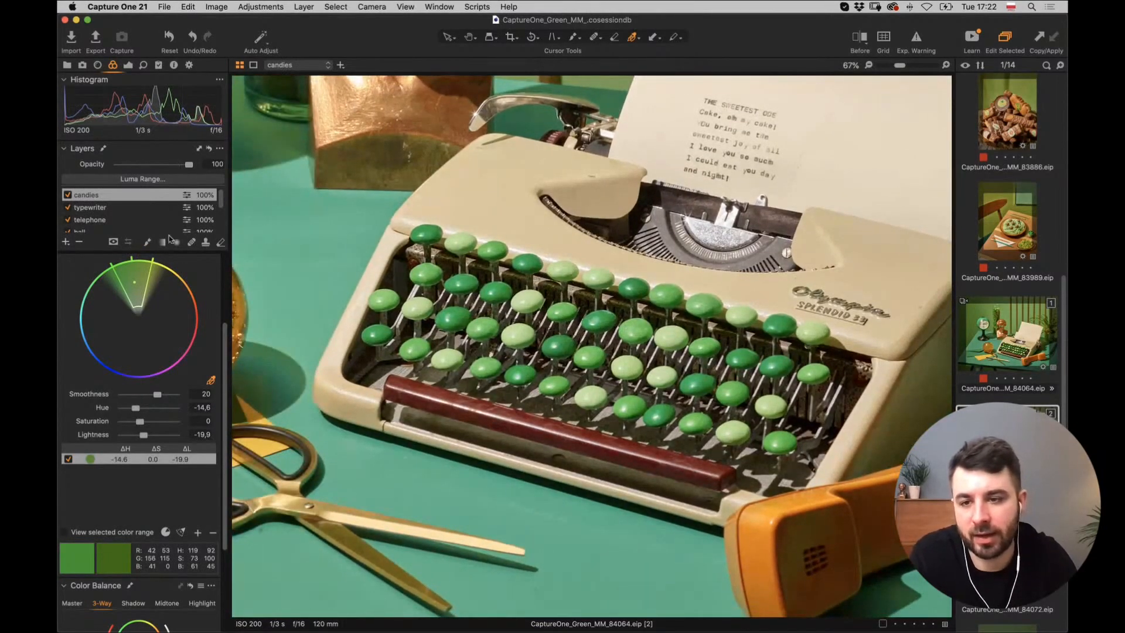
Add another empty adjustment layer and paint its mask across the top row of typewriter keys.
click(65, 241)
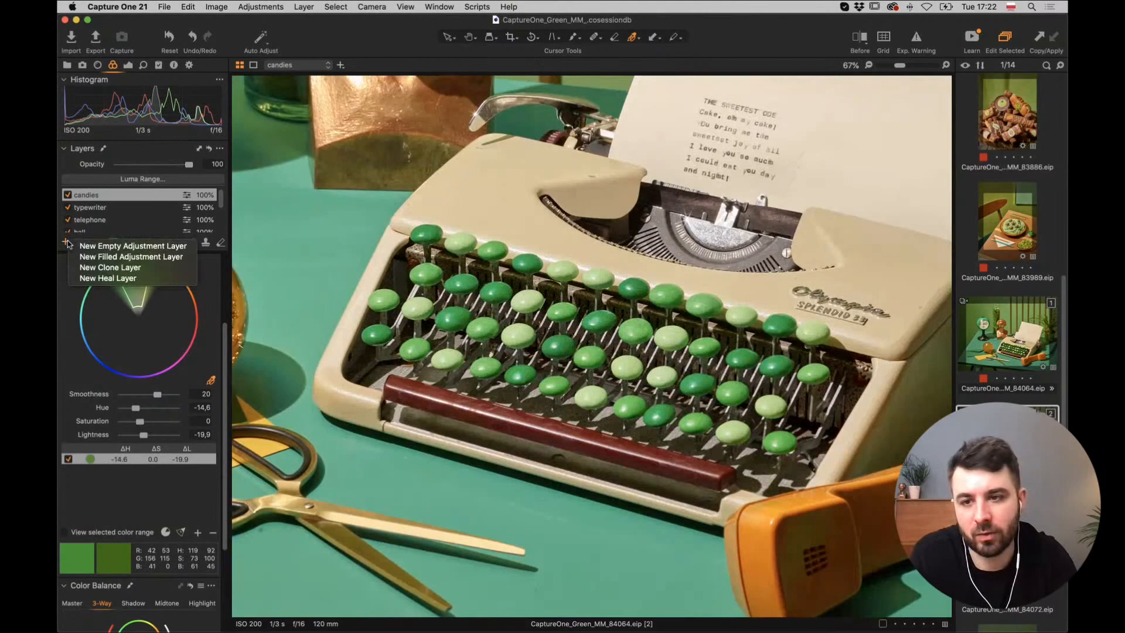
click(100, 246)
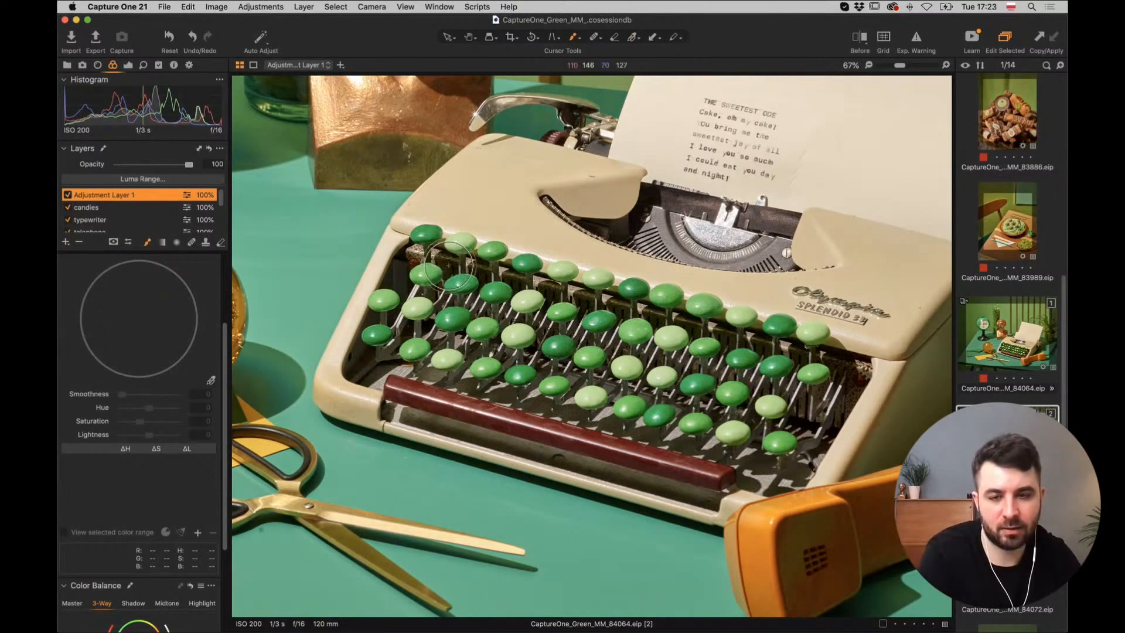
right_click(451, 271)
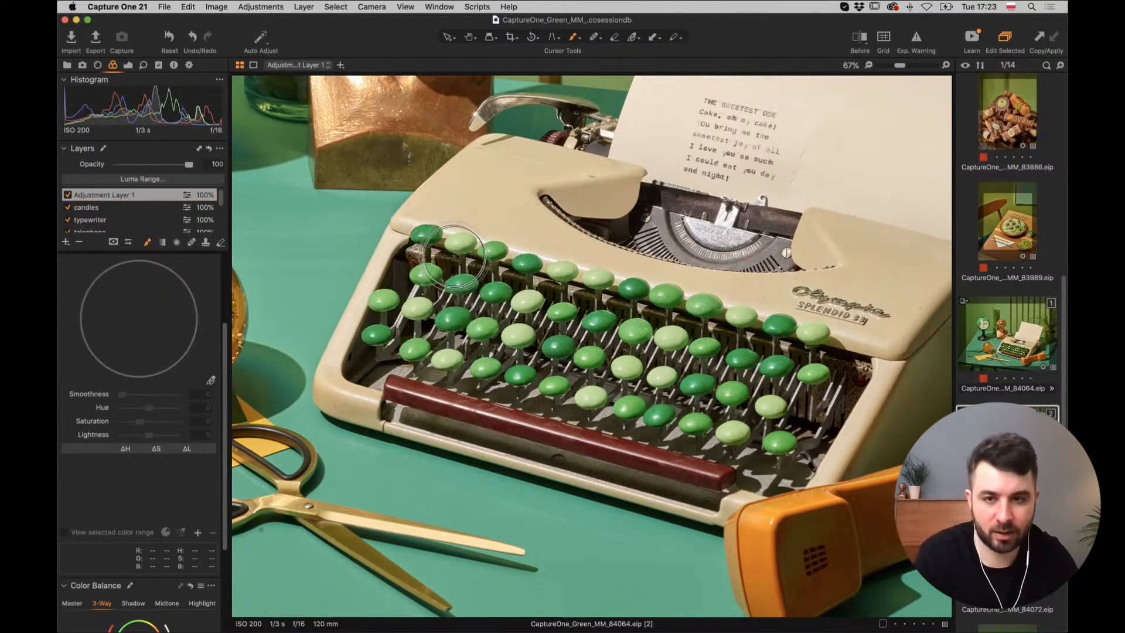
mouse_move(428, 237)
mouse_down()
mouse_move(821, 344)
mouse_move(812, 378)
mouse_move(791, 425)
mouse_move(671, 405)
mouse_move(554, 360)
mouse_move(469, 343)
mouse_move(422, 352)
mouse_move(387, 337)
mouse_move(380, 299)
mouse_move(486, 302)
mouse_move(762, 381)
mouse_move(774, 416)
mouse_move(741, 400)
mouse_up()
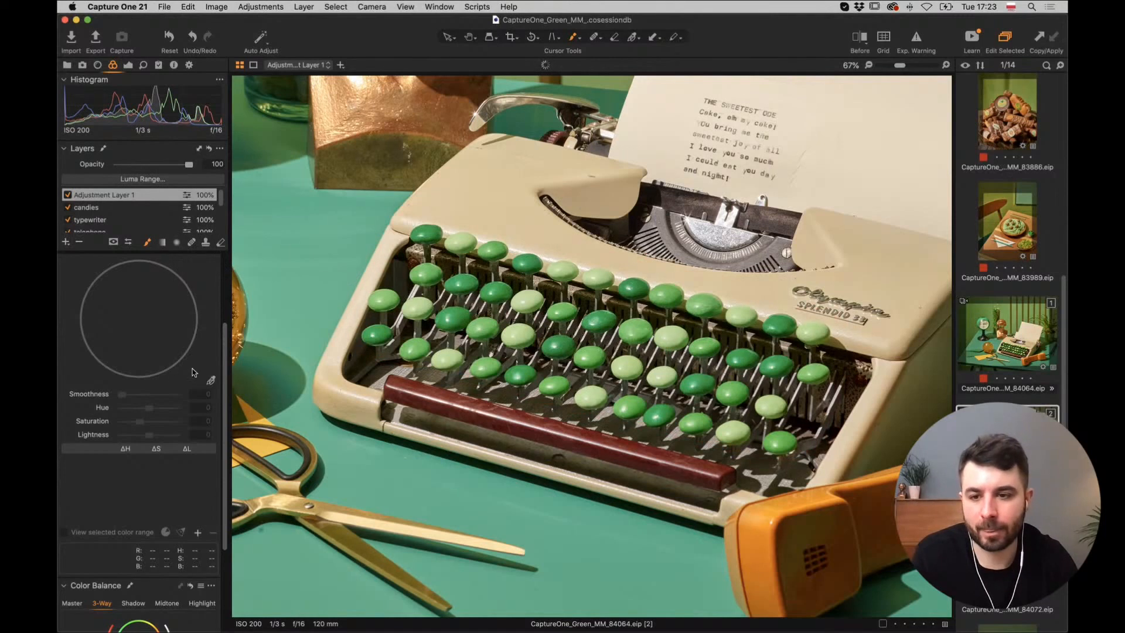
Sample the keys' green and set saturation 18.7, lightness -10, then hide the layer to compare.
click(502, 285)
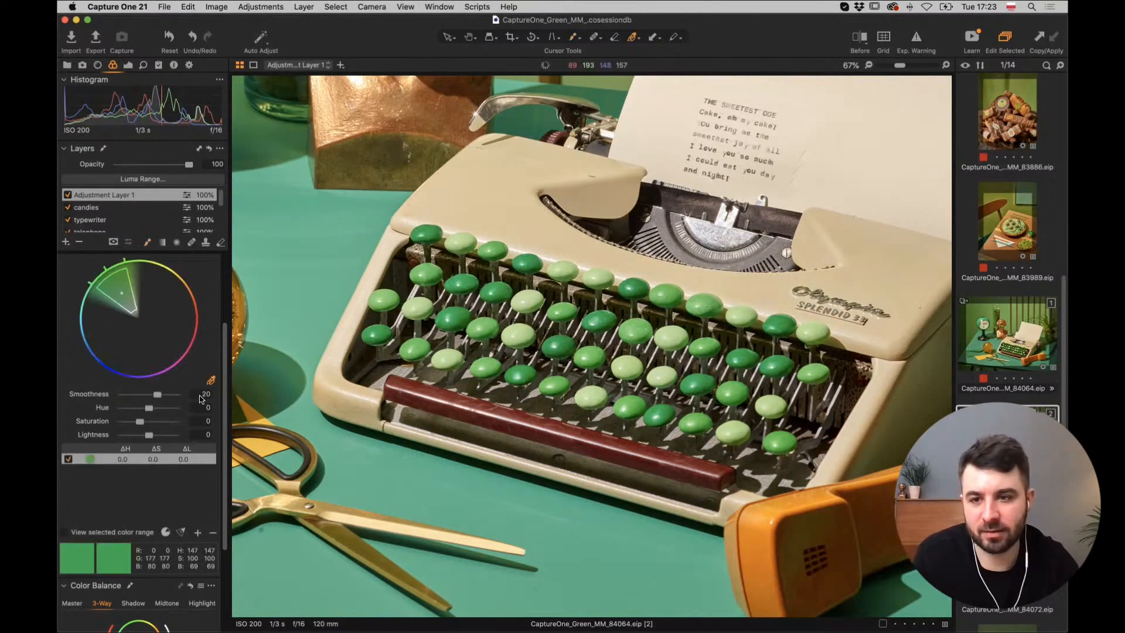
drag(225, 389, 227, 361)
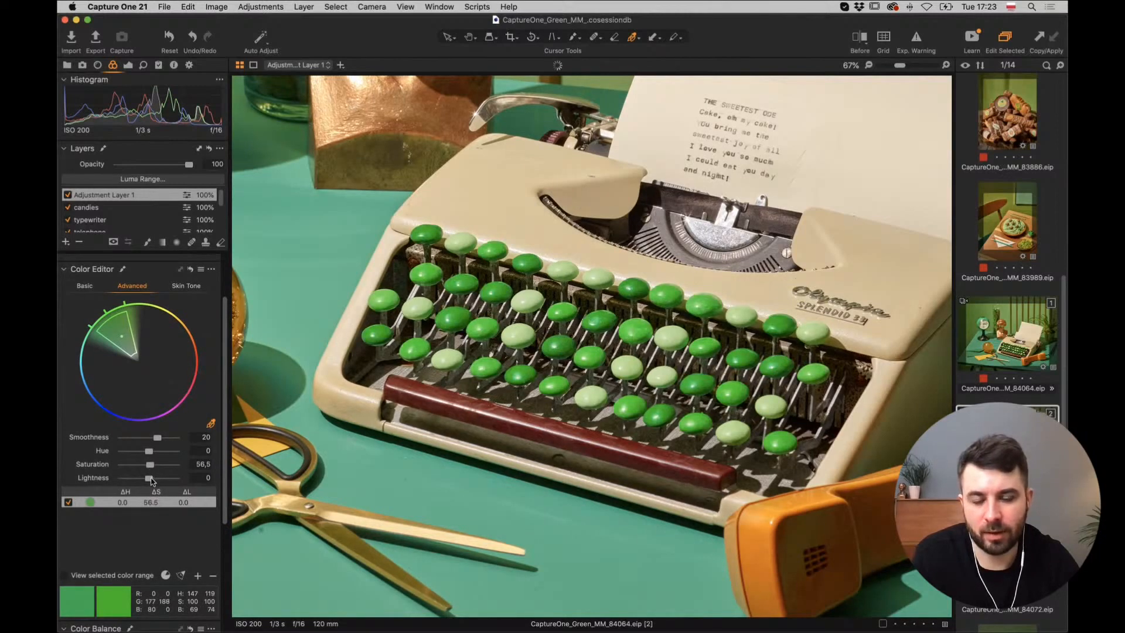
drag(147, 481, 146, 482)
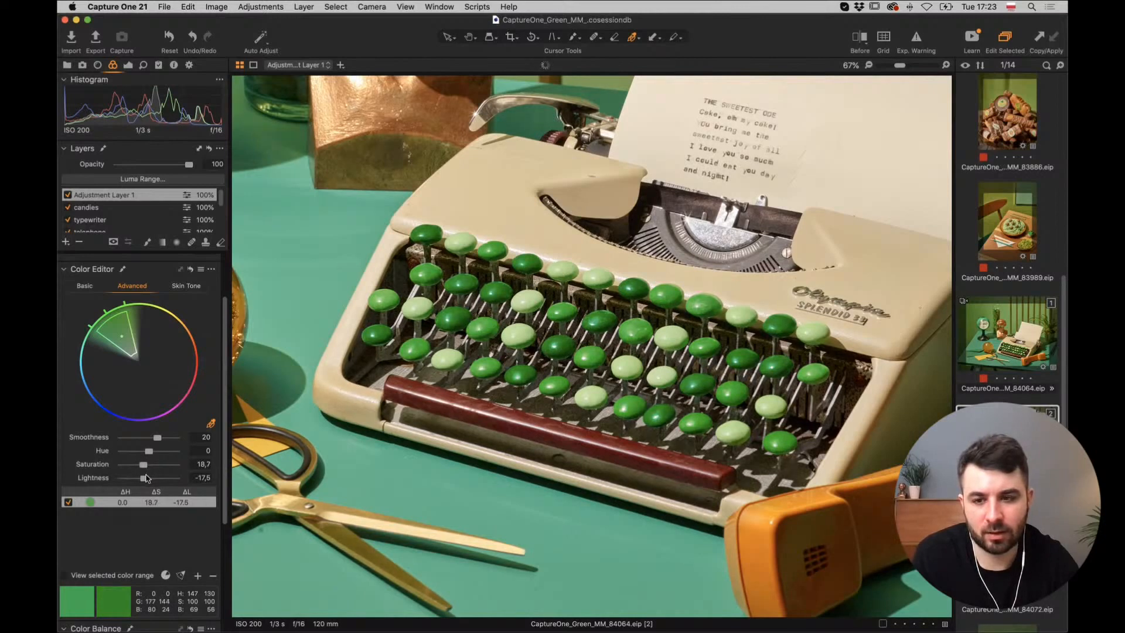
drag(147, 478, 147, 481)
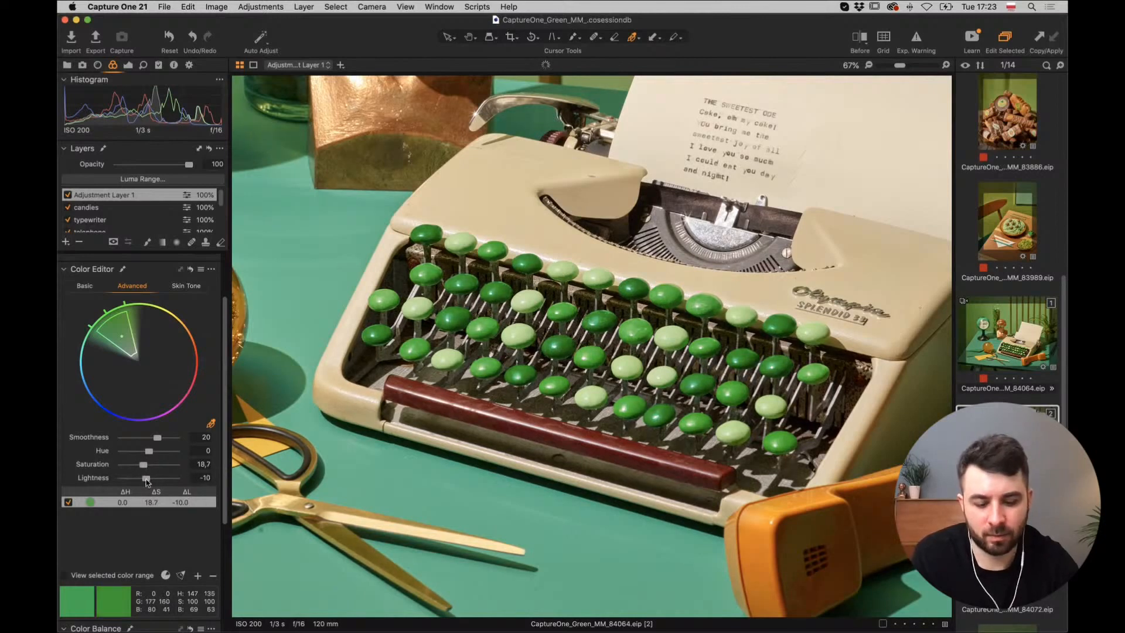
key(super+0)
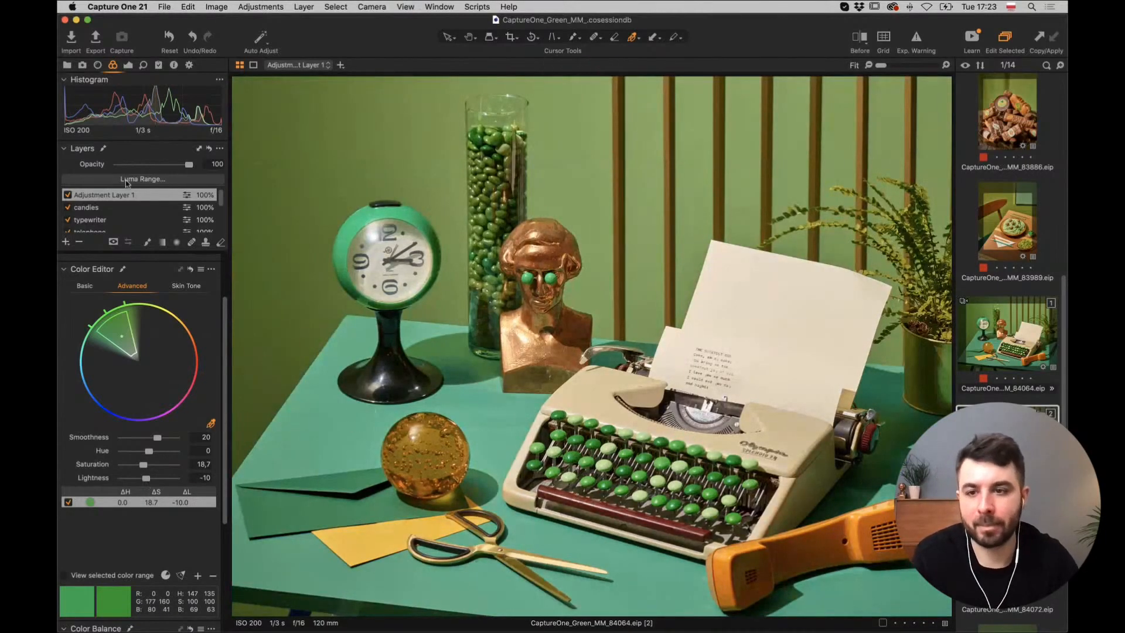
click(68, 194)
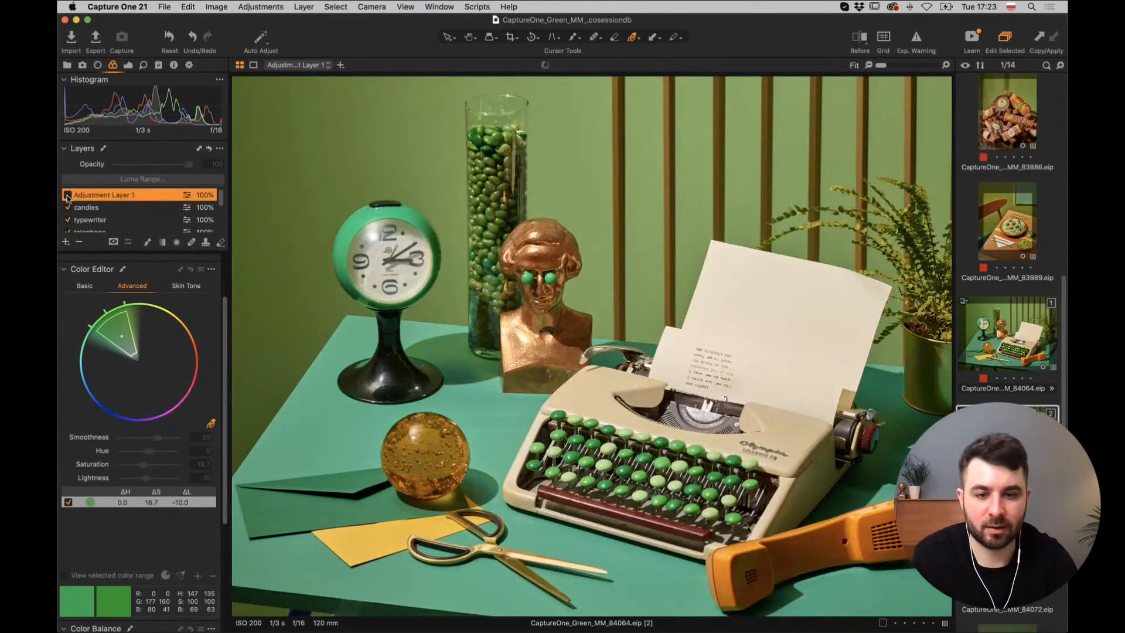
Tick Adjustment Layer 1 back on to restore the keys at saturation 18.7, lightness -10.
click(68, 195)
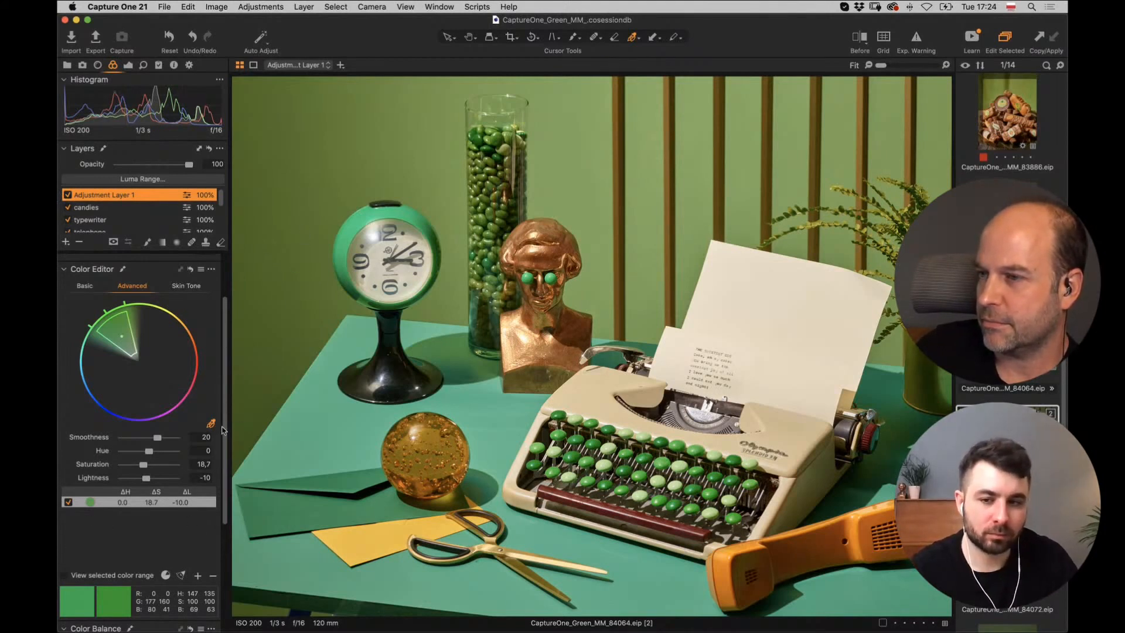
scroll(217, 385, up, 3)
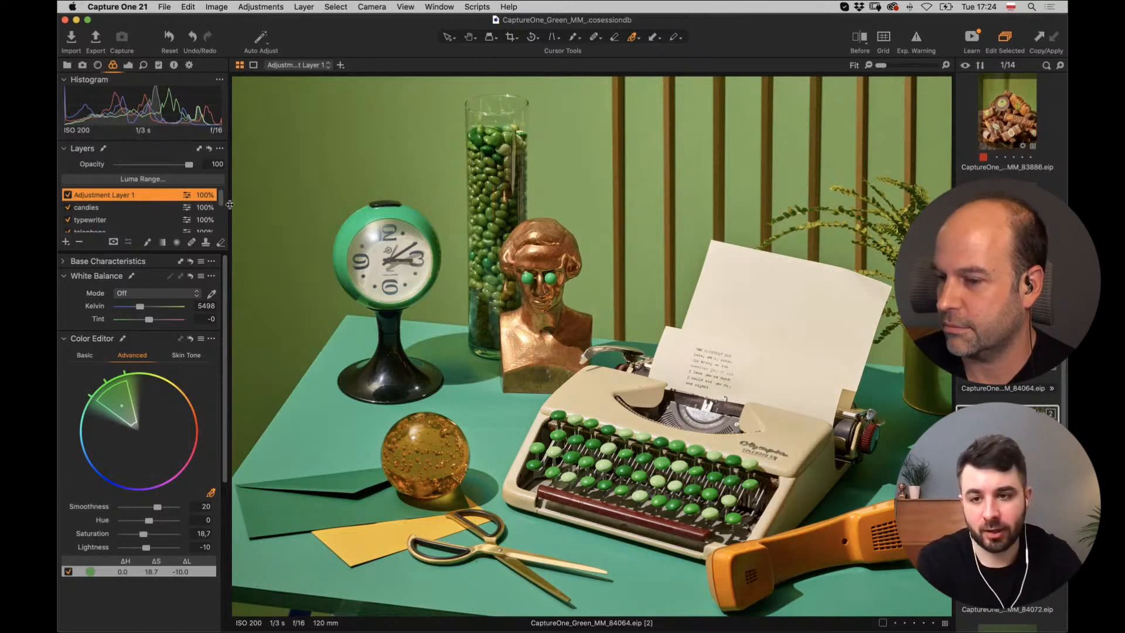
Select the desktop layer and shift its colour range to hue -26.6, lightness -13.5.
drag(220, 197, 221, 224)
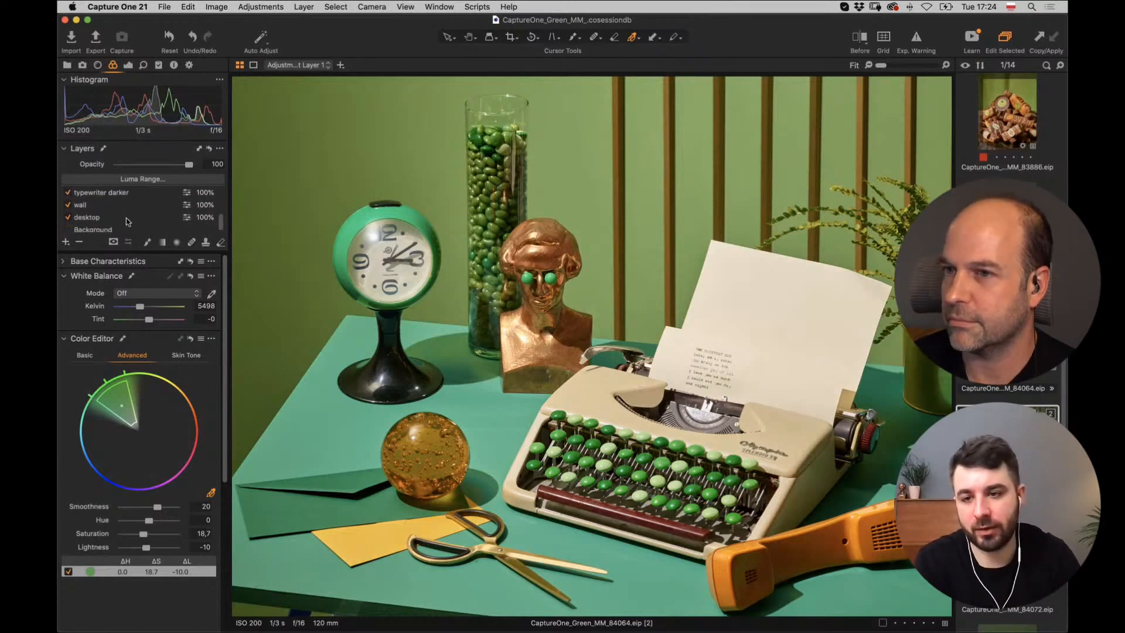
click(104, 218)
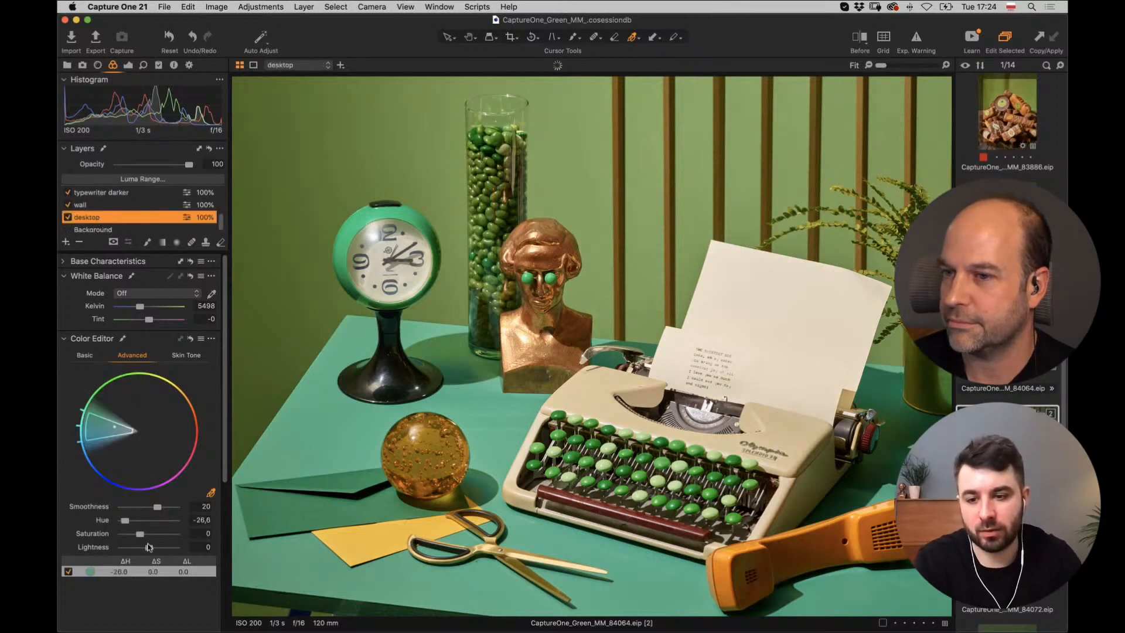
drag(149, 548, 146, 551)
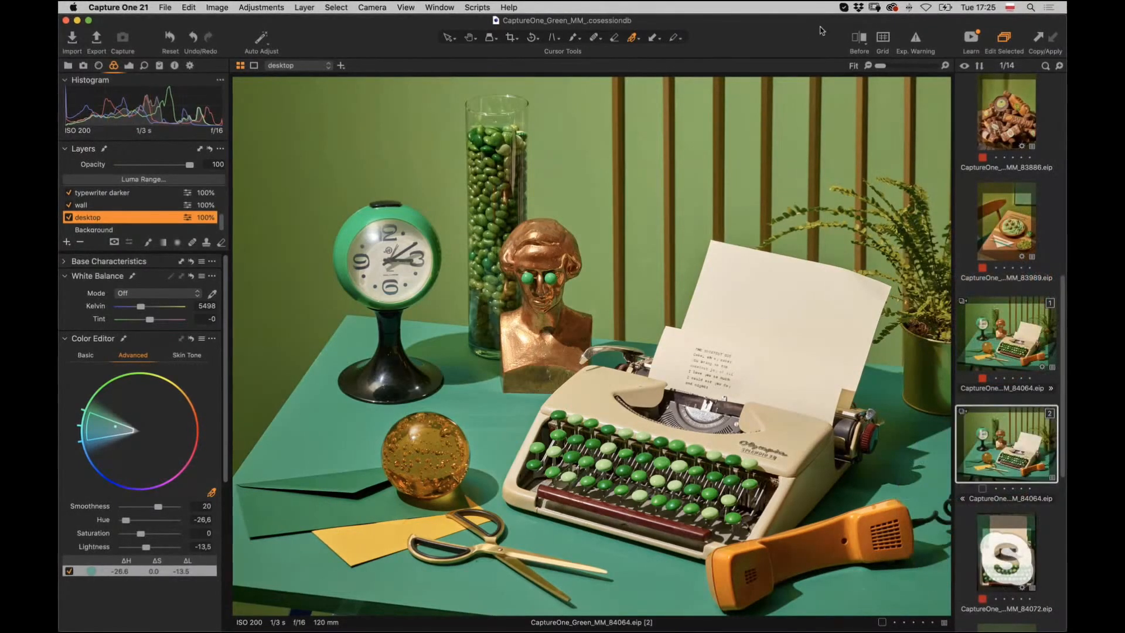
Show a before/after split view, then clone the typewriter image as a new variant.
click(859, 38)
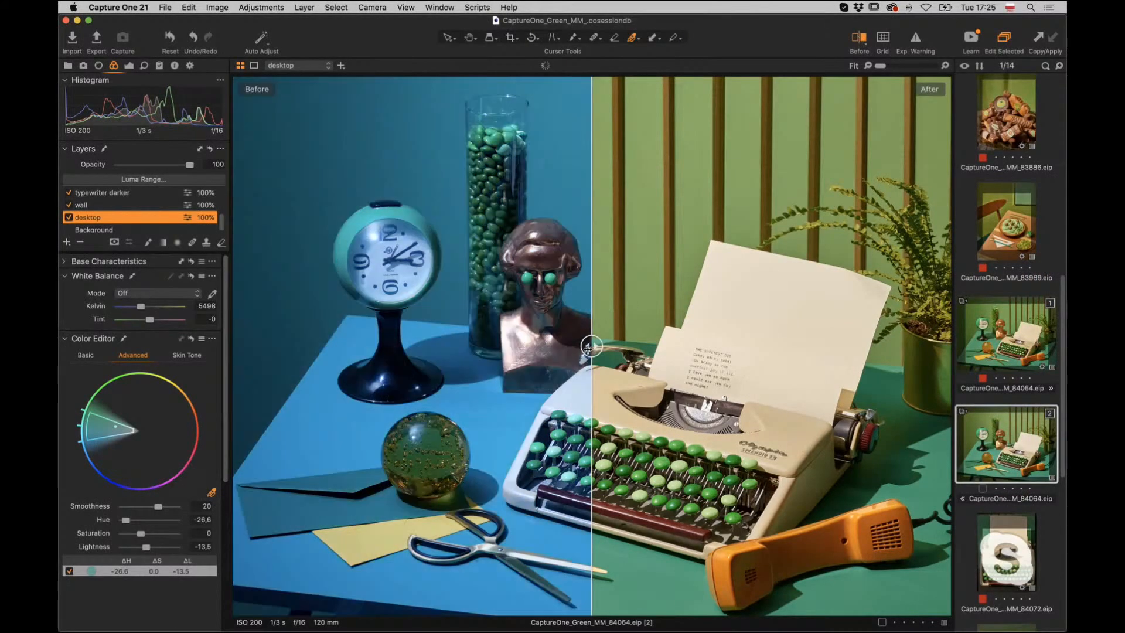
drag(587, 346, 241, 347)
right_click(989, 454)
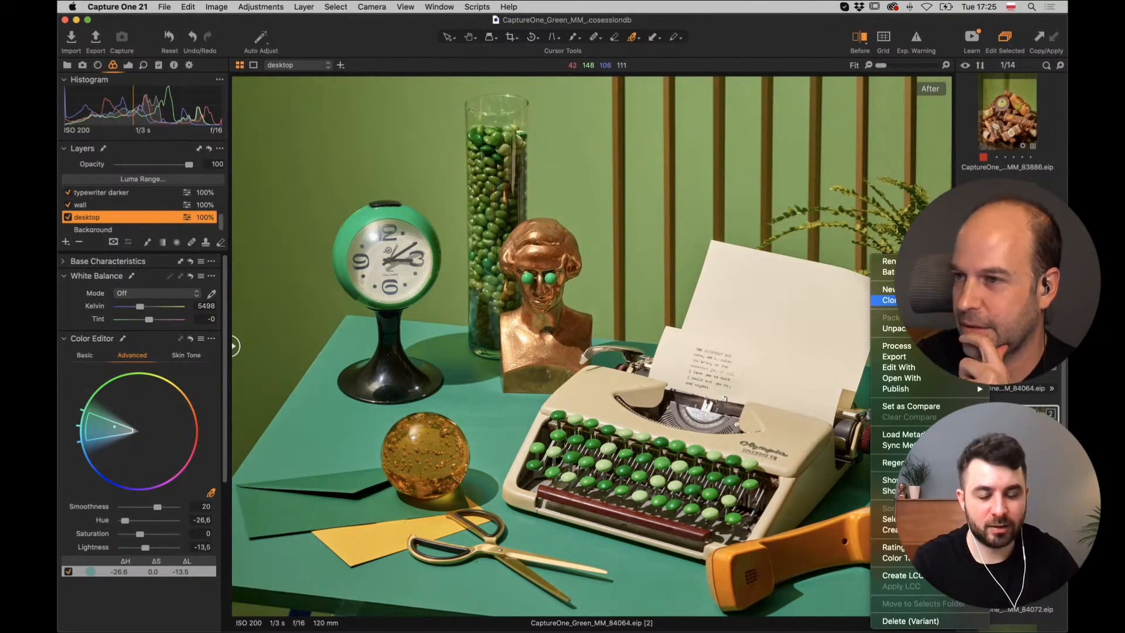
click(890, 300)
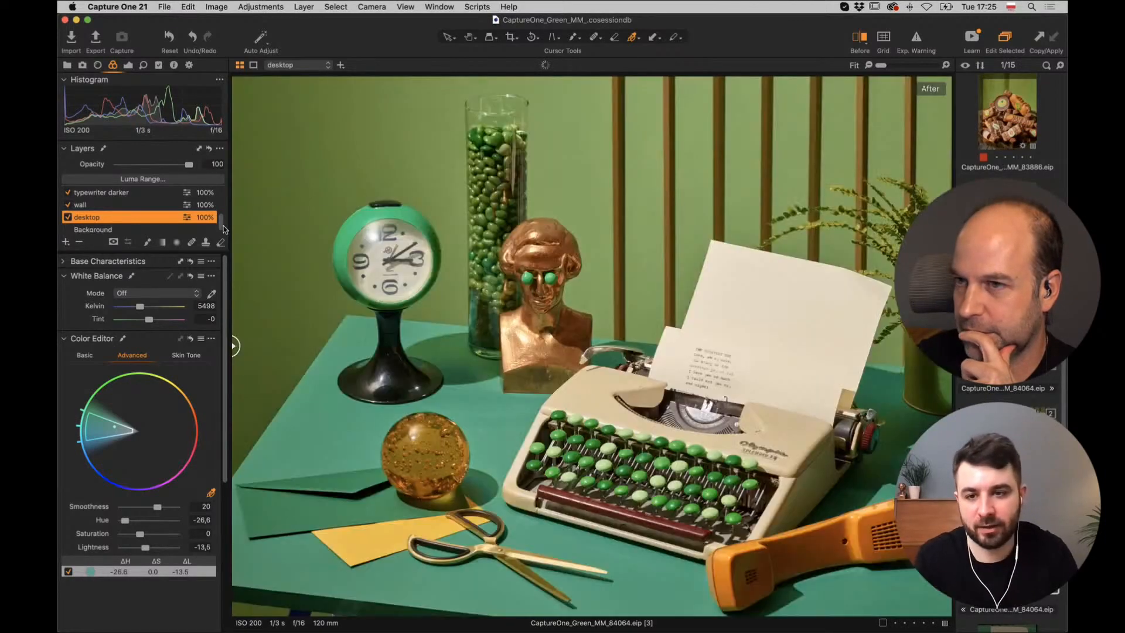
Untick the ball, telephone, typewriter, candies and Adjustment Layer 1 layers, leaving desktop on.
click(68, 217)
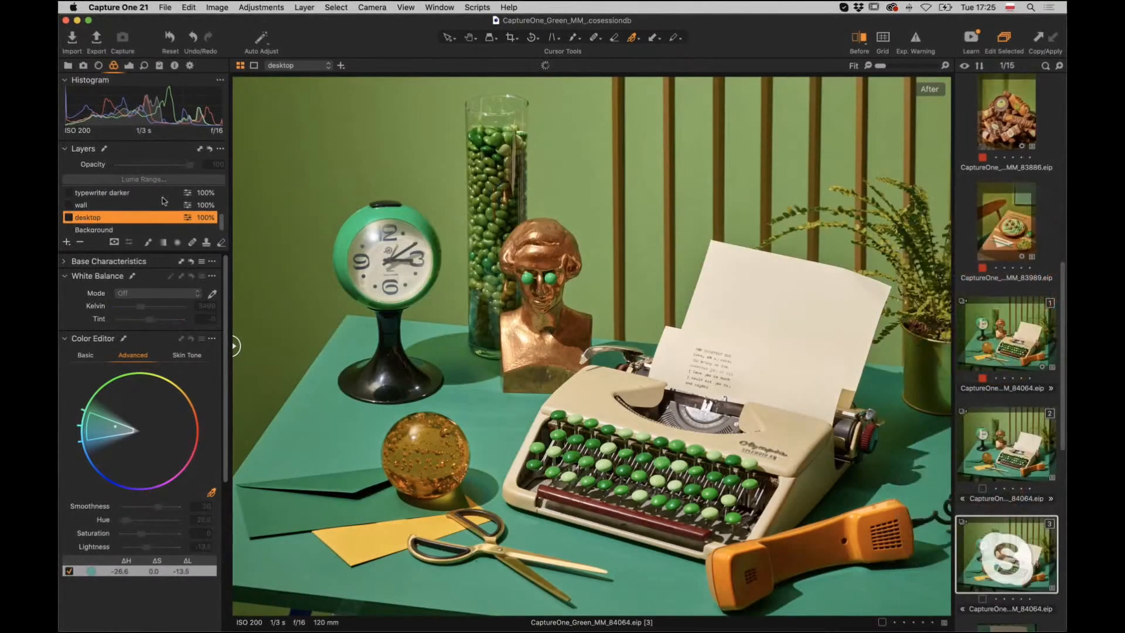
click(68, 217)
scroll(70, 223, down, 3)
drag(69, 230, 68, 193)
mouse_move(223, 206)
mouse_down()
mouse_move(223, 226)
mouse_move(223, 199)
mouse_up()
click(68, 195)
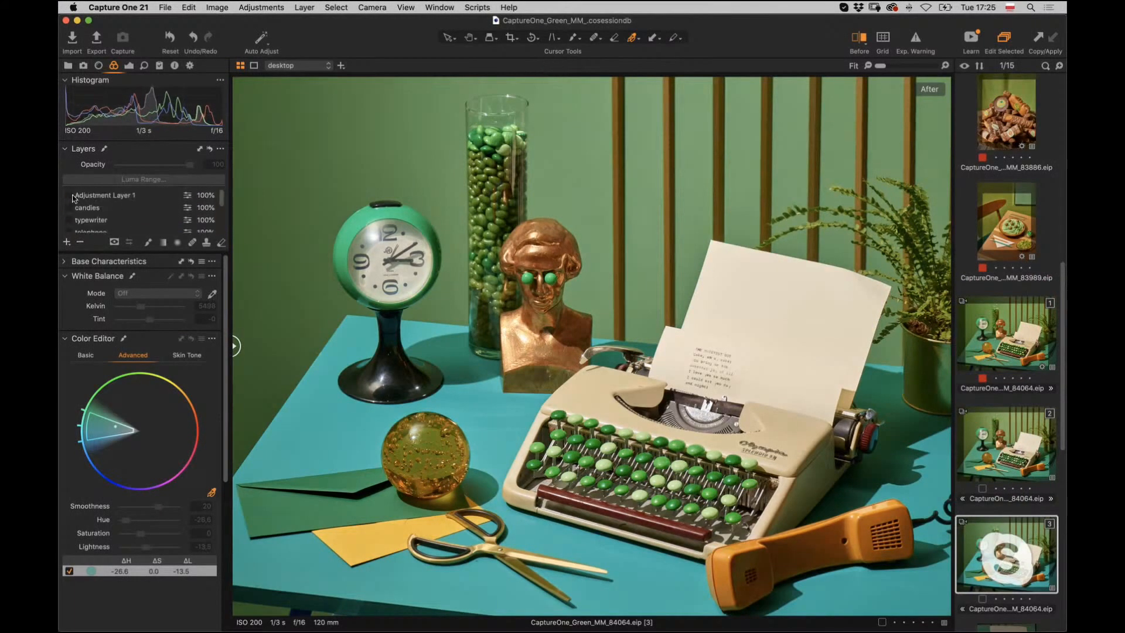
Select the Background layer's base adjustments in the Exposure tools.
click(130, 65)
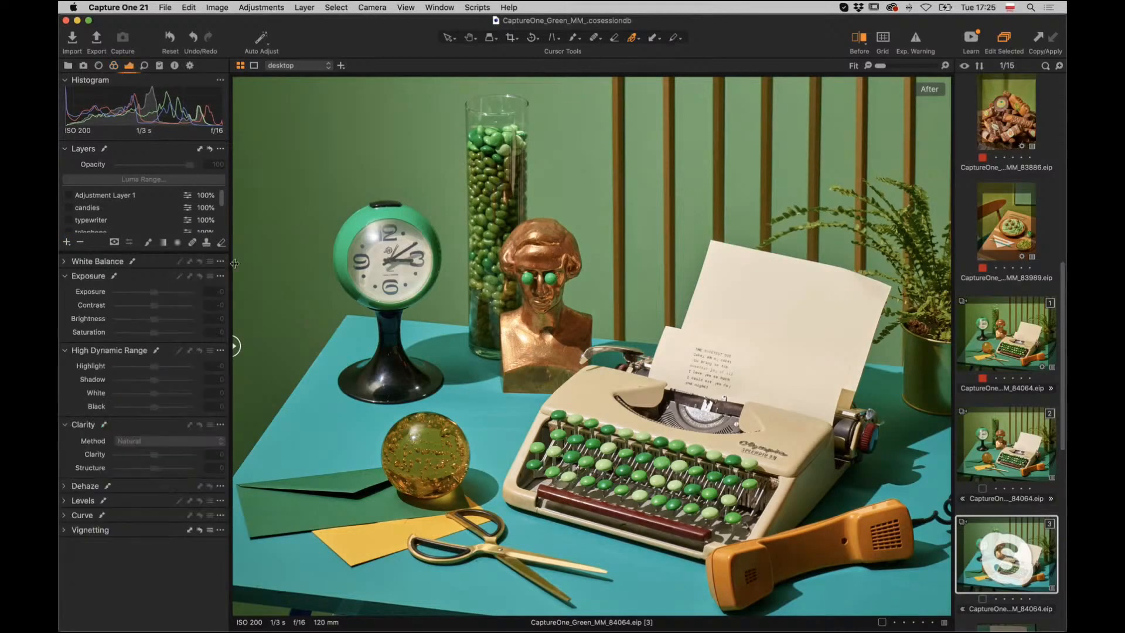
scroll(205, 211, down, 3)
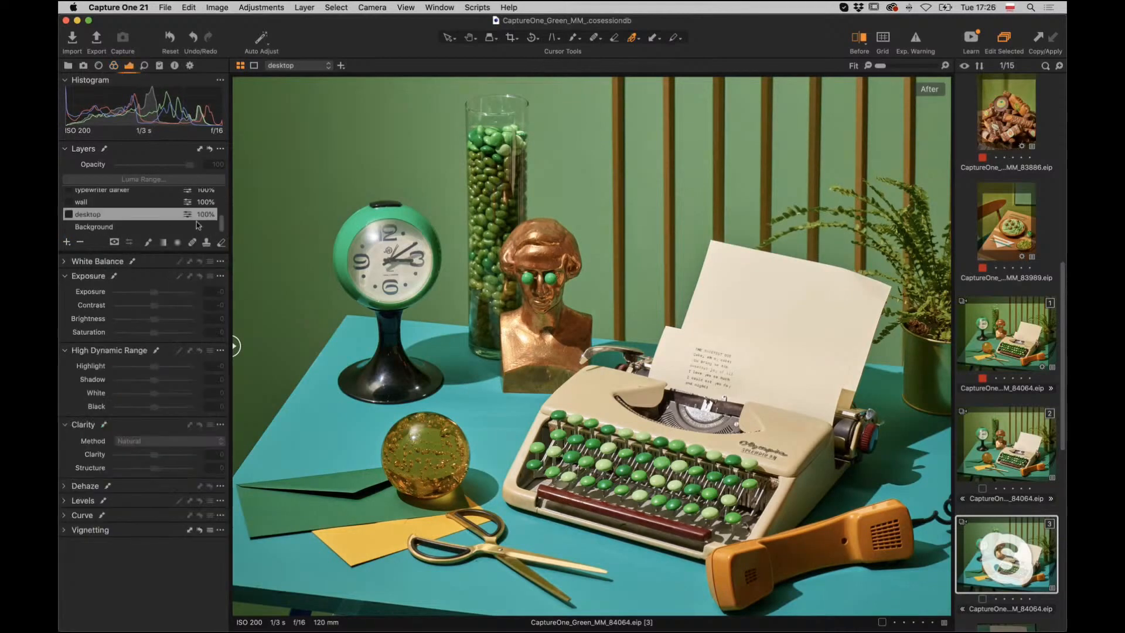
click(125, 228)
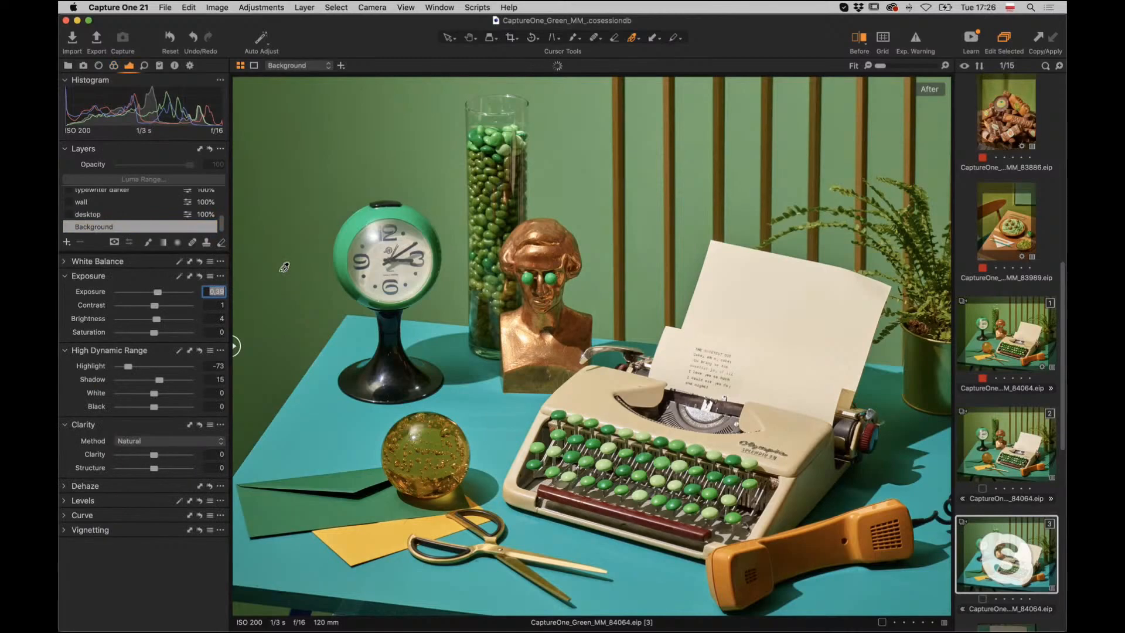
Enter 0 for Exposure, Contrast, Brightness, Highlight and Shadow, then compare with variant 2.
text(0)
key(Tab)
text(0)
key(Tab)
text(0)
key(Tab)
key(Tab)
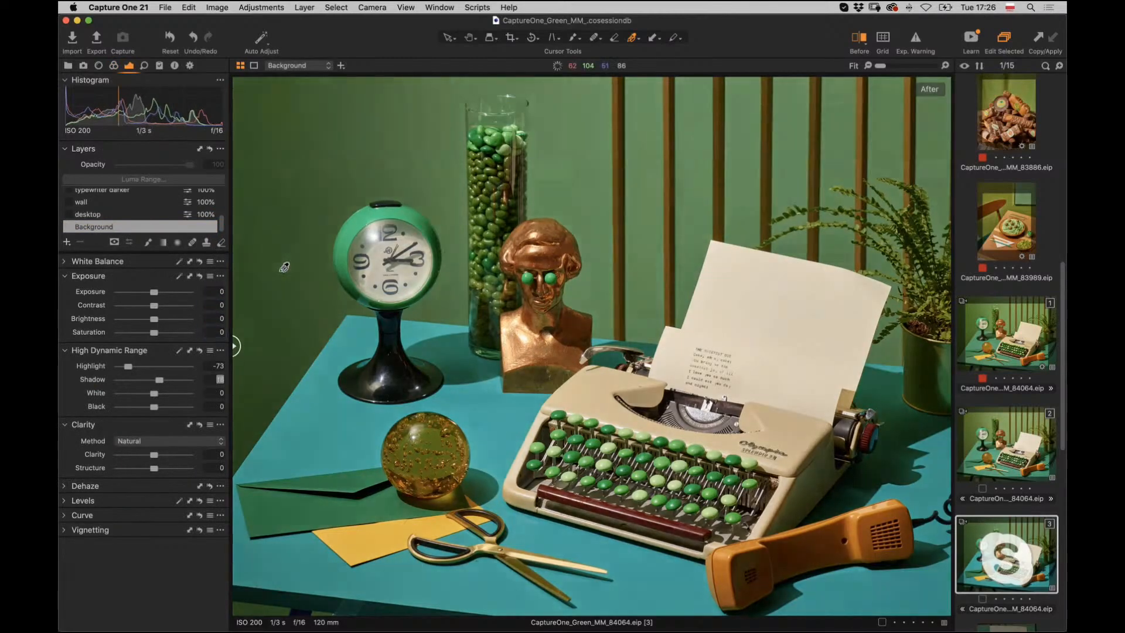
text(0)
key(shift+Tab)
text(0)
key(Tab)
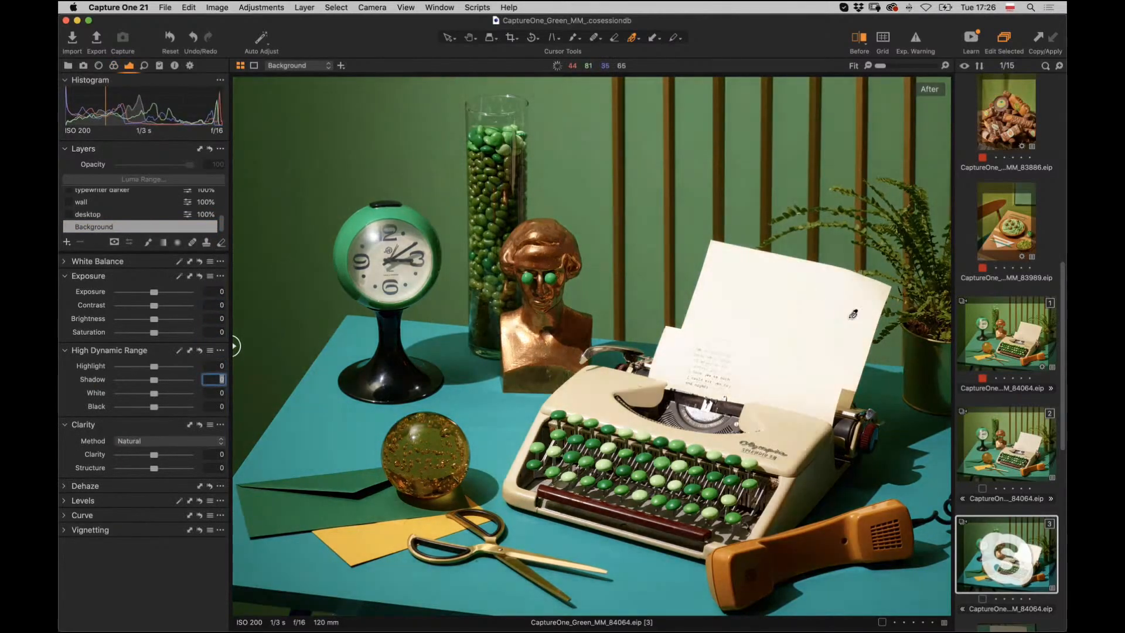
click(1002, 445)
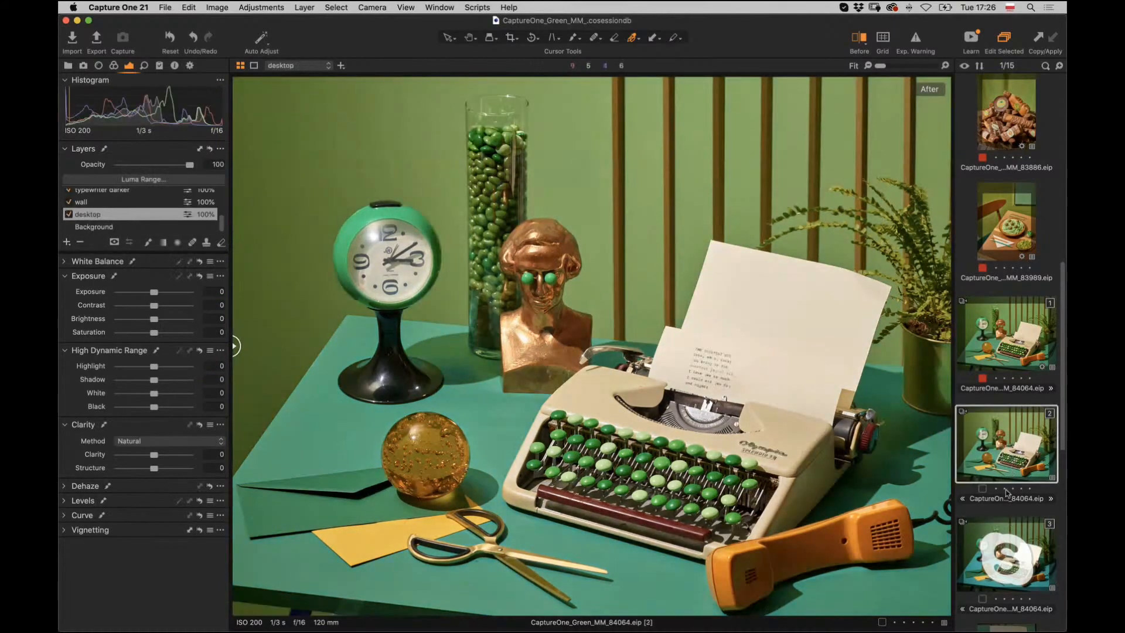
Display typewriter variants 2 and 3 side by side and switch to the Color tools.
click(1008, 530)
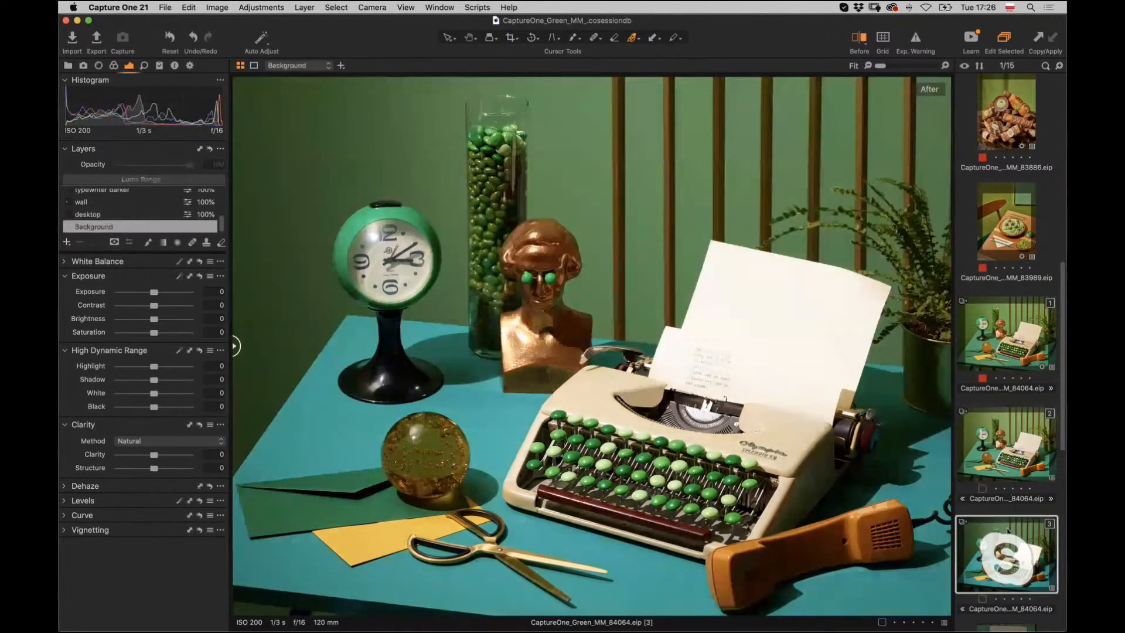
super+click(1004, 461)
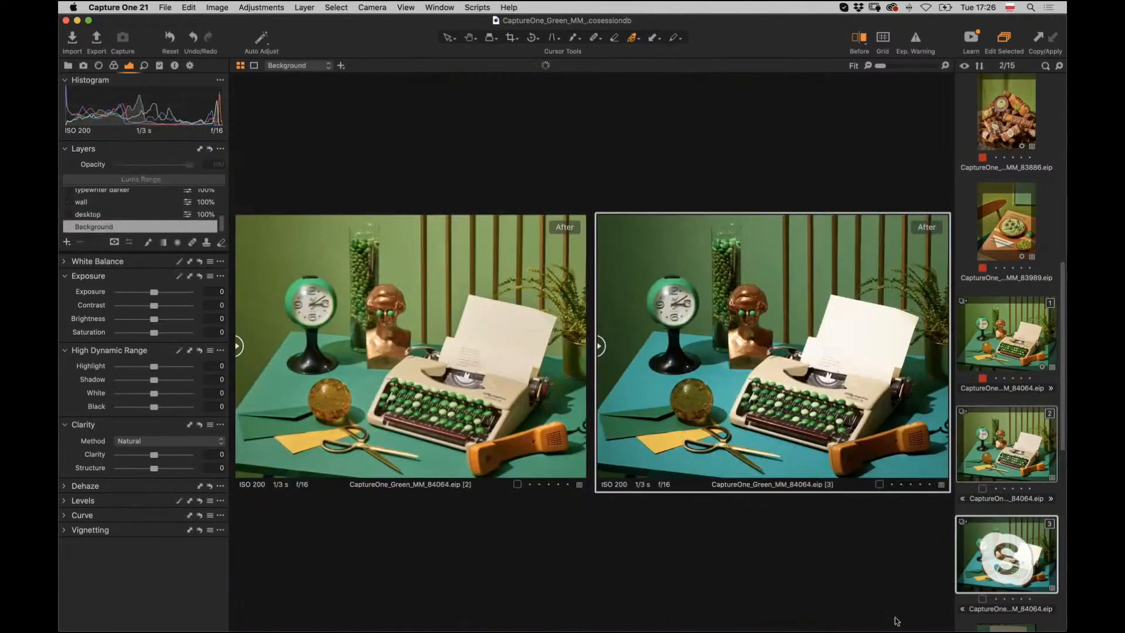
mouse_move(844, 631)
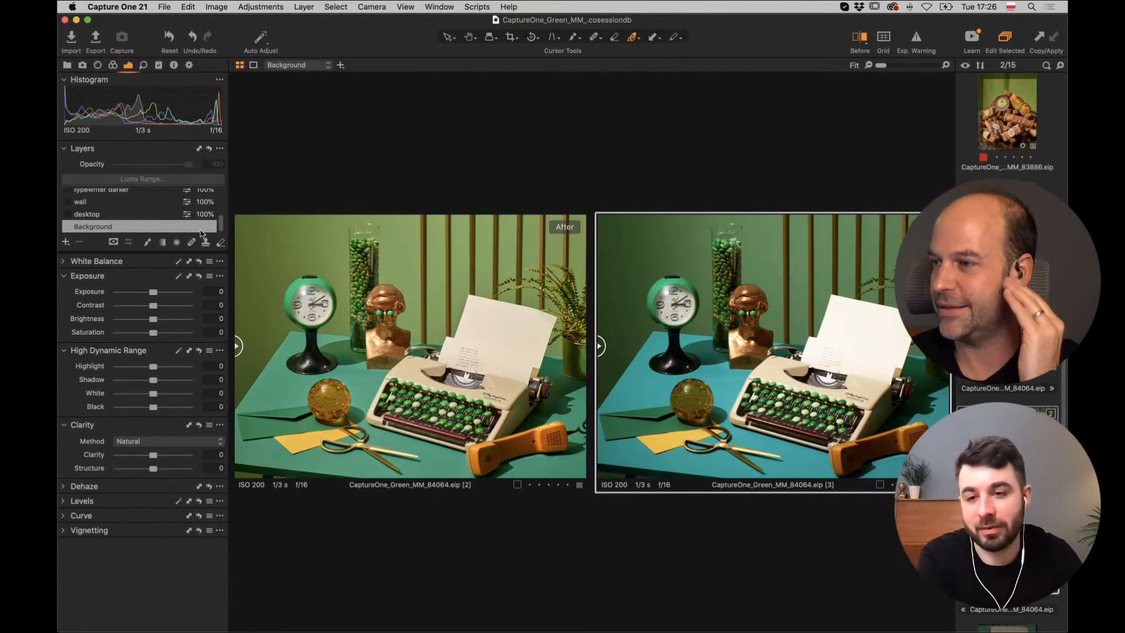
drag(222, 224, 224, 198)
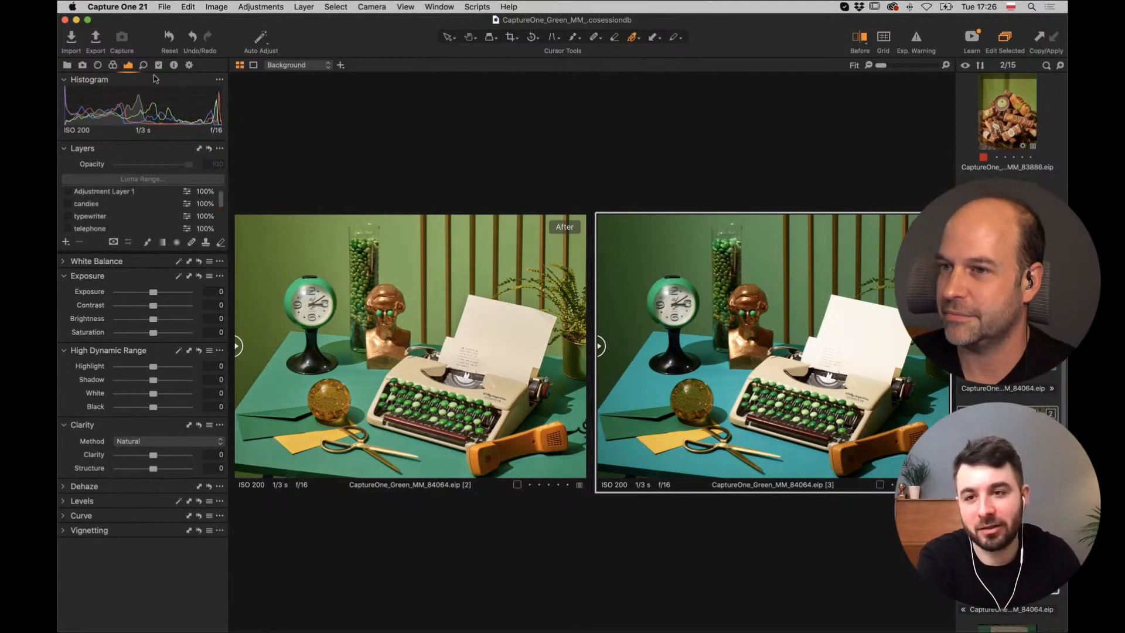
click(113, 65)
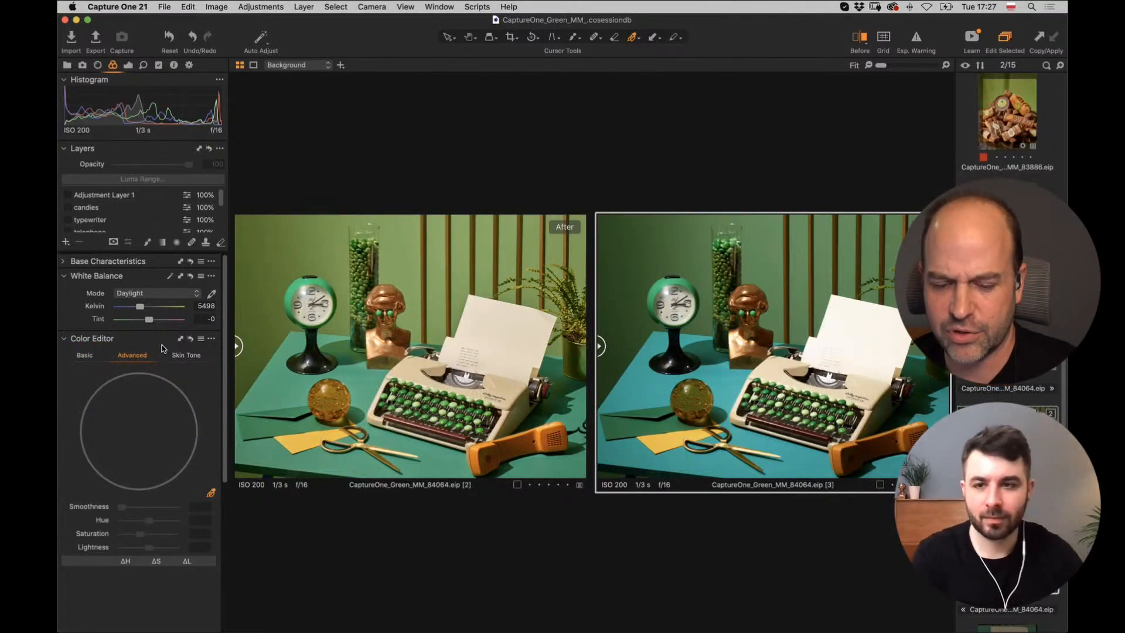
Bring Safari's Favourites start page up in front of Capture One.
right_click(210, 64)
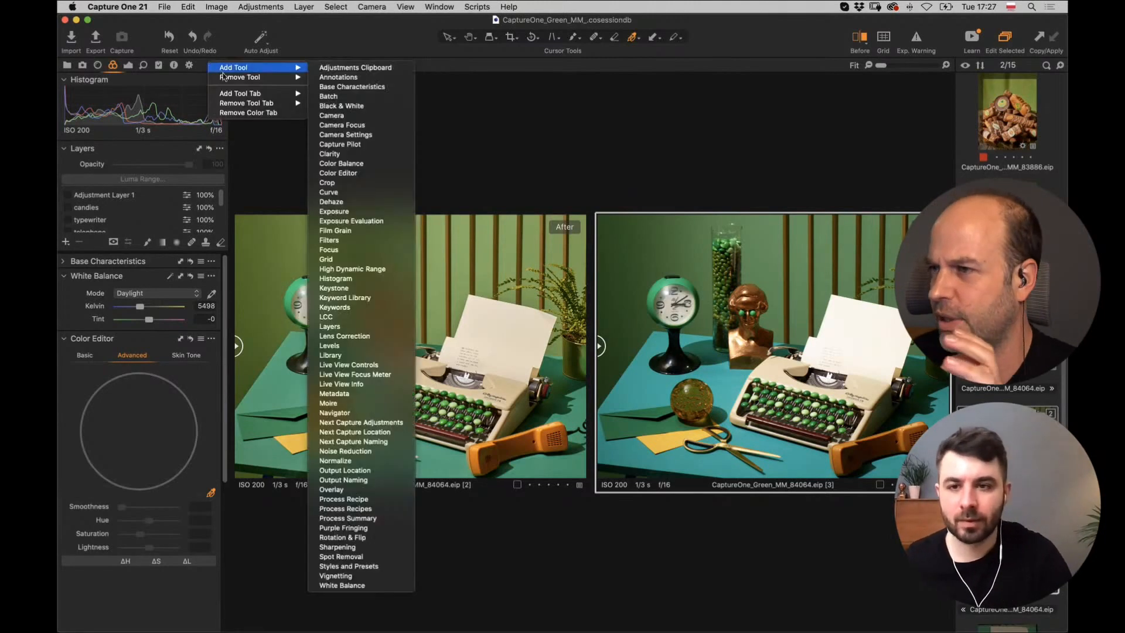
click(311, 176)
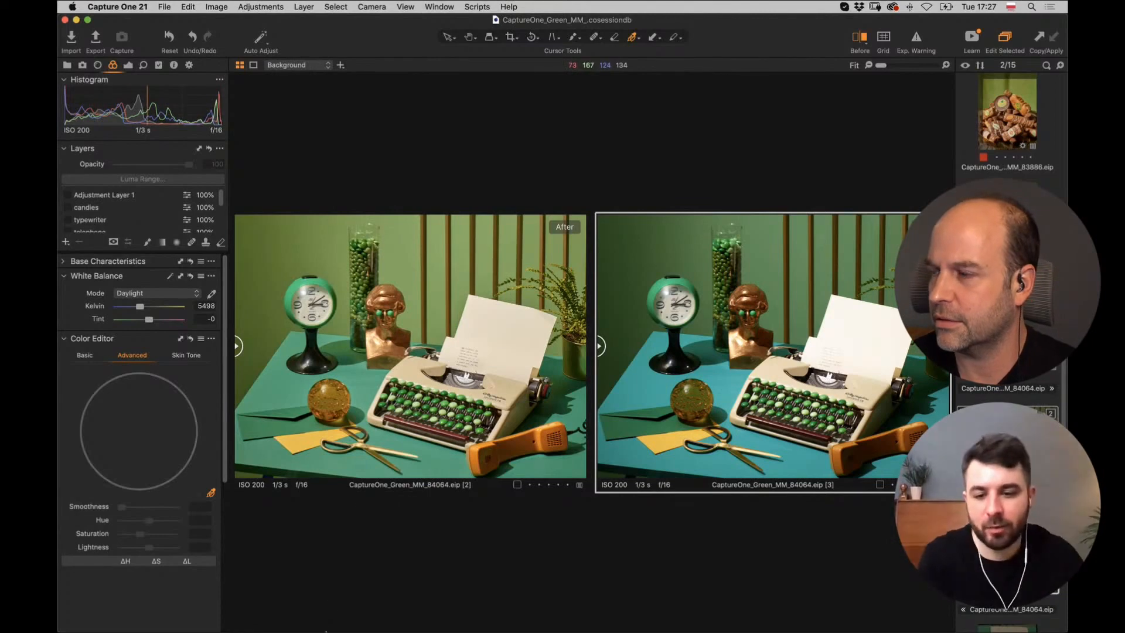
click(315, 607)
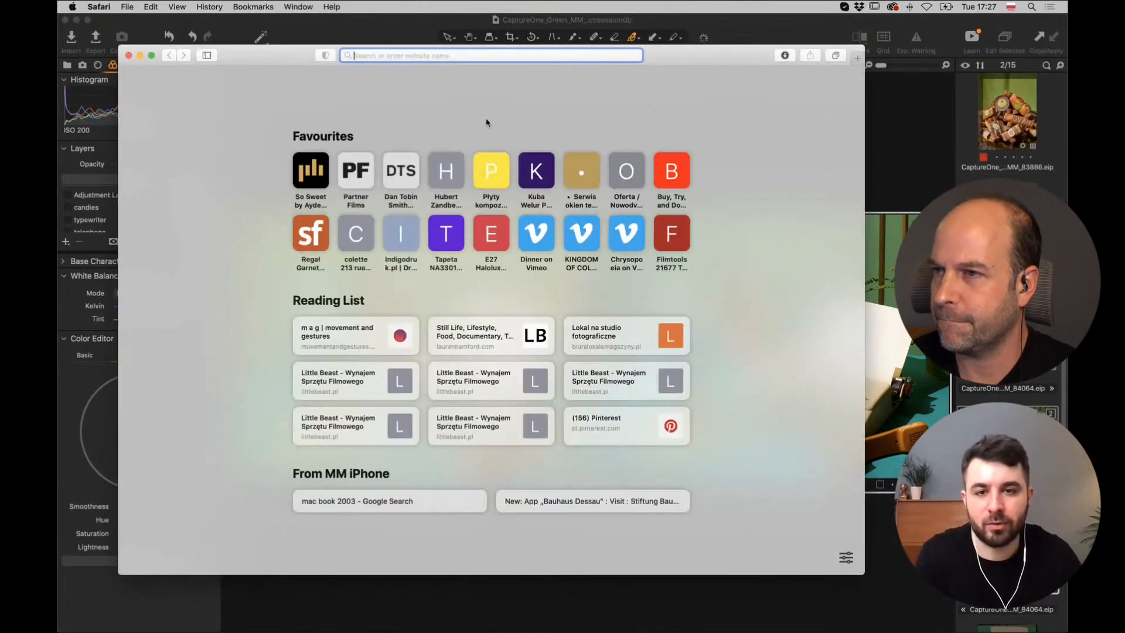
Search Google for 'green pantone' in Safari.
text(p)
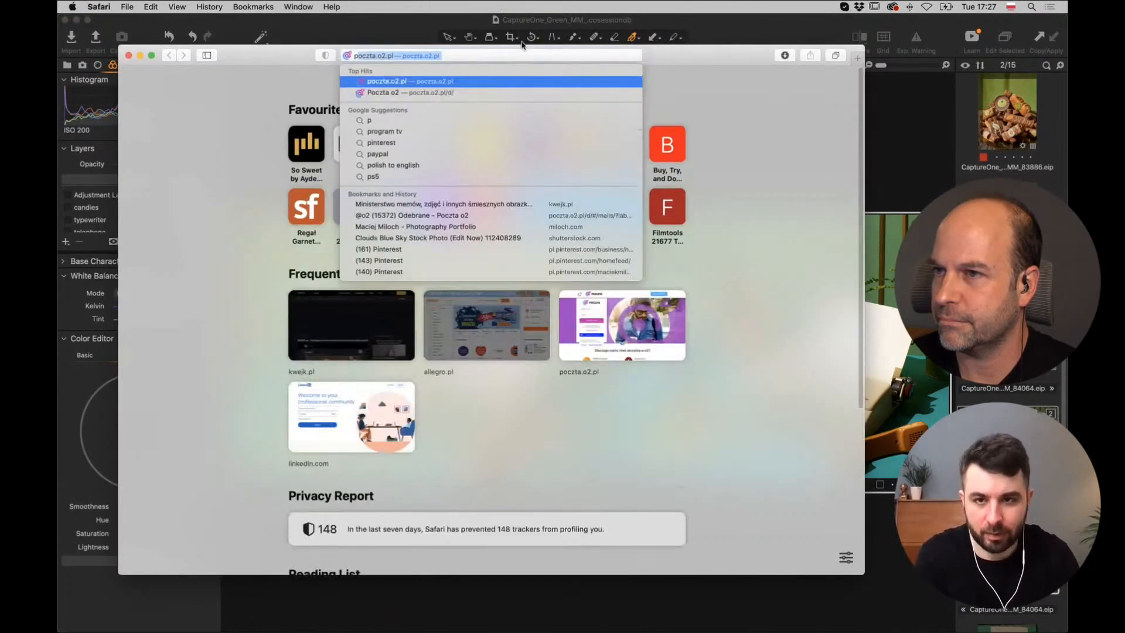
key(BackSpace)
key(BackSpace)
text(green)
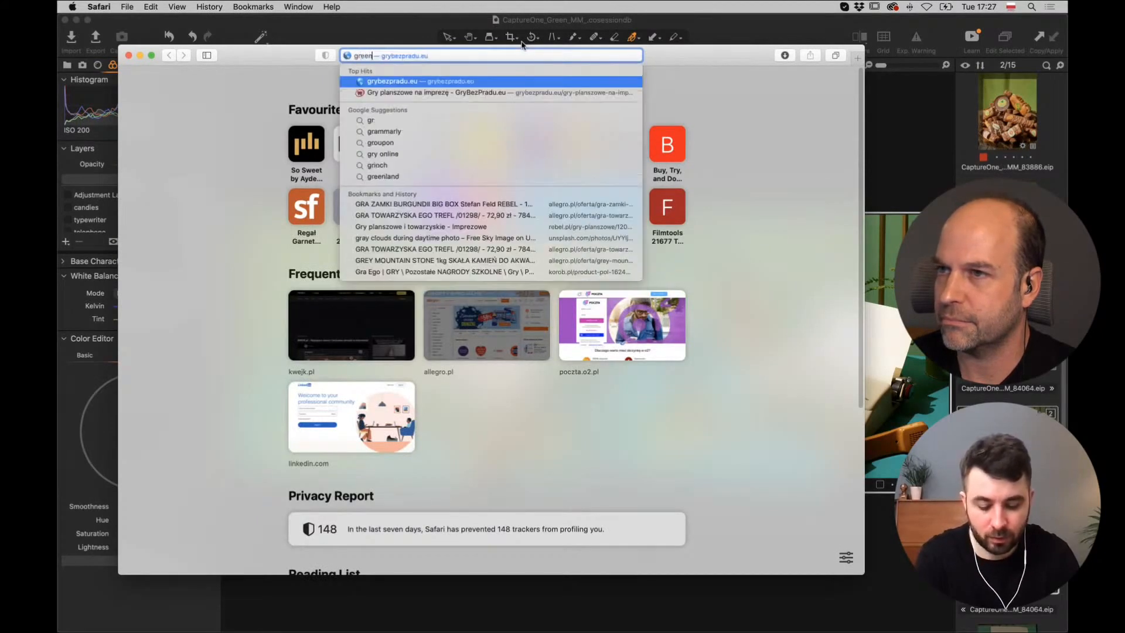
text( pantone)
key(Return)
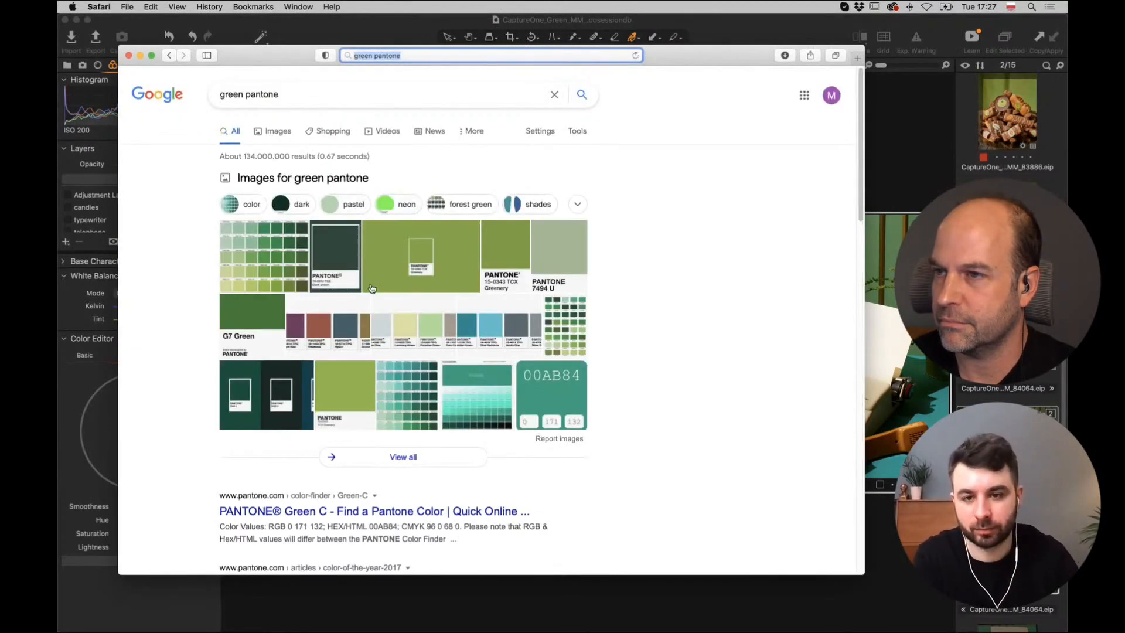
Open the Pantone 15-0343 TCX Greenery image result and screenshot the swatch region.
click(505, 244)
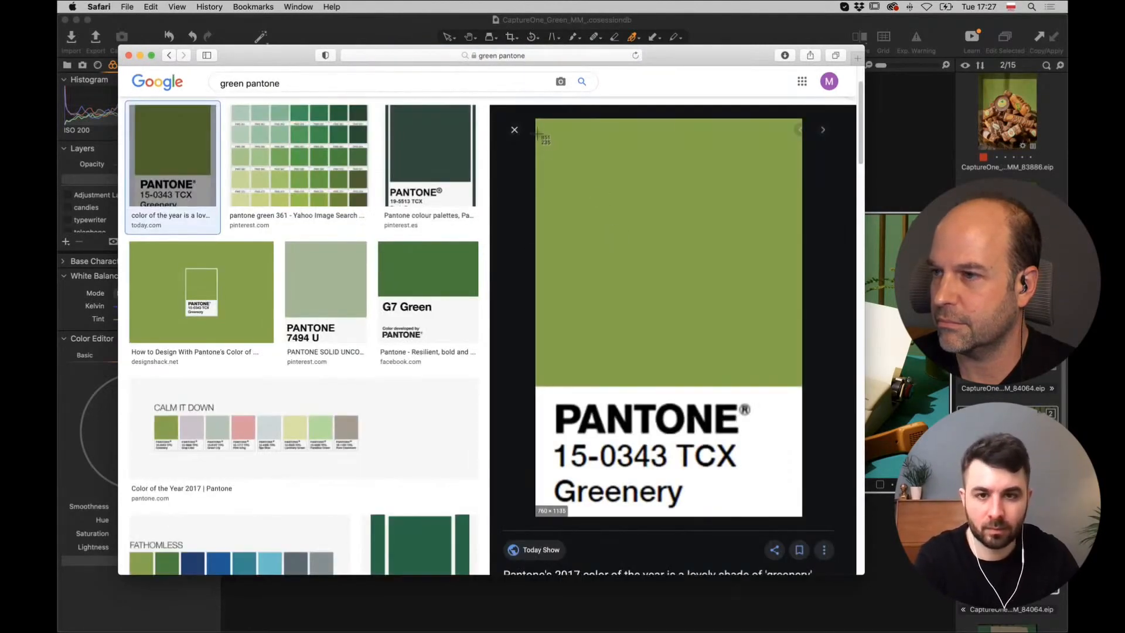
key(super+shift+4)
drag(537, 121, 816, 527)
Back in Capture One, add a Composition tool tab and expand its Overlay settings.
key(super+Tab)
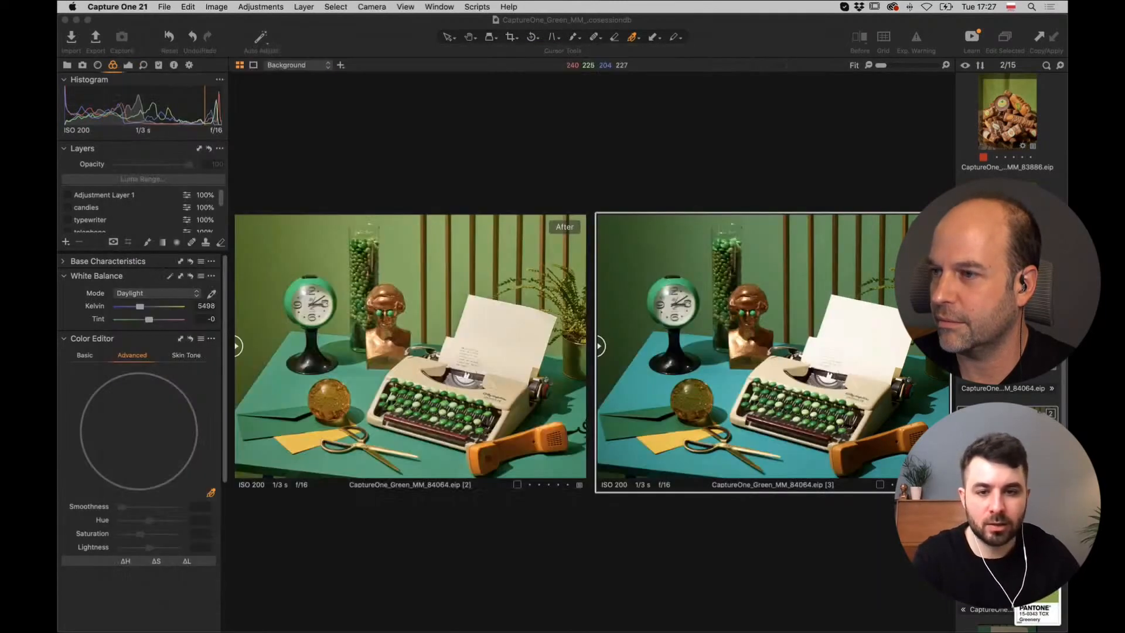
right_click(214, 67)
mouse_move(264, 92)
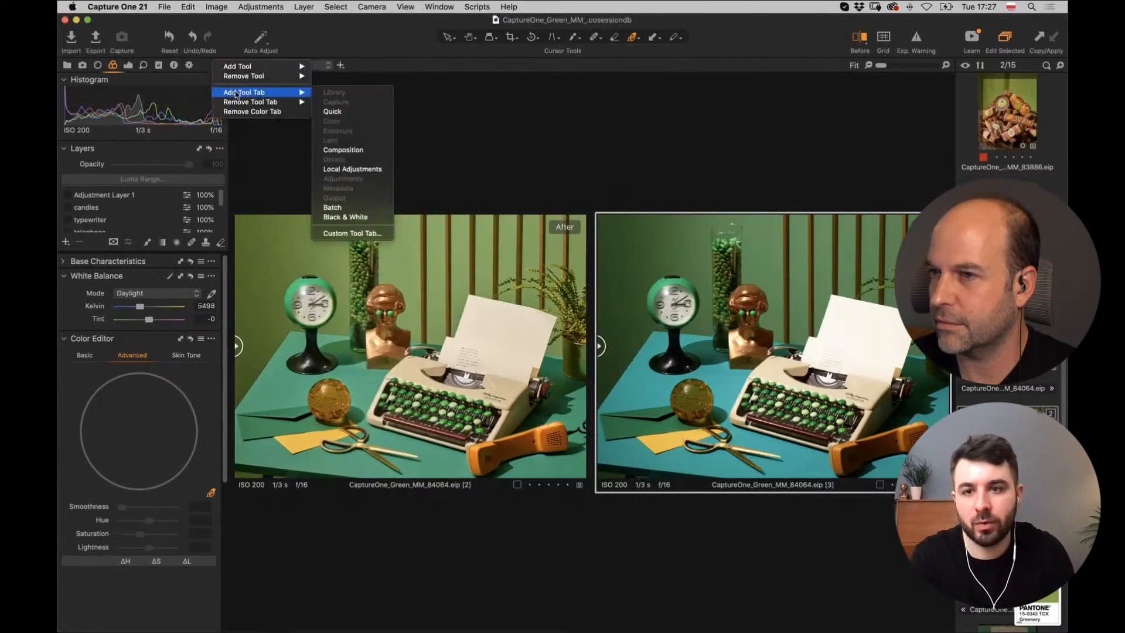
click(369, 150)
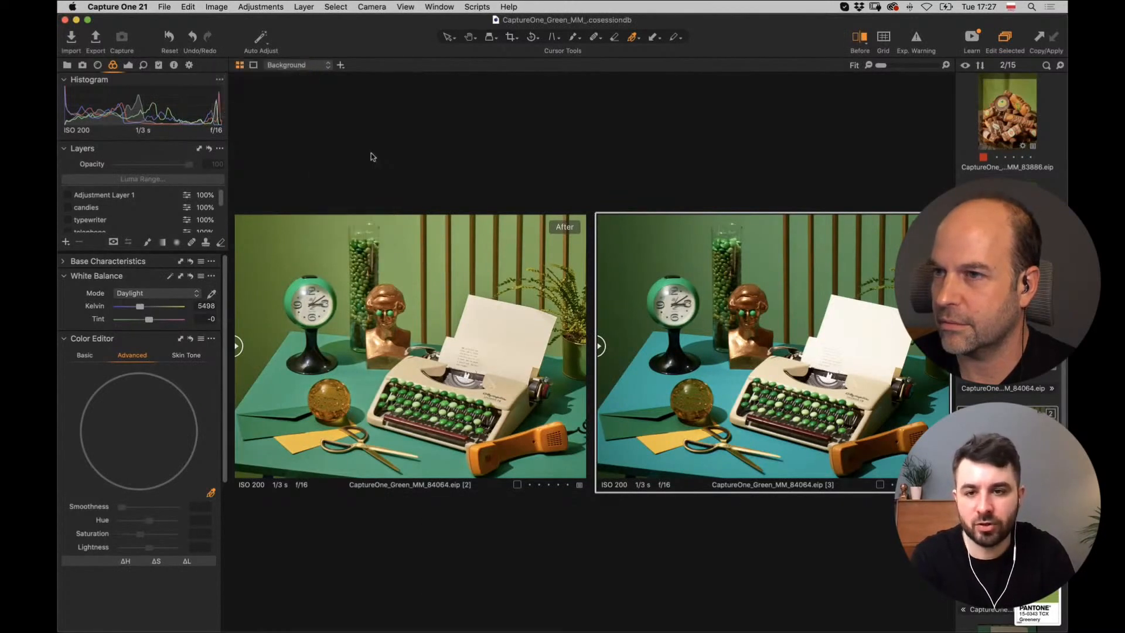
click(83, 305)
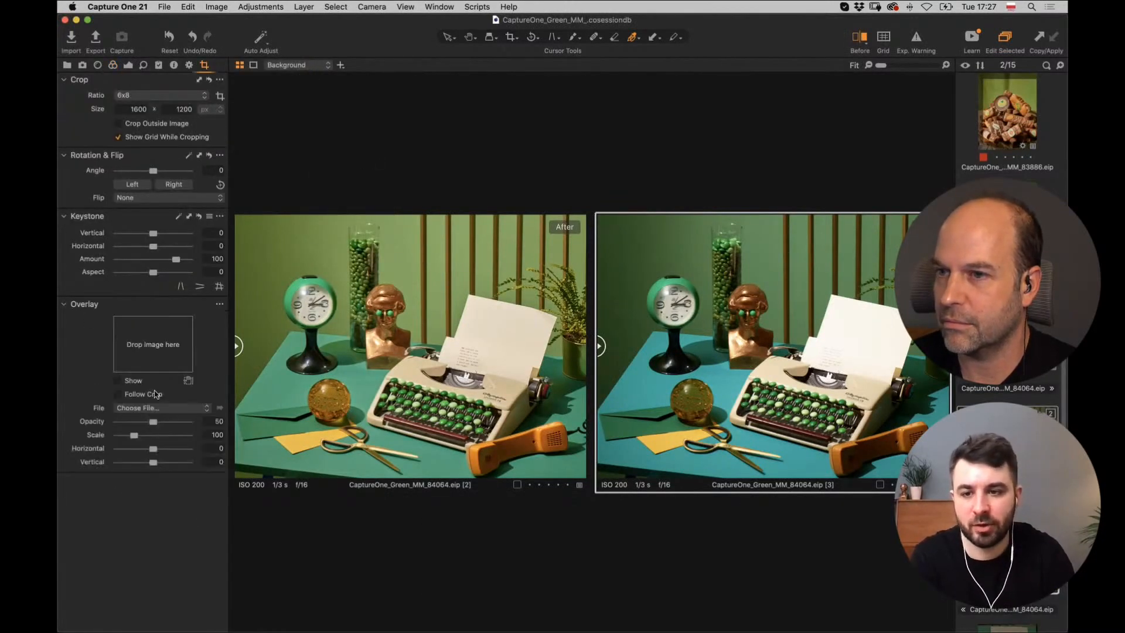
Drop the Greenery screenshot from the Desktop onto the Overlay box, showing at opacity 50.
click(272, 612)
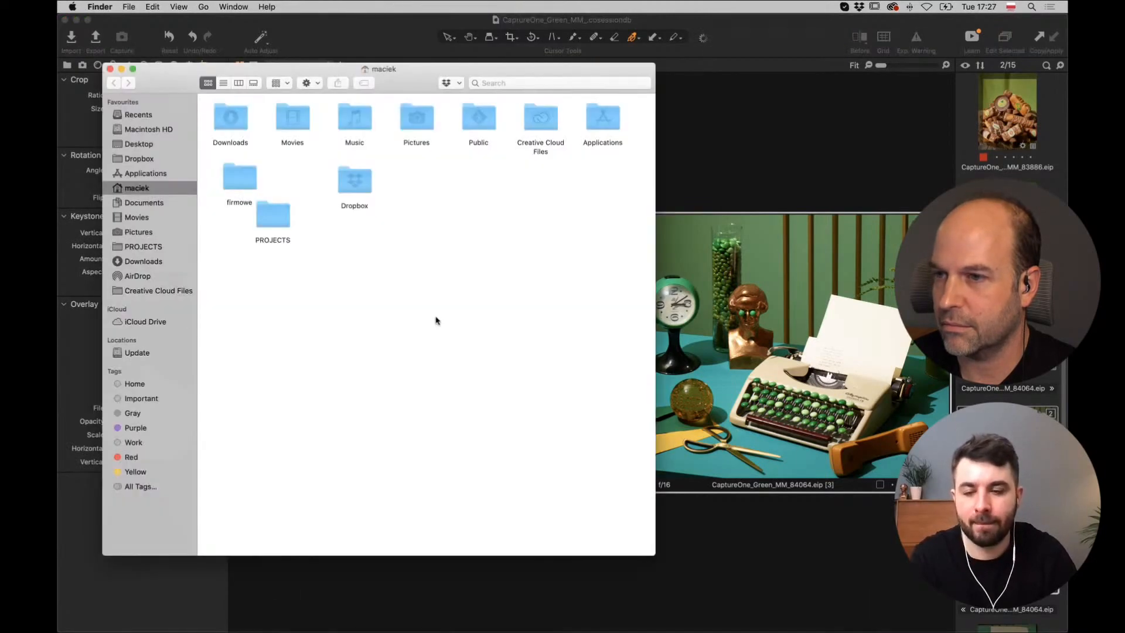
click(144, 147)
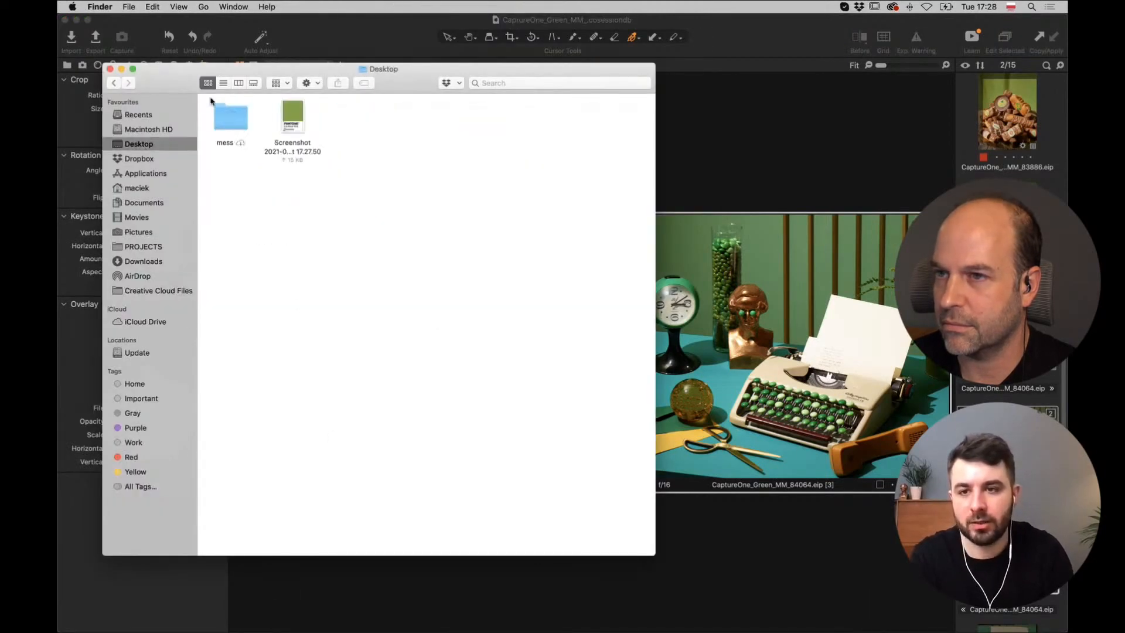
drag(287, 69, 619, 76)
drag(625, 125, 151, 351)
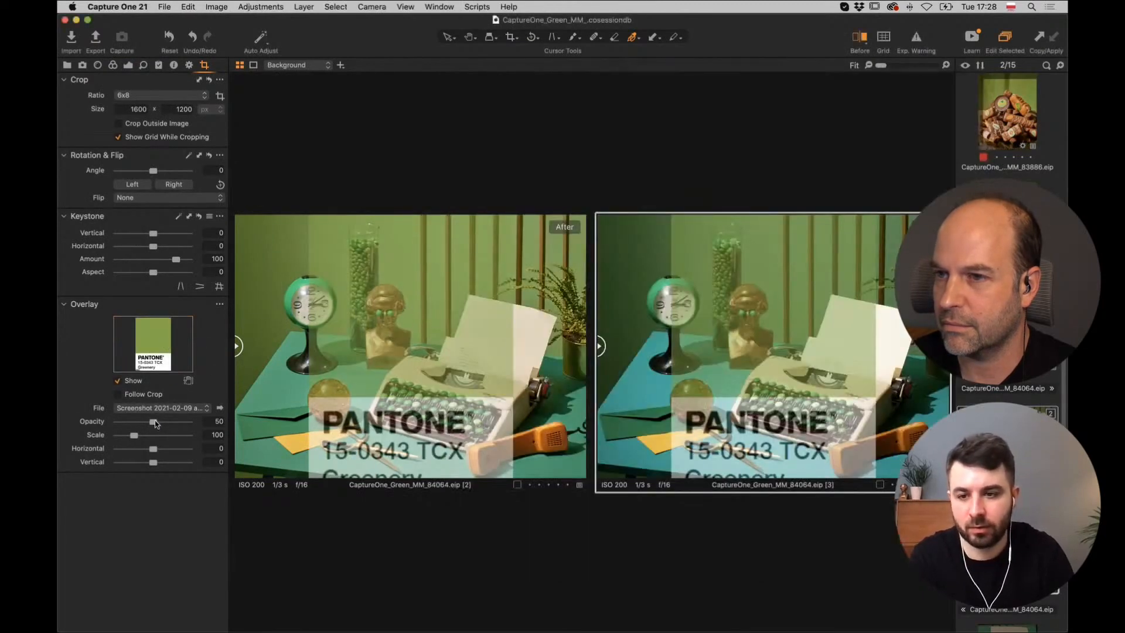
Raise the overlay opacity to 100 and view only variant [2].
drag(153, 421, 189, 422)
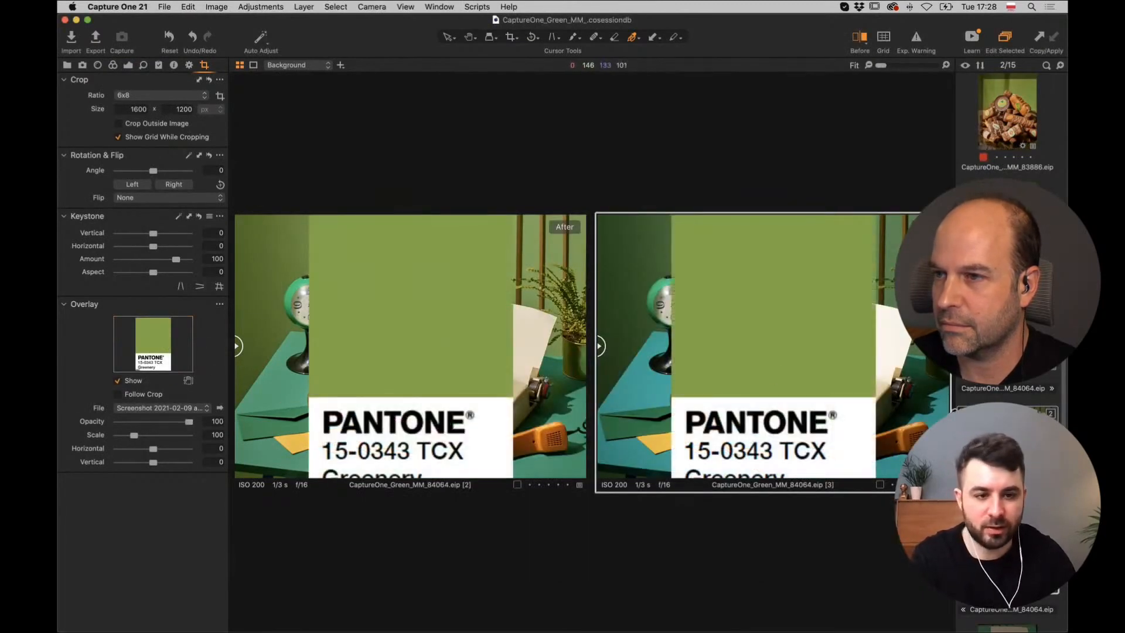
click(964, 352)
click(1007, 447)
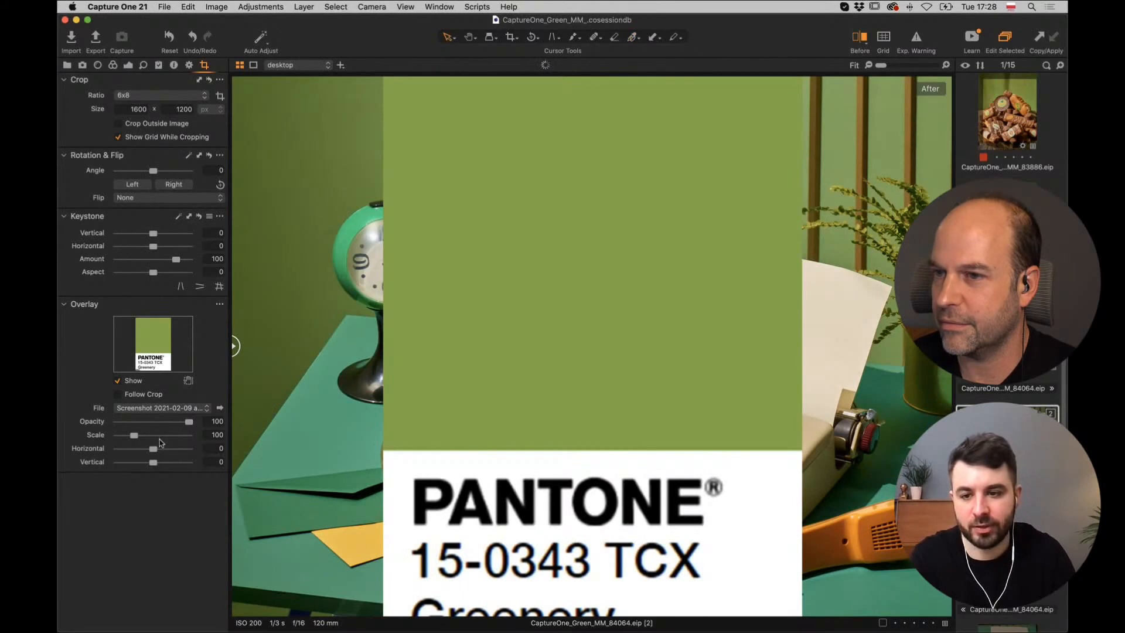
Shrink the Greenery overlay to scale 36 and position it on the wall beside the bust.
click(188, 380)
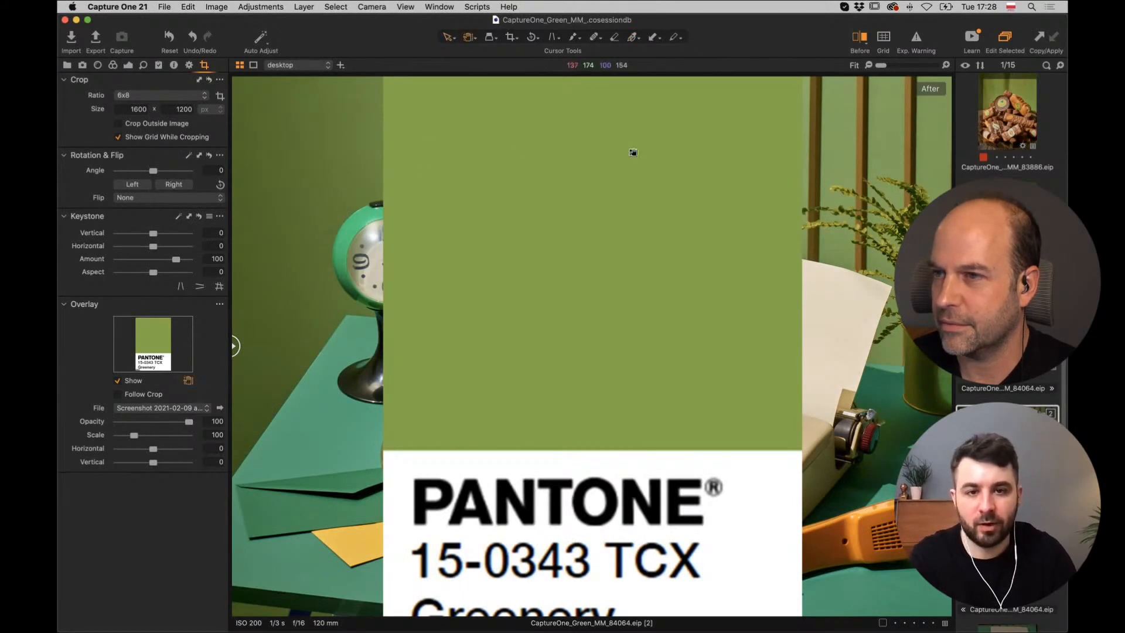
drag(634, 153, 621, 232)
drag(786, 110, 404, 188)
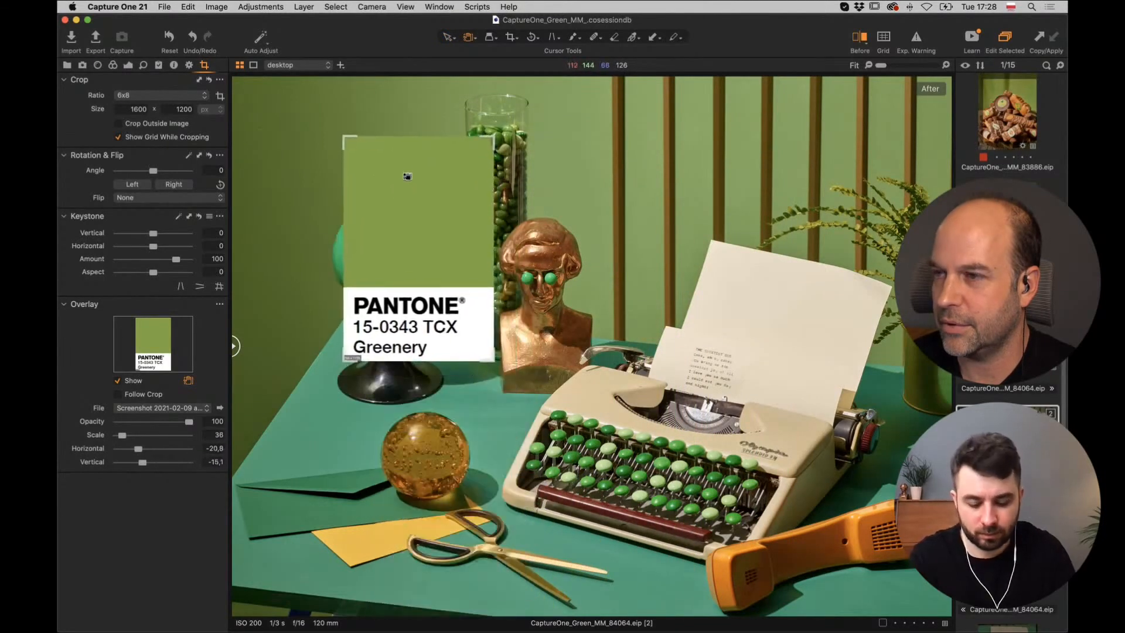
key(v)
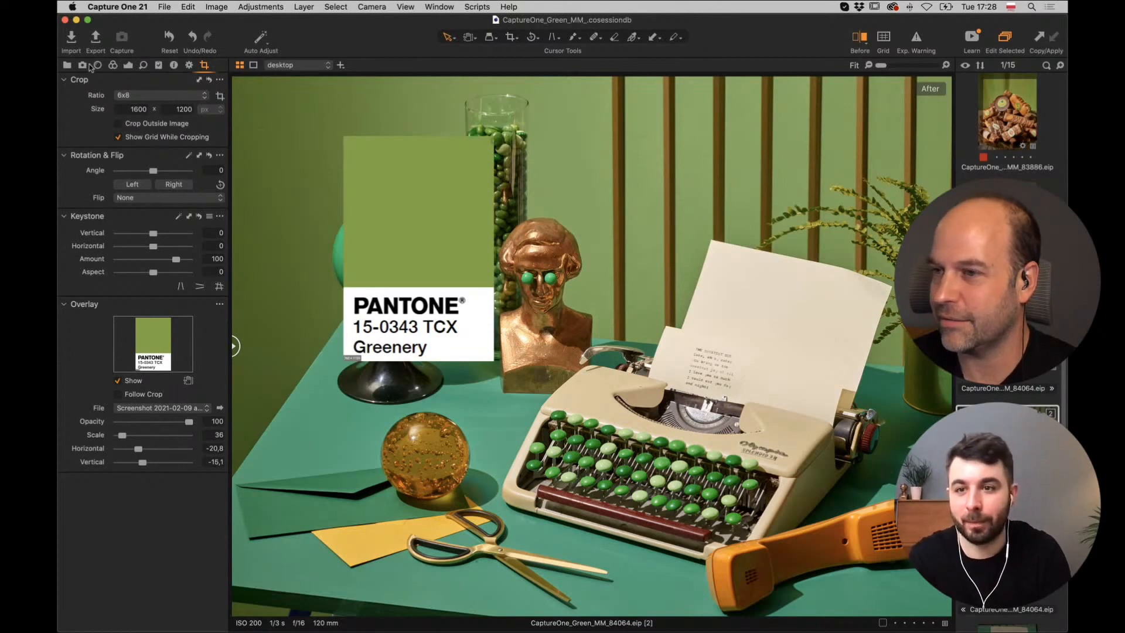
On the 'wall' layer, set the Advanced Color Editor green to hue -22.6 and lightness -2.
click(116, 67)
drag(220, 205, 225, 226)
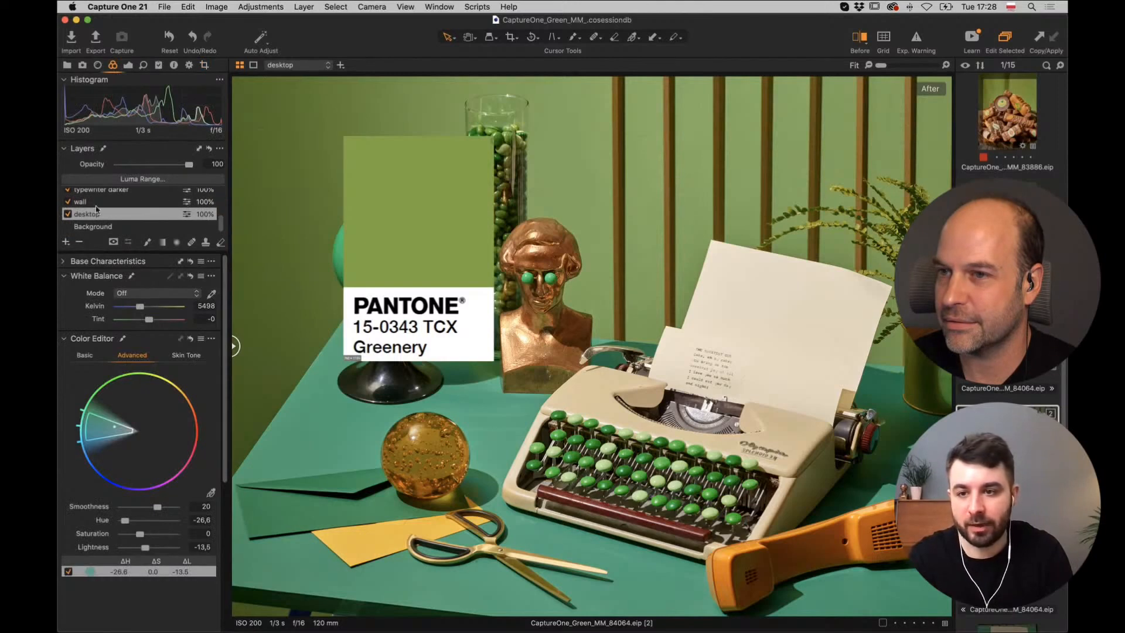
click(81, 203)
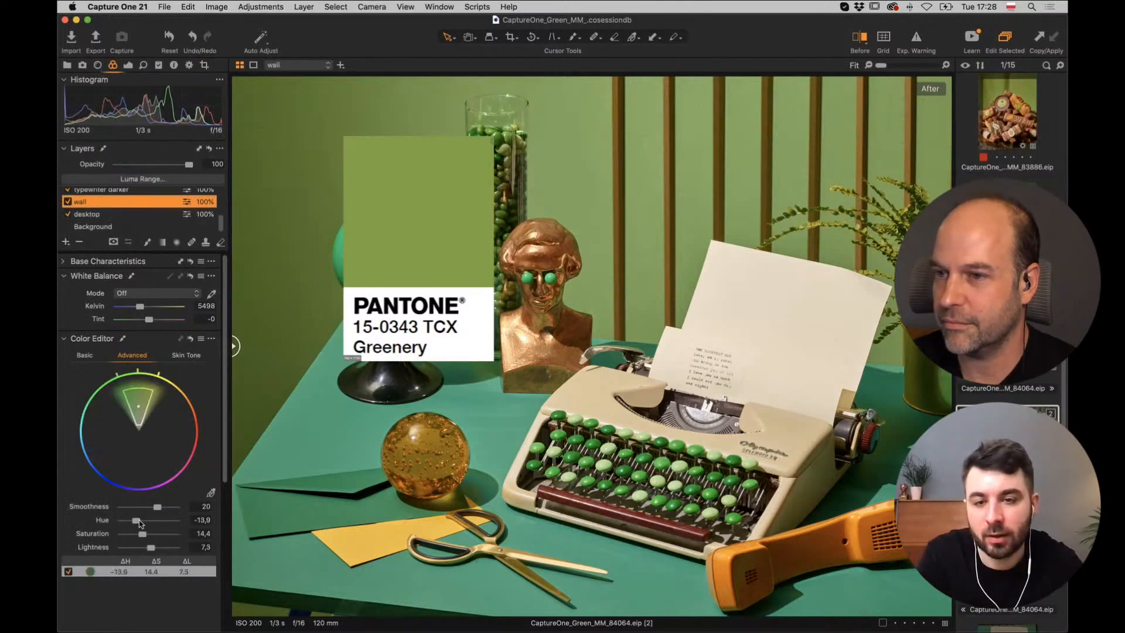
mouse_move(137, 520)
mouse_down()
mouse_move(123, 522)
mouse_move(136, 525)
mouse_up()
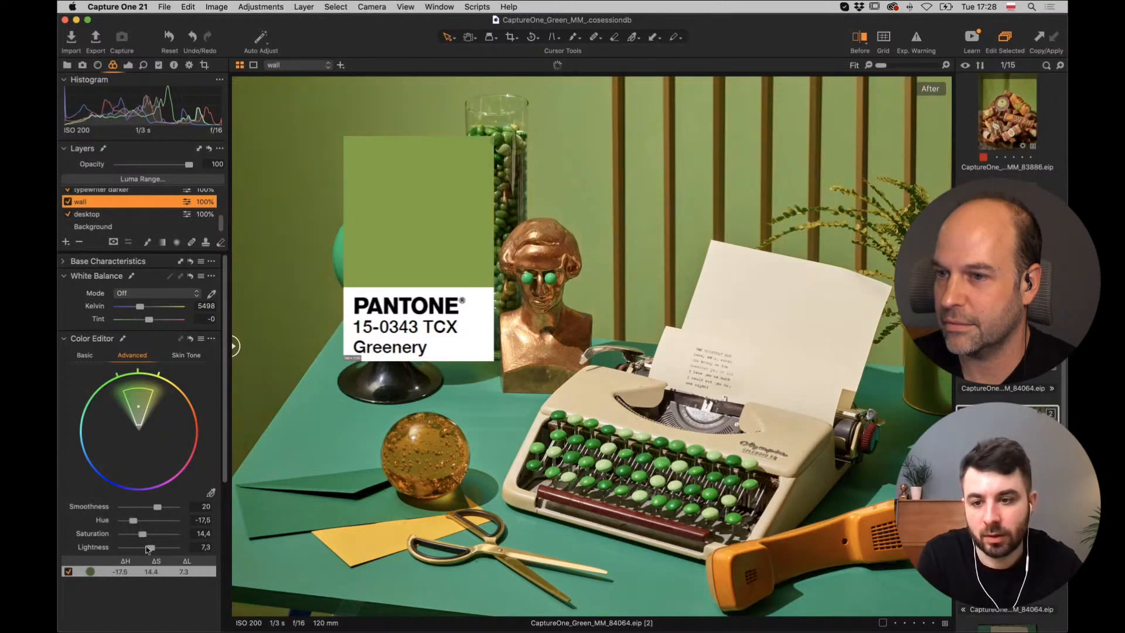
drag(152, 549, 158, 547)
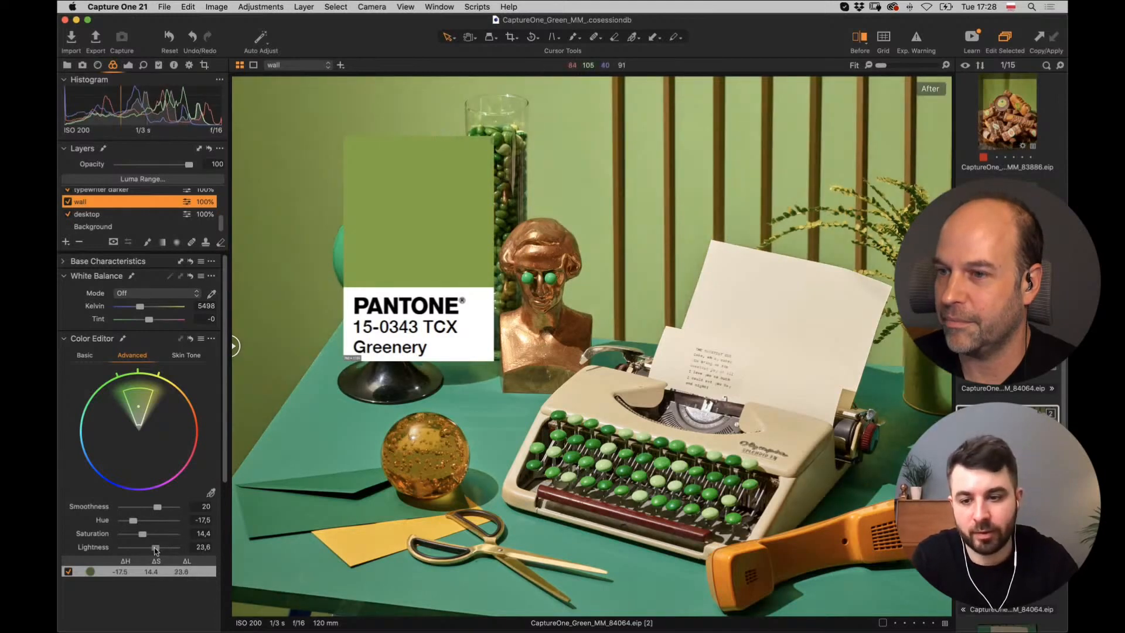
drag(157, 549, 153, 549)
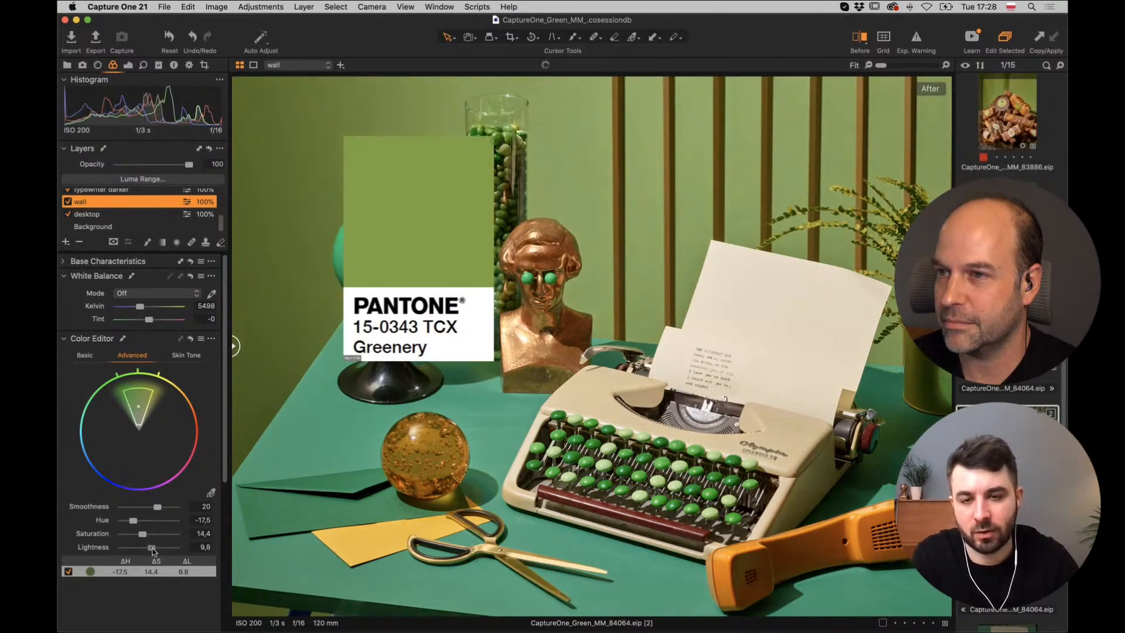
mouse_move(152, 549)
mouse_down()
mouse_move(131, 521)
mouse_move(148, 548)
mouse_up()
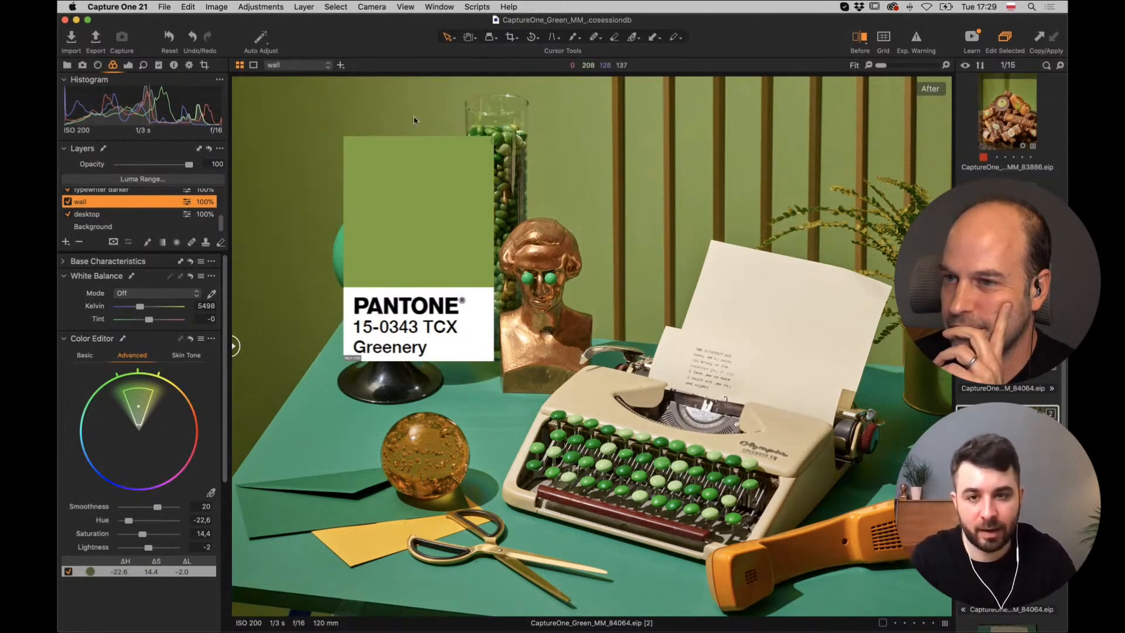
Toggle the Greenery overlay's Show checkbox repeatedly to compare, leaving the overlay hidden.
click(204, 64)
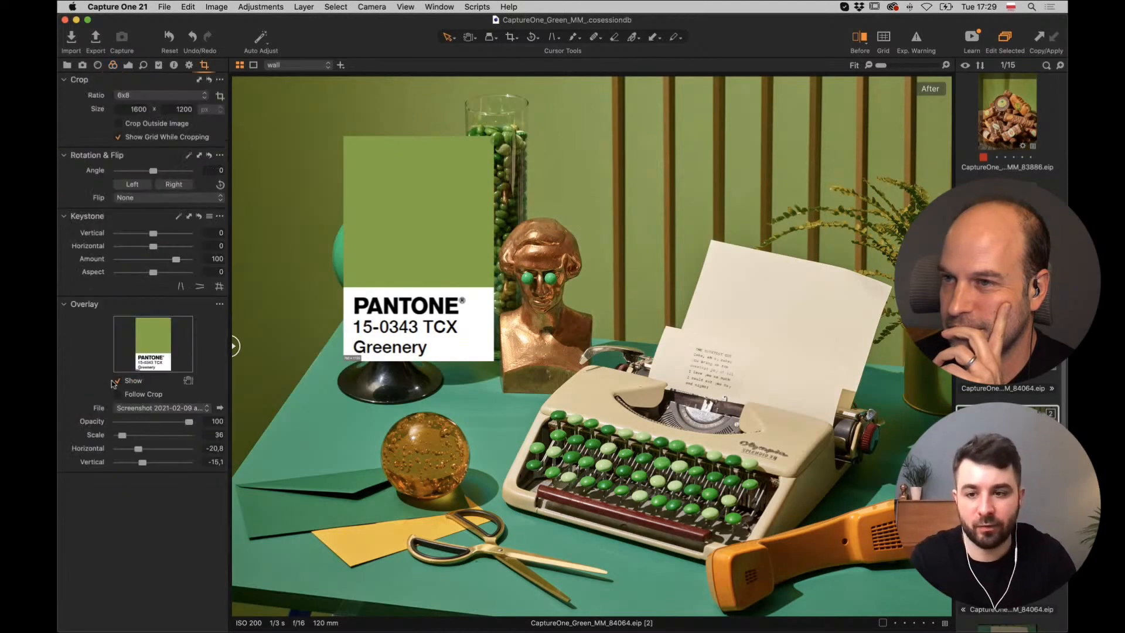
click(116, 382)
click(117, 382)
click(117, 382)
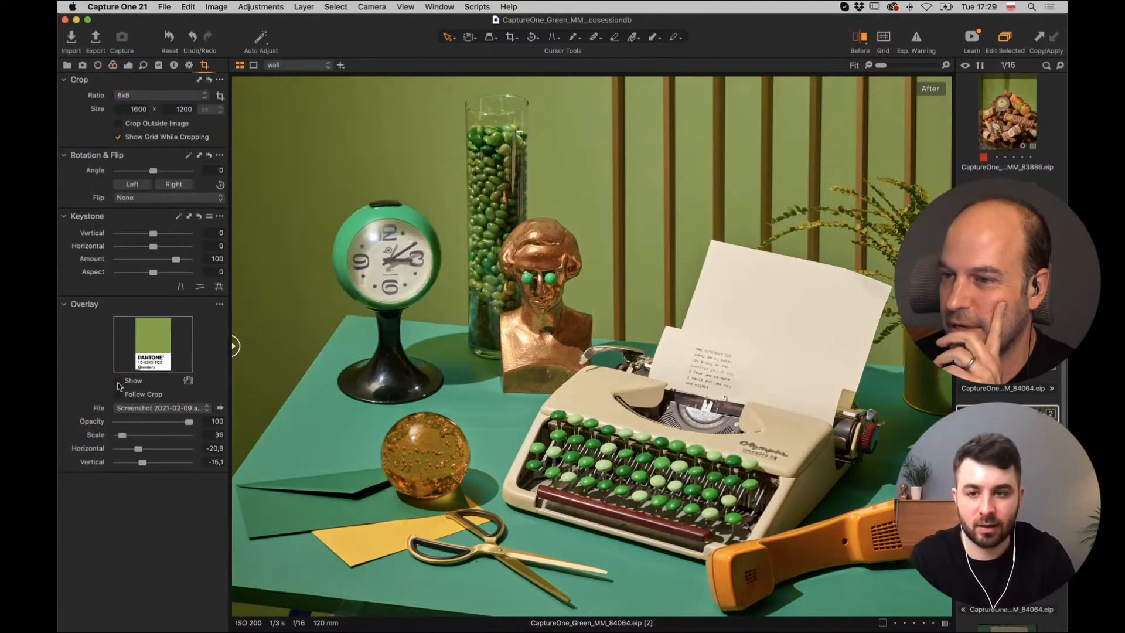
click(116, 382)
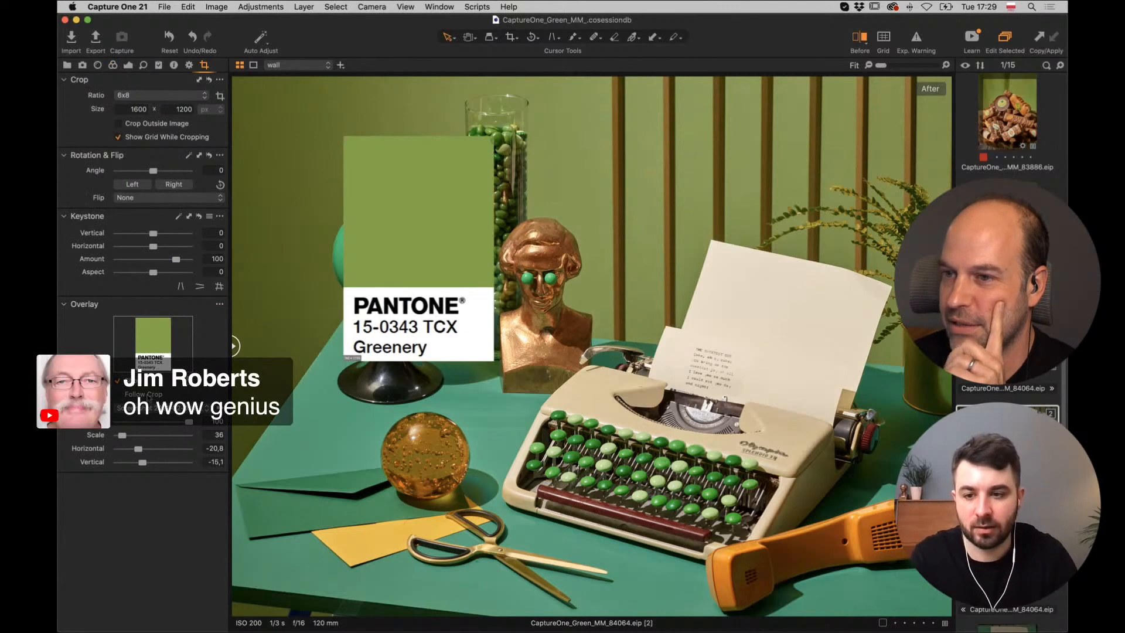
click(117, 382)
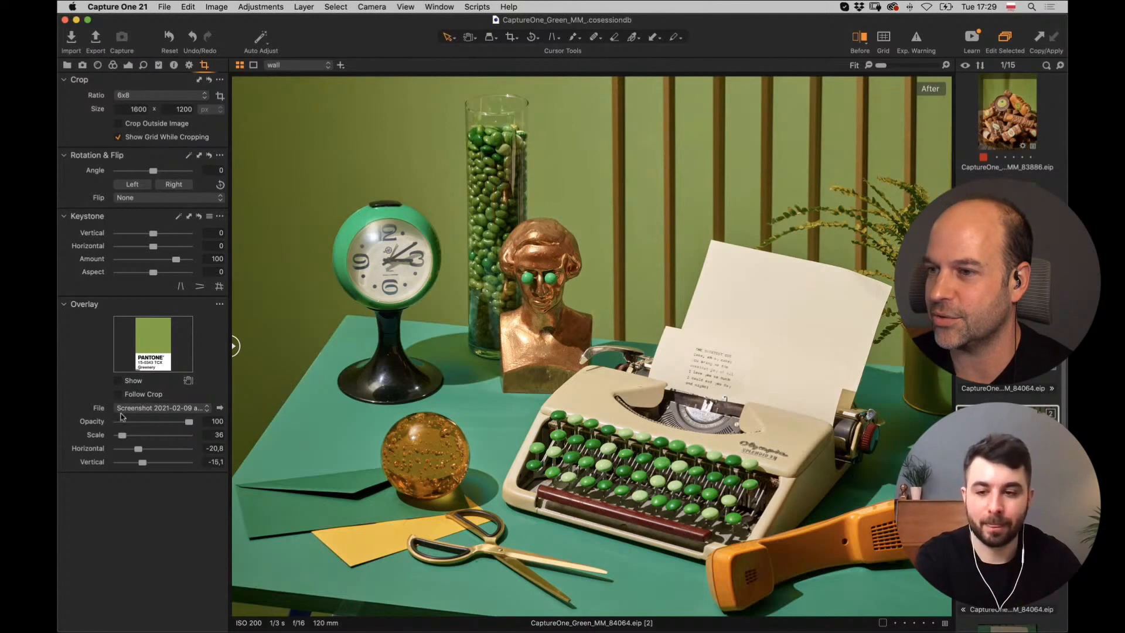
click(119, 381)
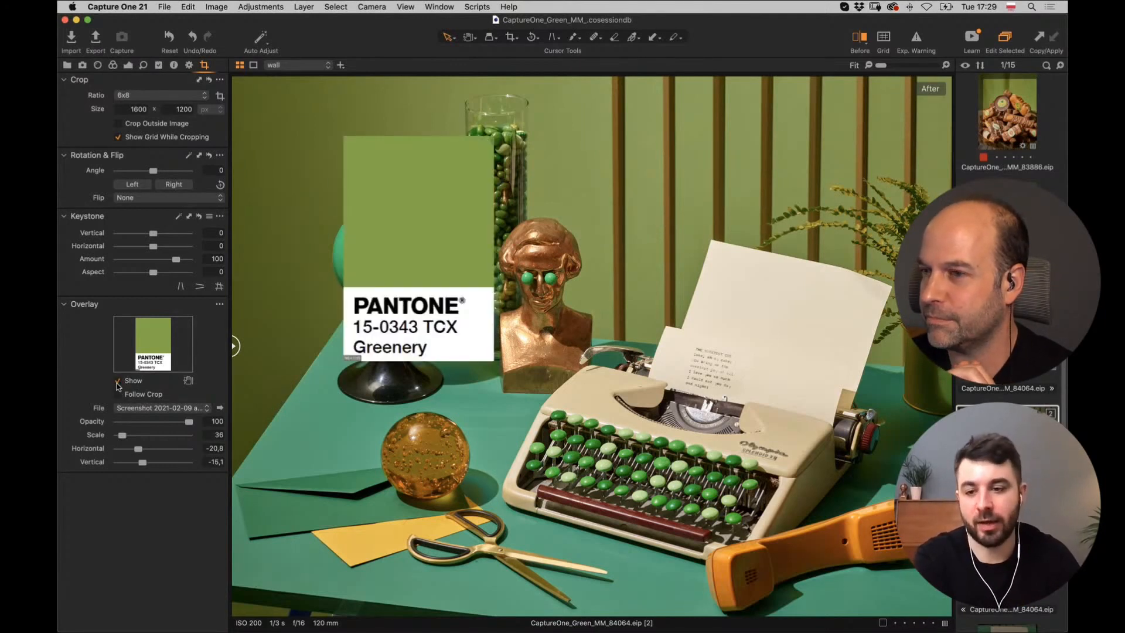
click(118, 382)
click(118, 382)
click(119, 382)
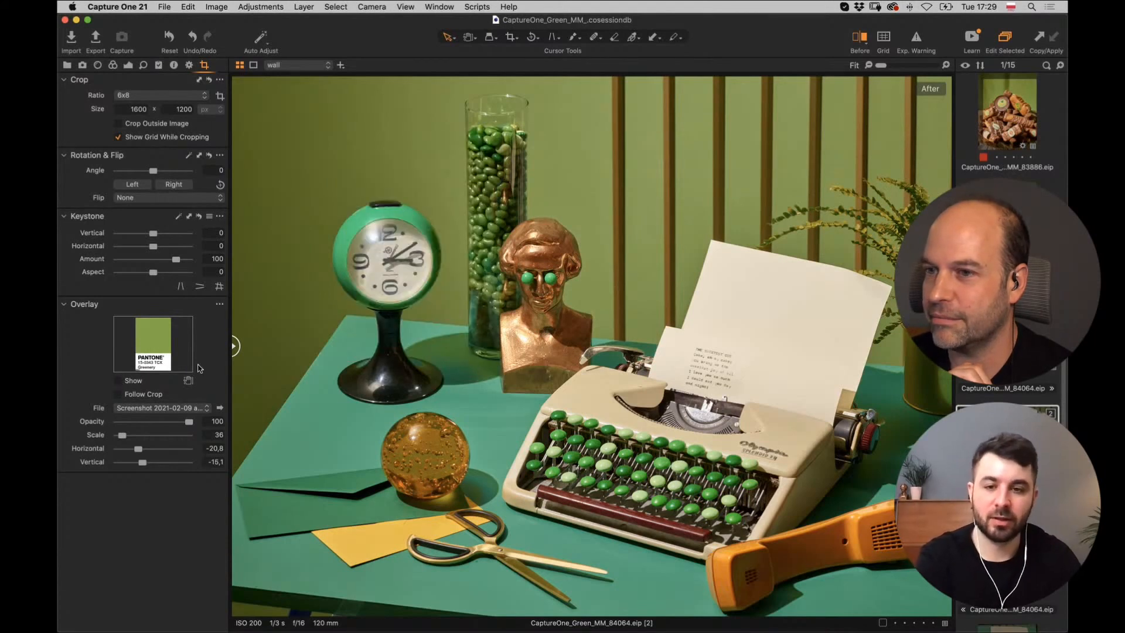